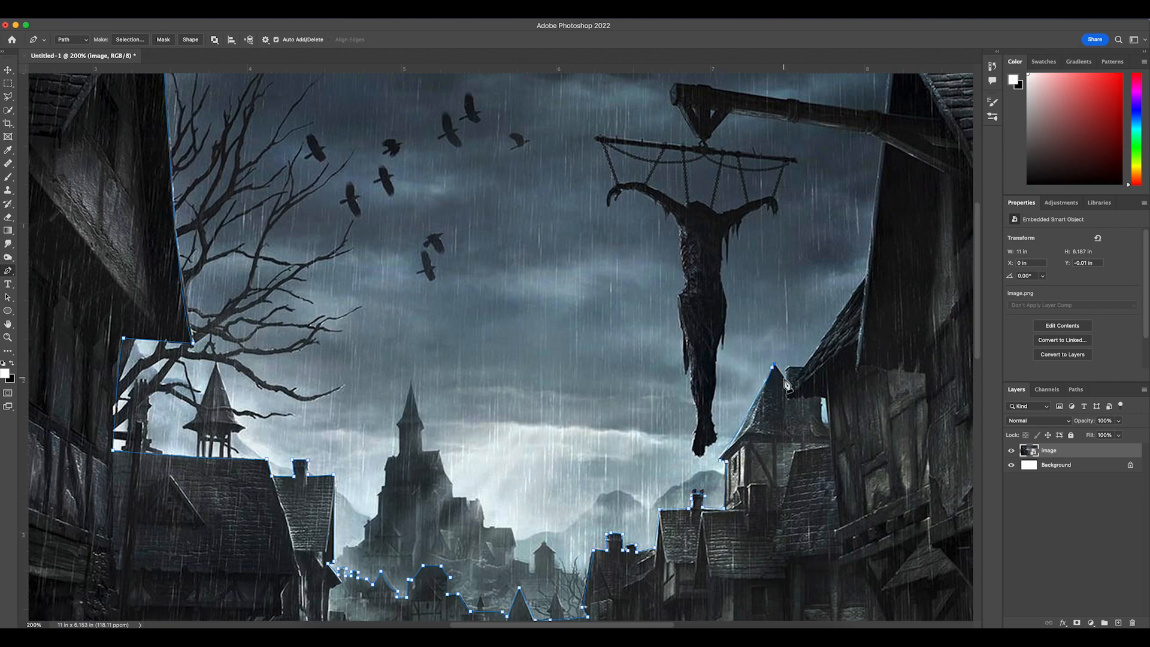
Step: Finish tracing the sky outline around the rooftops, convert it to a selection and mask the sky out of the image layer
scroll(806, 372, up, 5)
scroll(805, 372, right, 5)
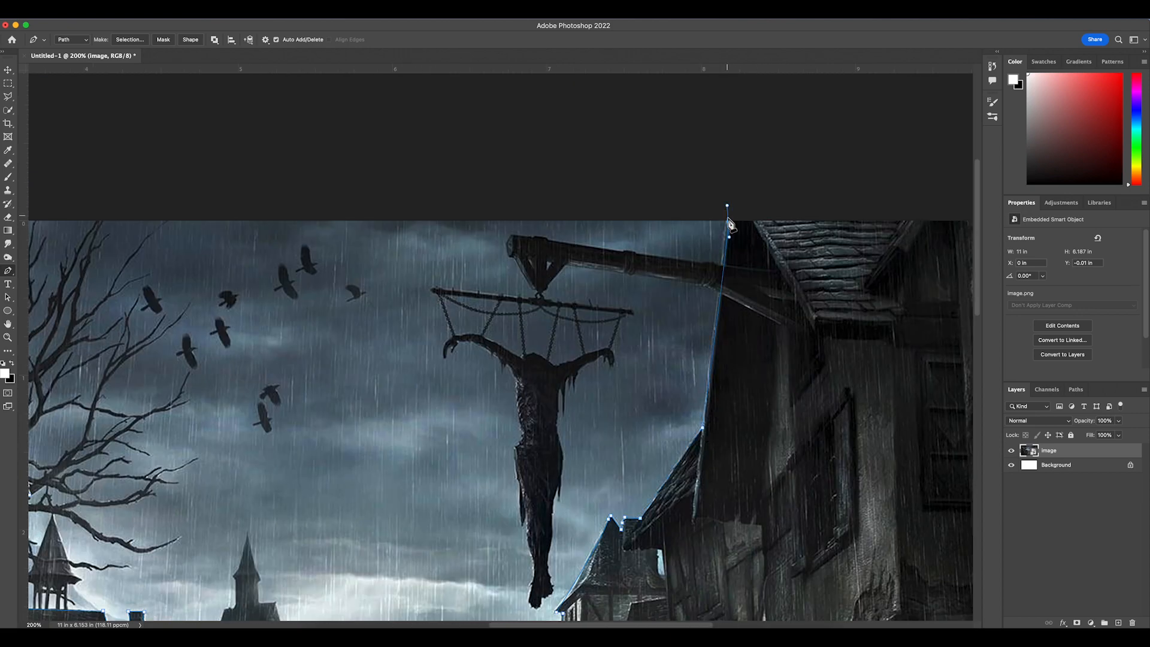
key(super+minus)
key(super+minus)
key(super+Return)
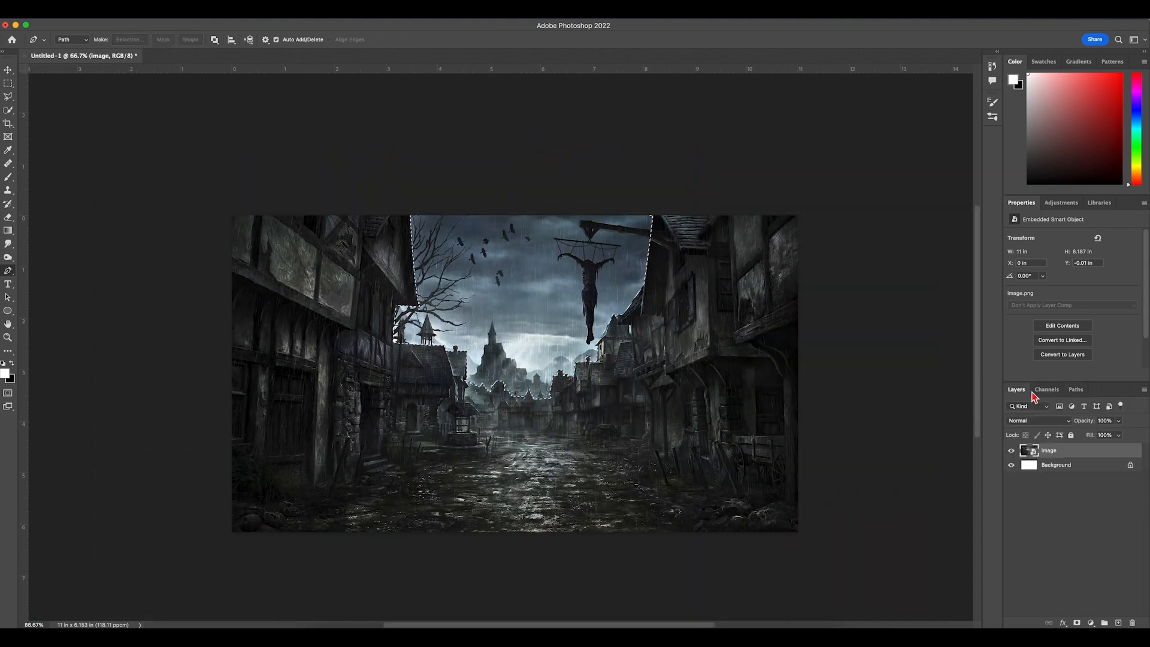
click(1076, 623)
key(super+i)
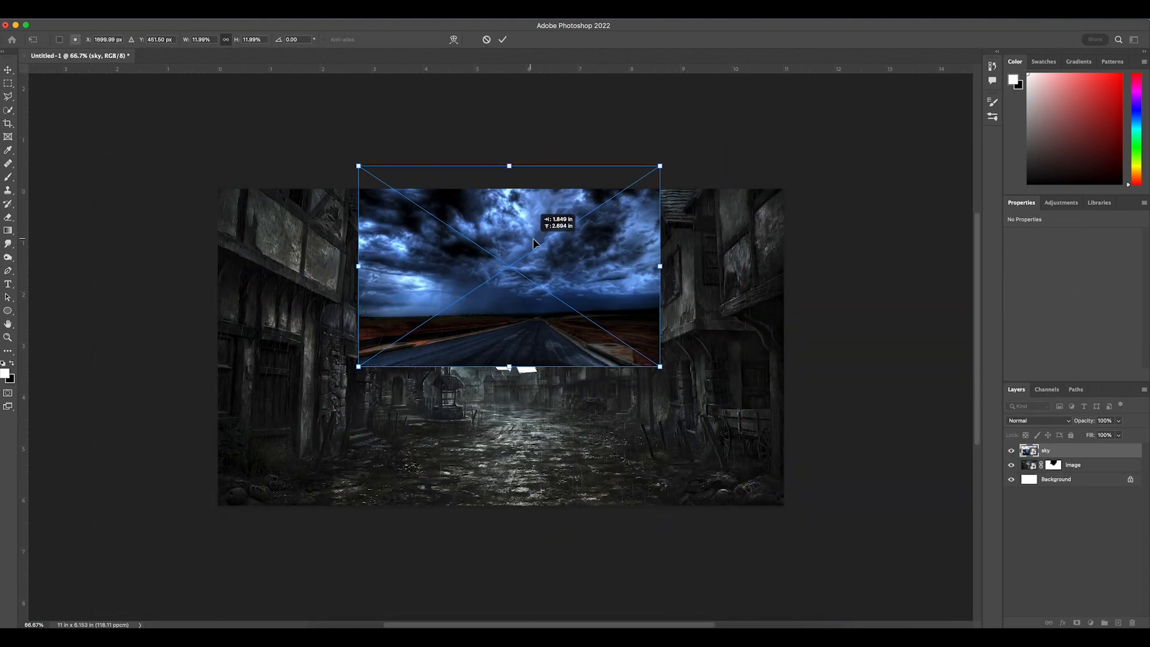
Step: Place the sky picture beneath the image layer, enlarging and positioning it to fill the opening between the buildings
key(Return)
drag(522, 252, 512, 318)
key(super+t)
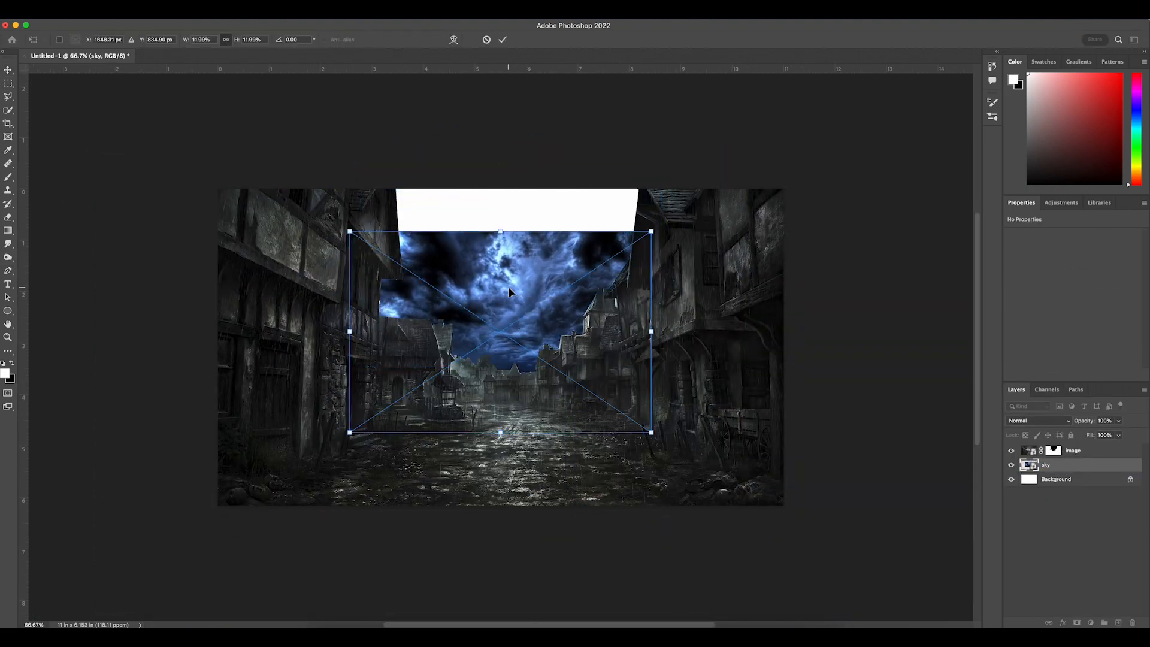
drag(650, 233, 787, 141)
drag(508, 241, 427, 289)
key(Return)
Step: Add a Levels adjustment clipped to the sky layer and lower its white output level to 192
click(1090, 623)
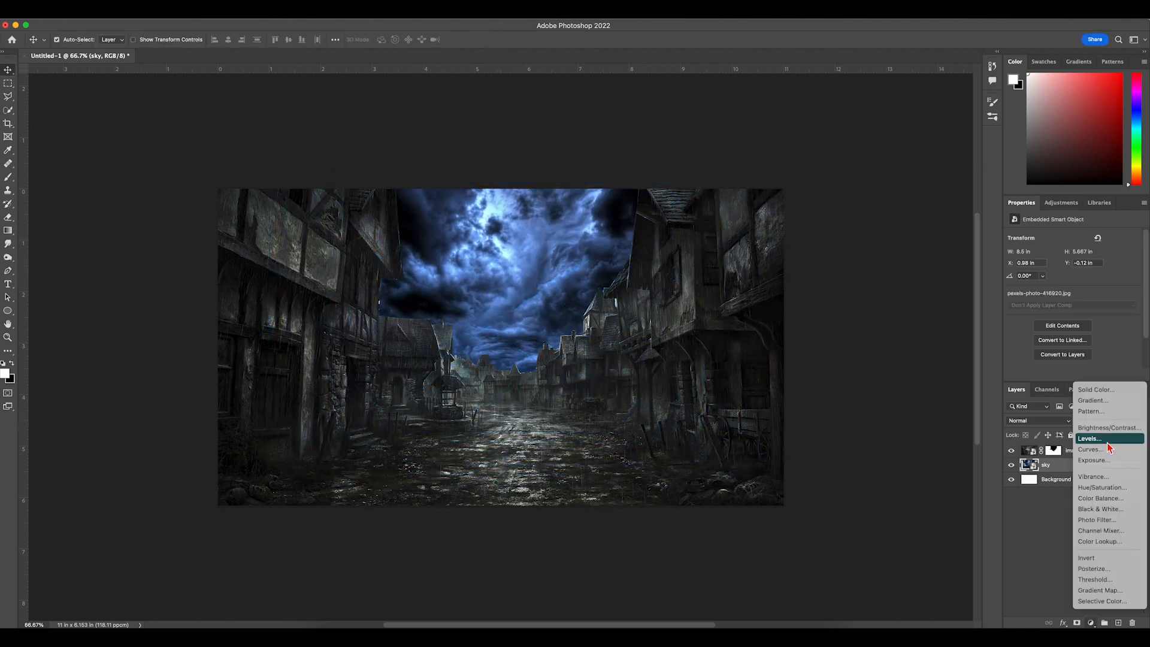
click(1086, 437)
click(1072, 374)
drag(1136, 336, 1113, 340)
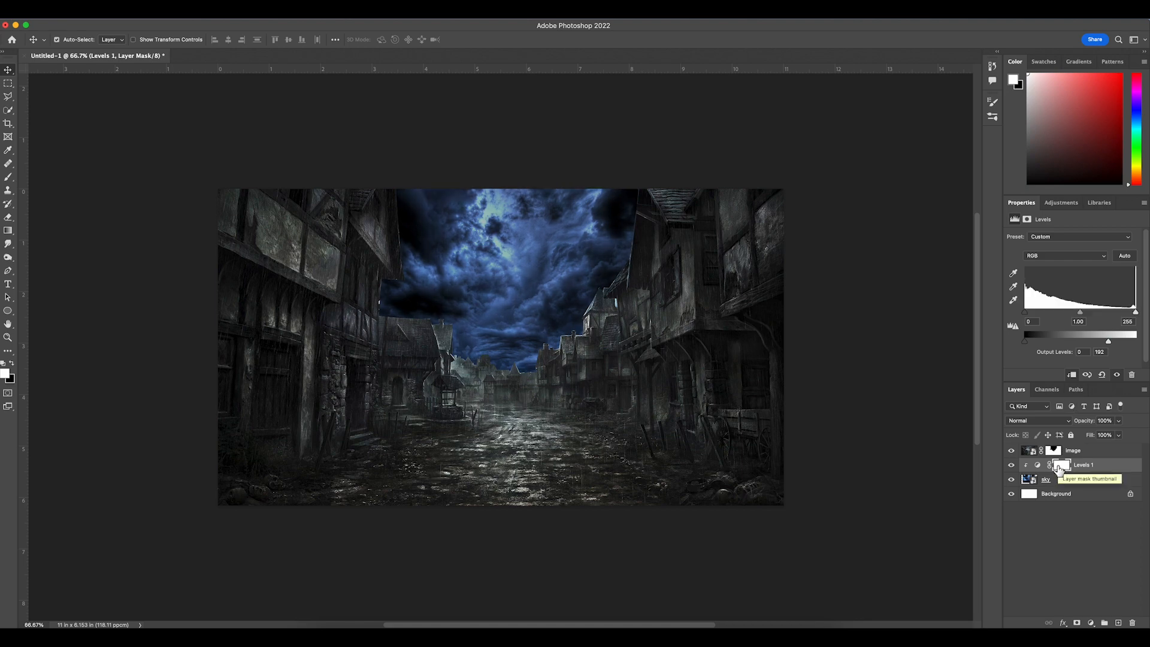
Step: Brush black over the bright clouds on the Levels mask with a soft brush, comparing the sky before and after
key(b)
right_click(537, 385)
click(514, 223)
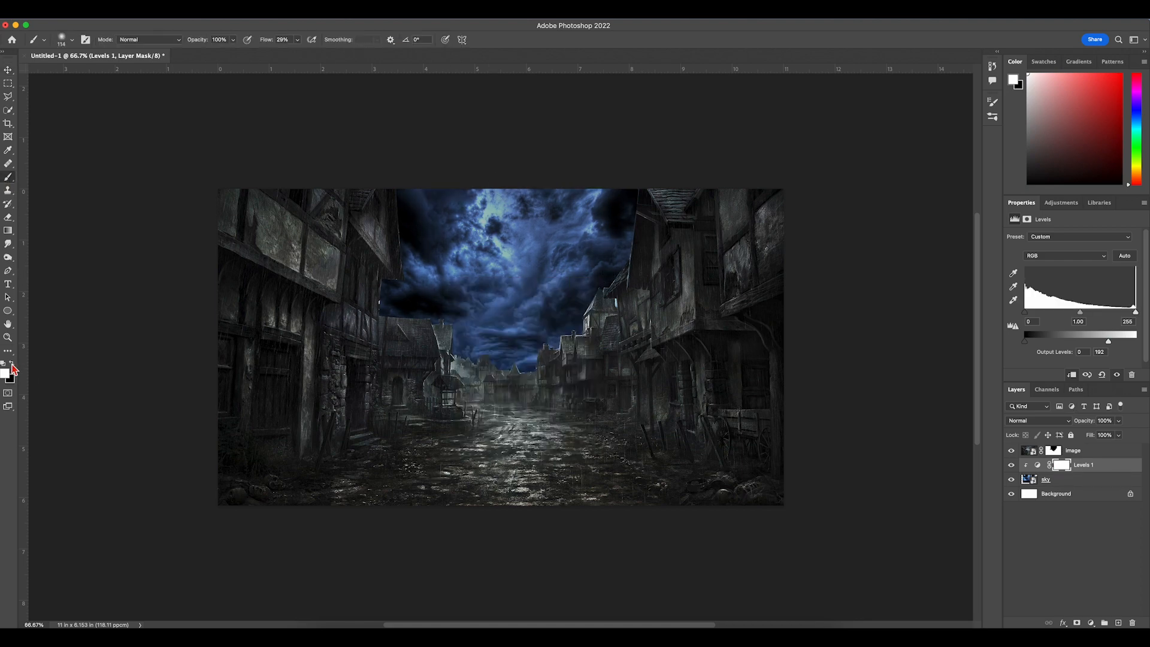
click(12, 364)
drag(497, 209, 449, 258)
drag(601, 195, 551, 284)
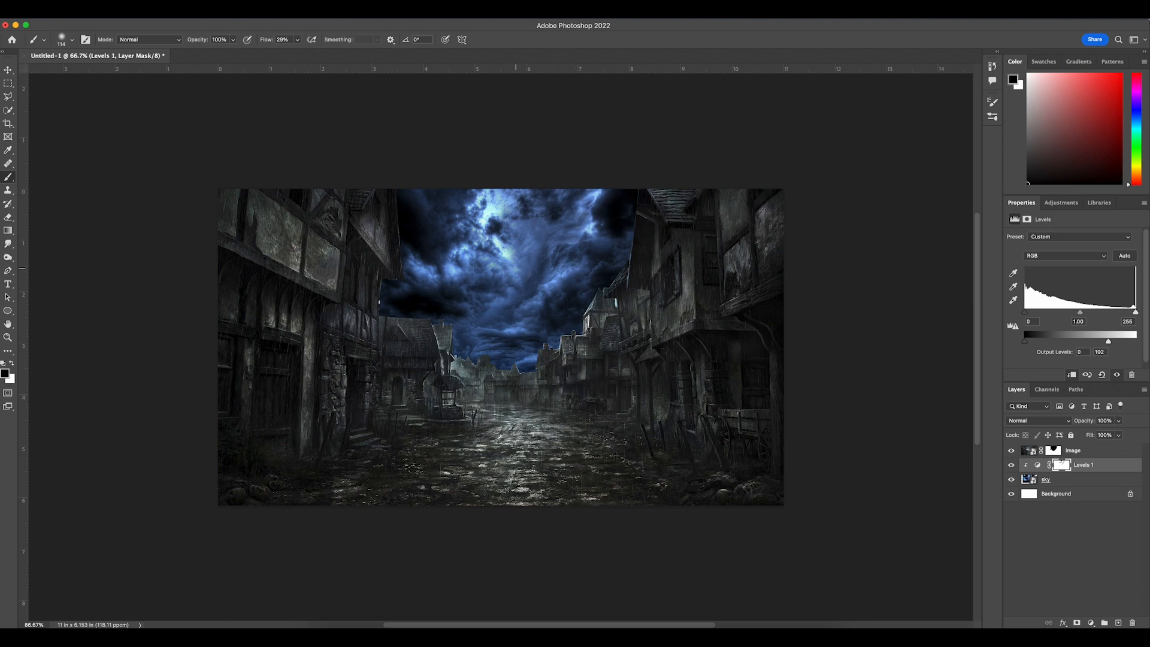
click(1117, 375)
click(1116, 374)
Step: Add a Color Balance adjustment clipped to the sky, shifting midtones toward blue and setting highlights to red -6 and green +12
click(1091, 623)
click(1102, 493)
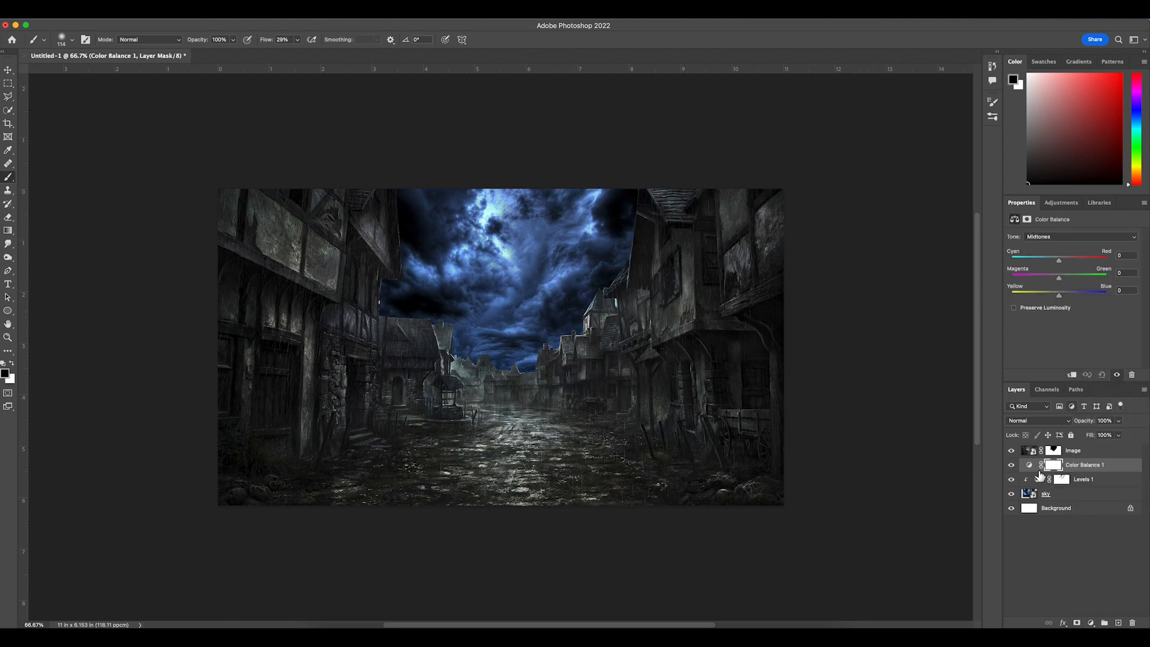
alt+click(1040, 473)
drag(1059, 294, 1065, 295)
click(1068, 237)
click(1066, 225)
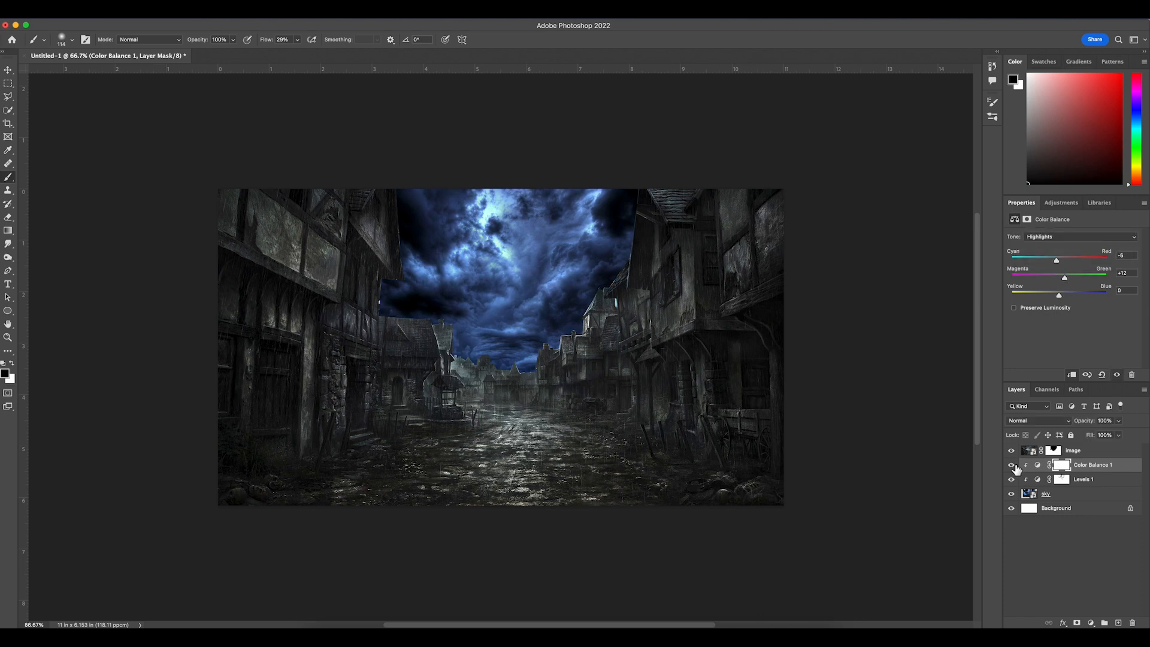
click(1012, 465)
click(1012, 465)
Step: Add a Hue/Saturation adjustment clipped to the image layer and set its hue to +180
click(1094, 452)
click(1091, 623)
click(1113, 488)
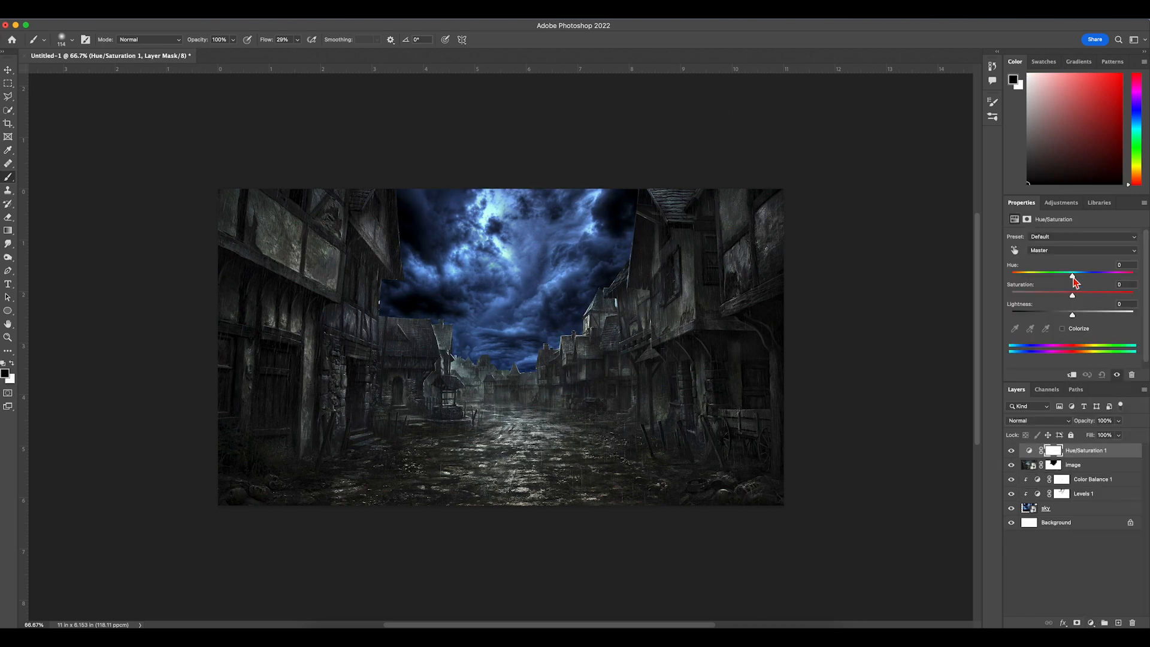
key(super+alt+g)
drag(1072, 276, 997, 283)
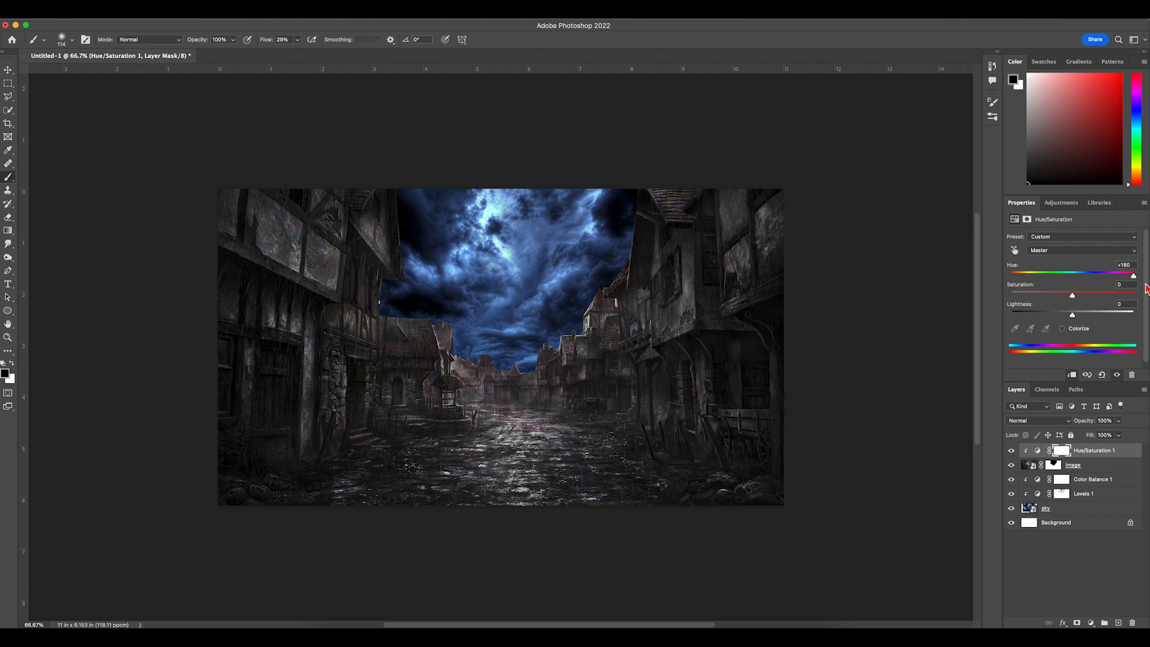
Step: Add a light blue Solid Color fill layer clipped to the village image layer
click(1091, 623)
click(1102, 393)
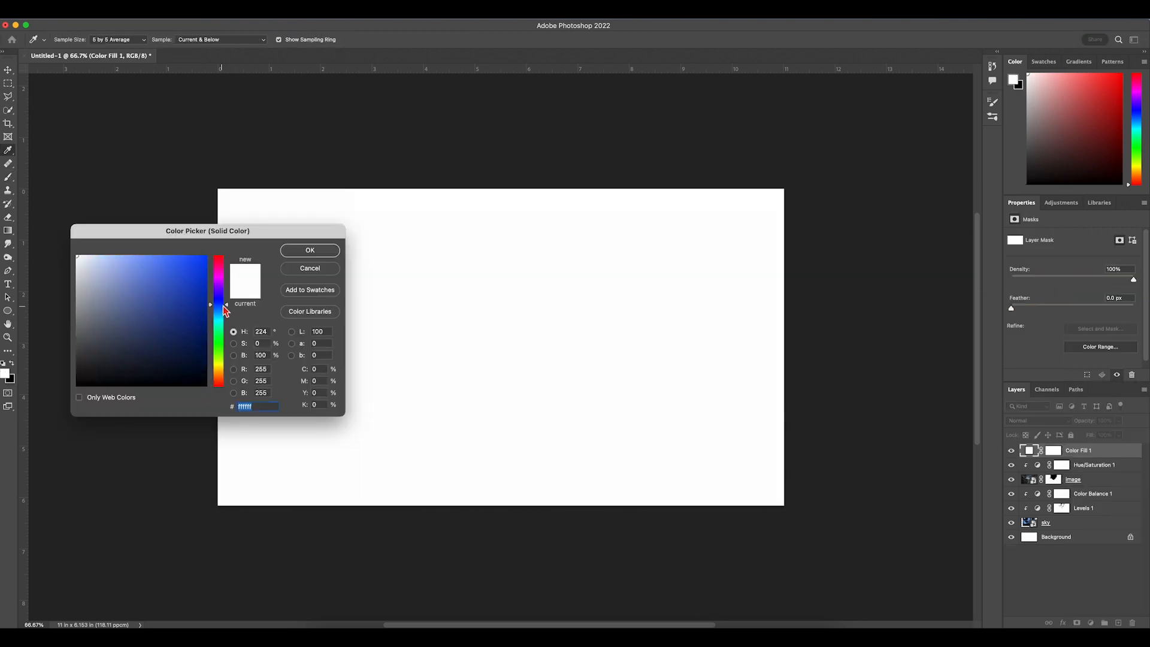
drag(221, 304, 221, 308)
click(144, 257)
click(301, 251)
alt+click(1027, 457)
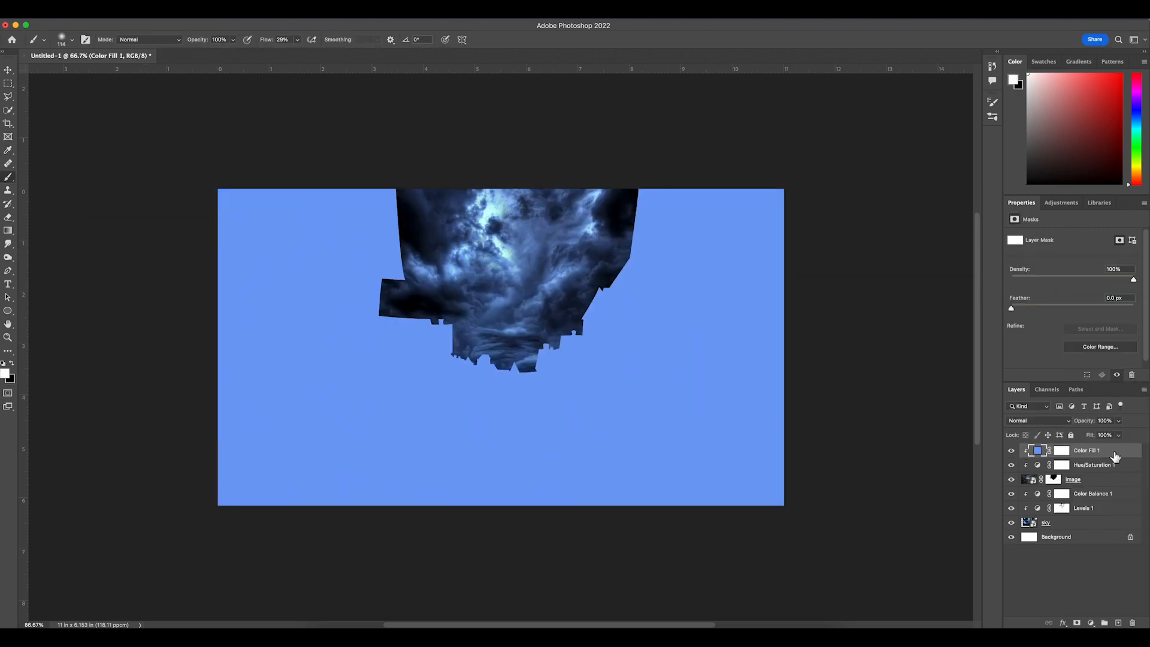
Step: Set the color fill's Blend If underlying layer shadows to split at 25 / 151
double_click(1112, 453)
drag(419, 140, 991, 148)
mouse_move(886, 354)
mouse_down()
mouse_move(1025, 359)
mouse_move(901, 357)
mouse_up()
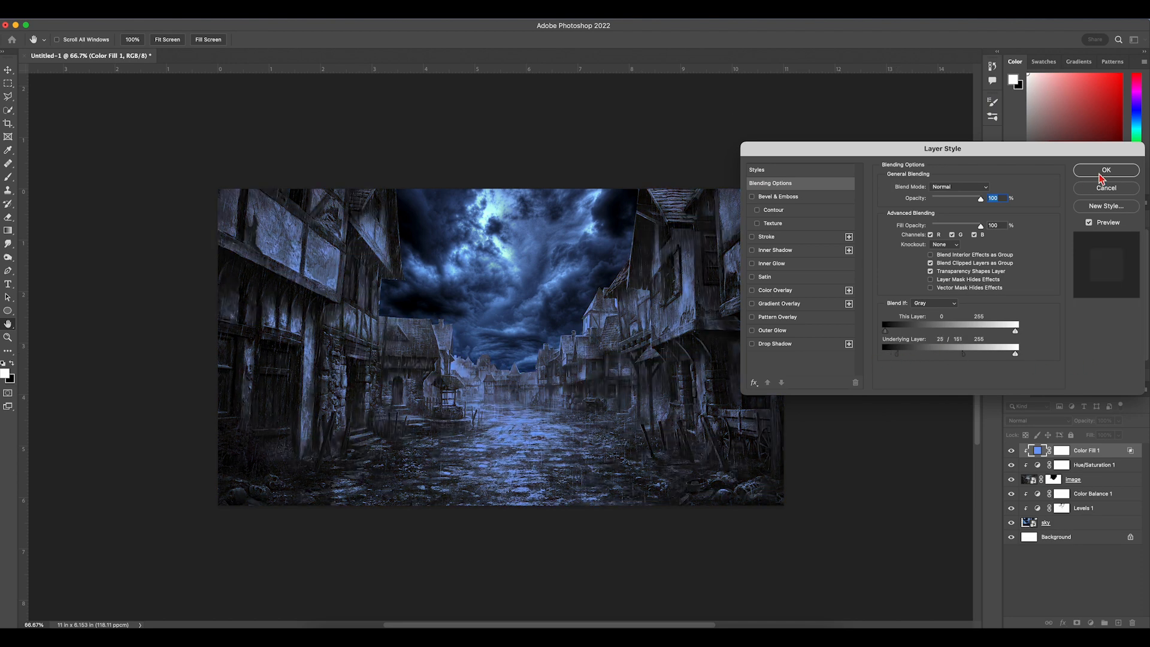
click(1100, 174)
Step: Invert the color fill's mask to black and ready the Brush with white as the foreground color
click(1061, 451)
key(super+i)
key(b)
key(super+1)
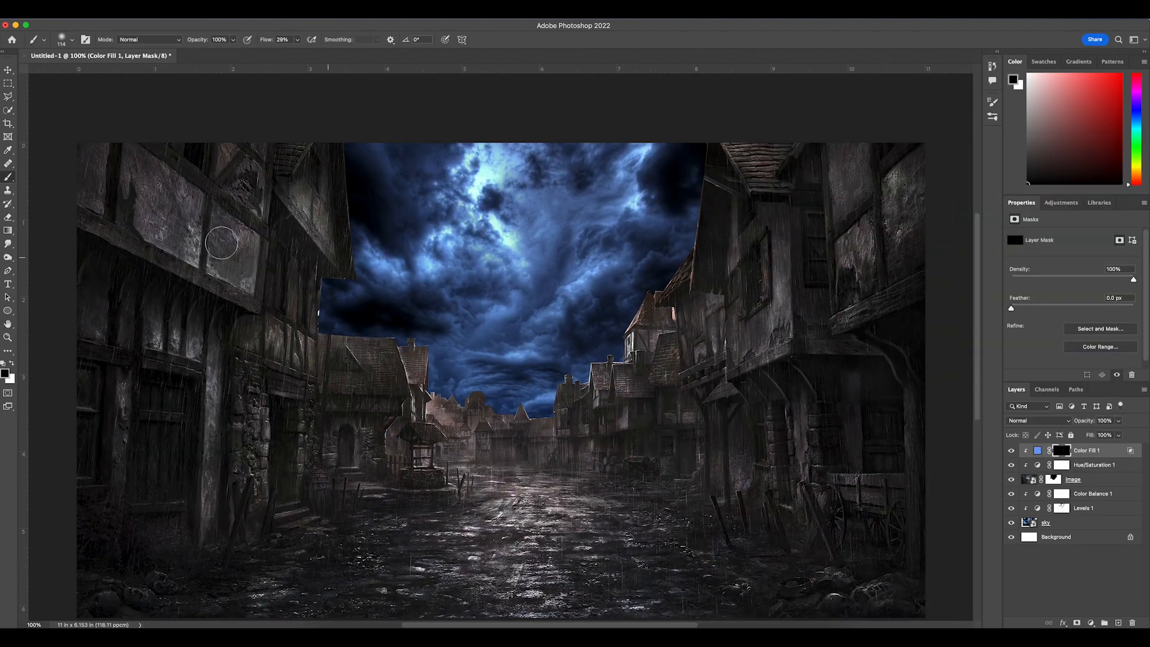
key(x)
Step: Paint white on the color fill's mask with a 63 px brush to light the left houses' roof edges and upper wall
drag(355, 337, 376, 339)
key(super+=)
right_click(314, 382)
drag(350, 399, 343, 399)
drag(186, 325, 307, 365)
drag(324, 350, 325, 341)
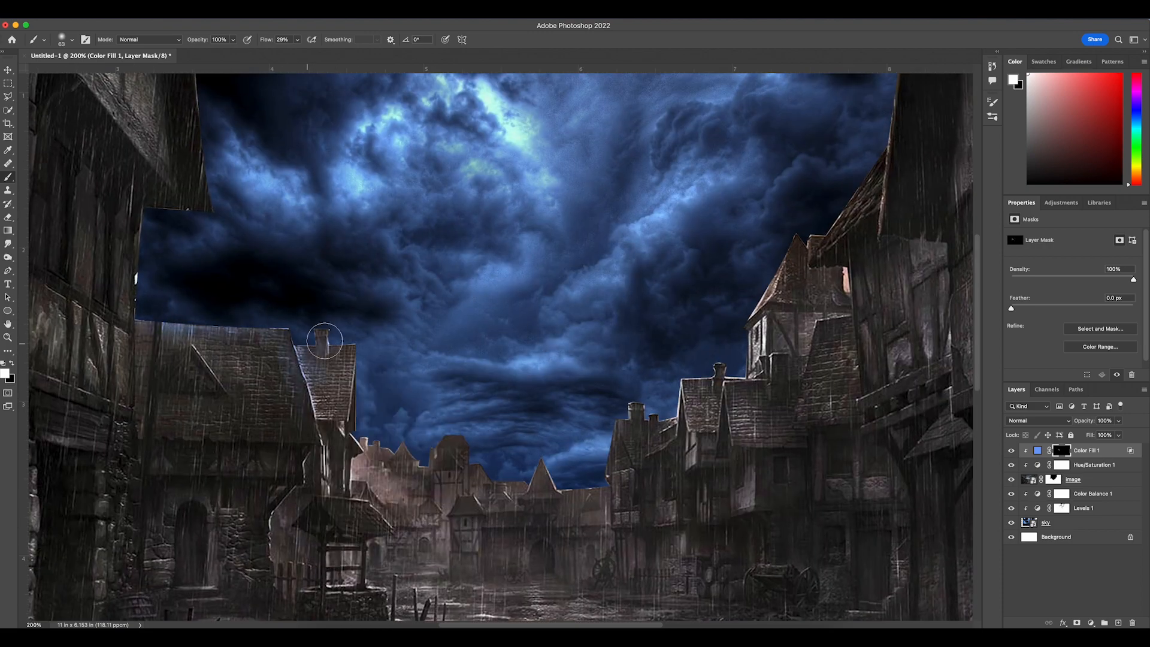
mouse_move(188, 98)
mouse_down()
mouse_move(106, 107)
mouse_move(111, 64)
mouse_move(164, 138)
mouse_up()
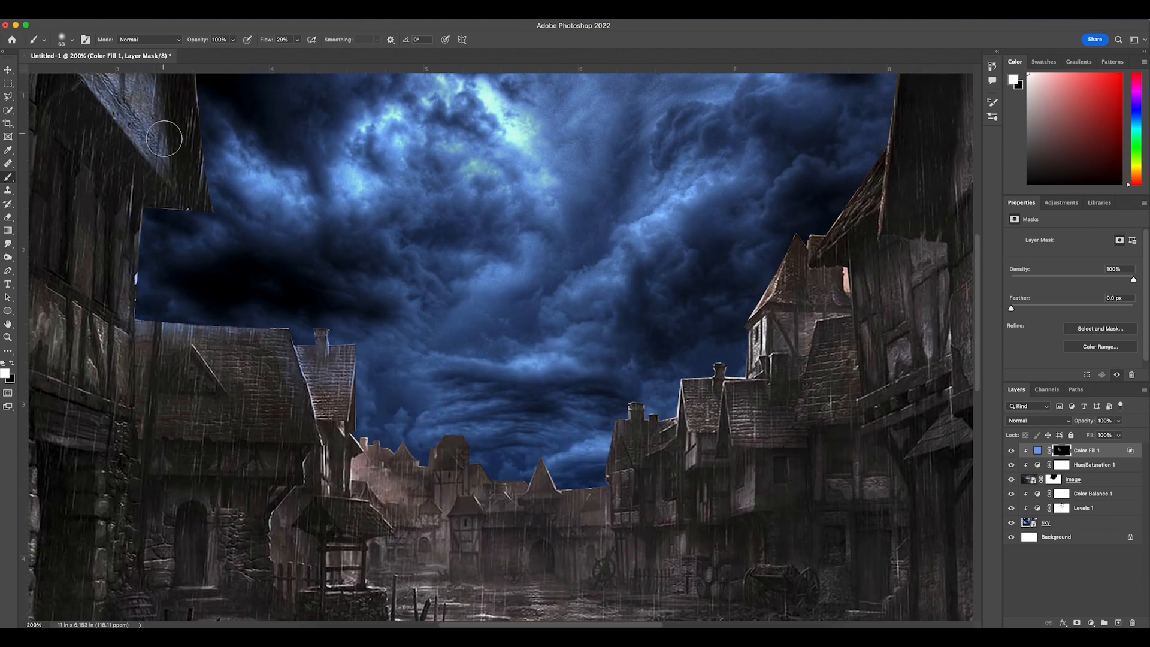
Step: Lower the brush flow to 11% and paint blue light along the distant rooftops and the right-hand houses' edges
click(297, 40)
drag(297, 50, 287, 50)
mouse_move(368, 452)
mouse_down()
mouse_move(452, 442)
mouse_move(530, 478)
mouse_up()
drag(612, 461, 635, 413)
drag(686, 384, 727, 375)
drag(756, 335, 797, 254)
drag(838, 240, 883, 175)
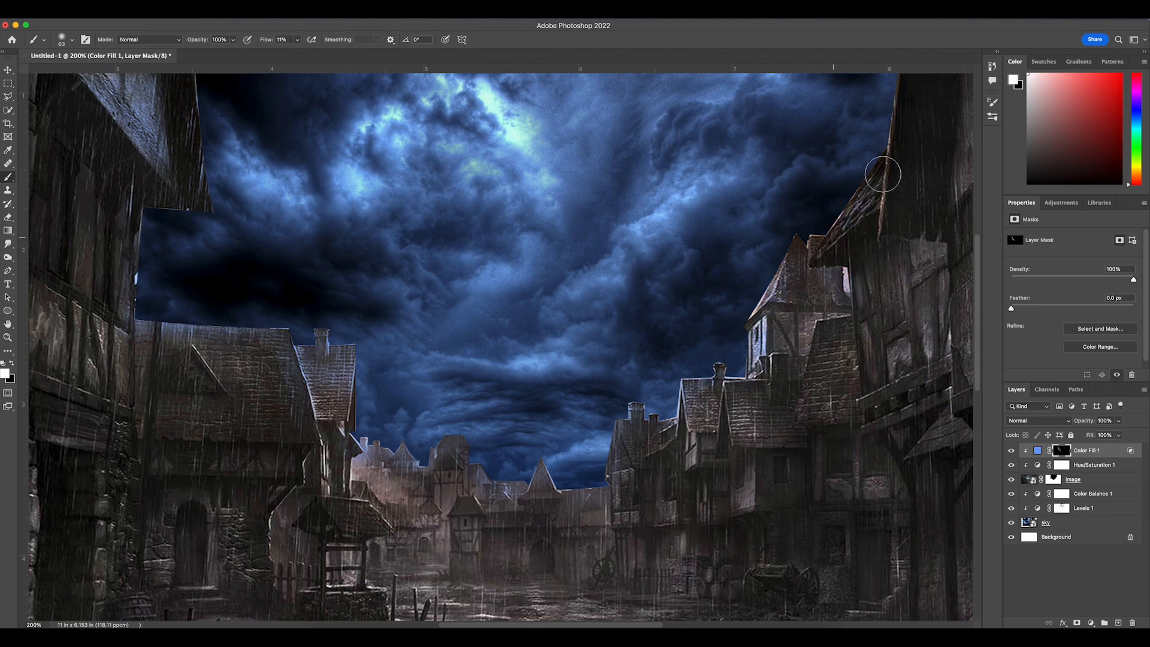
key(super+minus)
key(super+minus)
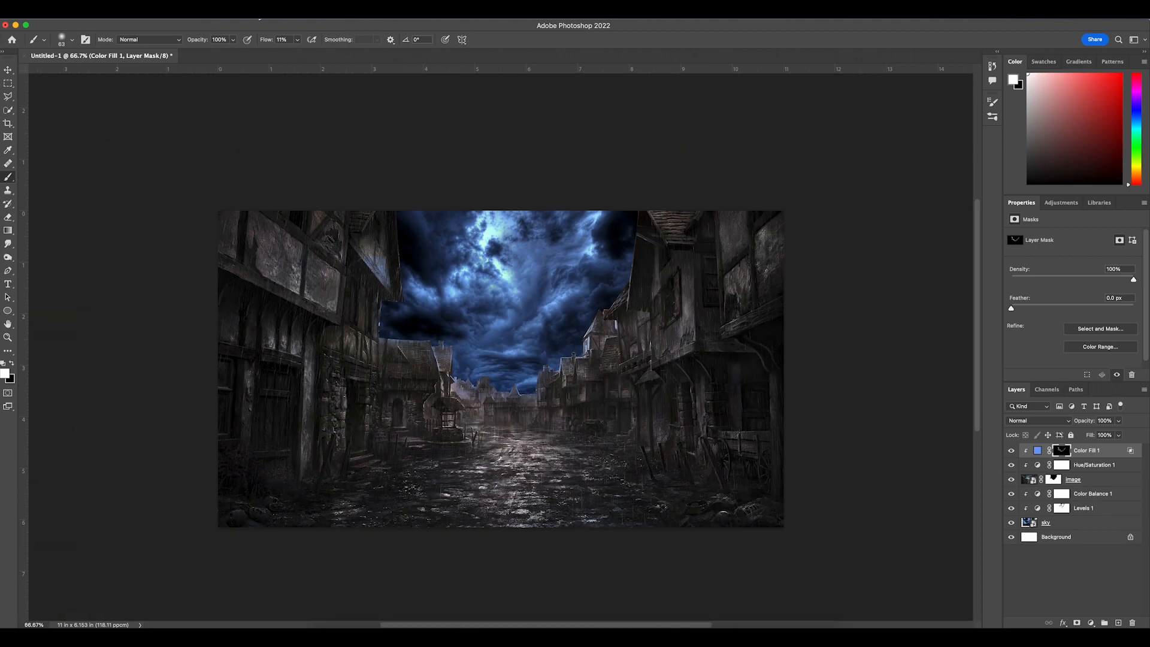
Step: Set the brush to 182 px with 1% flow and softly build up the blue light on the color fill's mask
right_click(378, 376)
drag(407, 393, 426, 393)
click(297, 40)
drag(288, 50, 282, 50)
key(x)
key(x)
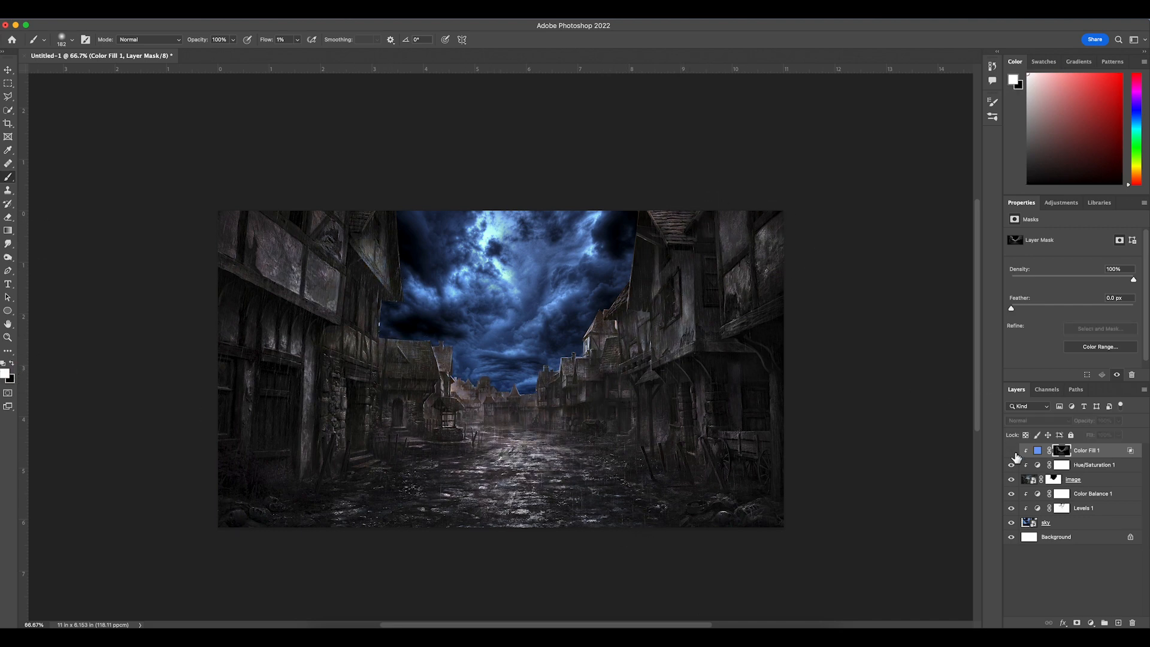
Step: Add a second clipped Hue/Saturation adjustment above the color fill and set its saturation to +14
click(1091, 623)
click(1096, 479)
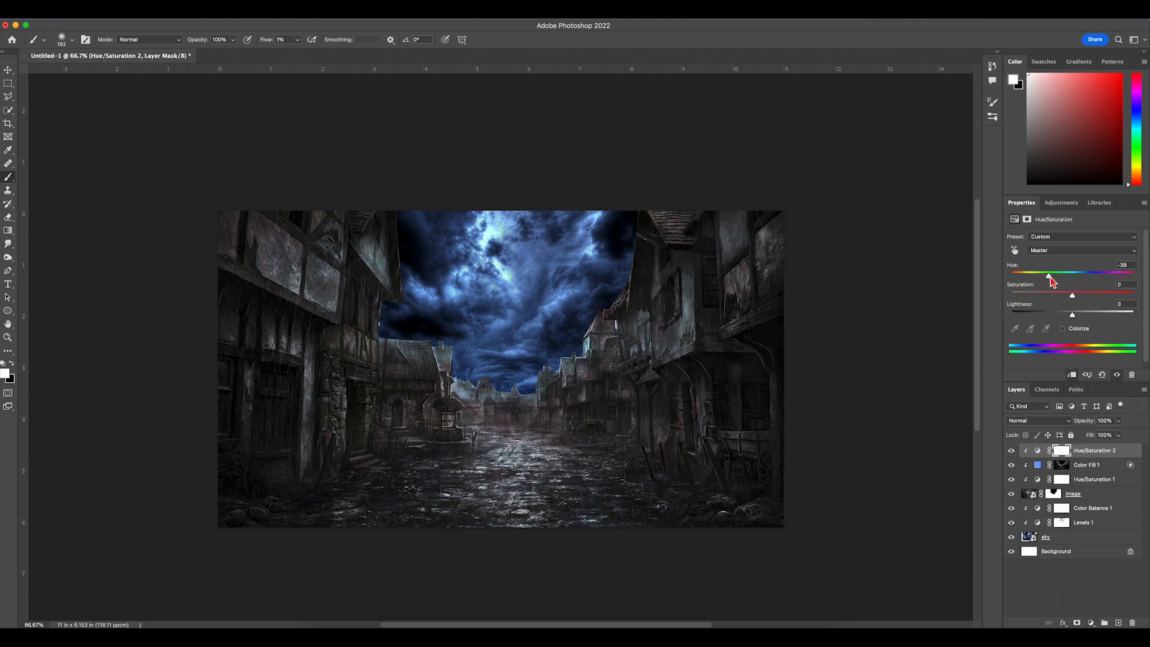
drag(1050, 276, 1114, 291)
Step: Add a clipped Curves adjustment and shape its Blue and Red channel curves to cool the village
click(1090, 623)
click(1096, 436)
click(1072, 375)
click(1092, 311)
mouse_move(1064, 337)
mouse_down()
mouse_move(1095, 295)
mouse_move(1060, 331)
mouse_up()
drag(1124, 271, 1127, 276)
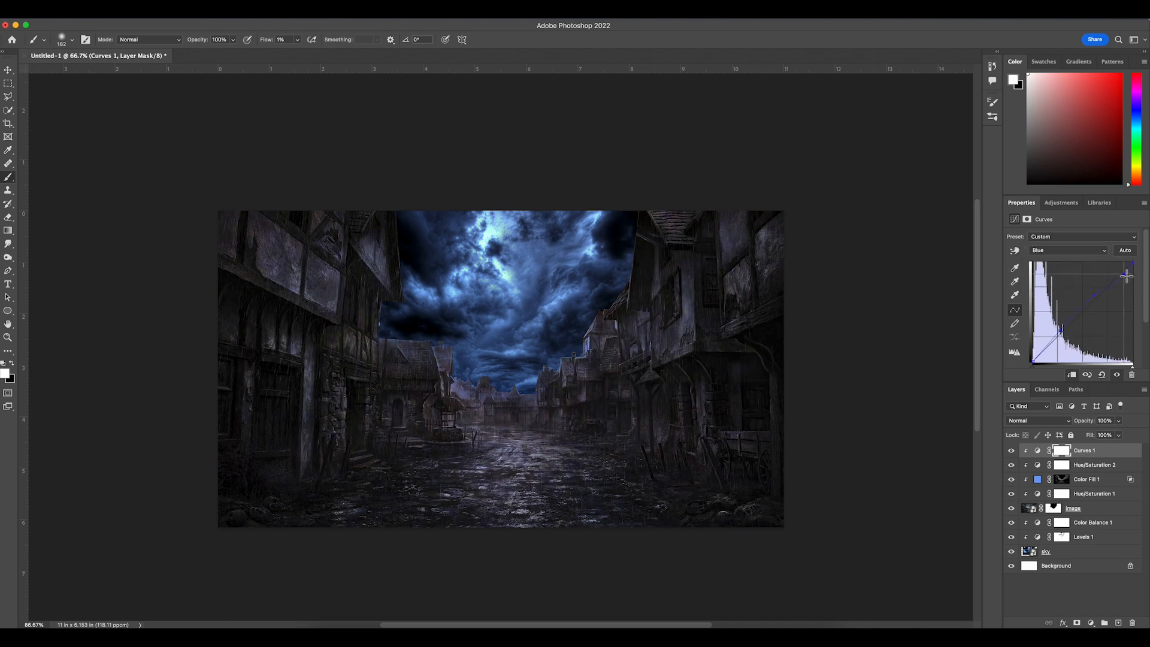
drag(1083, 308, 1095, 285)
click(1070, 252)
click(1042, 228)
click(1109, 290)
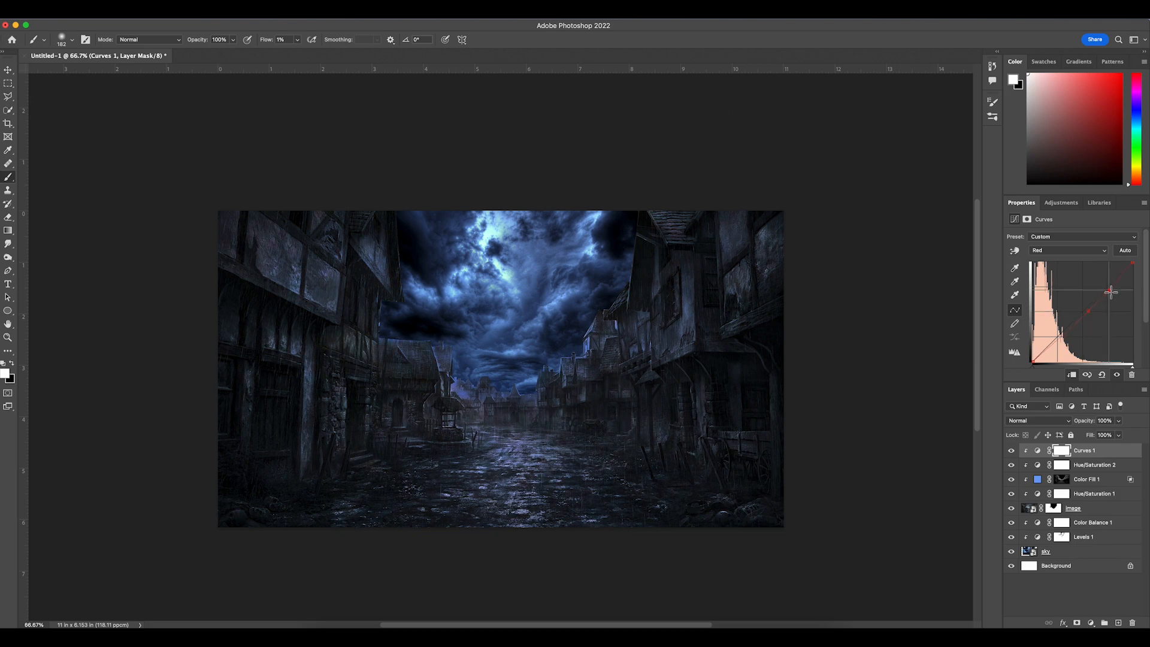
Step: Set the lightness of Hue/Saturation 2 to 0 and compare the image with Curves 1 hidden and shown
click(1081, 466)
drag(1069, 315, 1072, 317)
click(1012, 451)
click(1012, 451)
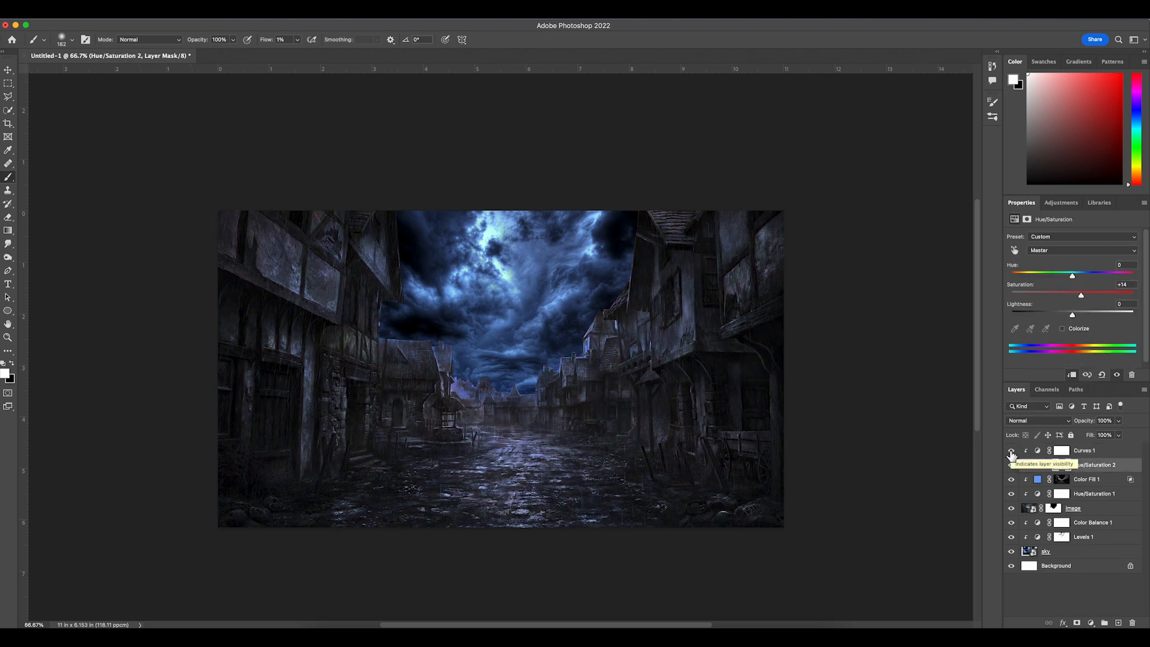
Step: Refine the Red channel curve of Curves 1 with another point in the upper midtones
click(1084, 451)
click(1069, 251)
click(1071, 261)
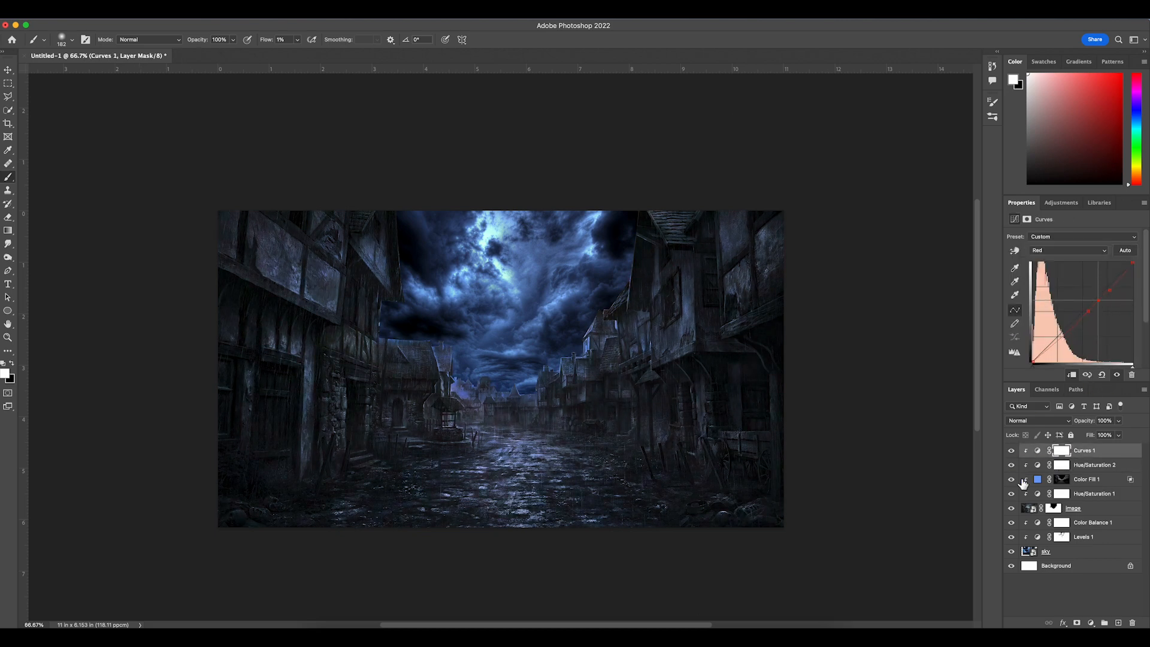
Step: Place the vines image above Curves 1, scale it to 51.19% over the upper left building and set its blend mode to Screen
click(1037, 452)
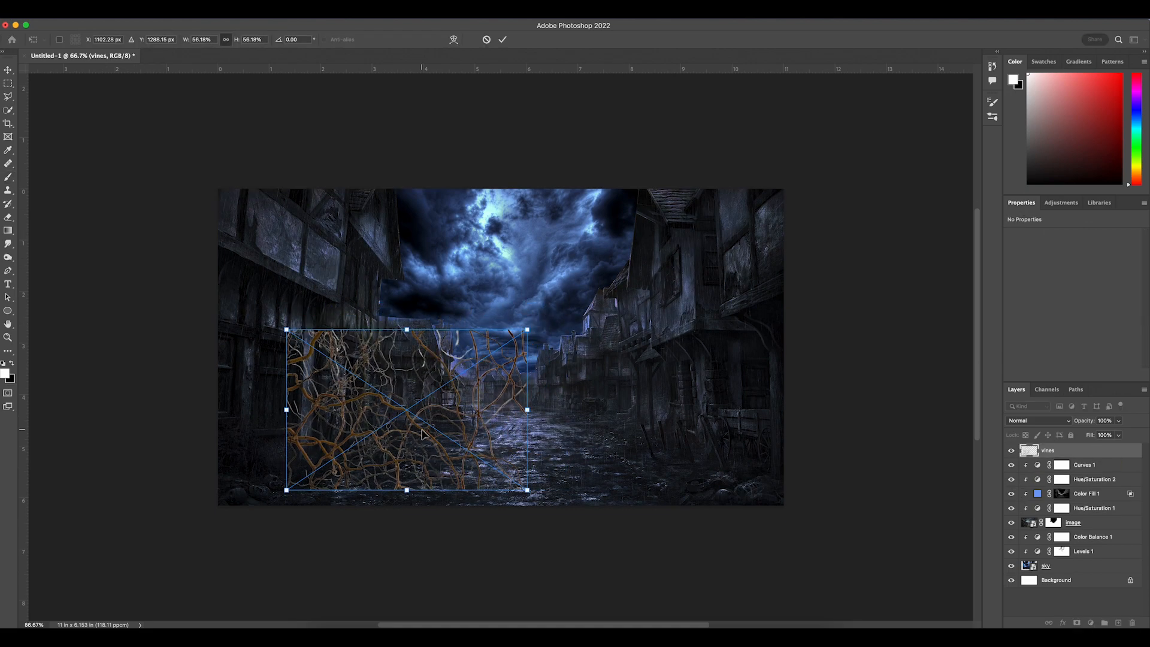
drag(416, 426, 316, 273)
drag(426, 338, 406, 324)
drag(282, 248, 279, 250)
click(1038, 420)
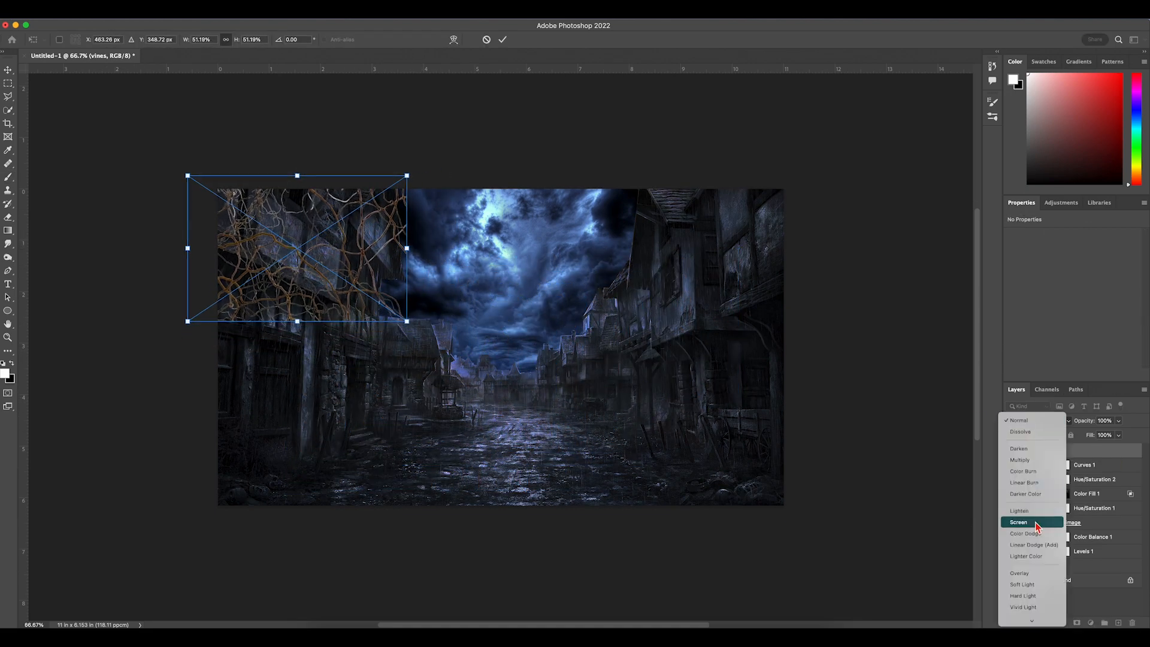
click(1034, 523)
key(Return)
Step: Set the vines layer's Blend If underlying layer shadows to split at 15 / 76
right_click(1085, 450)
click(1002, 81)
mouse_move(884, 355)
mouse_down()
mouse_move(894, 355)
mouse_move(884, 354)
mouse_up()
mouse_move(886, 355)
mouse_down()
mouse_move(945, 355)
mouse_move(893, 354)
mouse_up()
drag(944, 354, 924, 355)
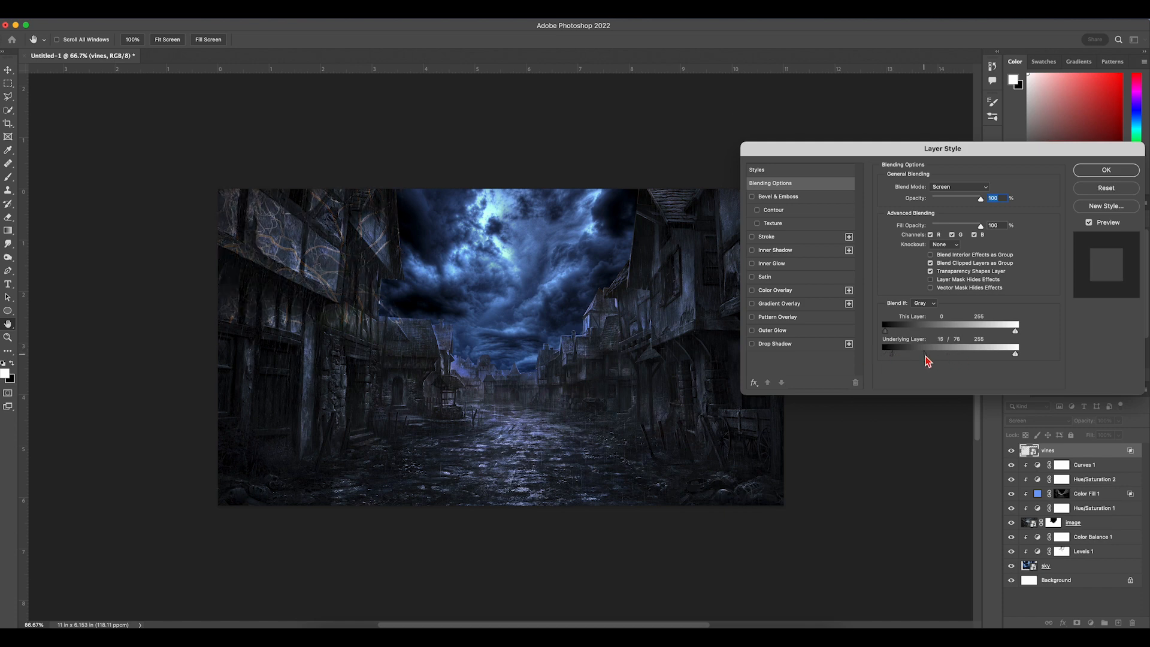
key(Return)
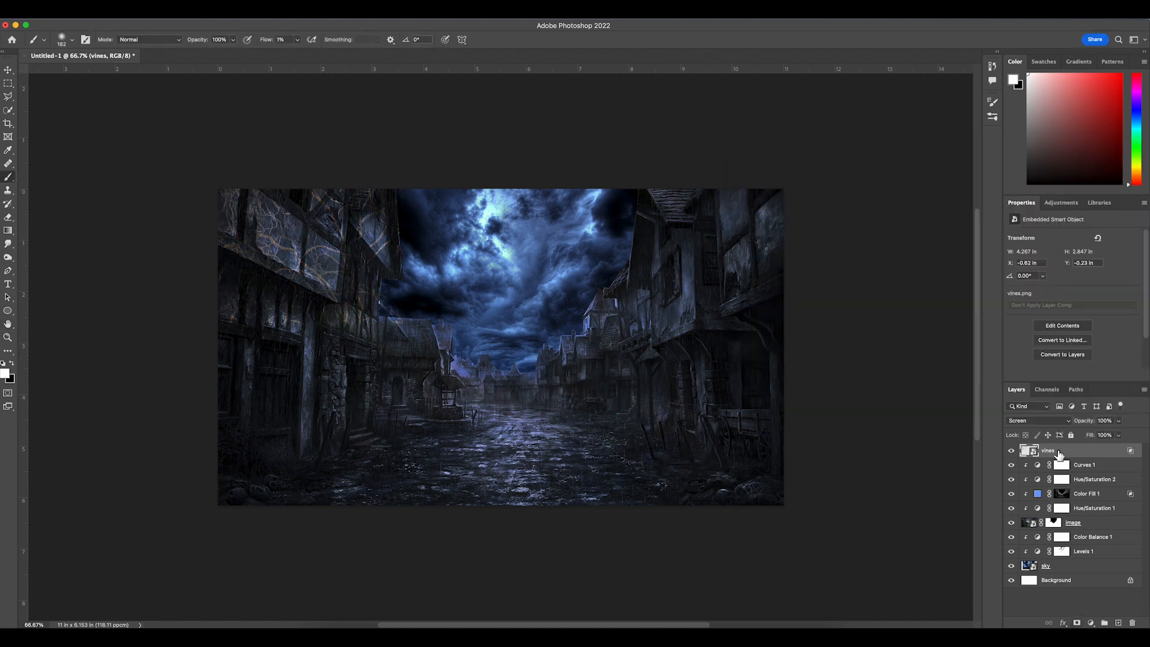
Step: Add a black mask to the vines layer and set the brush to white with 50% flow
alt+click(1076, 623)
scroll(341, 276, up, 1)
key(x)
click(297, 40)
drag(298, 49, 322, 50)
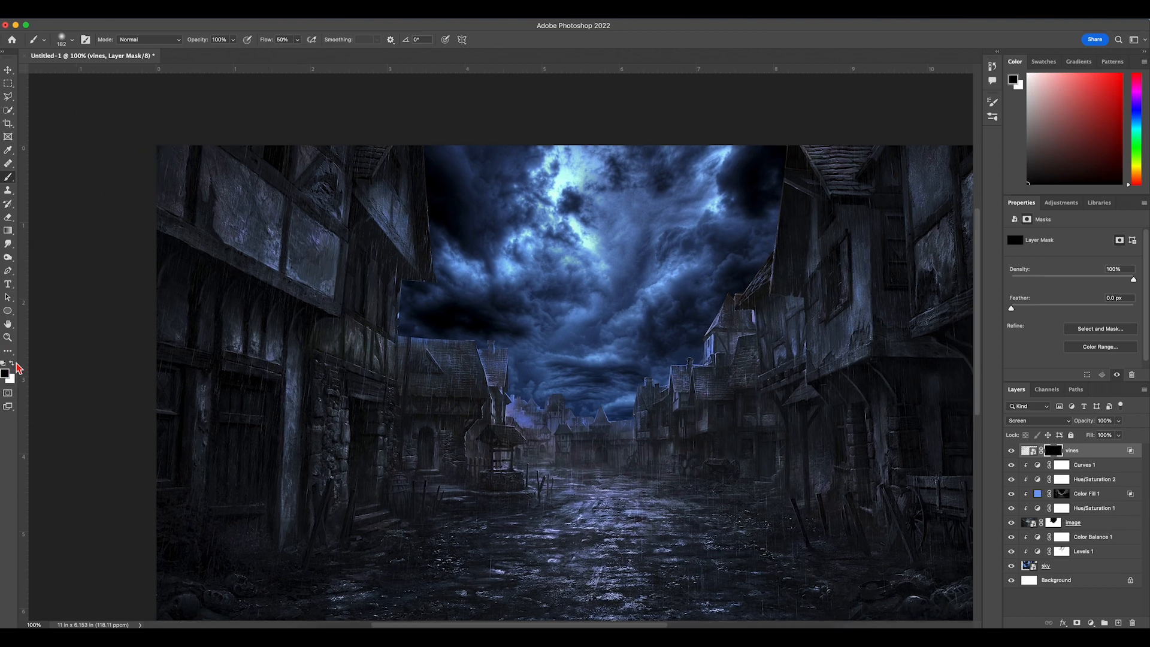
click(12, 363)
Step: Choose a textured brush tip and enable Shape Dynamics with 22% size jitter and 24% angle jitter
right_click(250, 228)
click(324, 376)
click(85, 39)
click(634, 143)
click(707, 125)
click(710, 202)
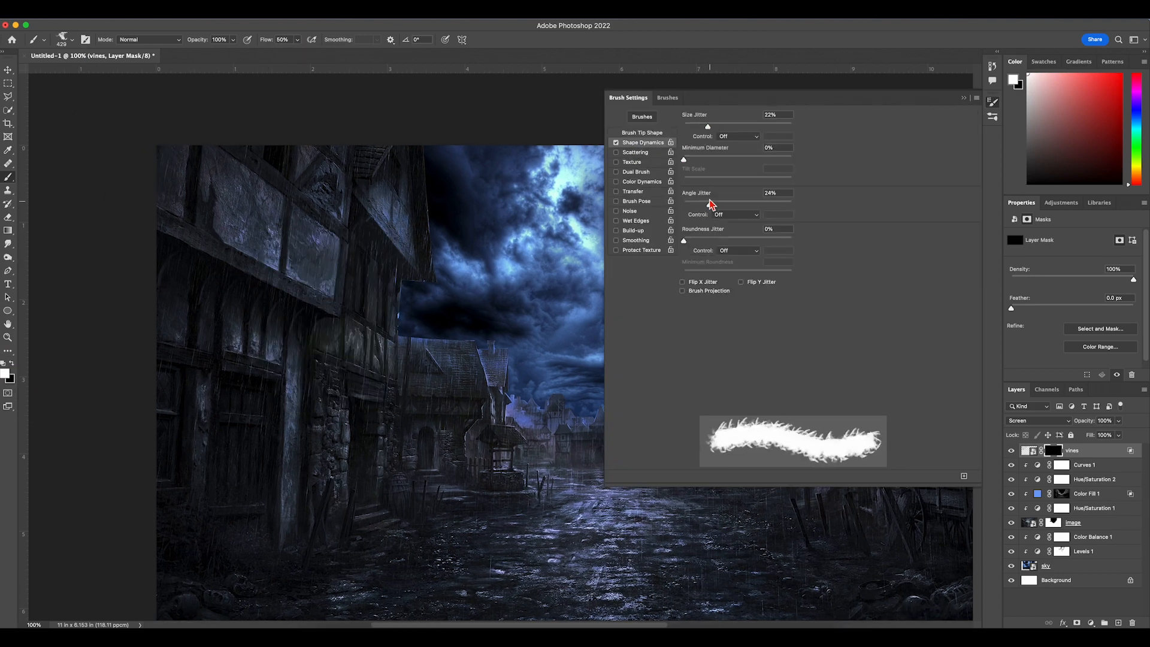
Step: Enable Scattering and Transfer for the brush and increase their jitter settings
click(635, 152)
click(695, 125)
click(633, 191)
click(772, 125)
click(963, 97)
Step: Reduce the brush to 87 px and paint white on the vines mask to reveal vines across the left building's wall
right_click(379, 225)
drag(388, 248, 373, 248)
drag(277, 240, 263, 256)
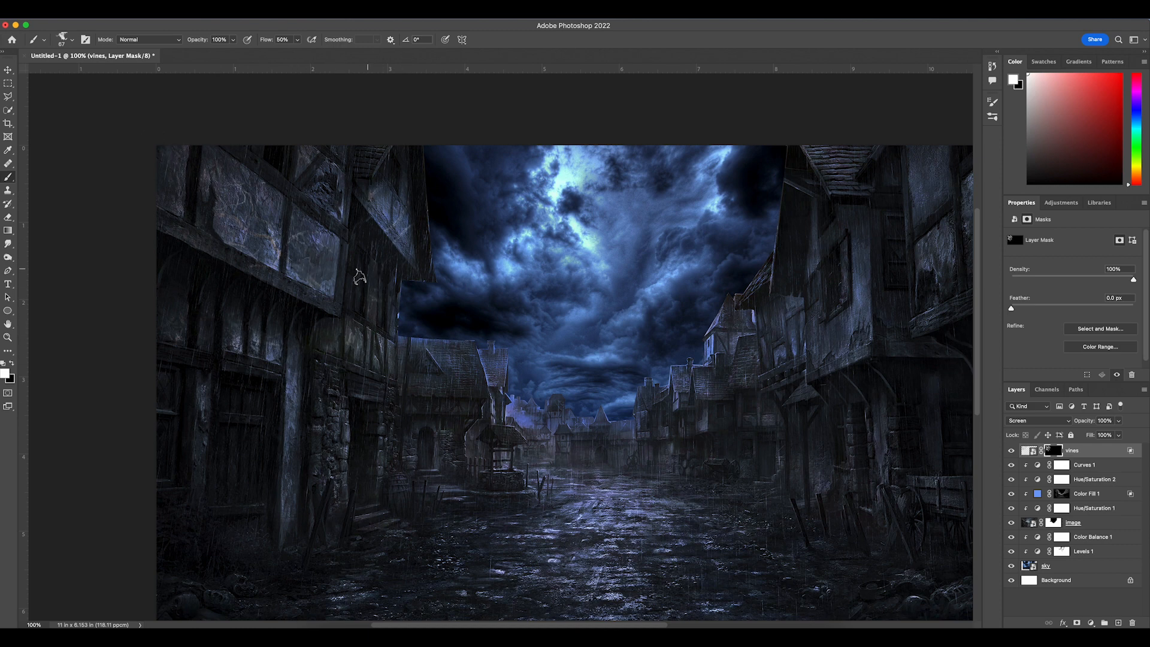
scroll(383, 299, left, 1)
right_click(386, 300)
click(12, 362)
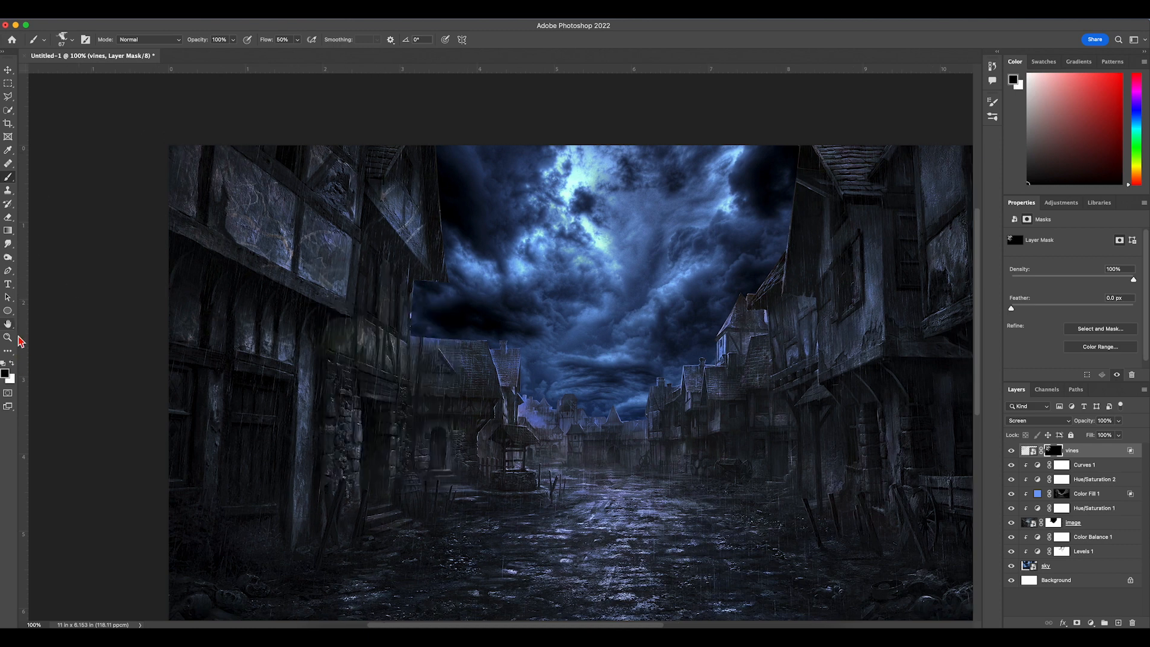
click(12, 363)
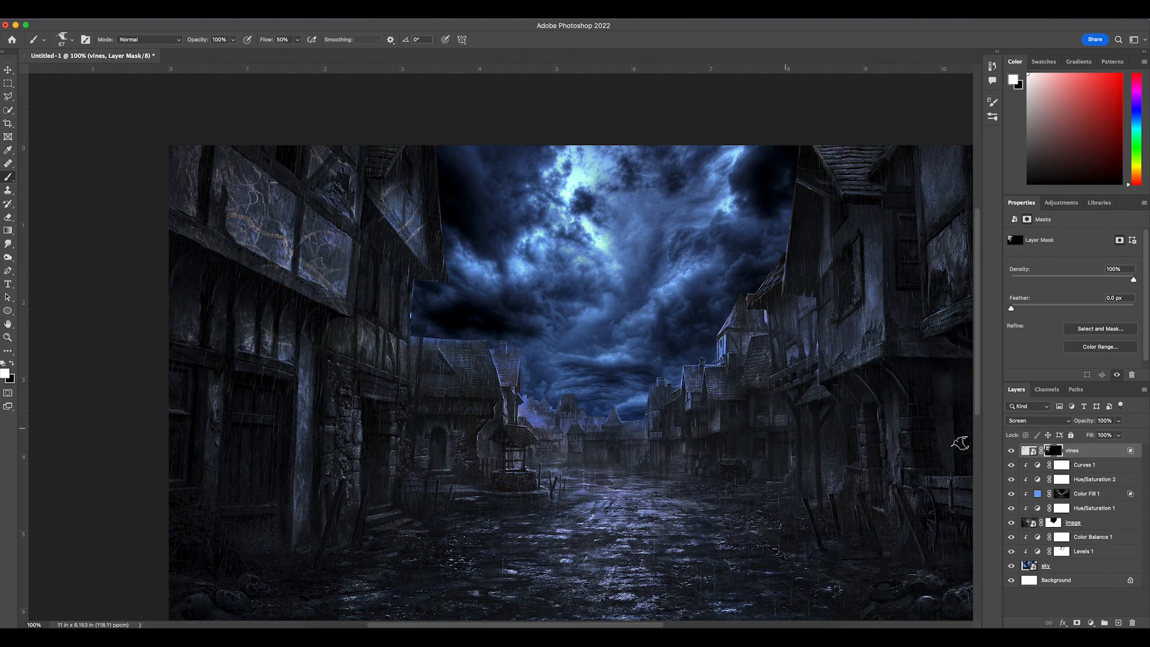
Step: Duplicate the vines layer and move the copy down to the lower part of the left building's wall
right_click(1112, 450)
click(1018, 133)
click(668, 289)
key(v)
drag(268, 256, 240, 476)
Step: Replace the vines copy's mask with a fresh white one and paint black on it to hide the excess vines
click(1058, 452)
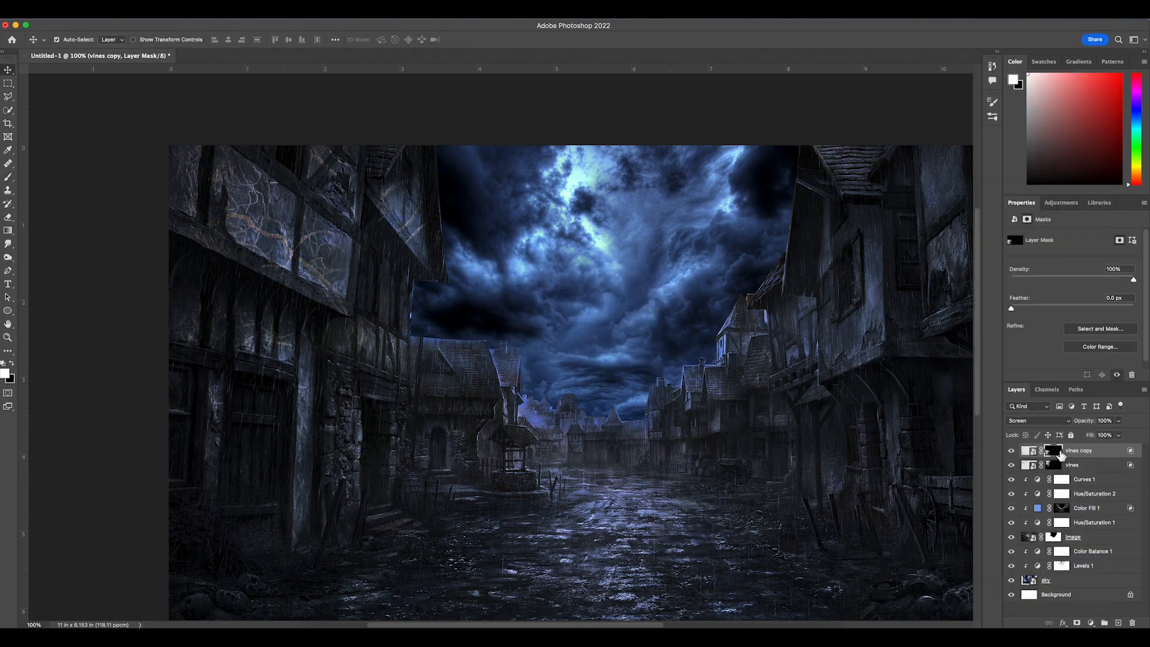
key(super+i)
key(BackSpace)
click(1077, 623)
click(8, 177)
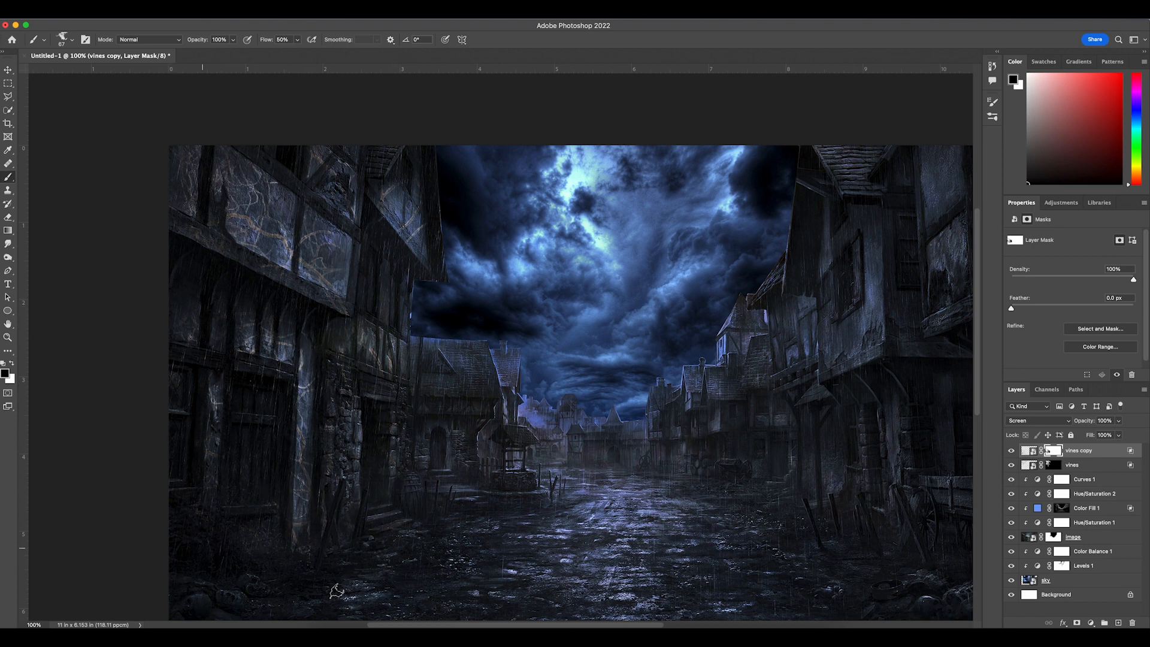
Step: Add a red Solid Color fill layer and clip it to the vines copy layer
click(1096, 625)
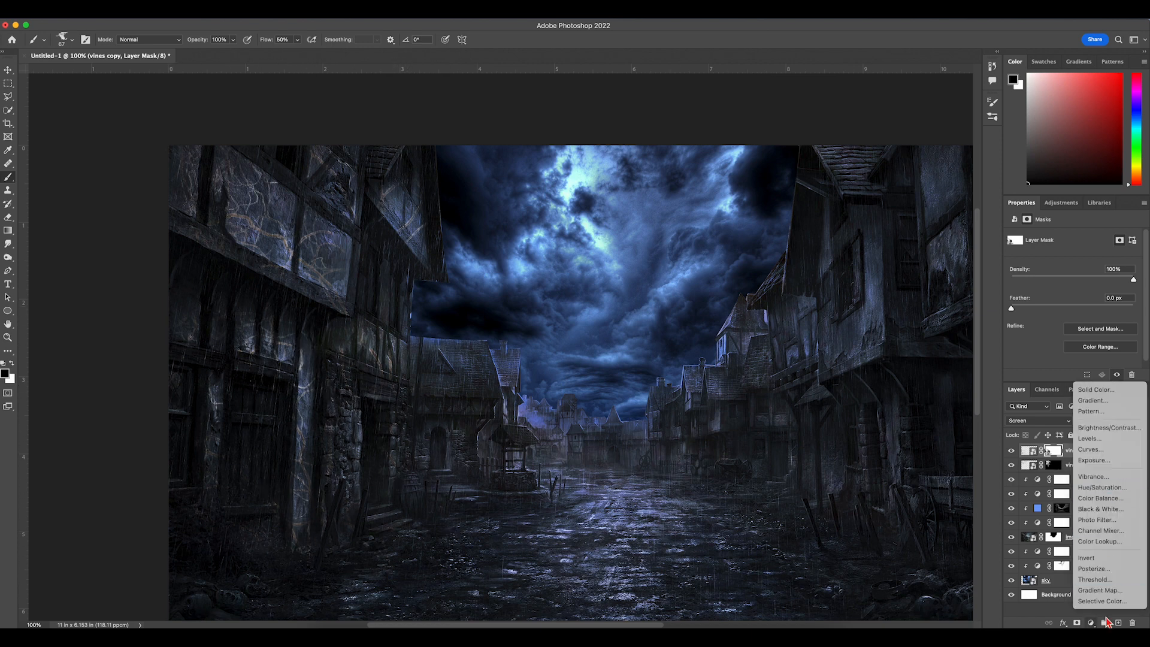
click(1087, 388)
click(204, 280)
drag(202, 276, 200, 260)
click(220, 384)
click(206, 255)
click(309, 250)
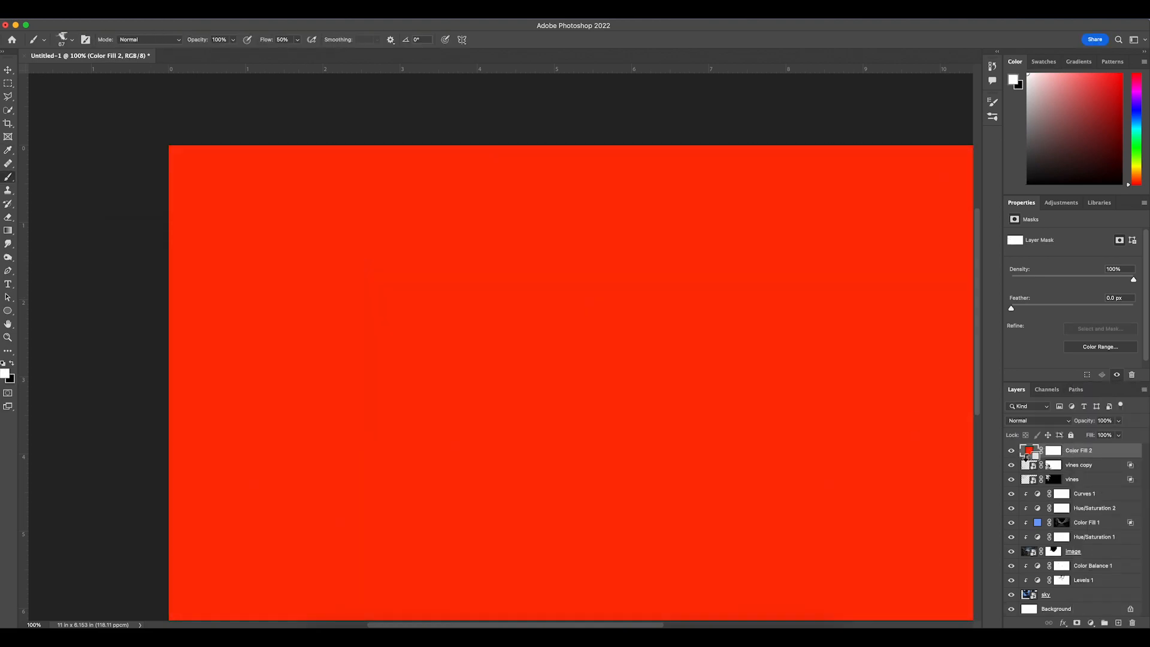
alt+click(1057, 458)
Step: Duplicate the red fill, place the copy above the original vines layer and clip it to that layer
right_click(1092, 452)
click(1018, 165)
click(667, 290)
drag(1105, 452, 1115, 486)
alt+click(1025, 487)
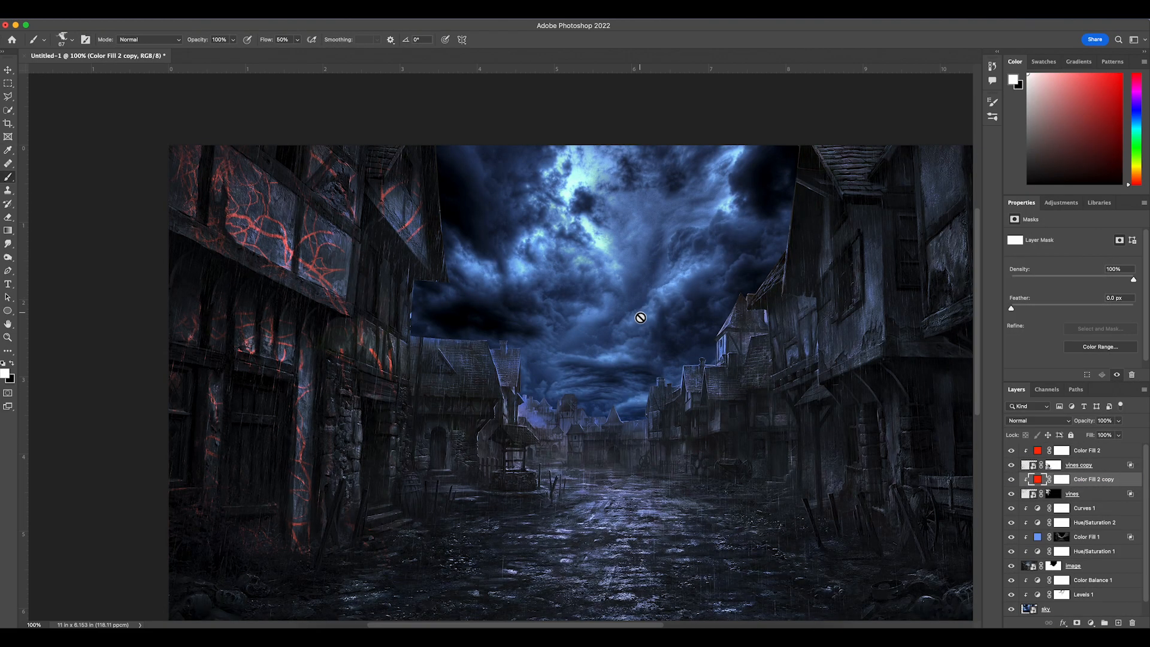
Step: Paint black at 15% flow on the vines and vines copy masks to fade the left building's red vines
click(8, 70)
click(1061, 479)
click(1053, 493)
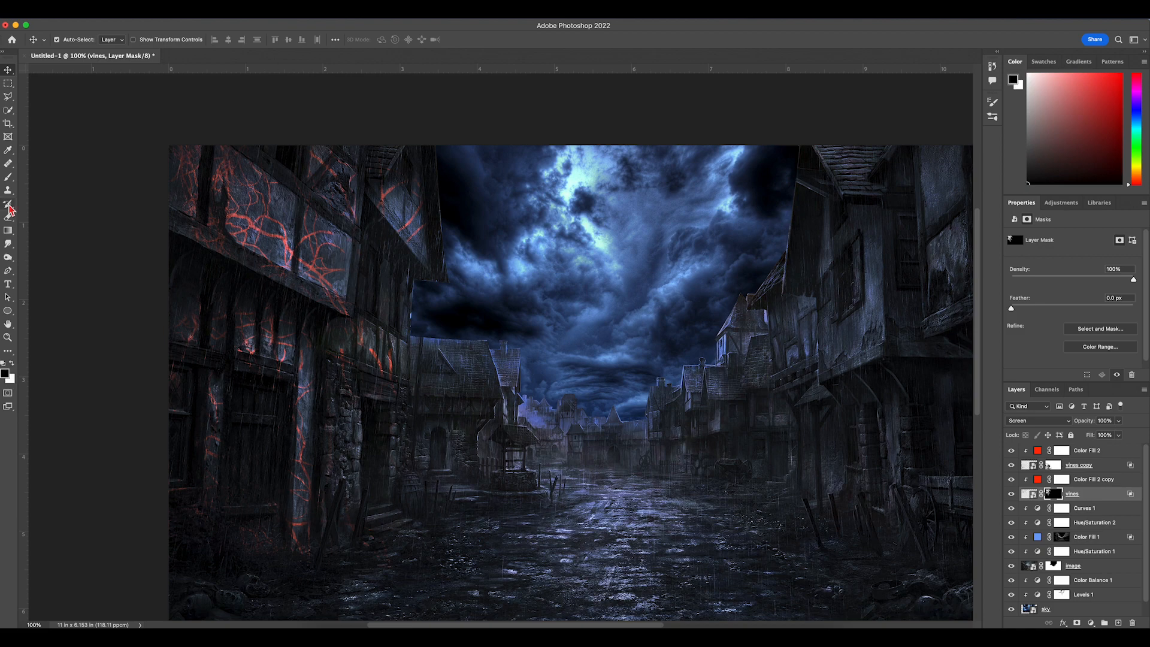
key(b)
click(426, 222)
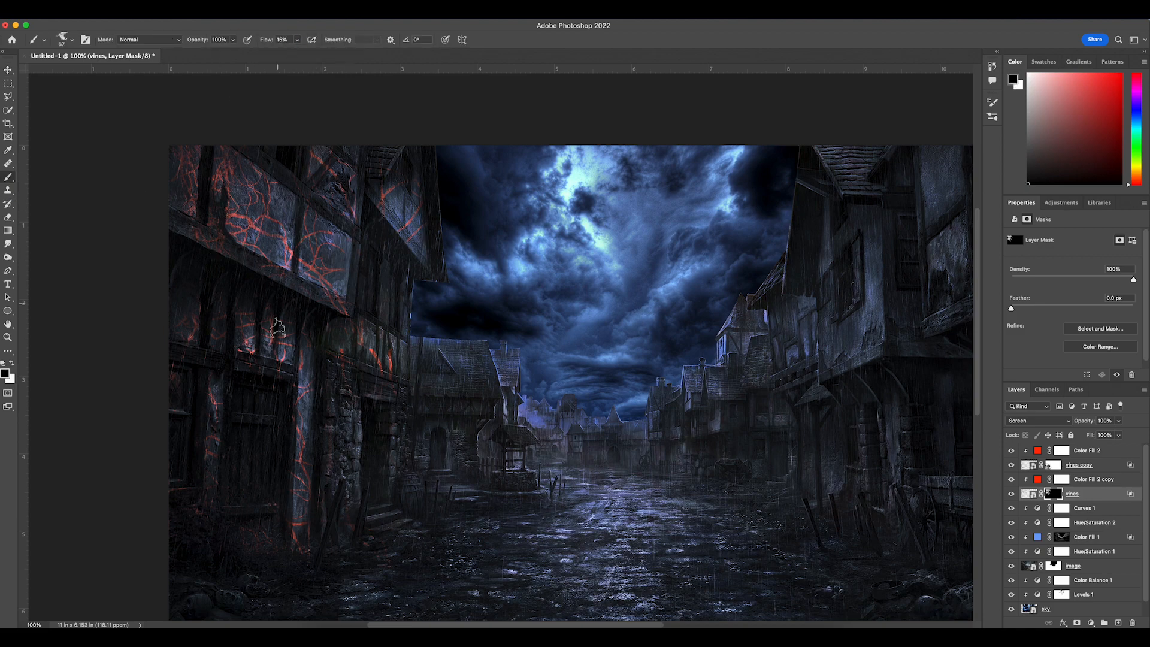
click(1052, 465)
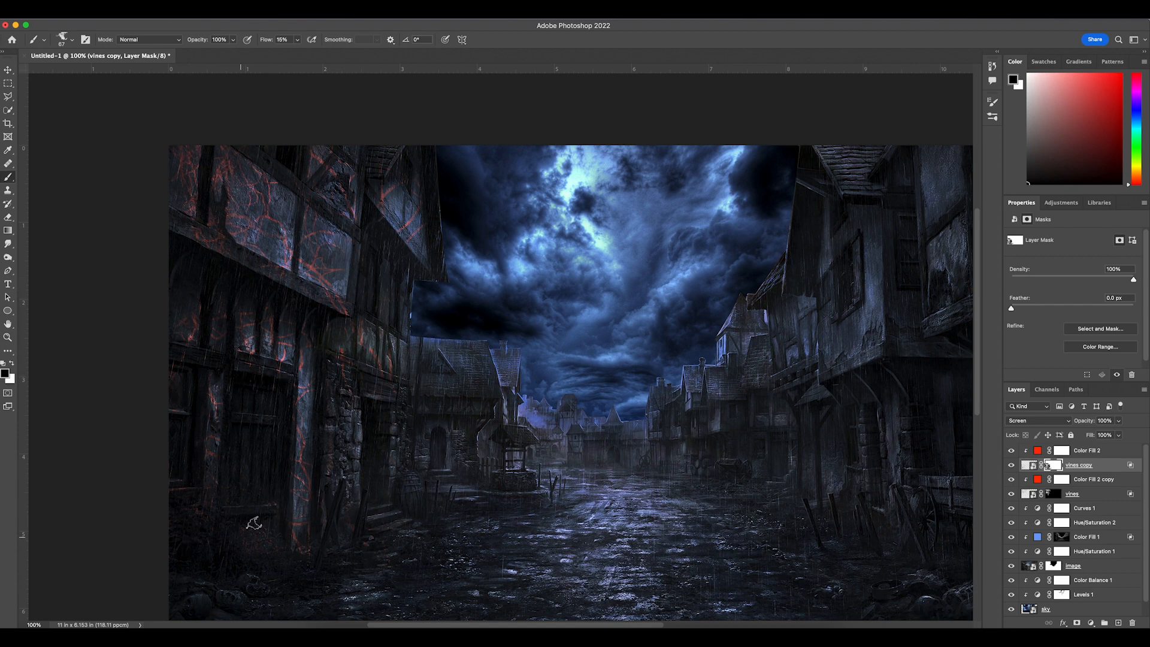
Step: Compare Overlay and Exclusion on Color Fill 2 copy, and set its blend mode to Color Dodge
click(1062, 493)
click(1061, 479)
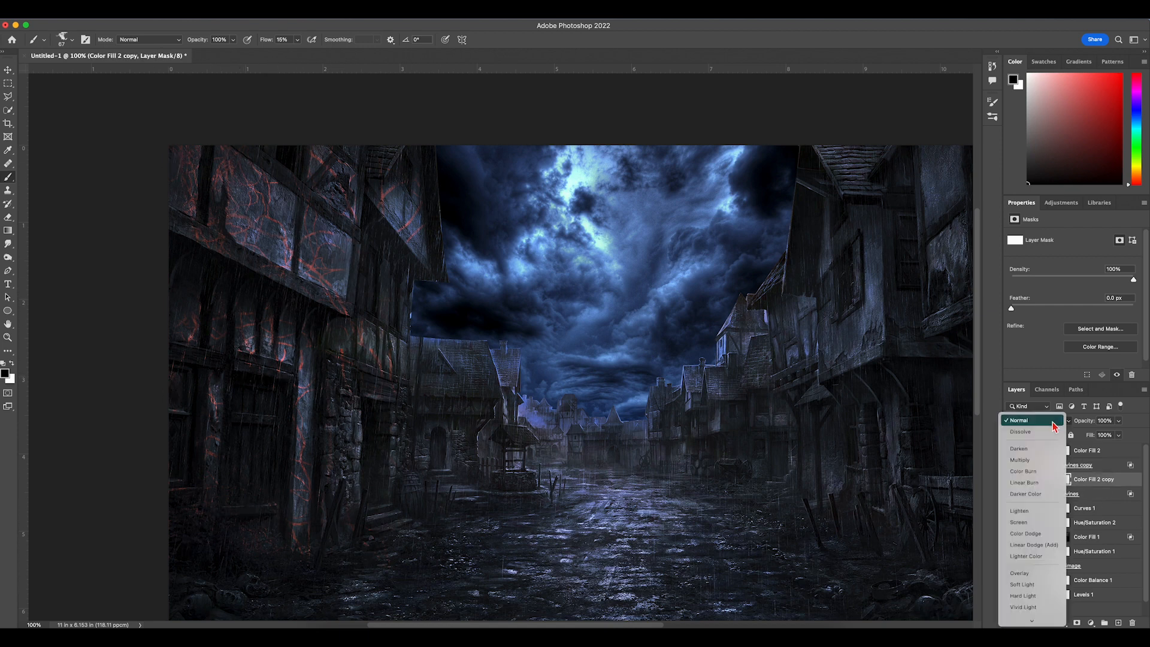
click(1038, 420)
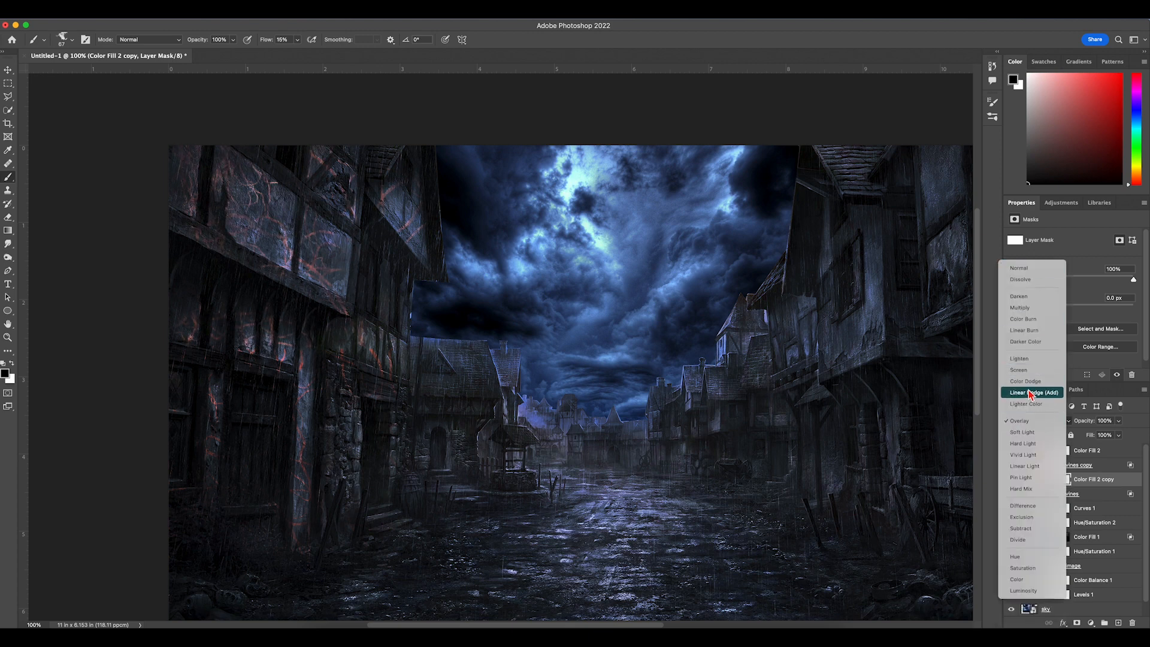
click(1021, 517)
click(1038, 421)
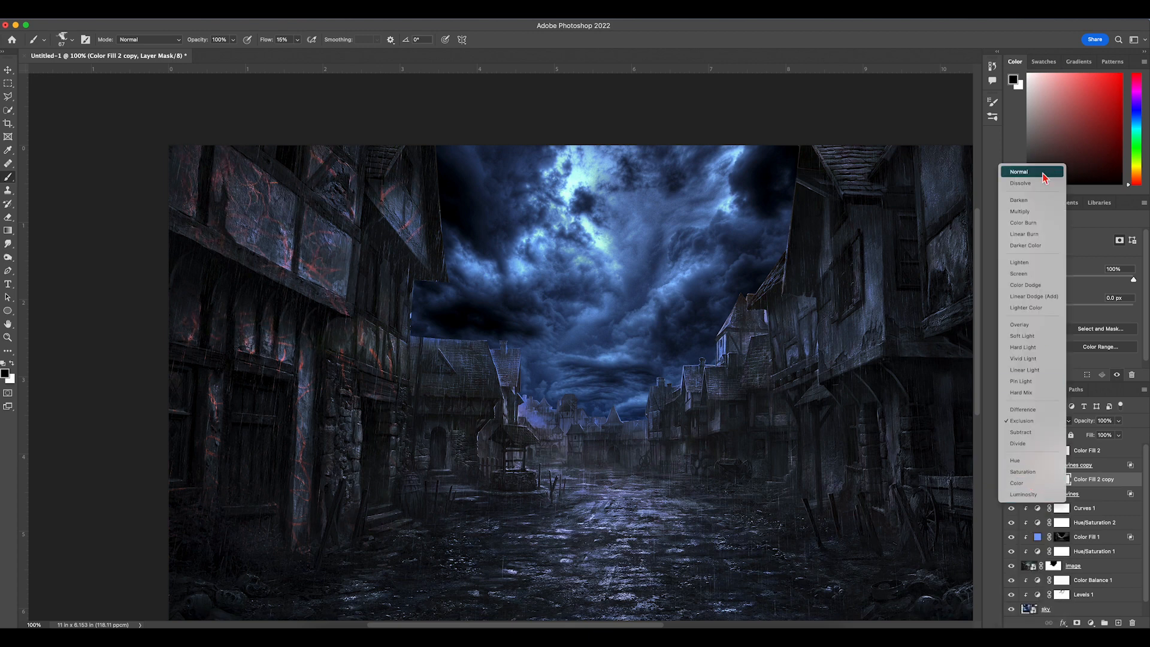
click(1028, 285)
Step: Set the blend mode of the topmost red fill, Color Fill 2, to Color Dodge
click(1086, 450)
click(1048, 421)
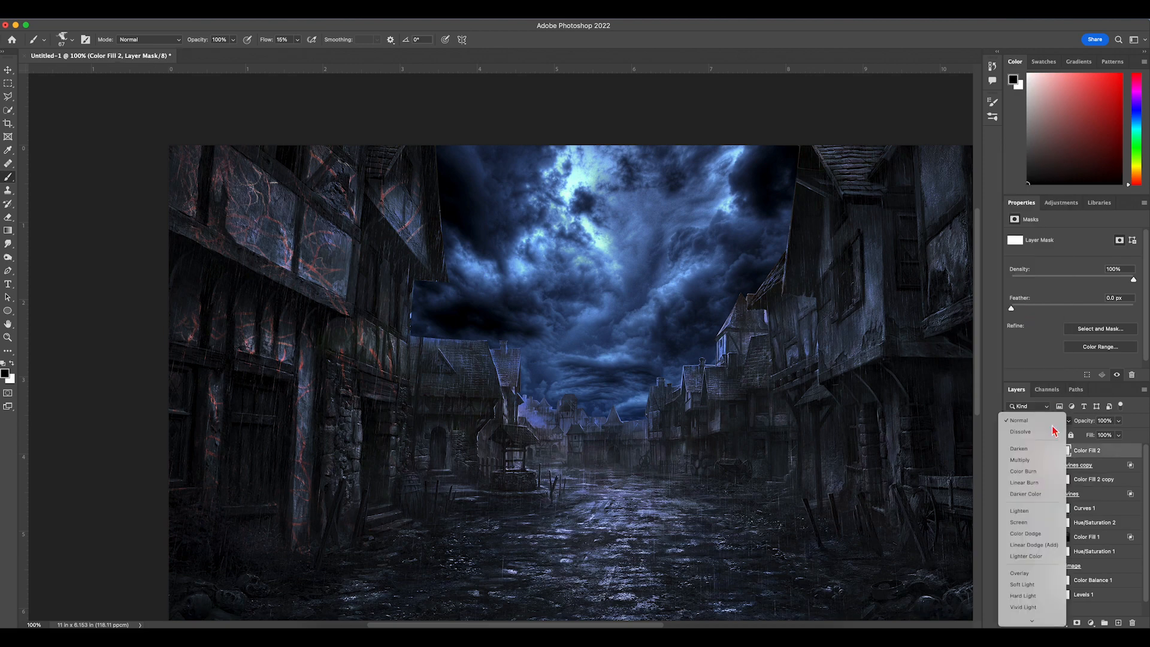
click(1029, 534)
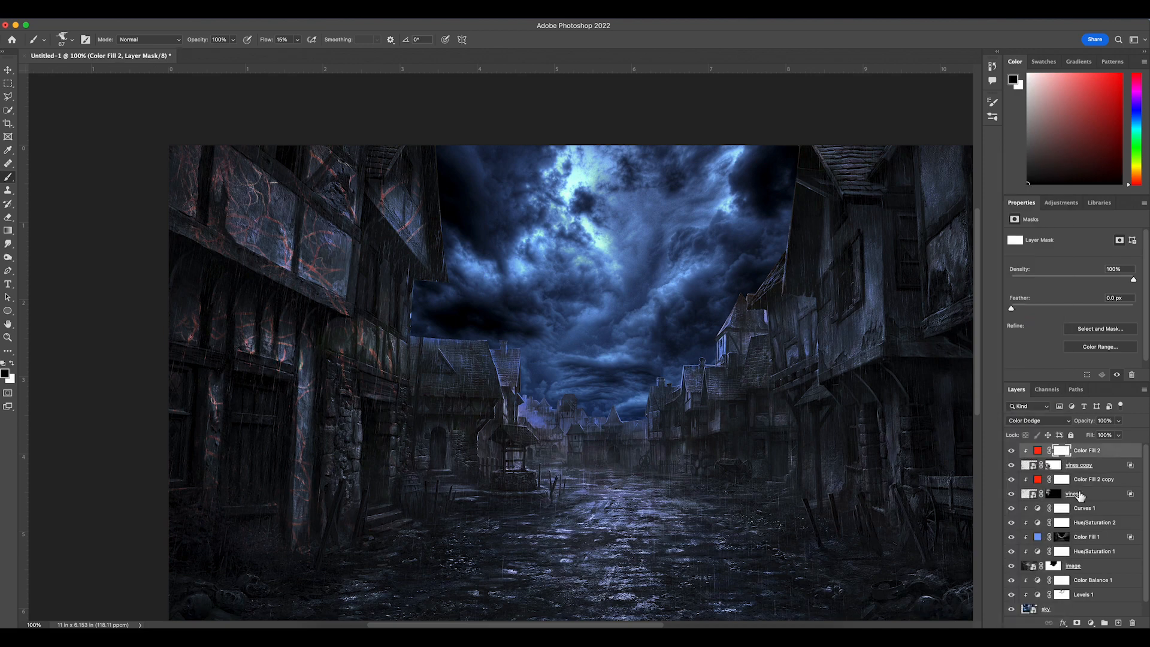
Step: Duplicate vines copy to the top of the stack, re-clip Color Fill 2 below it and delete the duplicate's mask
click(1103, 467)
key(super+j)
key(super+])
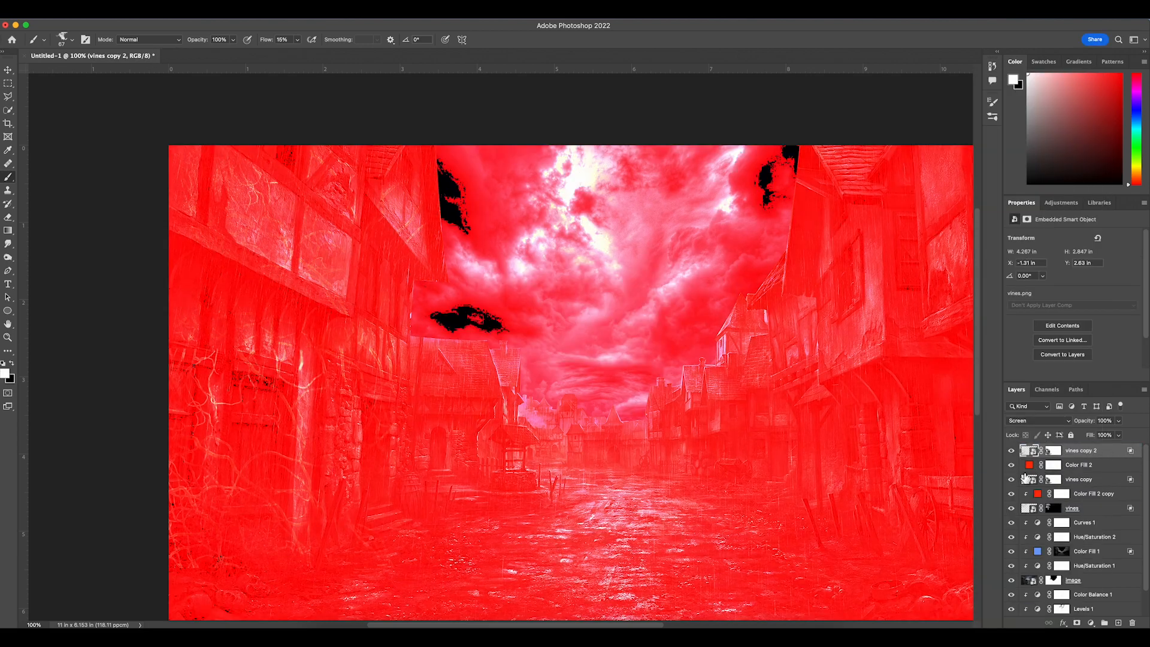
alt+click(1109, 472)
click(1052, 451)
key(Delete)
Step: Move vines copy 2 onto the right building, scale it to 49.15% and rotate it to -28.56°
click(8, 70)
drag(305, 457, 372, 454)
key(super+z)
drag(210, 434, 985, 251)
key(super+z)
key(super+t)
drag(701, 376, 717, 556)
drag(756, 349, 800, 340)
drag(618, 283, 797, 299)
drag(847, 371, 756, 303)
drag(808, 305, 775, 337)
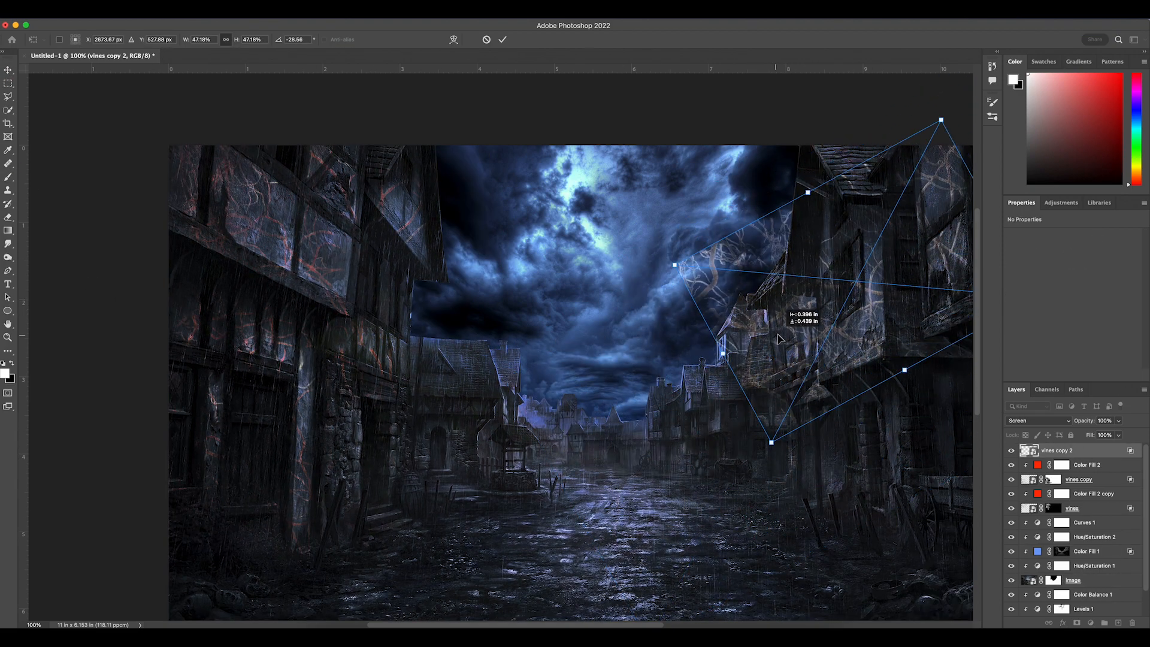
drag(771, 441, 765, 450)
drag(819, 383, 822, 378)
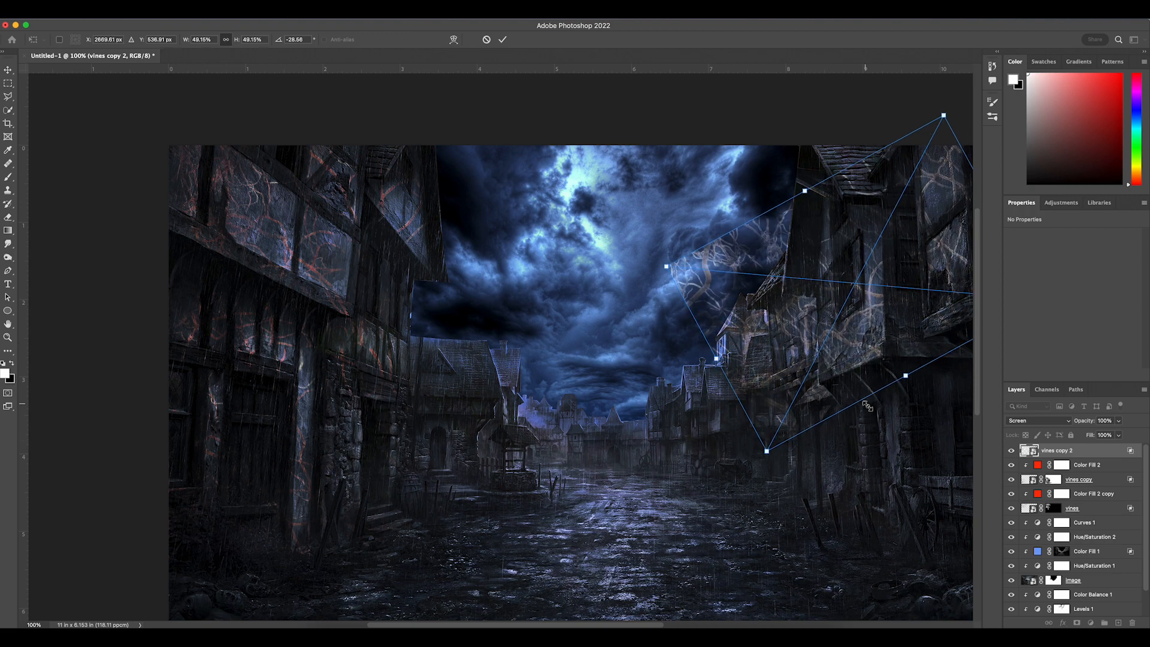
Step: Apply the transform, duplicate vines copy 2 as vines copy 3 and move the duplicate down the right building's wall
right_click(1086, 451)
click(1008, 97)
key(Return)
drag(807, 332, 817, 390)
key(super+z)
click(1063, 451)
drag(847, 309, 857, 488)
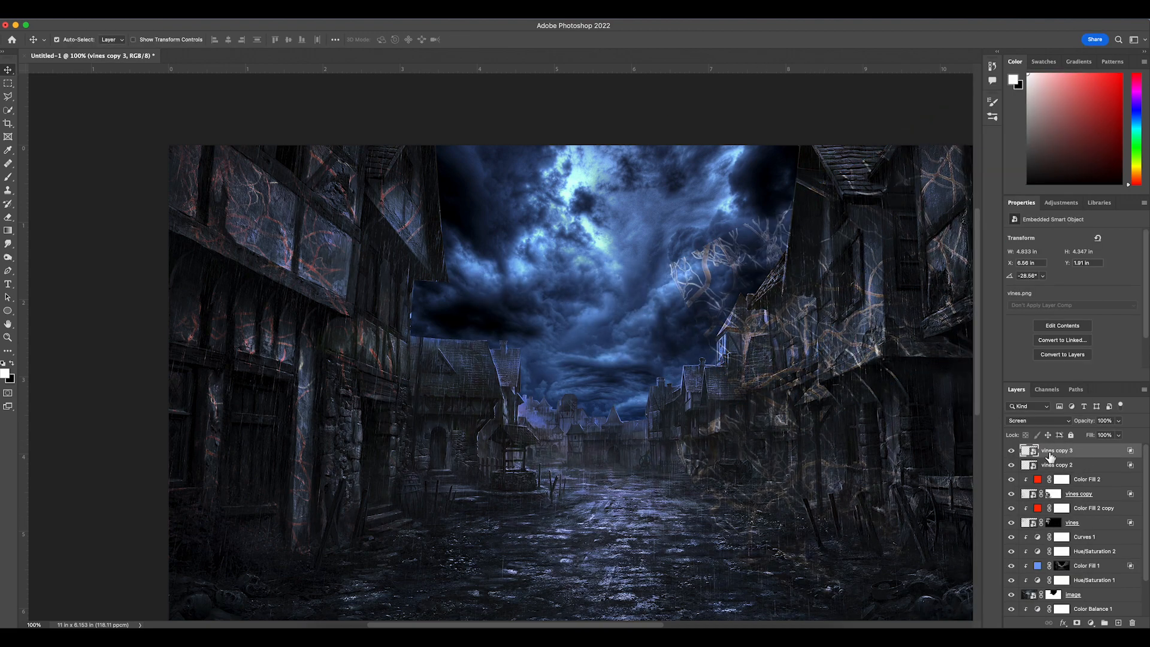
Step: Add black layer masks to vines copy 3 and vines copy 2
click(1077, 623)
click(1057, 465)
click(1077, 623)
click(1053, 451)
key(super+i)
click(1053, 465)
key(super+i)
Step: Paint white at 15% flow on the masks of vines copy 2 and vines copy 3 to reveal vines on the right building
click(8, 177)
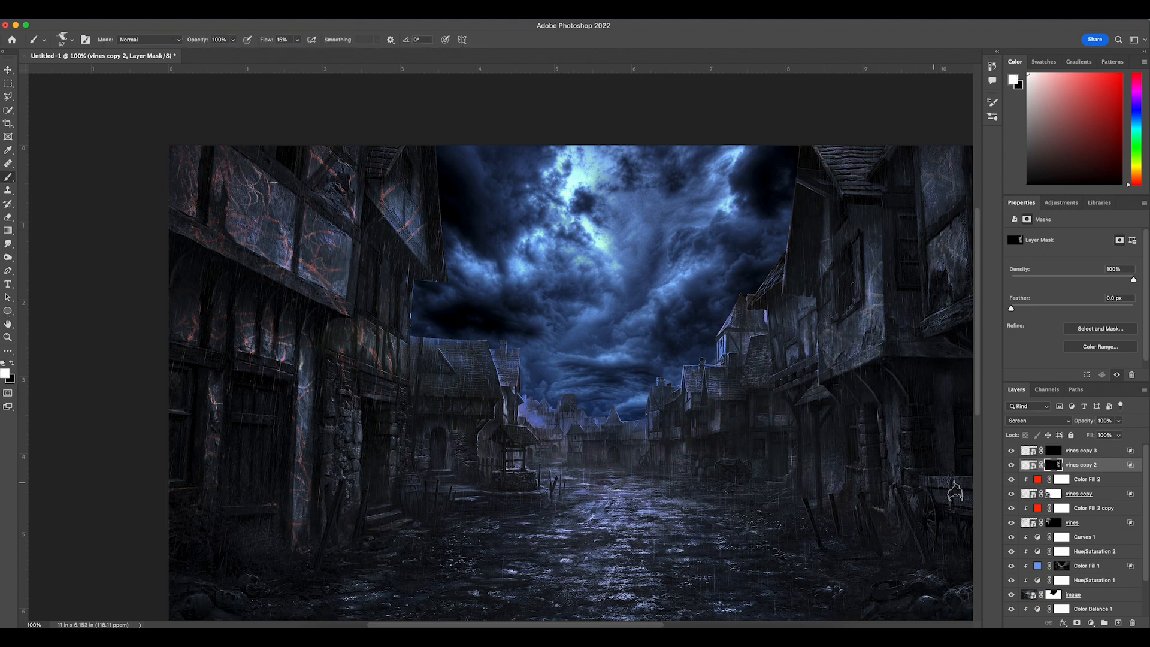
click(1070, 452)
click(893, 413)
click(603, 249)
click(1054, 451)
drag(913, 406, 892, 410)
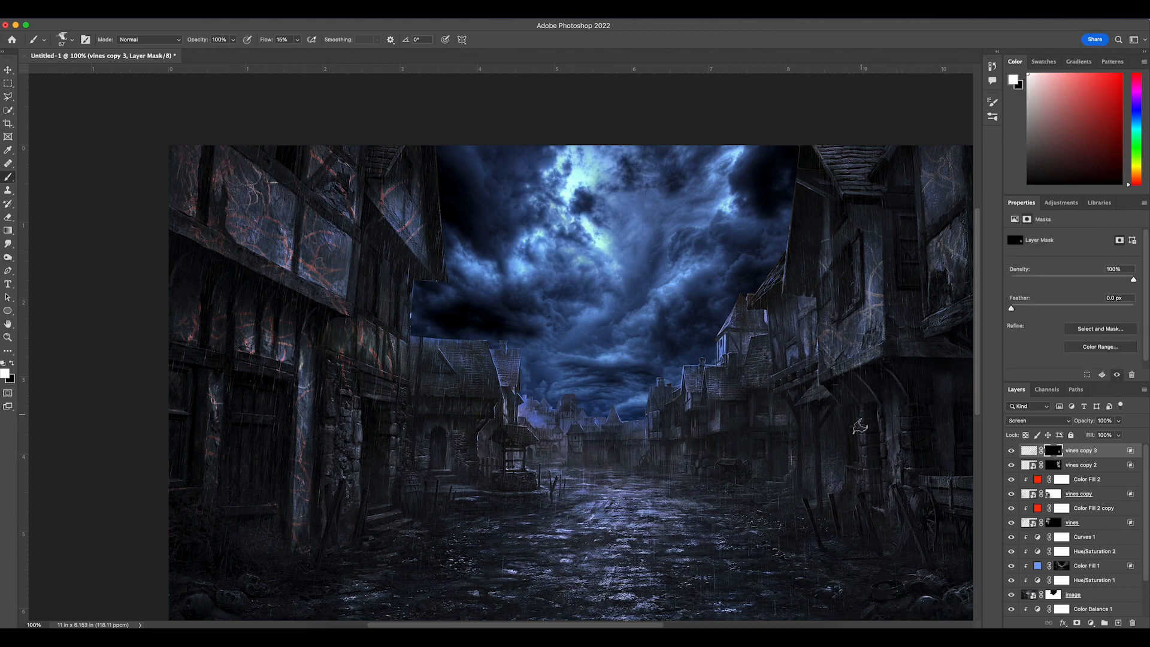
Step: Duplicate Color Fill 2, place the copy directly above vines copy 2 and clip it to that layer
right_click(1101, 480)
click(1059, 157)
key(Return)
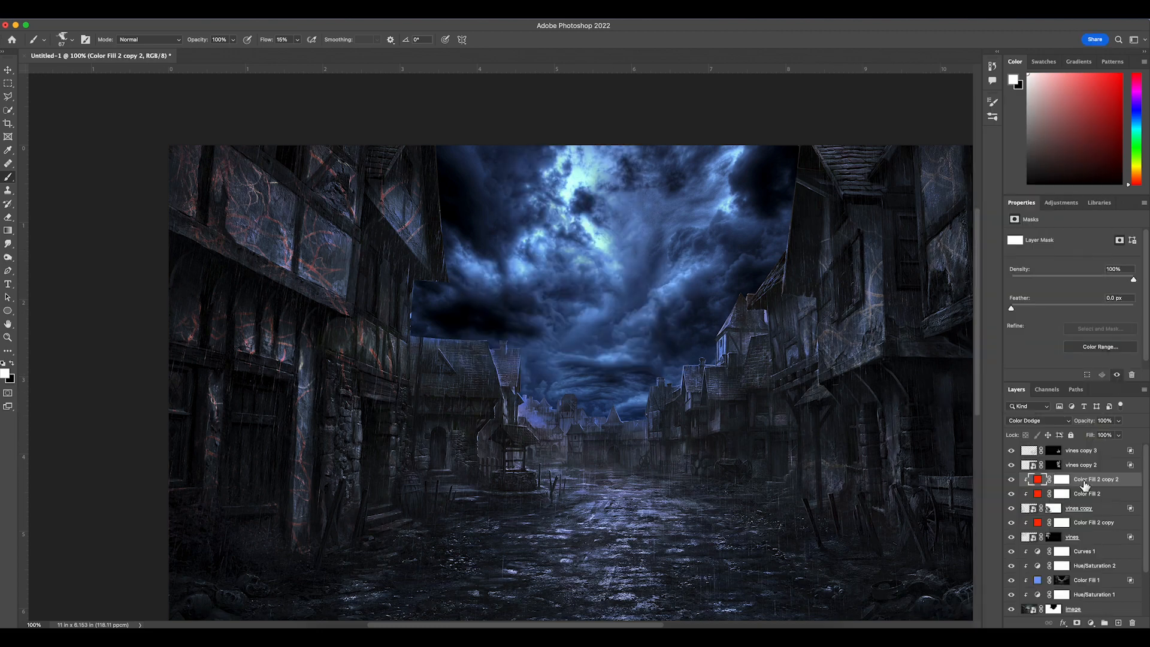
drag(1084, 482, 1054, 448)
alt+click(1035, 472)
Step: Duplicate the red fill again and clip the new copy to vines copy 3
right_click(1075, 465)
click(1024, 157)
key(Return)
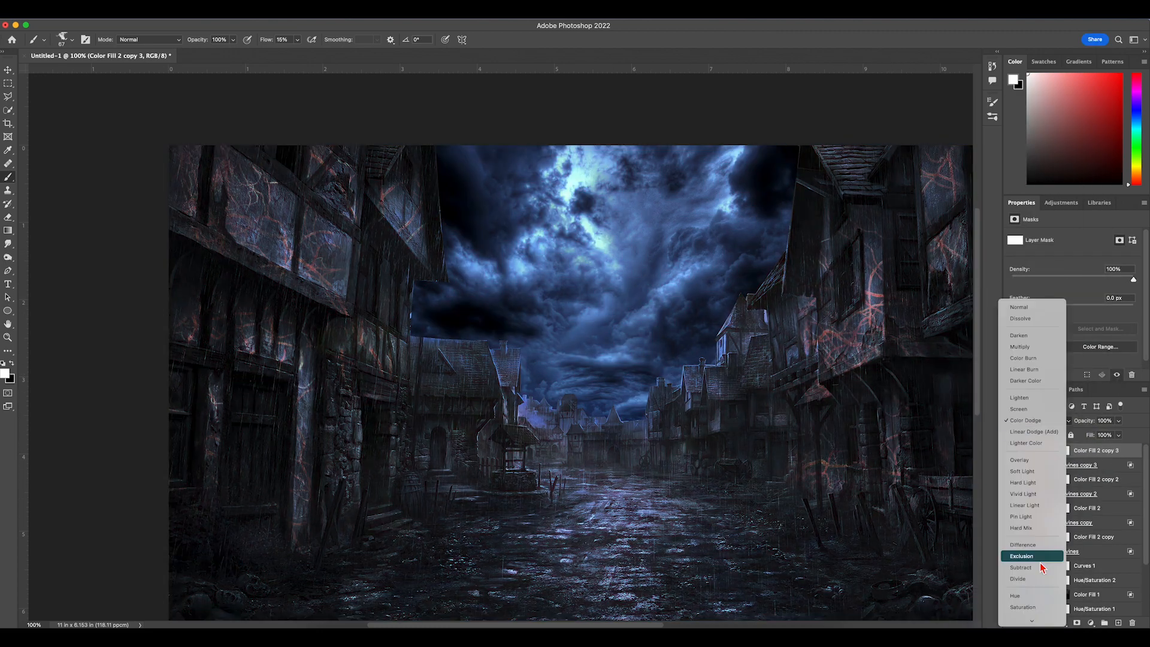
Step: Try Dissolve and other blend modes on the right building's two red fills, and return to Color Dodge
click(1039, 420)
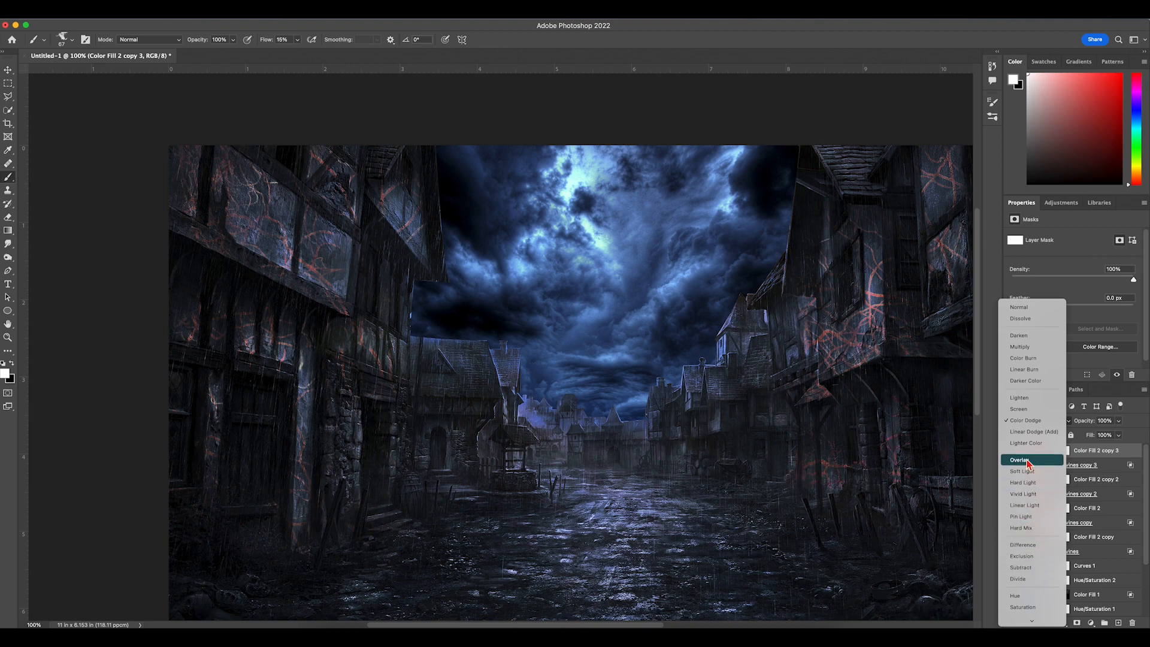
click(1021, 318)
click(1050, 417)
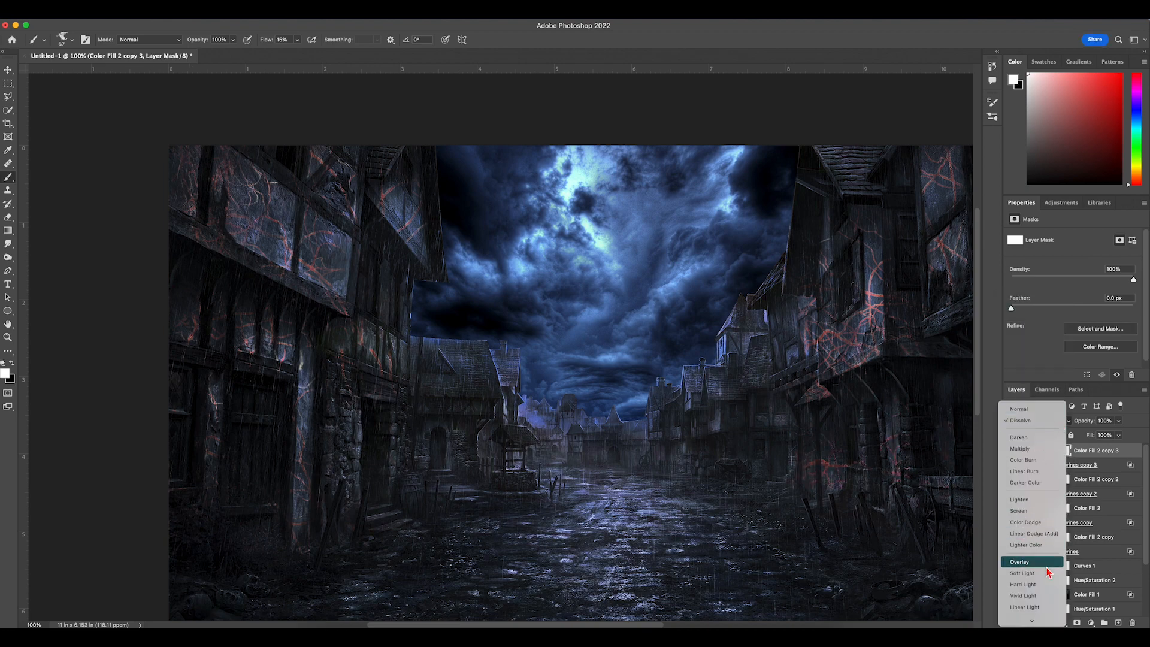
click(1047, 565)
click(1065, 482)
click(1041, 421)
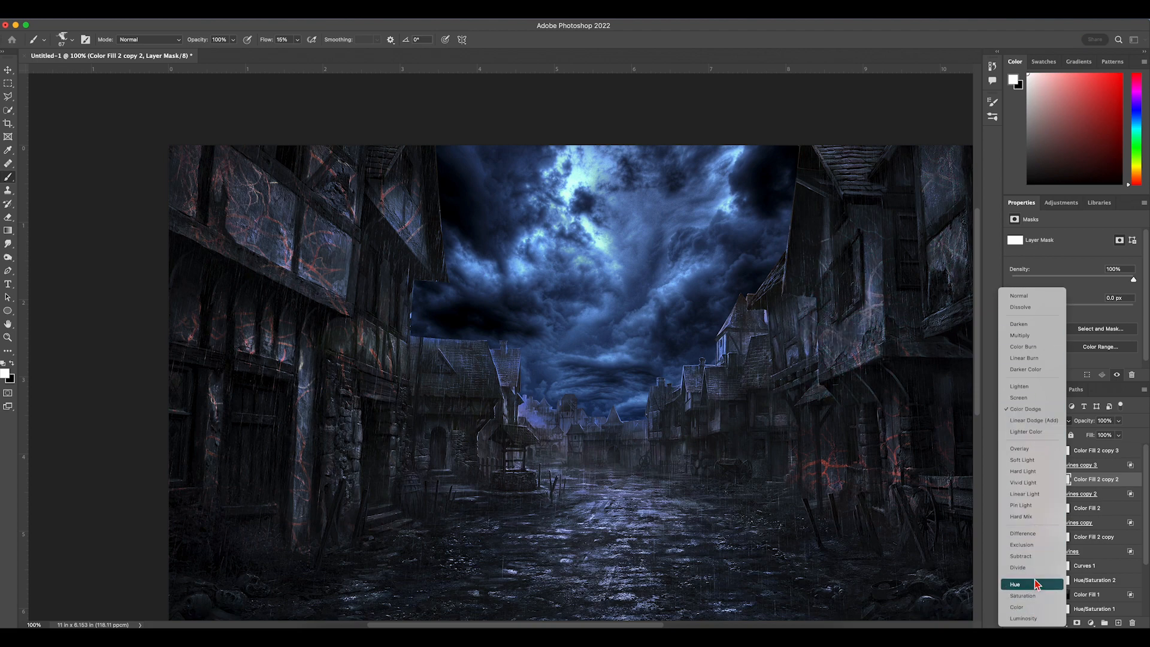
click(1032, 280)
click(1092, 450)
click(1046, 421)
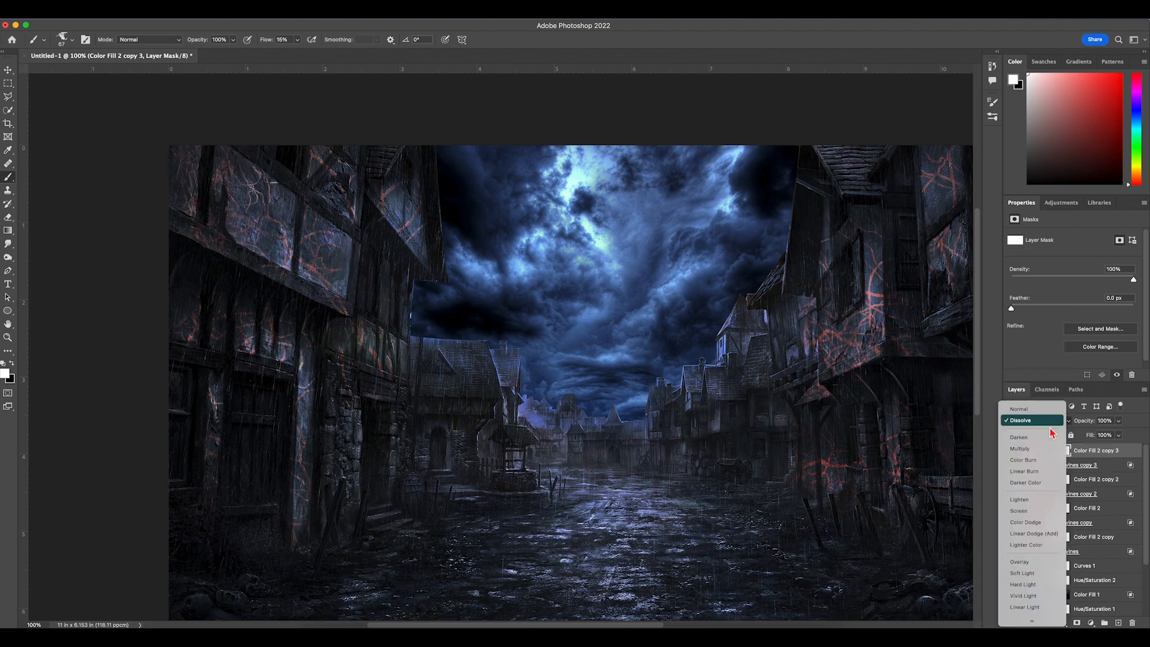
click(1047, 421)
Step: Paint black on the masks of vines copy 3 and vines copy 2 to fade the vines on the right building
click(12, 363)
click(1054, 466)
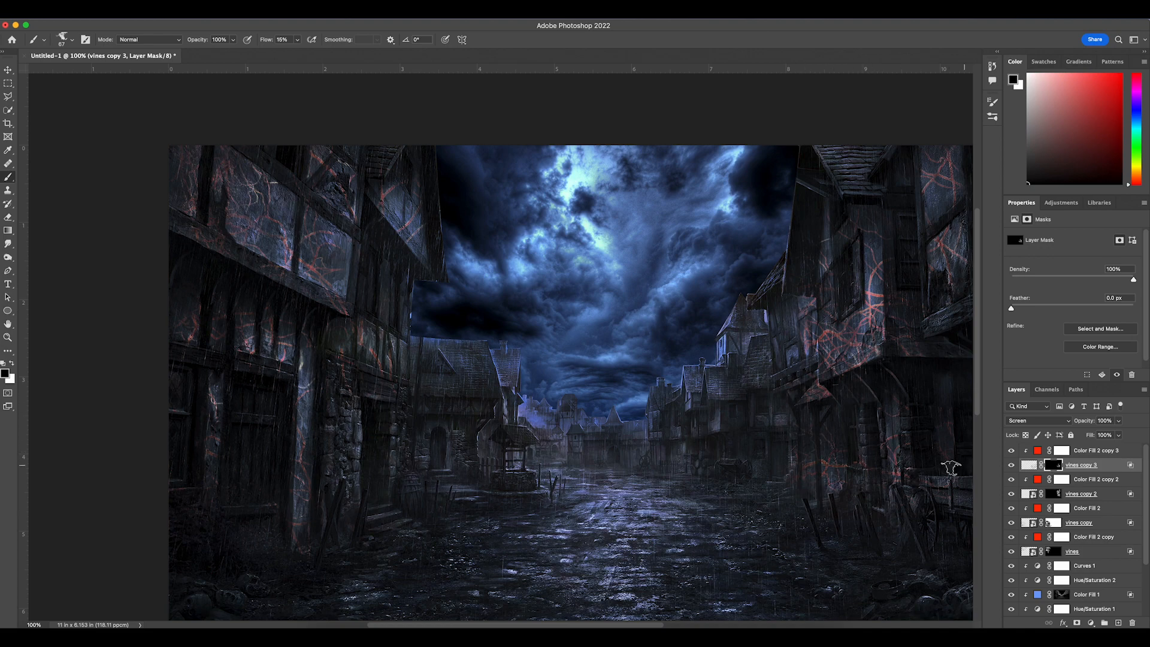
key(alt+])
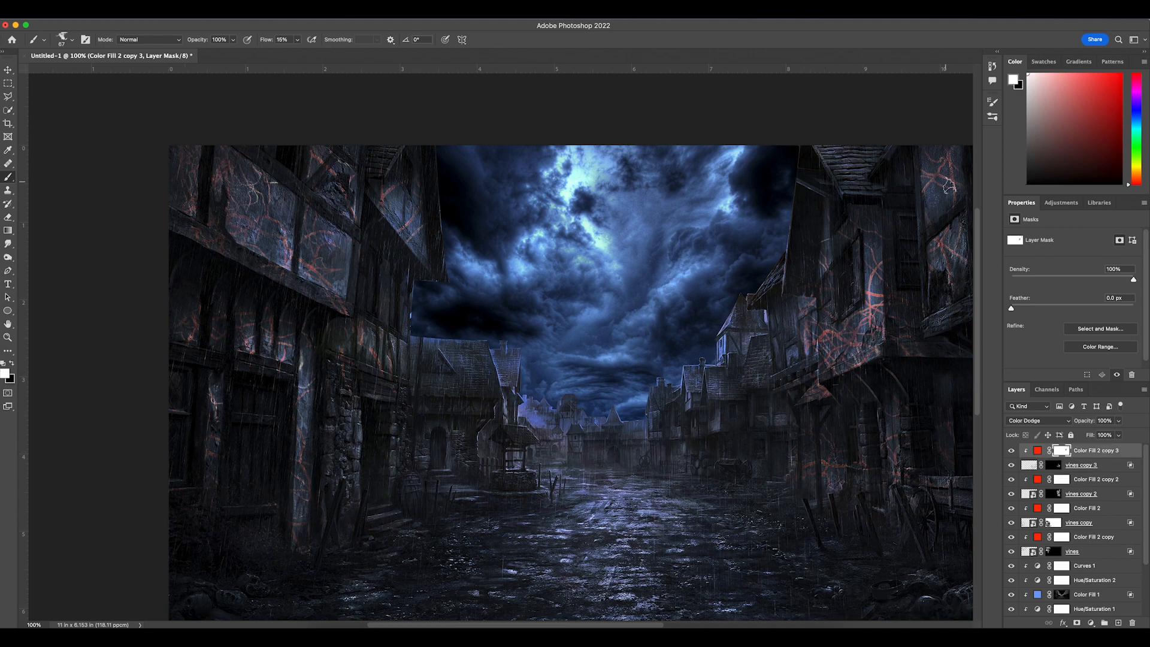
click(1054, 466)
click(1011, 494)
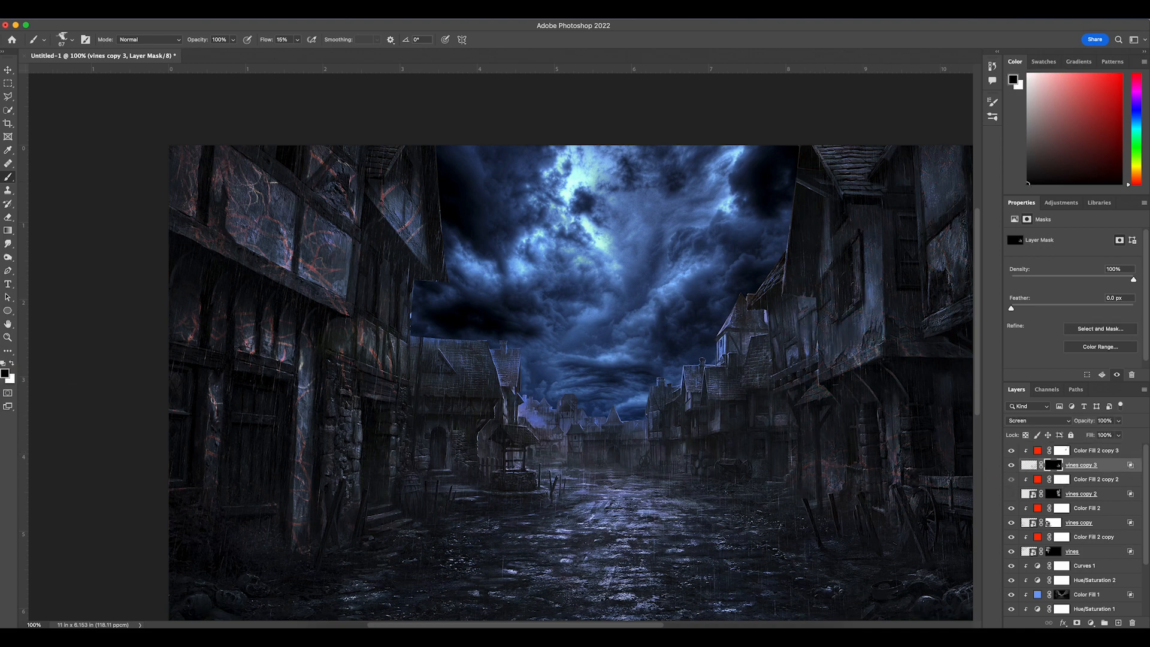
click(1011, 494)
click(1054, 493)
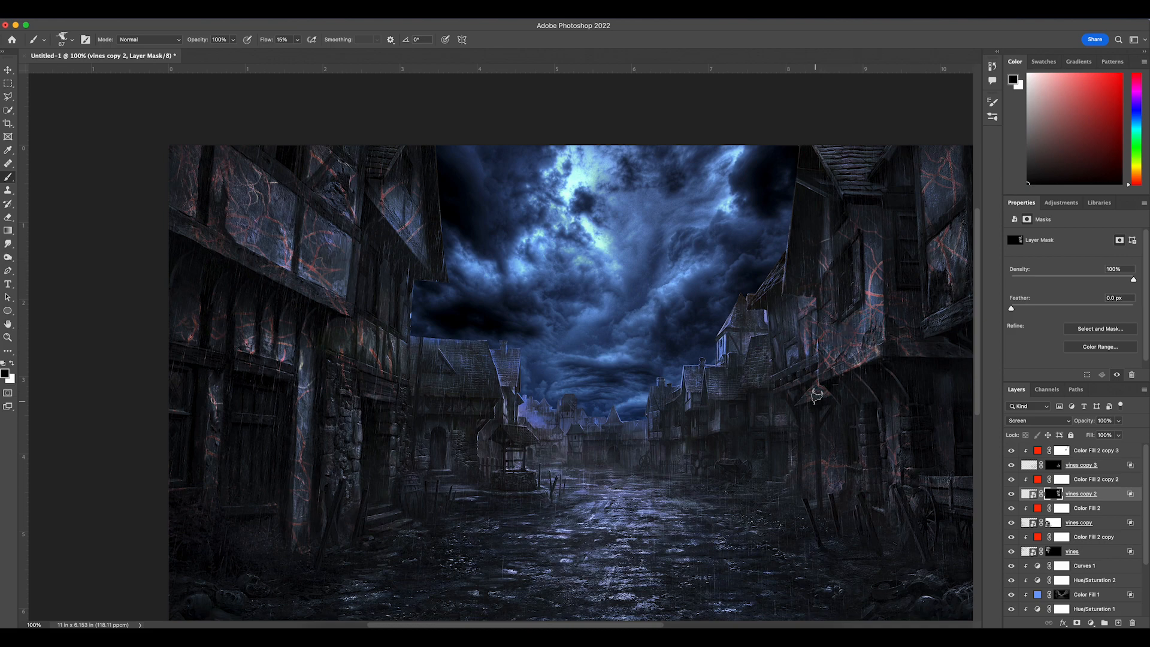
right_click(931, 193)
click(904, 212)
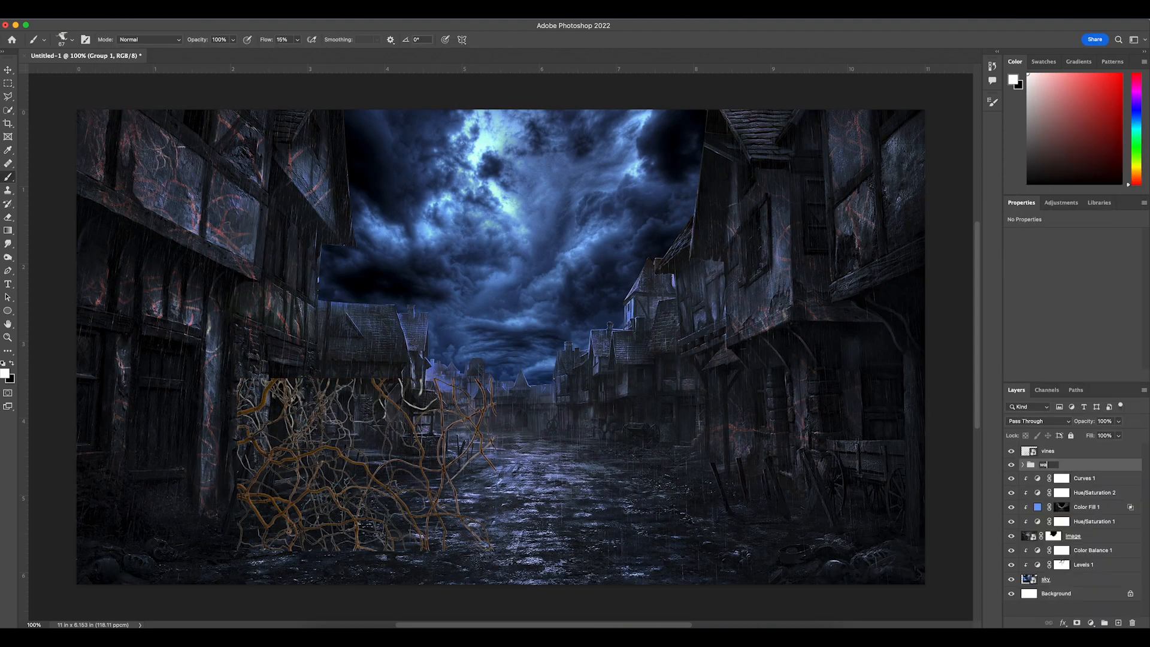
Step: Name the layer group "wall vines" and move the newly placed vines image over the street
text(ll vines)
click(1047, 450)
key(v)
drag(298, 472, 466, 468)
Step: Transform the vines into a flat strip over the street foreground, about 50.95% wide and 22.84% high
key(super+t)
right_click(532, 444)
click(565, 515)
drag(552, 458, 592, 430)
right_click(520, 443)
click(551, 513)
drag(645, 362, 639, 444)
drag(386, 362, 378, 441)
drag(514, 534, 516, 576)
drag(506, 442, 509, 479)
drag(382, 528, 319, 524)
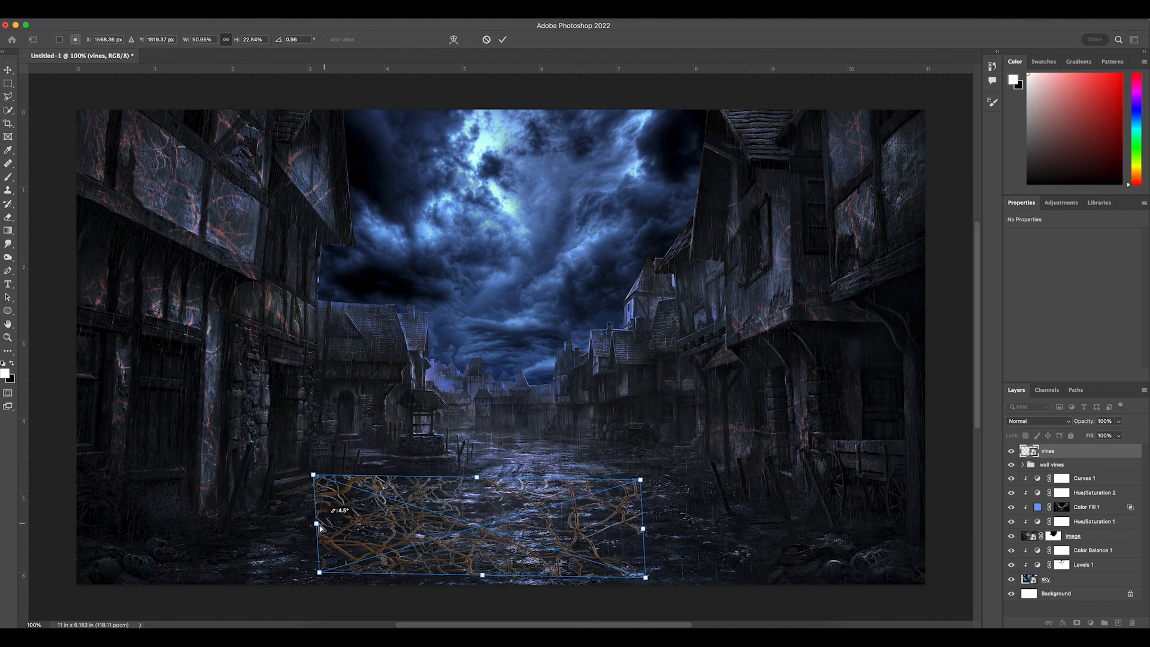
Step: Distort and widen the vines strip so it spreads in perspective across the street's foreground between the buildings
drag(477, 477, 483, 508)
drag(646, 511, 718, 497)
drag(320, 505, 315, 491)
drag(516, 495, 519, 497)
drag(483, 575, 480, 585)
drag(316, 537, 349, 536)
drag(533, 496, 541, 470)
drag(351, 469, 262, 473)
drag(721, 475, 847, 460)
drag(504, 532, 506, 518)
drag(498, 570, 495, 592)
Step: Blend the street vines into the ground with Blend If by splitting the underlying layer's black slider, its lower half at 24
right_click(1083, 458)
click(1018, 78)
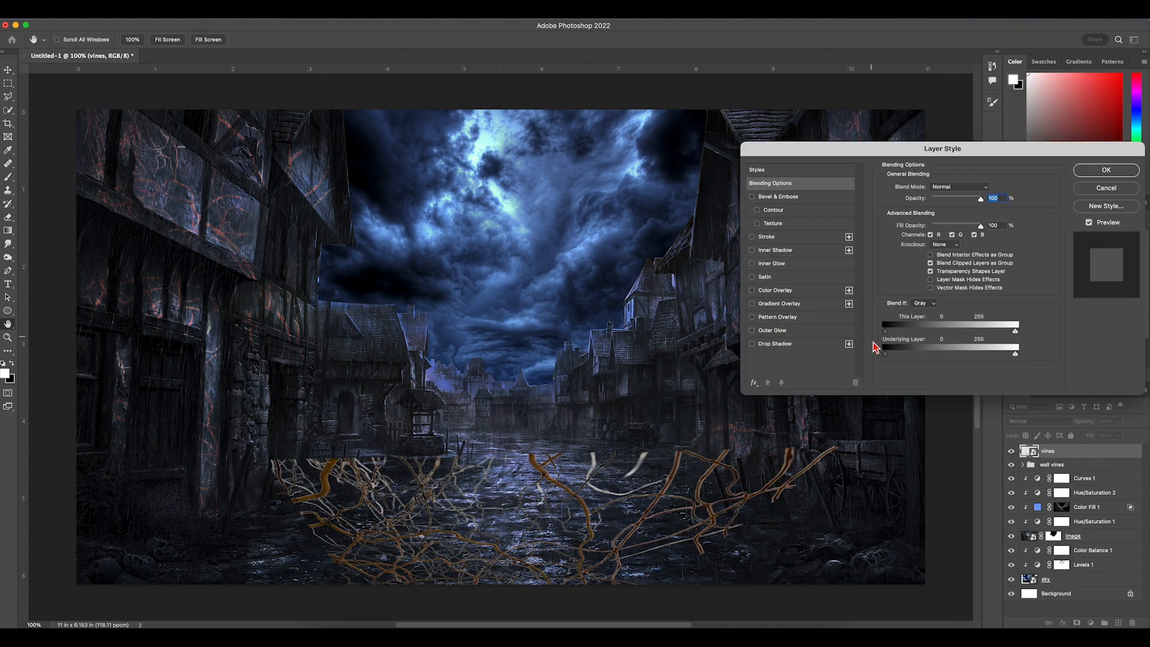
mouse_move(884, 354)
mouse_down()
mouse_move(944, 359)
mouse_move(898, 355)
mouse_up()
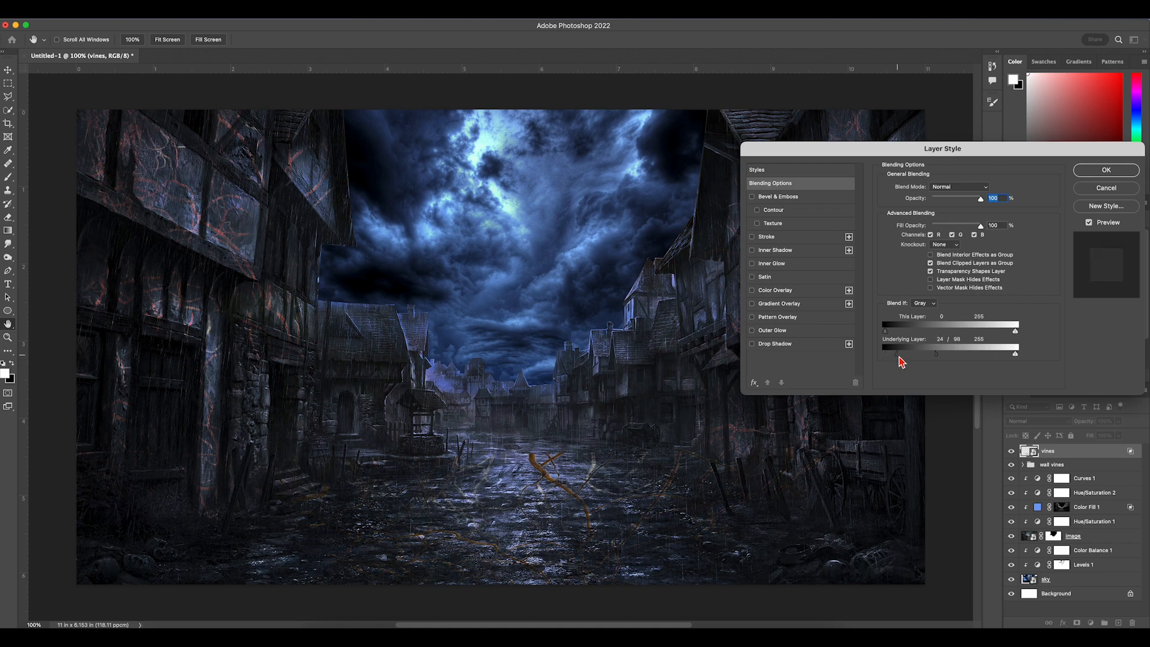
click(1107, 170)
Step: Add a white layer mask to the street vines layer
click(1077, 623)
key(super+i)
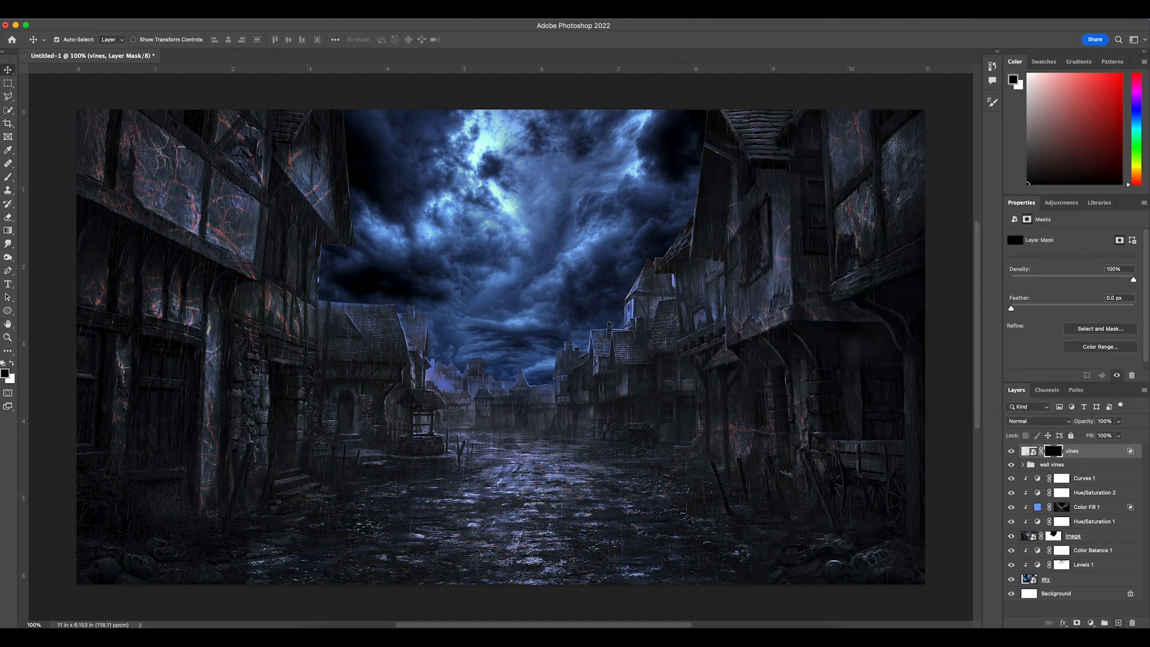
key(super+i)
Step: Add a red (#ff0606) Solid Color fill clipped to the street vines layer and blend it with Linear Dodge (Add)
click(1090, 622)
click(1095, 390)
click(207, 256)
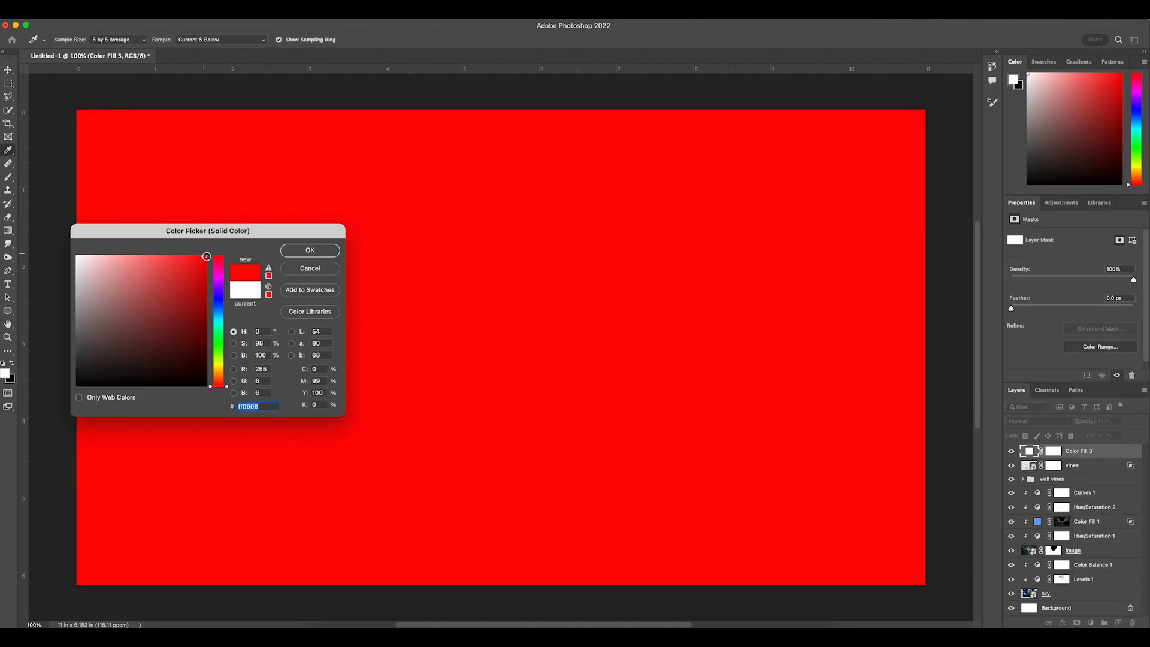
click(310, 250)
click(1031, 421)
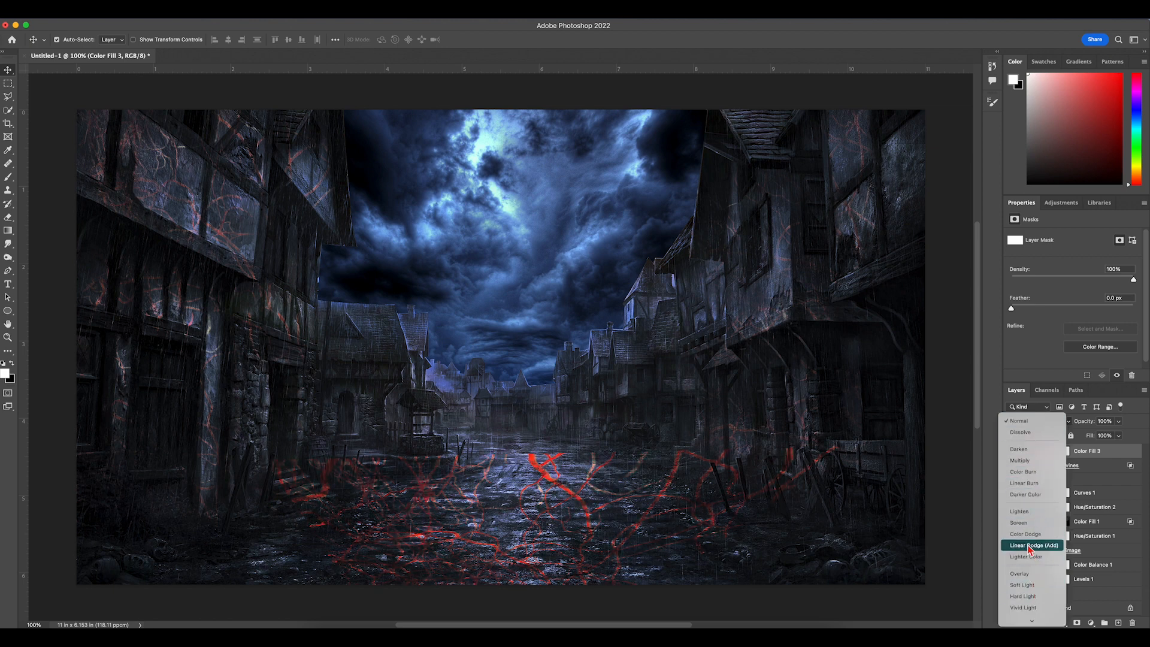
click(1033, 546)
Step: Invert the street vines layer mask and brush white to bring the vines back on parts of the street
click(1054, 465)
key(super+i)
key(b)
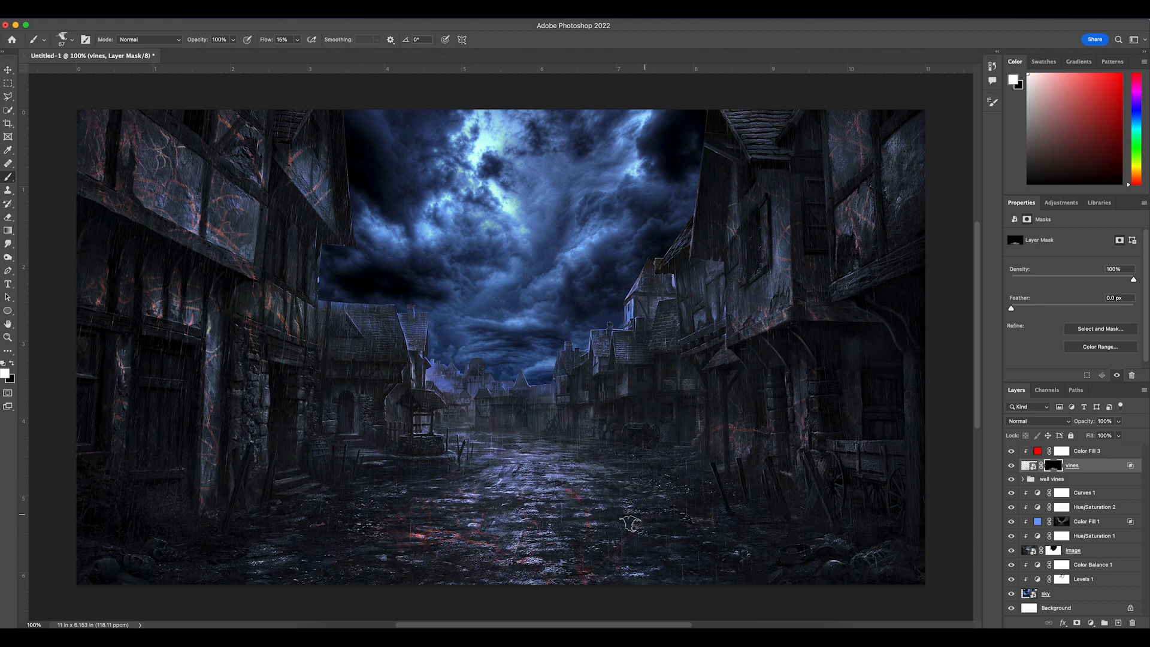
click(1085, 450)
right_click(1085, 450)
click(1018, 111)
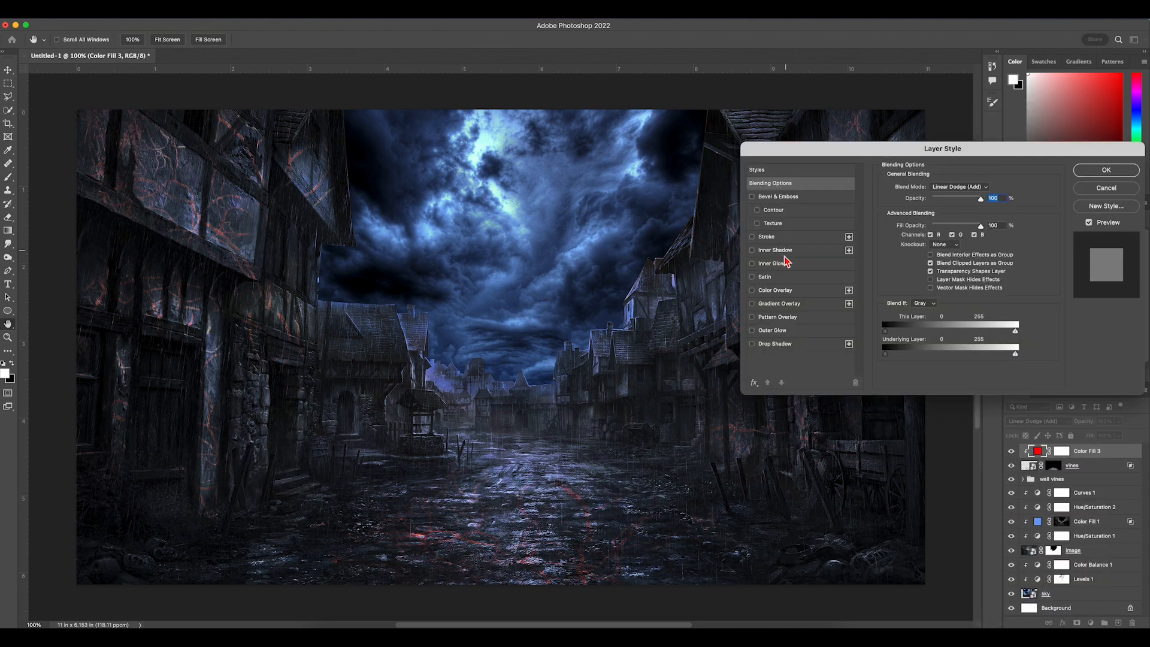
click(773, 263)
drag(925, 299, 938, 299)
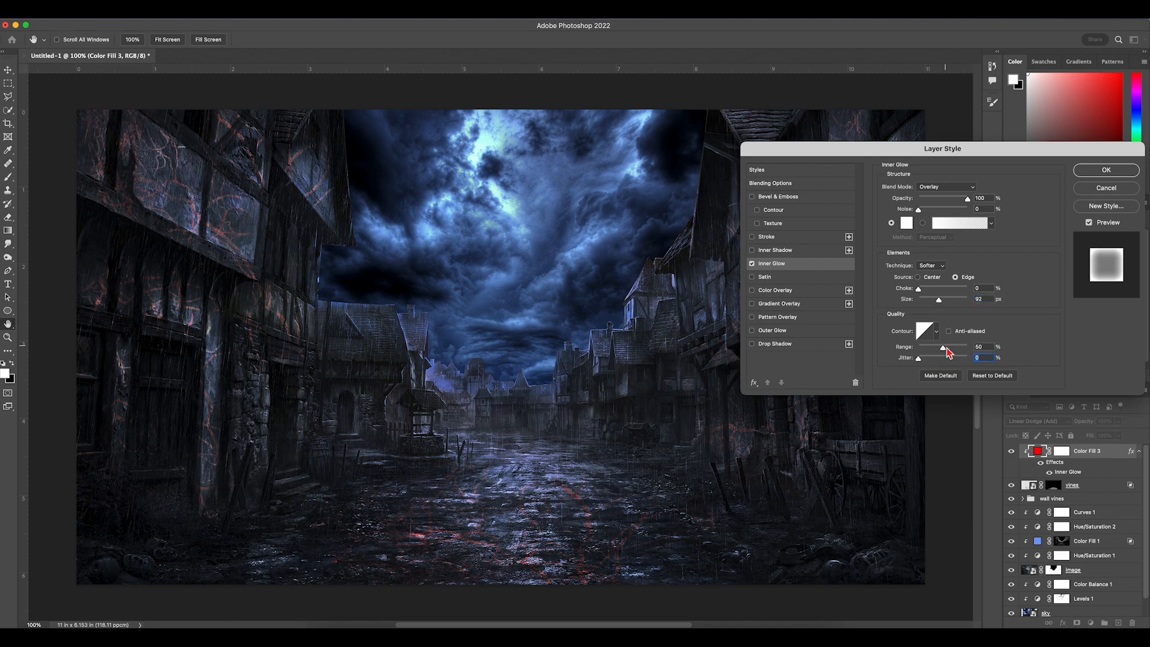
drag(943, 348, 945, 348)
click(906, 223)
click(306, 251)
click(906, 222)
click(203, 293)
click(310, 251)
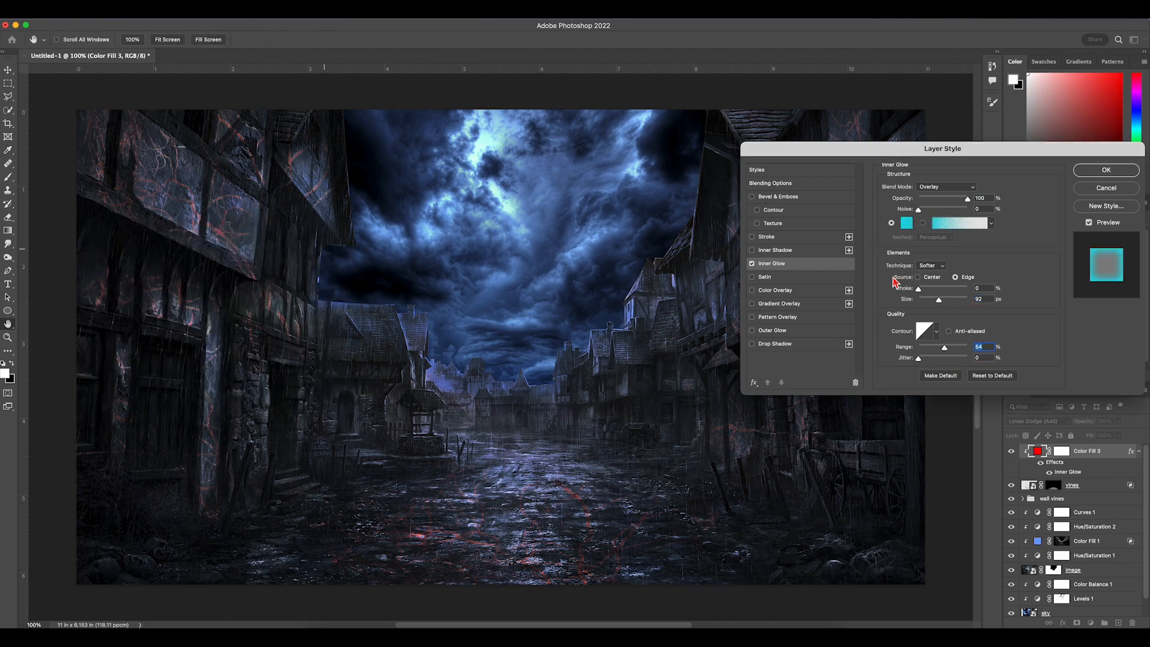
click(907, 223)
click(310, 251)
click(773, 330)
click(947, 187)
click(931, 187)
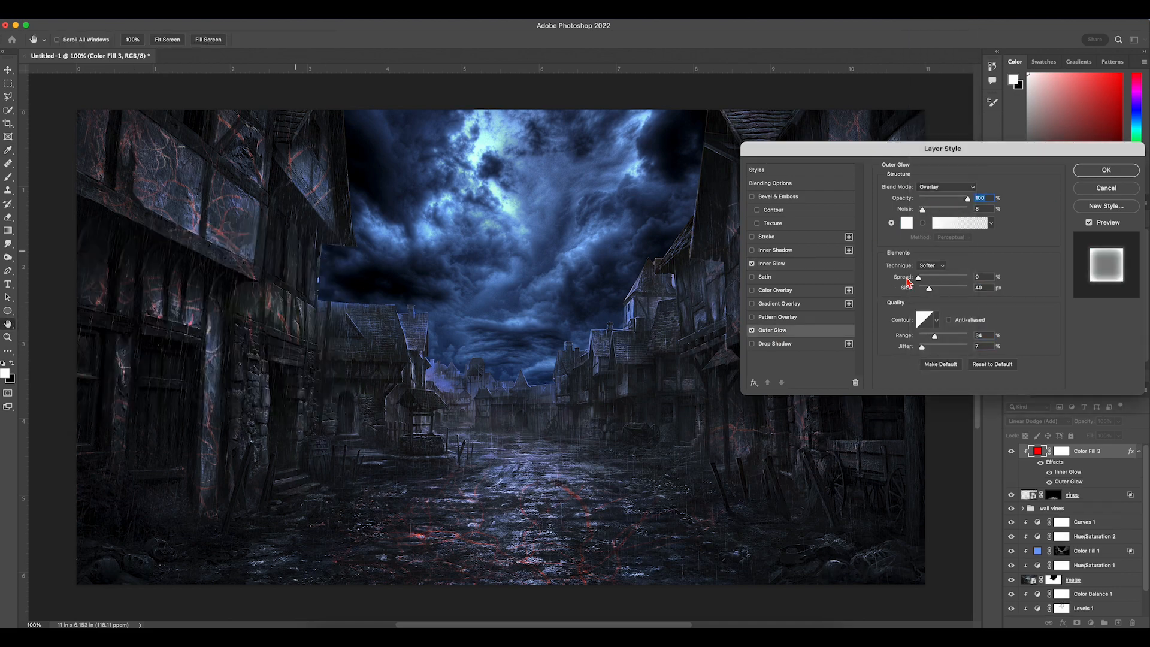
click(1102, 171)
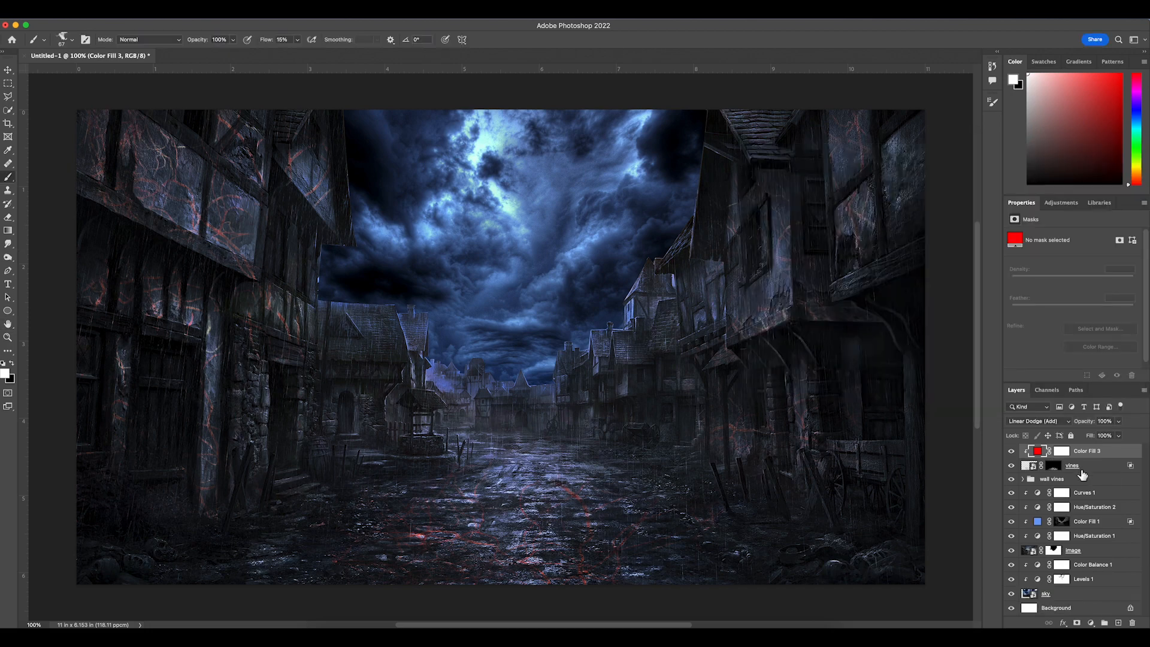
Step: Set up an Overlay outer glow on the street vines layer with 7% spread and 40 px size, leaving it switched off
right_click(1082, 472)
click(1009, 80)
drag(944, 198, 960, 204)
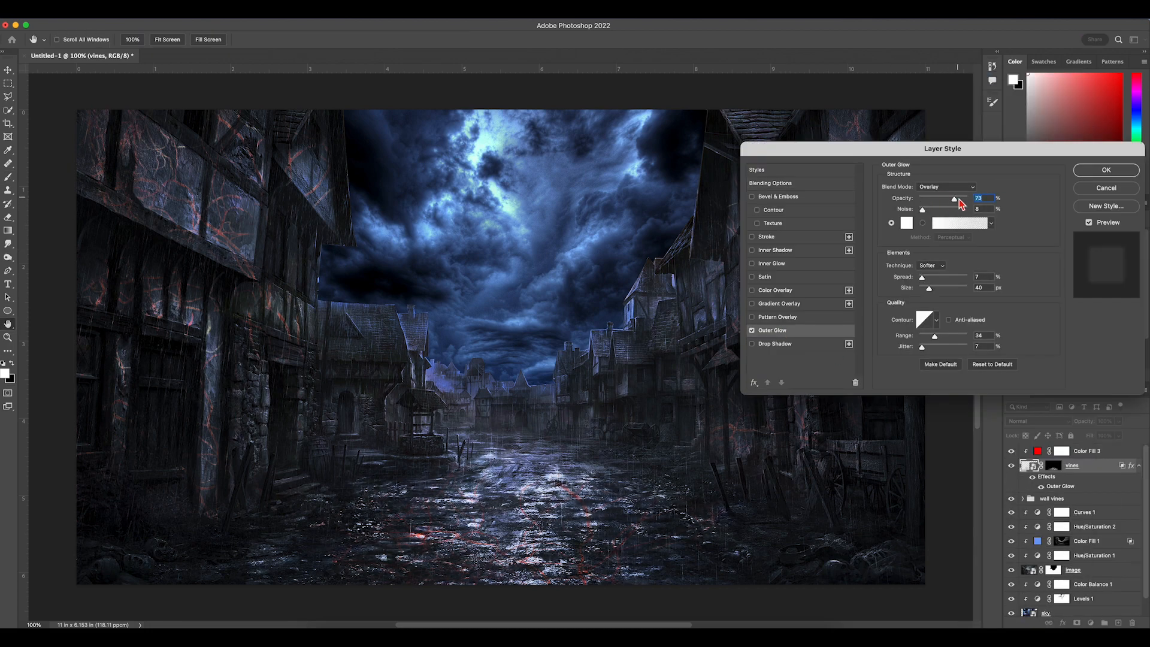
click(753, 330)
Step: Give the street vines layer an orange (#ff8400) inner glow, 21 px in size, with the Color Dodge blend mode
click(773, 264)
click(906, 223)
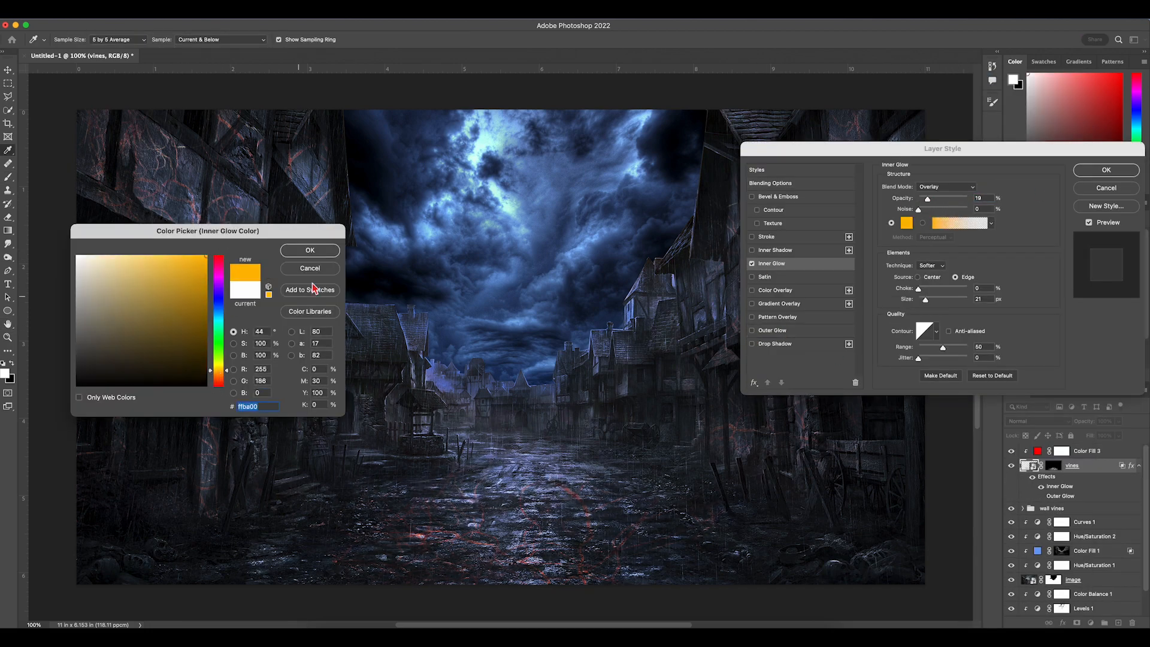
click(309, 250)
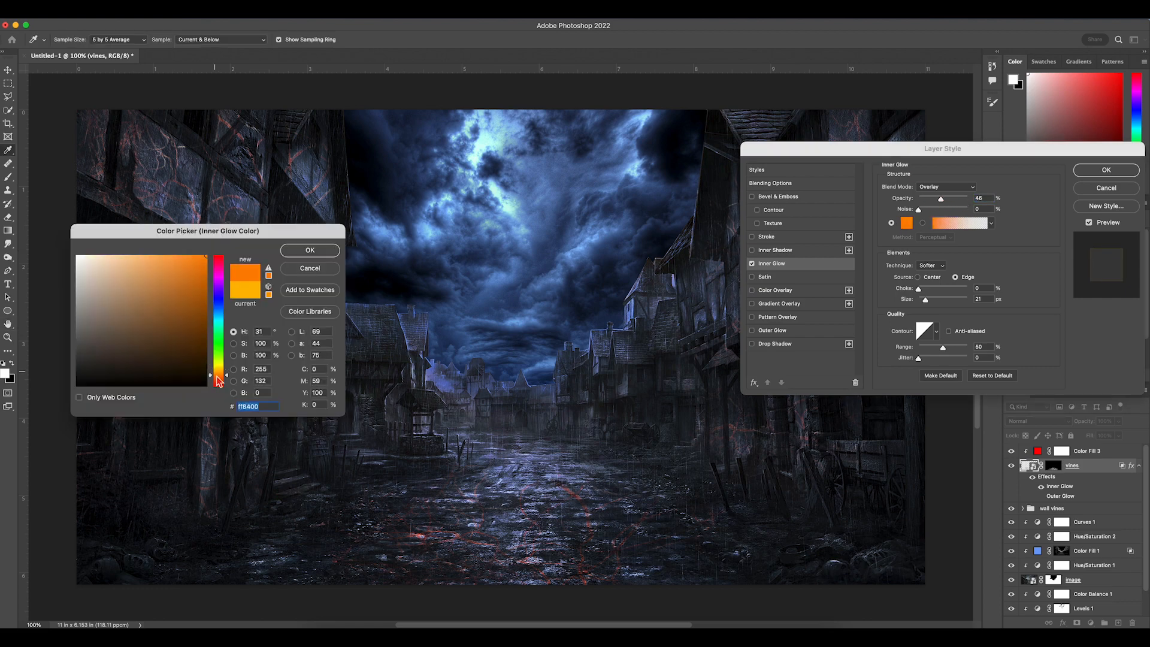
click(309, 250)
click(946, 187)
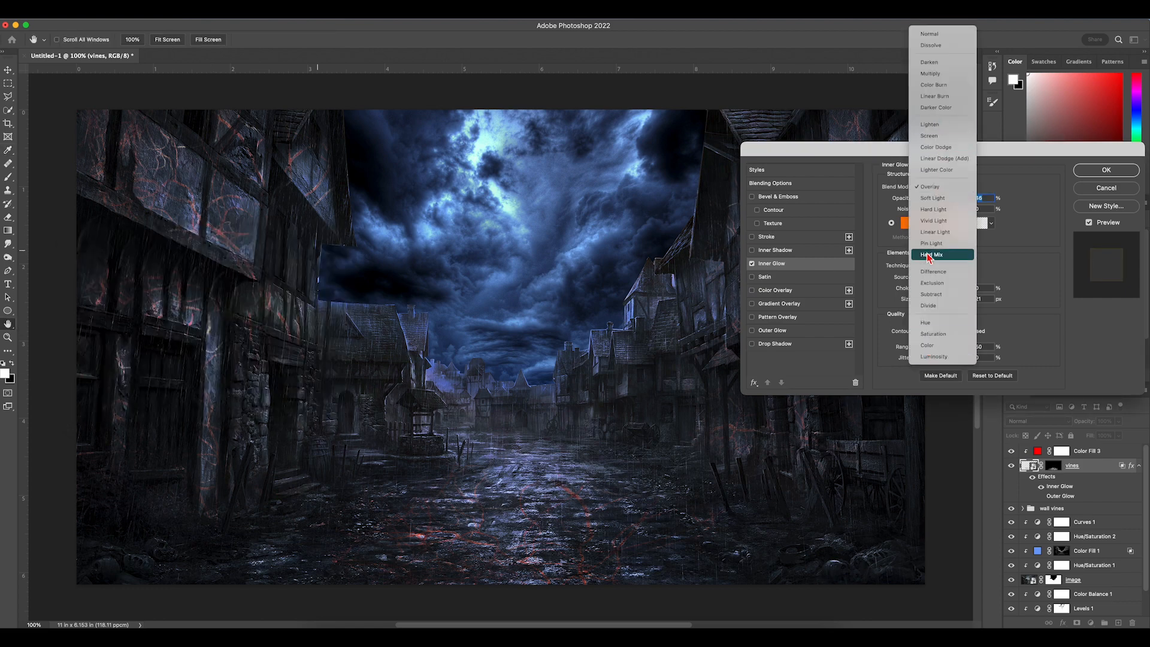
click(943, 151)
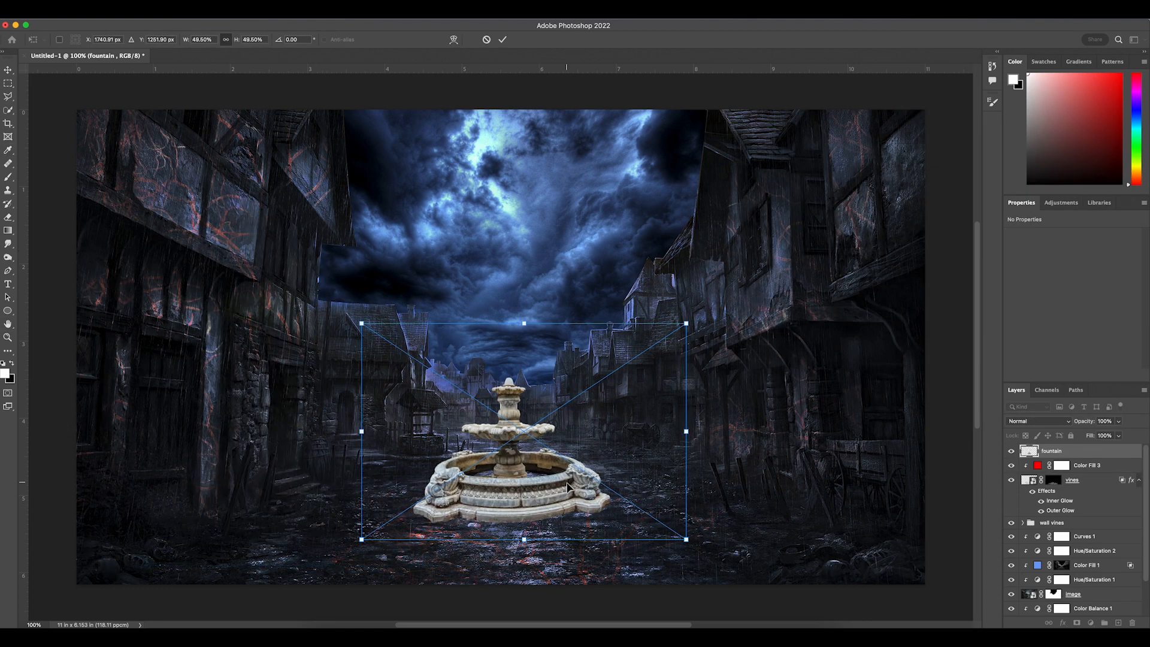
Step: Place the fountain in the middle of the street and scale it to about 47%
drag(497, 495, 528, 494)
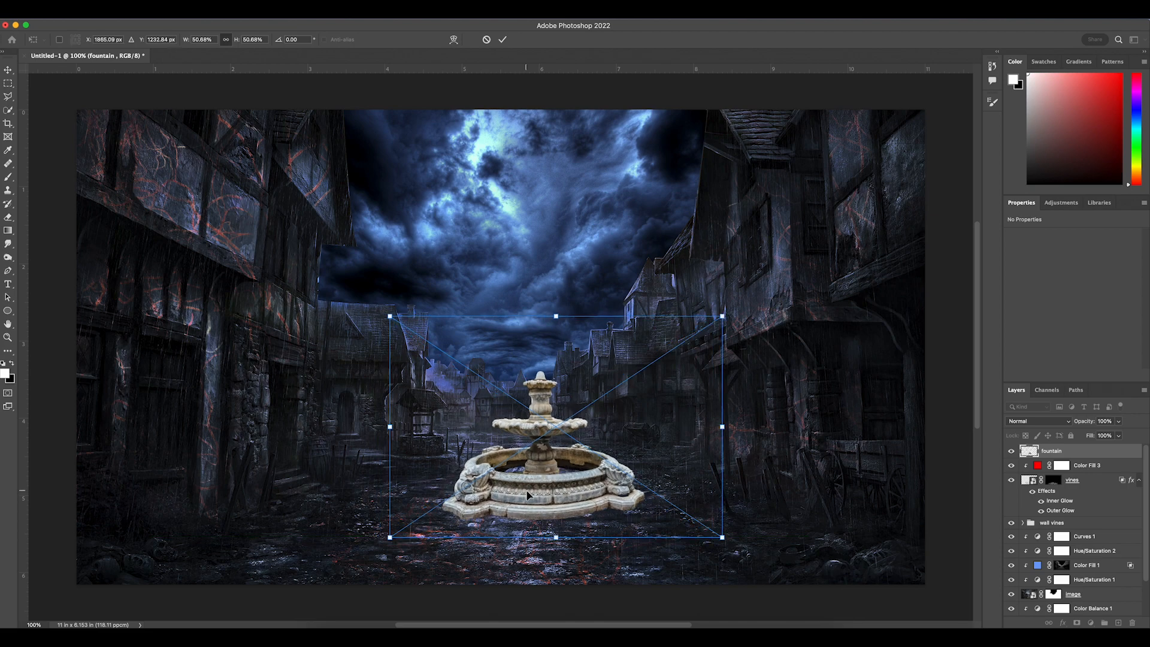
key(Return)
key(super+t)
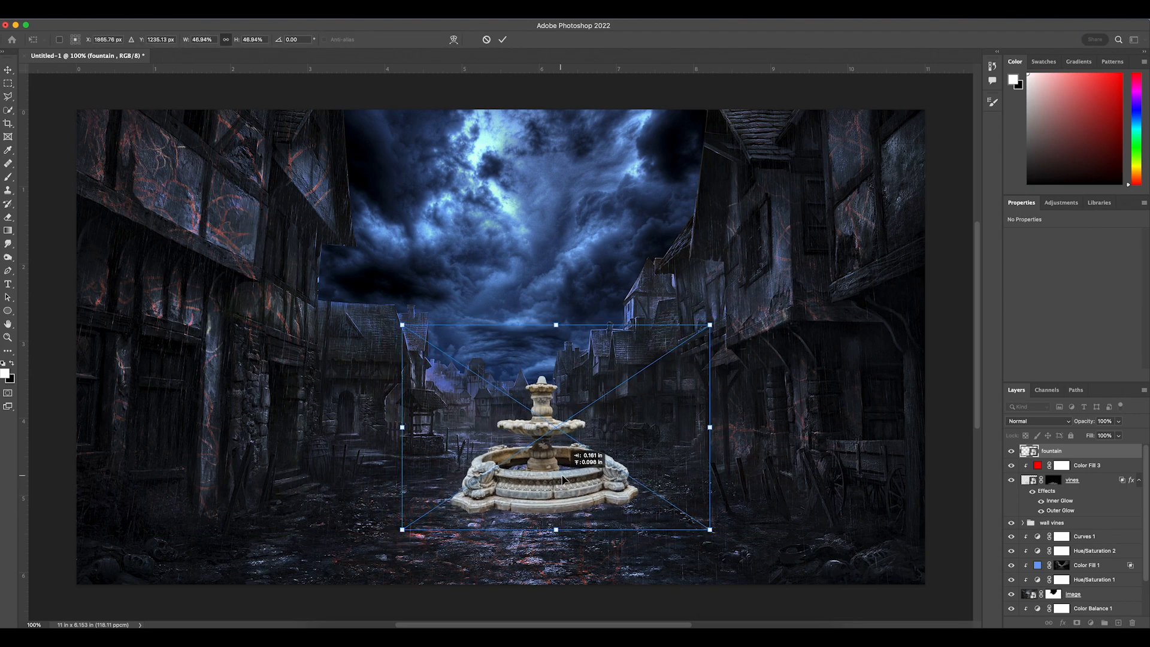
key(Return)
Step: Add a Levels adjustment clipped to the fountain and lower its white output level to darken the stone
click(1091, 623)
click(1093, 439)
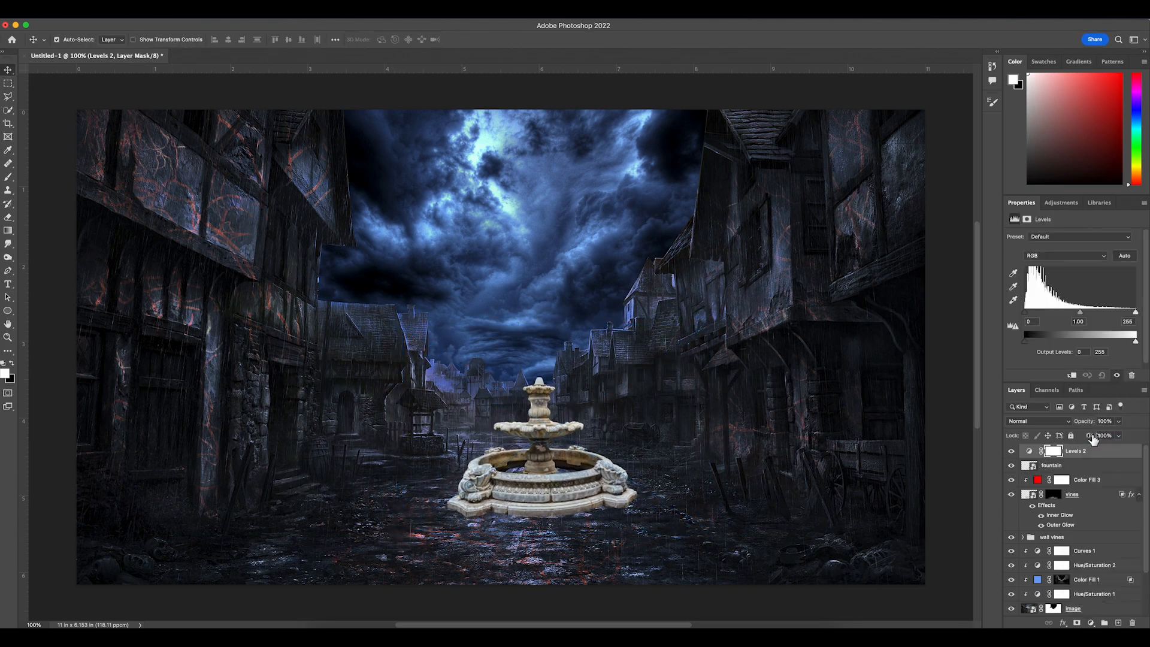
key(super+alt+g)
drag(1137, 343, 1091, 342)
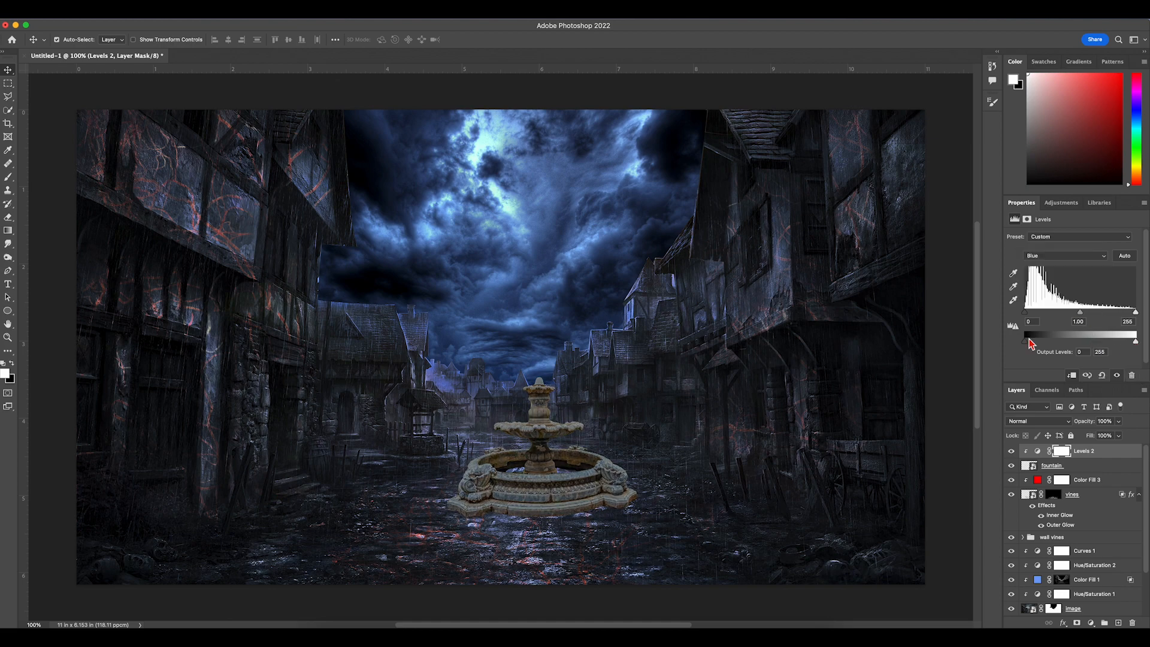
Step: Add a Curves adjustment clipped to the fountain and slightly raise the blue channel's upper tones
click(1090, 623)
click(1093, 452)
mouse_move(1091, 301)
mouse_down()
mouse_move(1072, 342)
mouse_move(1095, 295)
mouse_up()
click(1069, 251)
click(1065, 284)
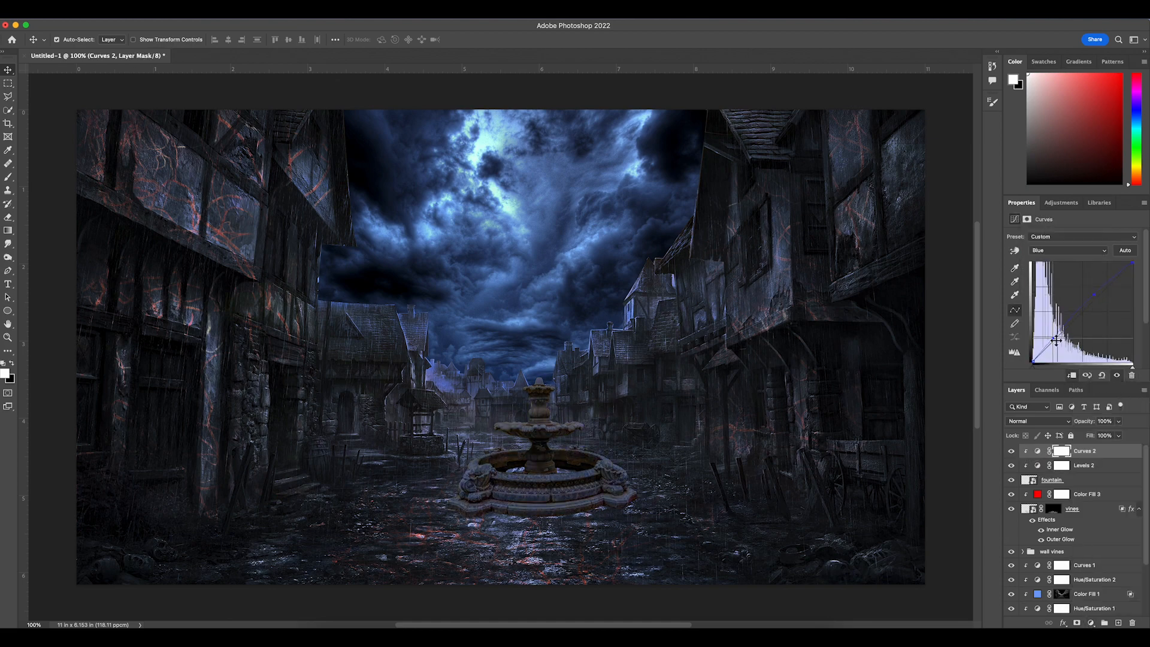
Step: Apply a perspective transform to the fountain, narrowing its upper edge and widening its base
click(1038, 451)
key(super+t)
key(Return)
click(1039, 479)
key(super+t)
right_click(546, 455)
click(570, 508)
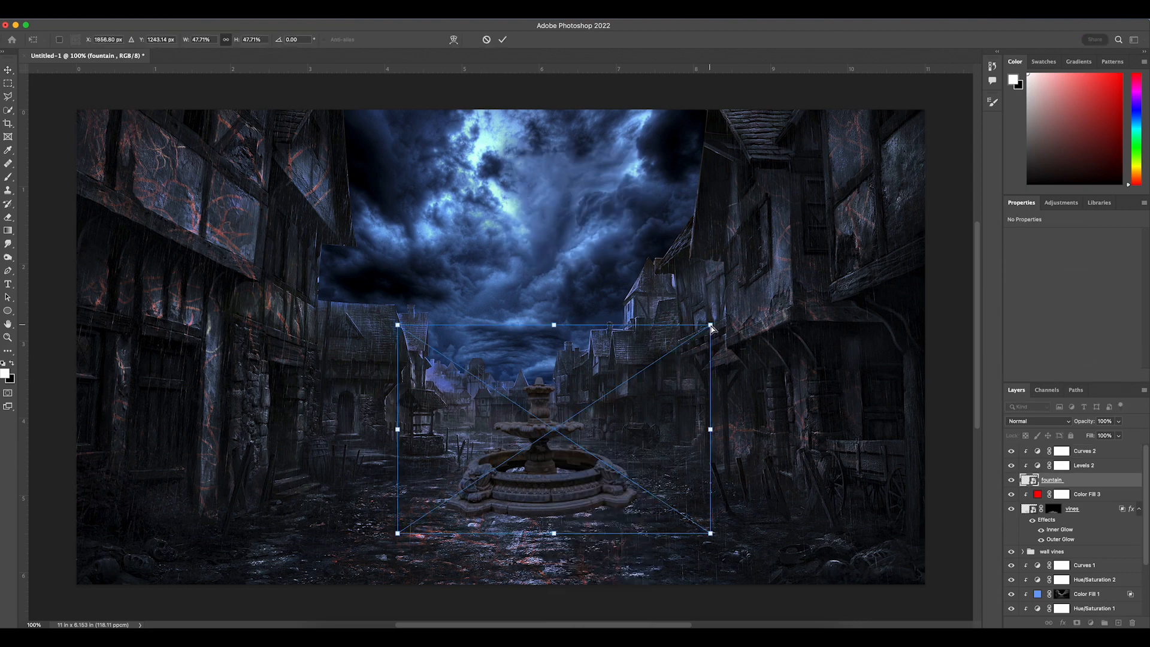
drag(710, 325, 698, 325)
drag(710, 533, 718, 535)
Step: Skew the fountain slightly, adjust its upper corners to fit the street's perspective, and shift it slightly left
drag(709, 429, 709, 434)
drag(399, 429, 399, 433)
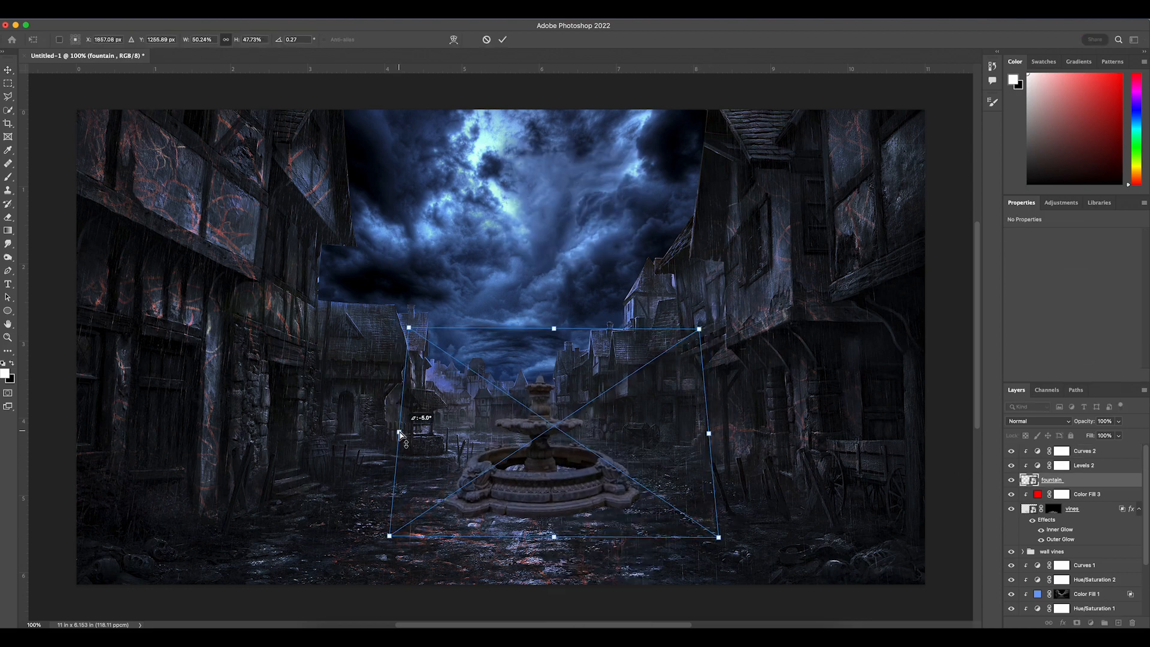
drag(409, 328, 409, 328)
drag(708, 433, 709, 436)
mouse_move(697, 331)
mouse_down()
mouse_move(686, 332)
mouse_move(699, 323)
mouse_up()
key(Return)
key(super+t)
drag(562, 480, 549, 478)
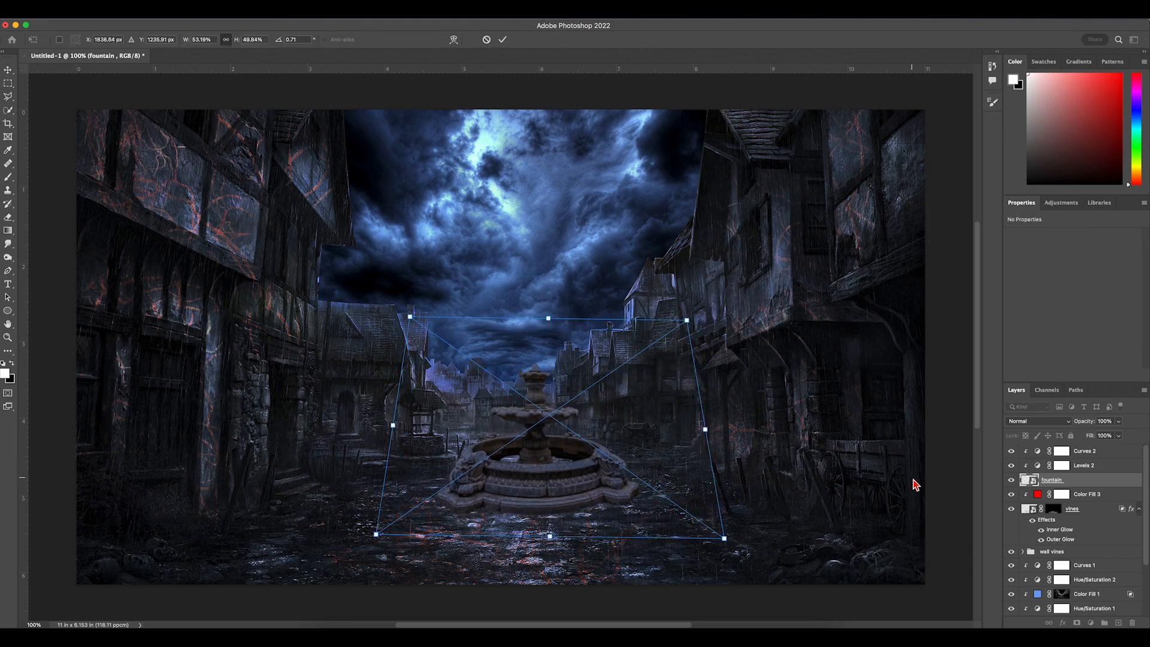
key(Return)
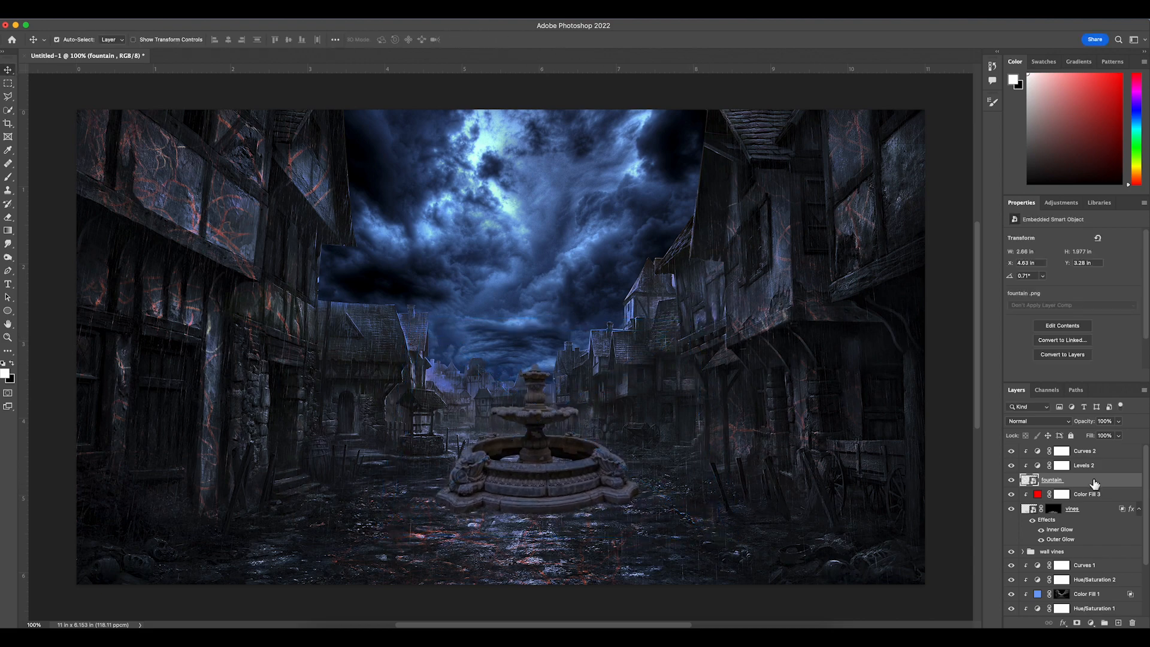
Step: Add an Exposure adjustment of -2.52 clipped to the fountain and invert its mask to black
click(1088, 454)
click(1090, 623)
click(1099, 465)
click(1072, 376)
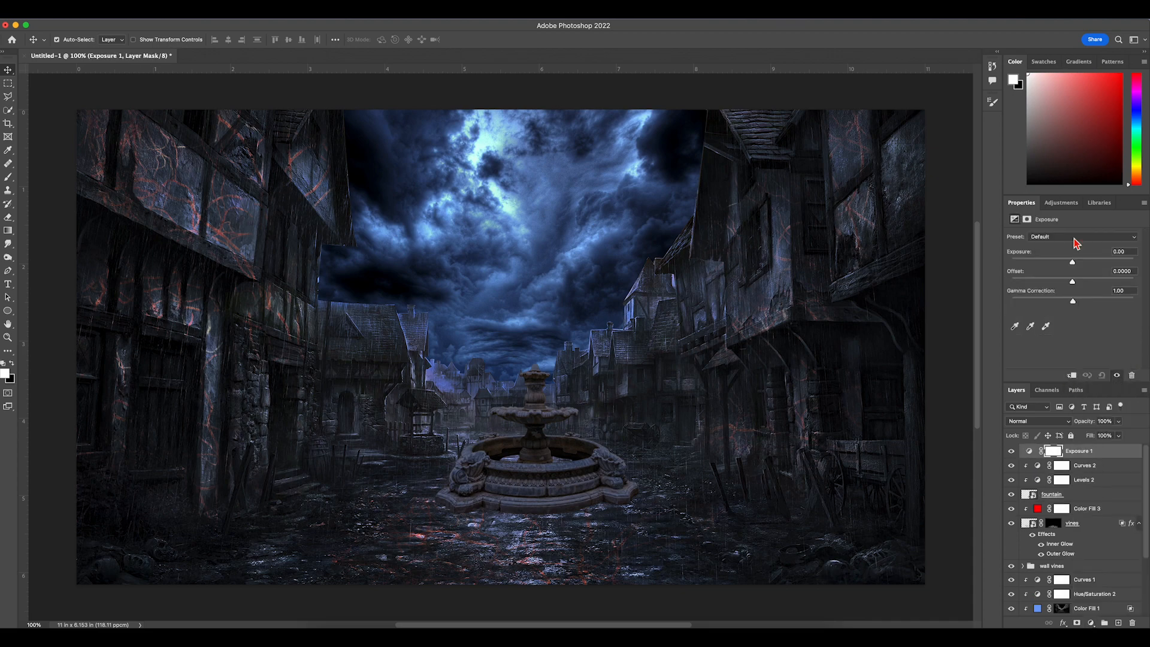
drag(1072, 262, 1050, 262)
key(super+i)
Step: Paint the darkening onto the fountain's base, basin and underside of the upper bowl with an 87 px brush
key(super+plus)
scroll(500, 347, down, 4)
key(b)
right_click(217, 262)
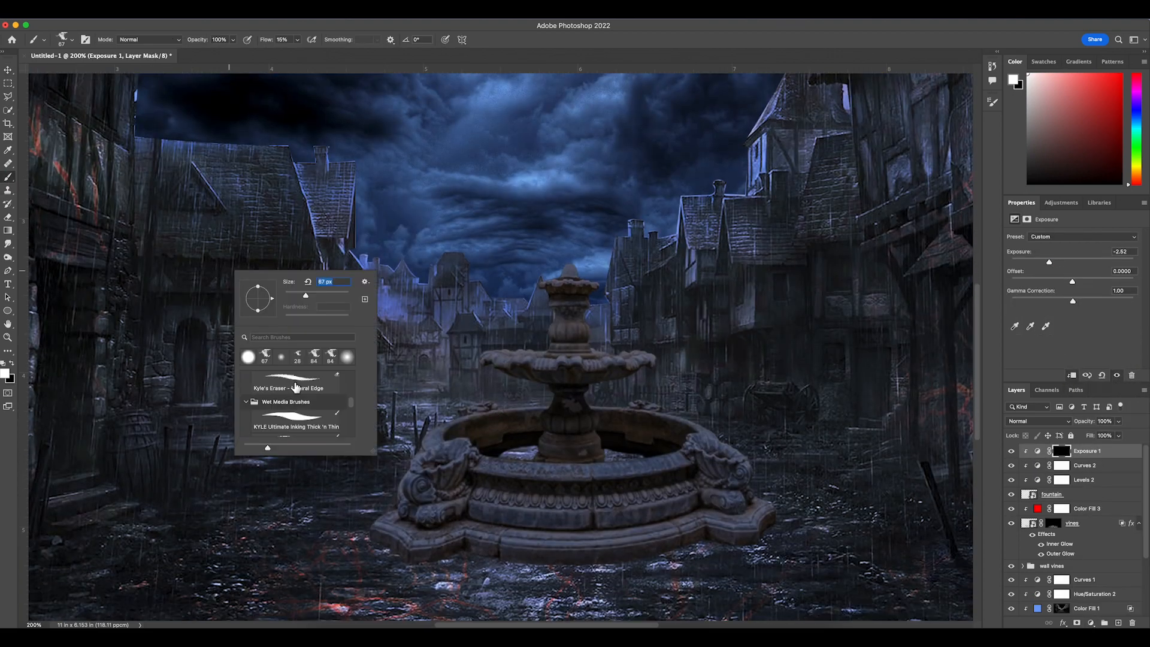
click(294, 390)
key(Return)
mouse_move(476, 517)
mouse_down()
mouse_move(750, 518)
mouse_move(744, 550)
mouse_move(592, 563)
mouse_move(537, 545)
mouse_move(422, 553)
mouse_move(418, 507)
mouse_up()
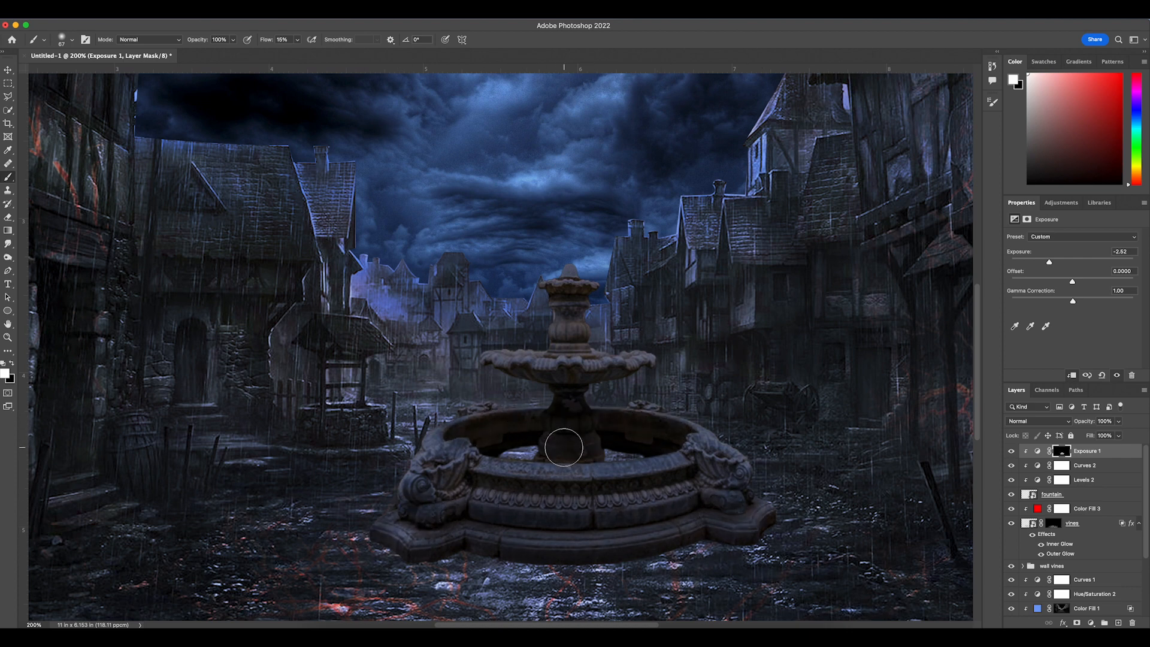
drag(544, 380, 505, 372)
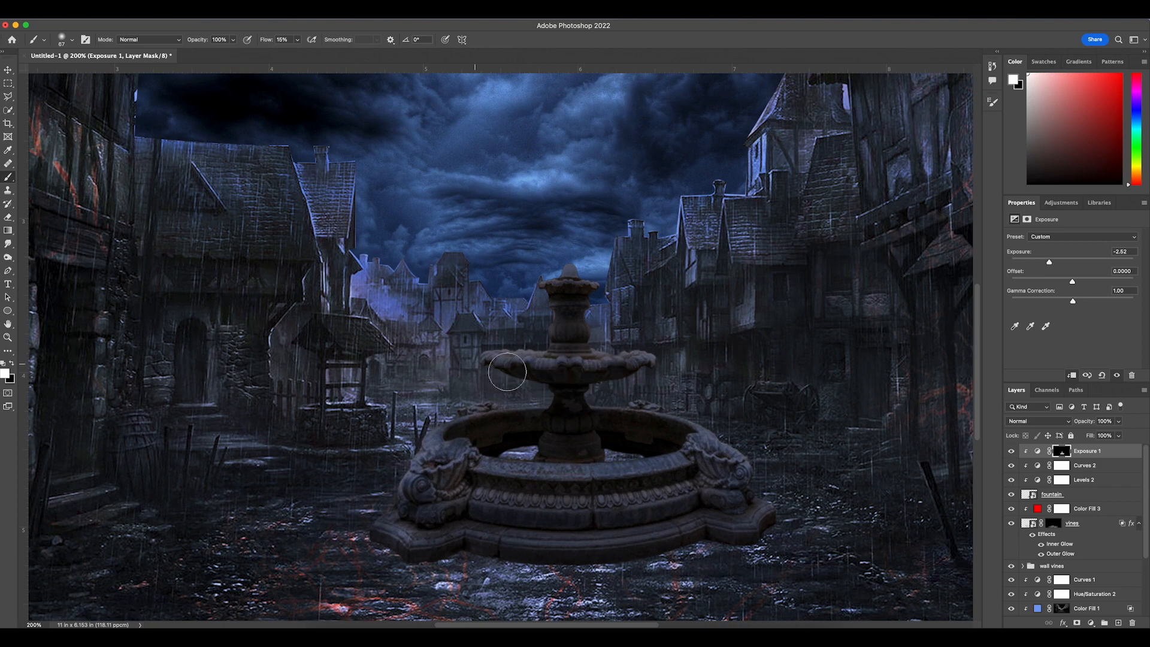
Step: Reduce the brush to 25 px and refine the shadows inside the fountain's basin
right_click(700, 448)
drag(791, 472, 780, 473)
key(Return)
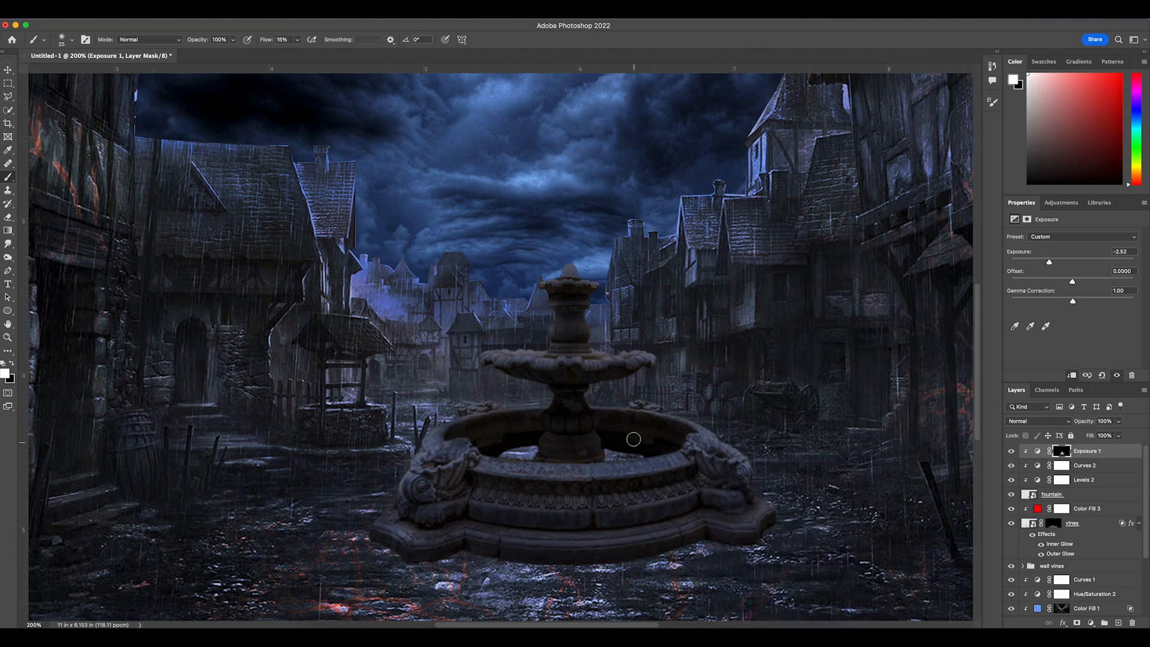
Step: Add a second Exposure adjustment of +1.90 clipped to the fountain and invert its mask to black
key(super+minus)
key(super+minus)
click(1091, 623)
click(1094, 460)
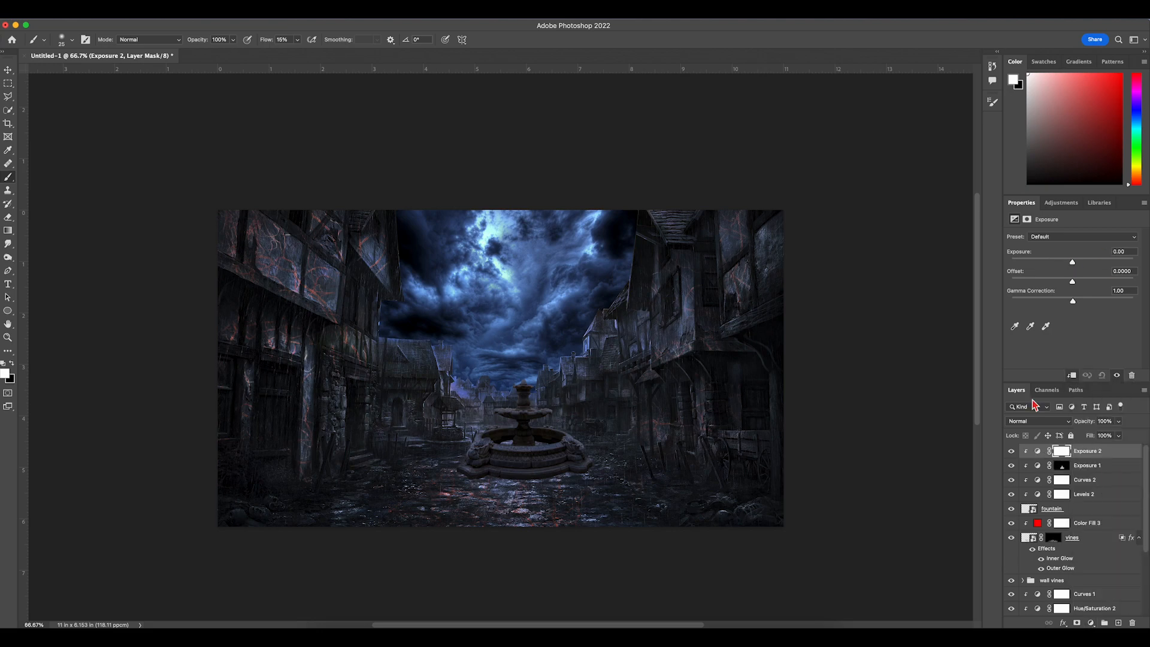
drag(1072, 262, 1090, 262)
key(super+i)
Step: Paint highlights on the fountain's basin rim, side ornament and upper tiers, enlarging the brush to 80 px and redoing one stroke
key(super+plus)
key(super+plus)
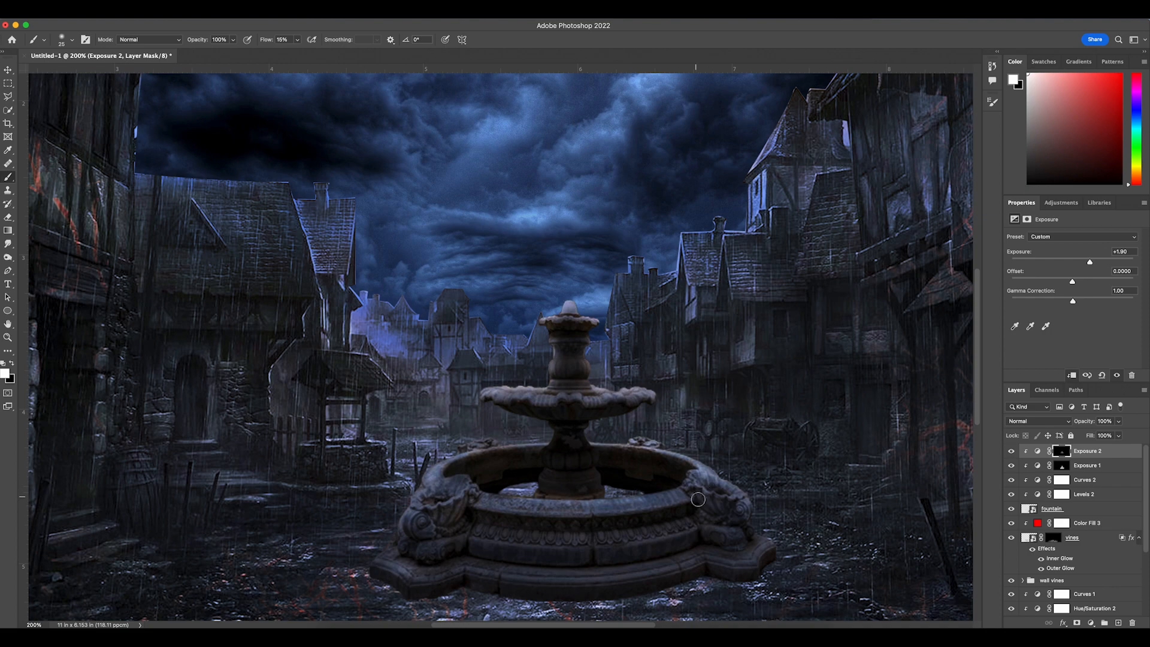
key(bracketright)
key(bracketright)
key(bracketright)
key(bracketright)
key(bracketright)
key(bracketright)
mouse_move(713, 491)
mouse_down()
mouse_move(398, 557)
mouse_move(704, 540)
mouse_up()
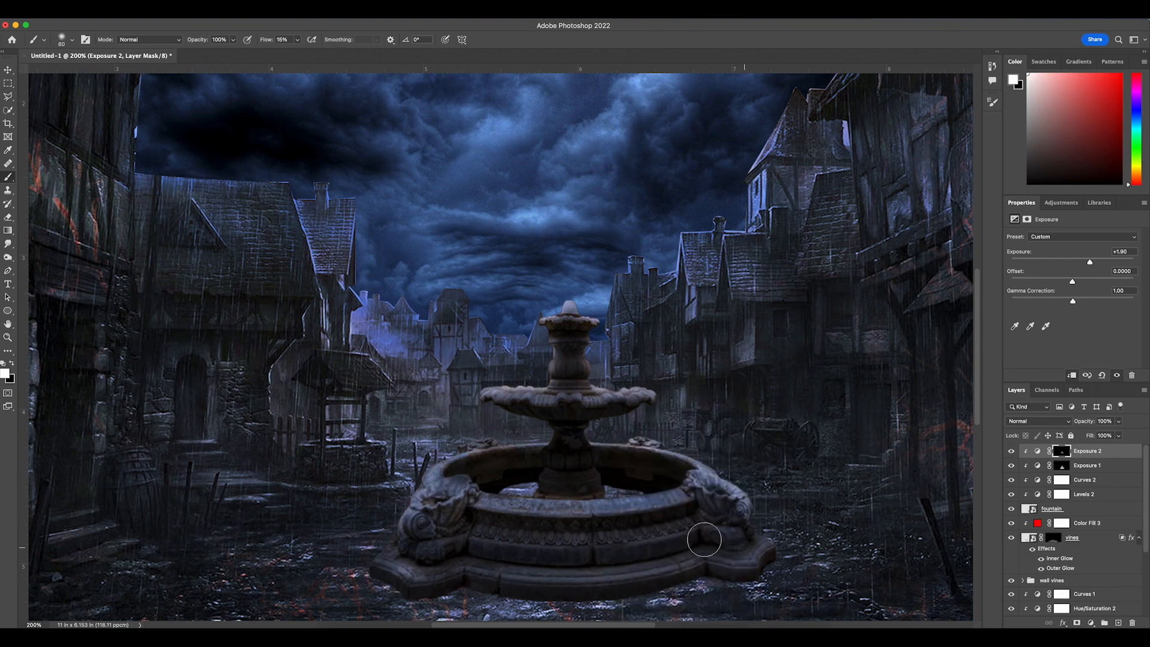
key(super+z)
drag(712, 481, 601, 404)
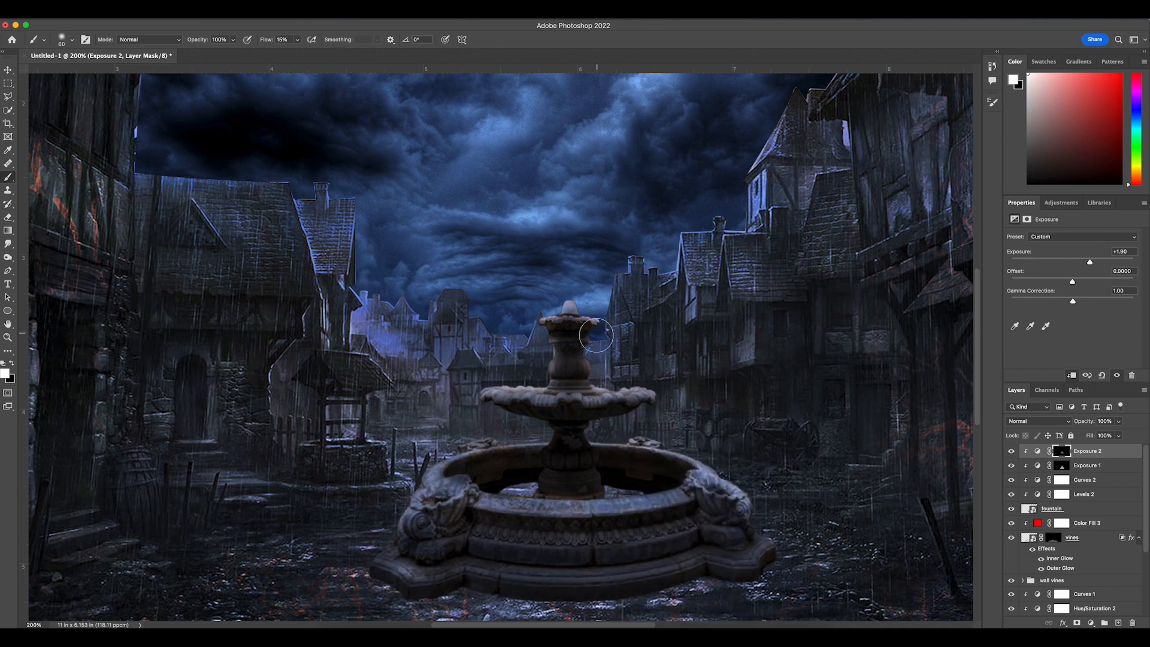
Step: Create a new Soft Light layer above the Curves 1 adjustment and make black the painting colour
key(super+minus)
scroll(1040, 544, down, 3)
click(1064, 494)
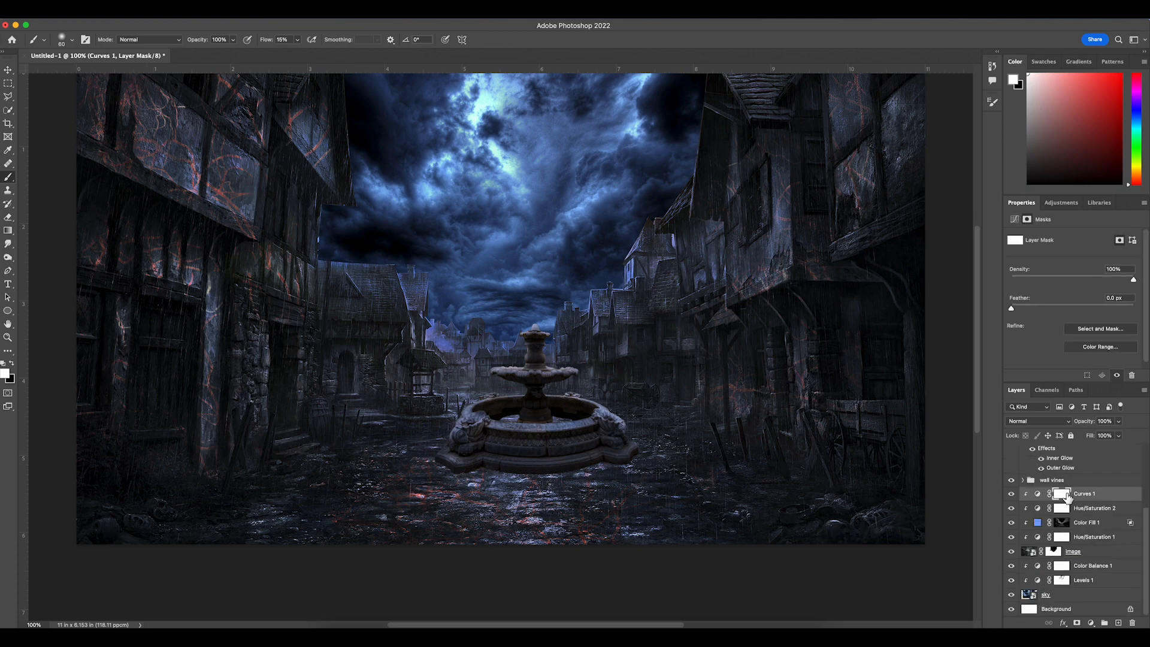
click(1118, 623)
click(1045, 421)
click(1045, 585)
key(x)
Step: Switch the new layer to Hard Light and paint a black shadow on the ground around the fountain's base
key(super+plus)
key(super+plus)
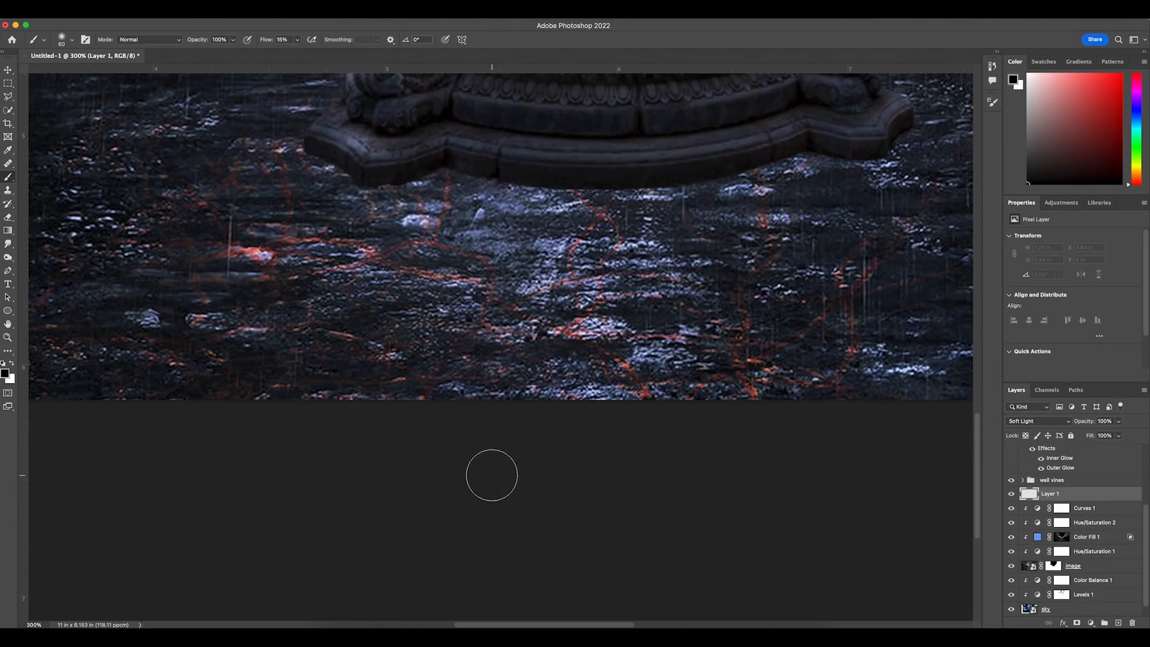
scroll(490, 472, up, 5)
click(1059, 422)
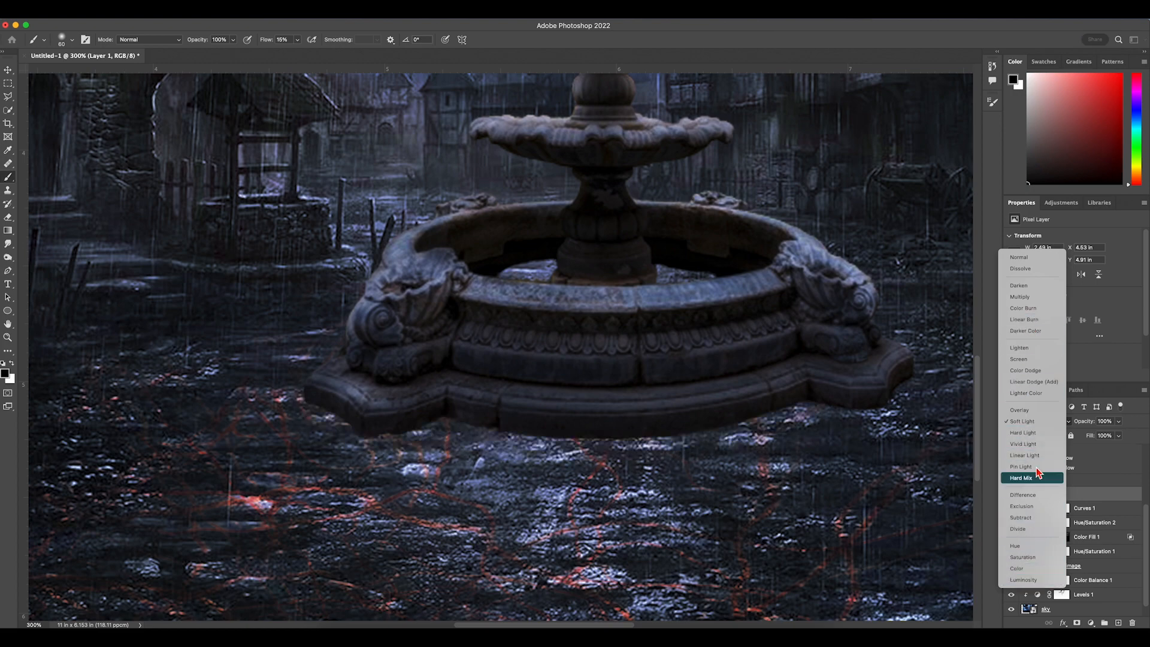
click(1023, 432)
scroll(845, 412, right, 1)
scroll(845, 411, up, 4)
drag(824, 468, 803, 455)
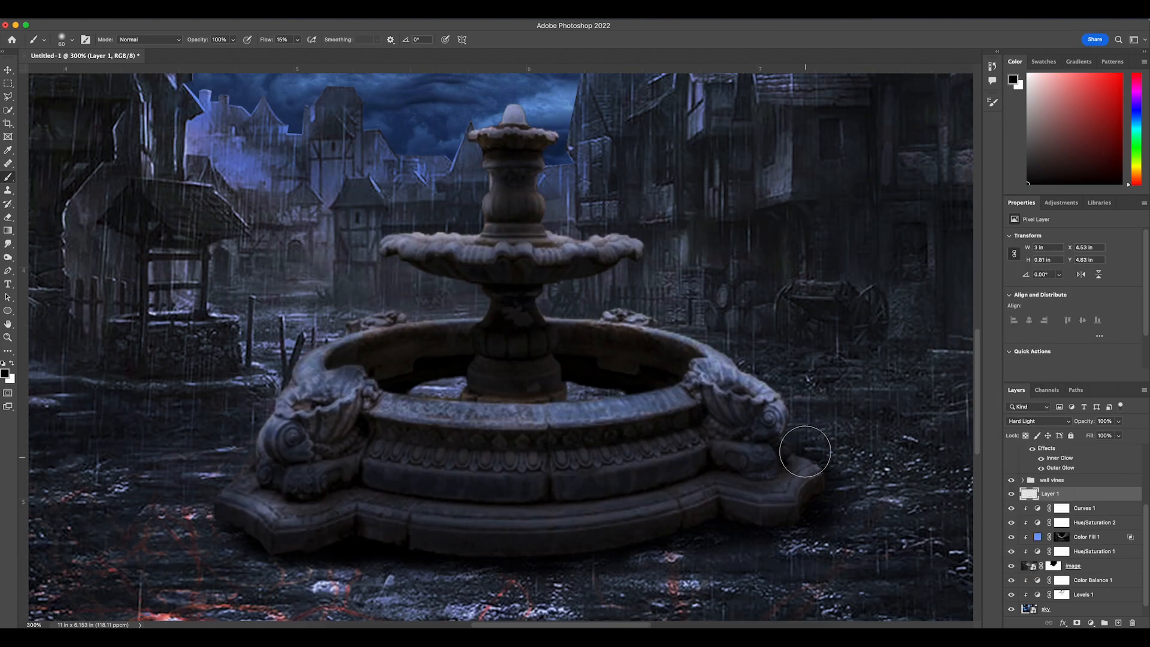
Step: Extend the black shadow on the ground in front of and beside the fountain's base, enlarging the soft brush to 134 px
scroll(658, 561, down, 10)
mouse_move(206, 195)
mouse_down()
mouse_move(760, 240)
mouse_move(326, 289)
mouse_up()
key(super+minus)
scroll(509, 310, up, 3)
right_click(342, 366)
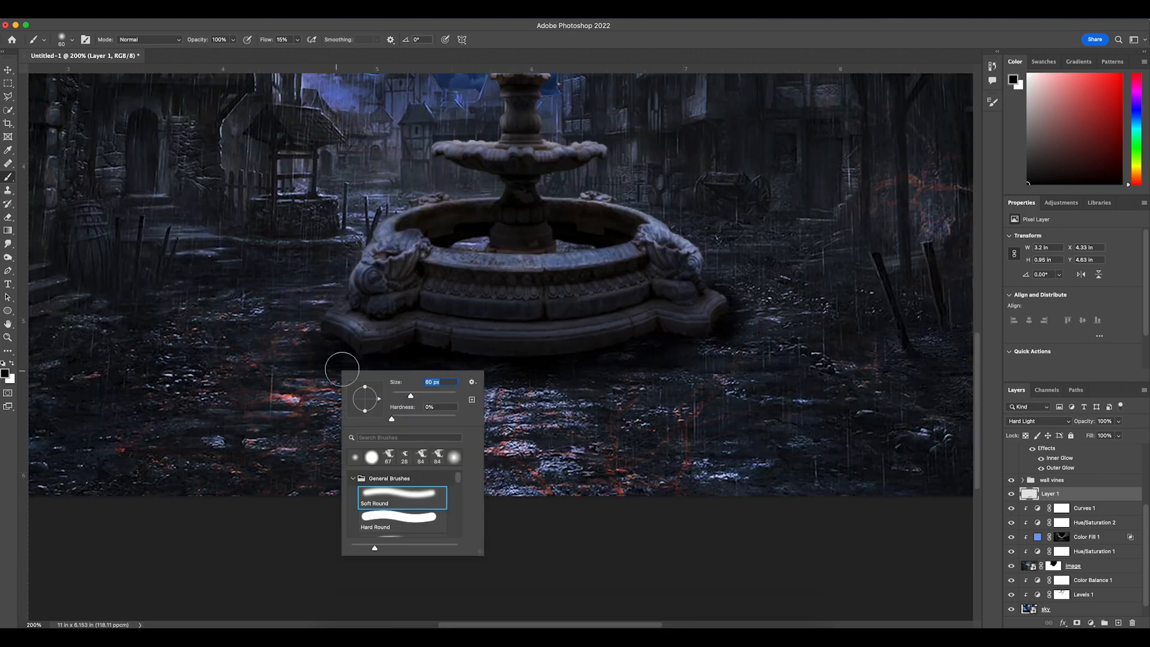
drag(411, 393, 421, 394)
mouse_move(314, 393)
mouse_down()
mouse_move(655, 426)
mouse_move(315, 398)
mouse_up()
drag(765, 382, 679, 348)
key(super+minus)
scroll(621, 424, up, 5)
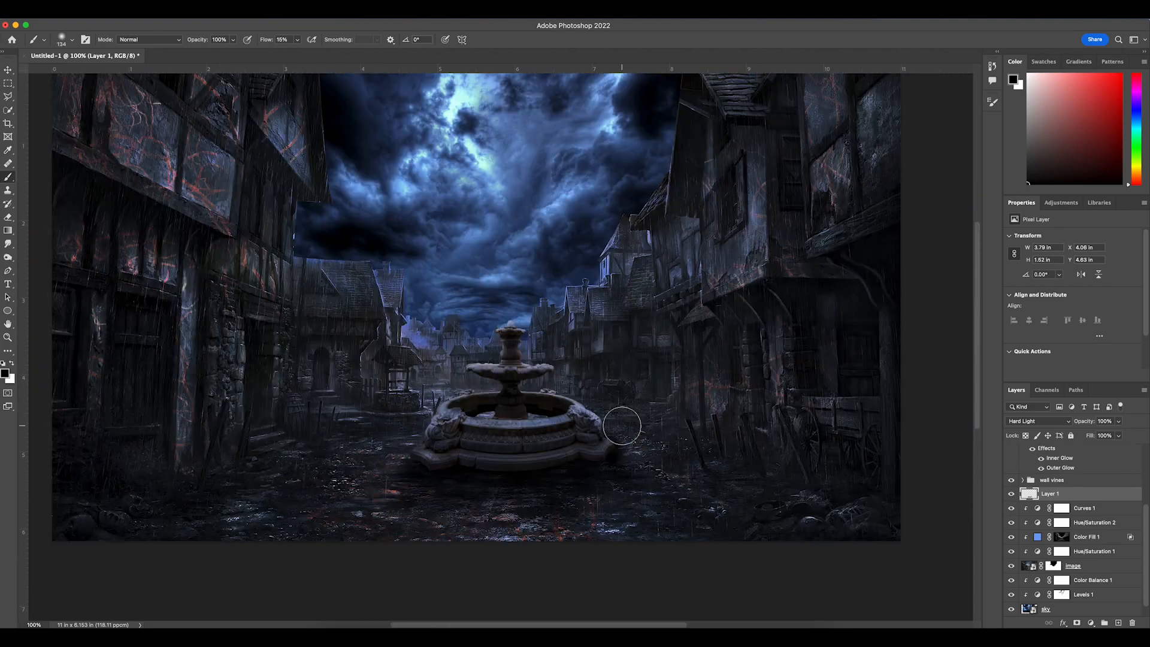
Step: Create a new Soft Light layer above Exposure 2 and paint black shading along the fountain's base
scroll(1073, 465, up, 5)
click(1087, 452)
click(1118, 623)
click(1038, 421)
click(1029, 586)
key(super+plus)
key(super+plus)
scroll(436, 468, down, 2)
mouse_move(269, 300)
mouse_down()
mouse_move(651, 306)
mouse_move(805, 288)
mouse_up()
key(super+minus)
key(super+plus)
scroll(1073, 484, down, 5)
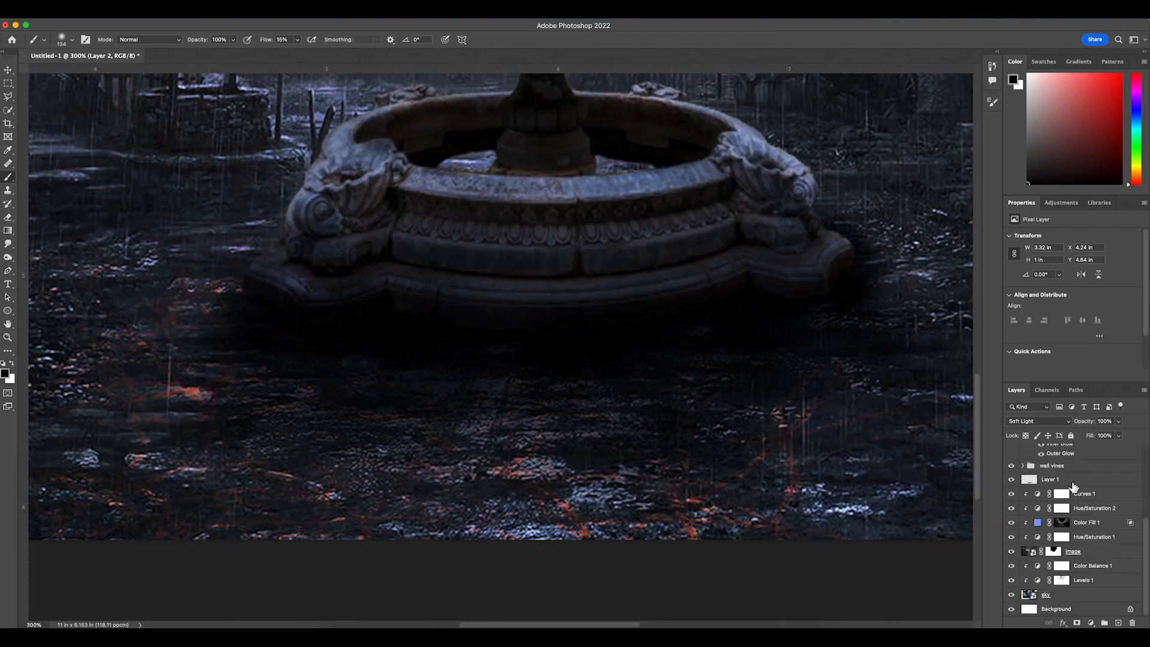
Step: Soften the ground shadow on Layer 1 in front of the fountain with a large eraser at 1% flow
click(1072, 482)
key(x)
key(e)
drag(276, 333, 671, 353)
drag(671, 354, 181, 311)
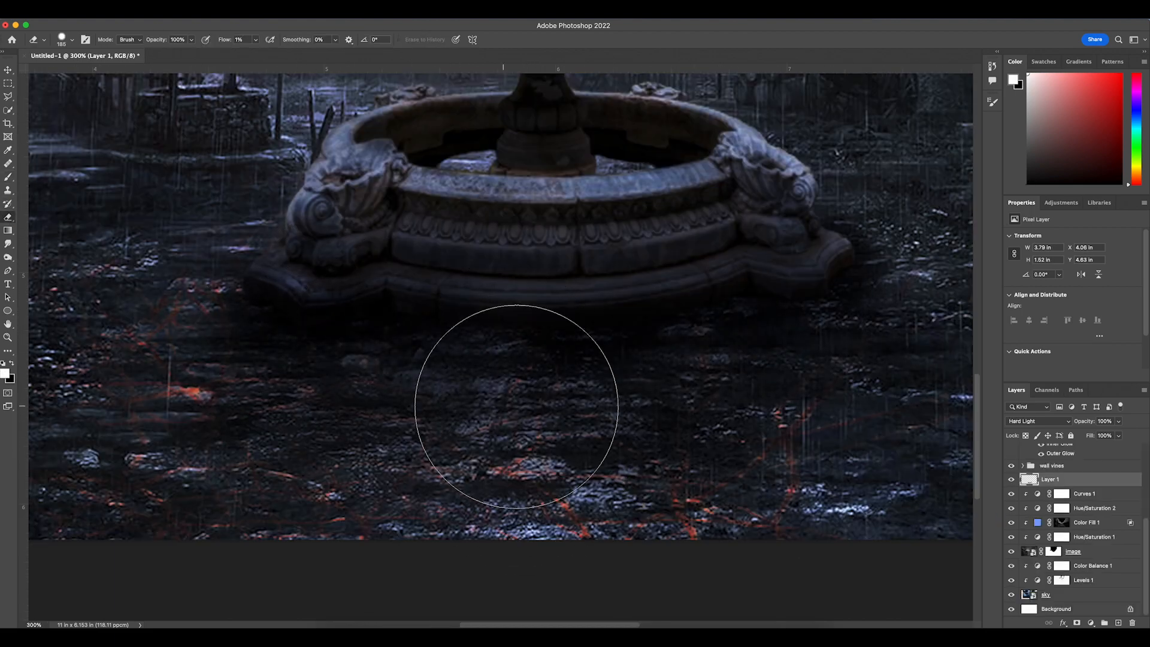
key(super+minus)
key(super+minus)
key(super+minus)
key(super+plus)
scroll(1073, 484, up, 5)
Step: Select Layer 2 and examine how the fountain's shading blends with the street, both close up and in the full scene
click(1069, 451)
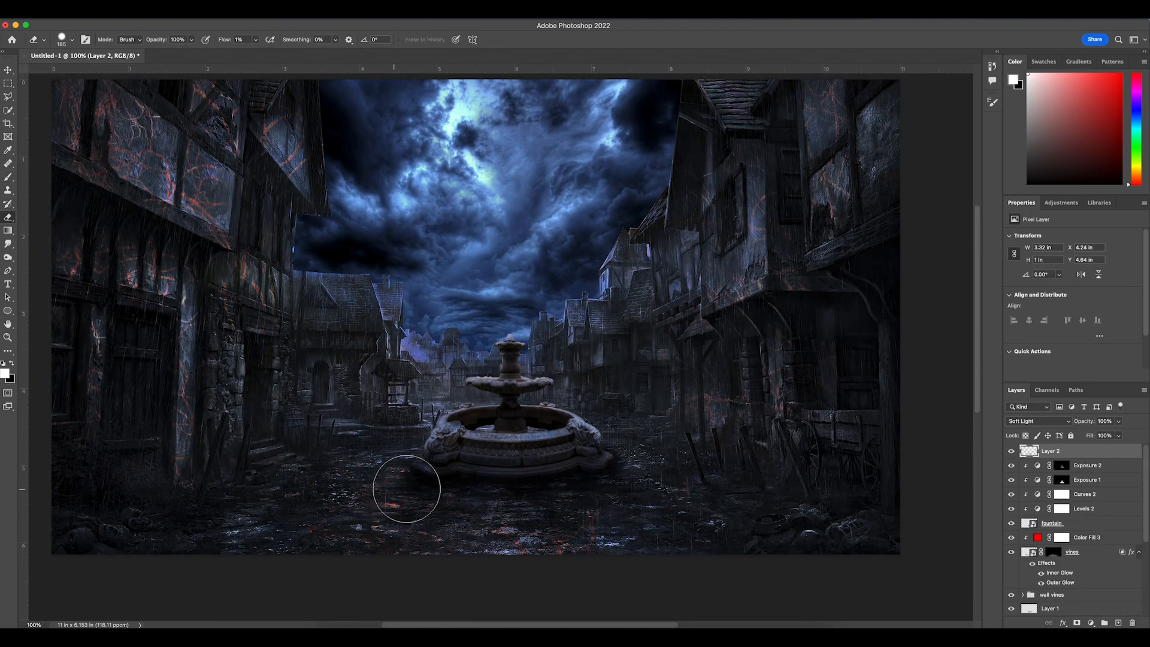
key(super+minus)
key(super+plus)
key(super+plus)
scroll(519, 453, down, 5)
key(super+minus)
key(super+minus)
scroll(520, 453, down, 2)
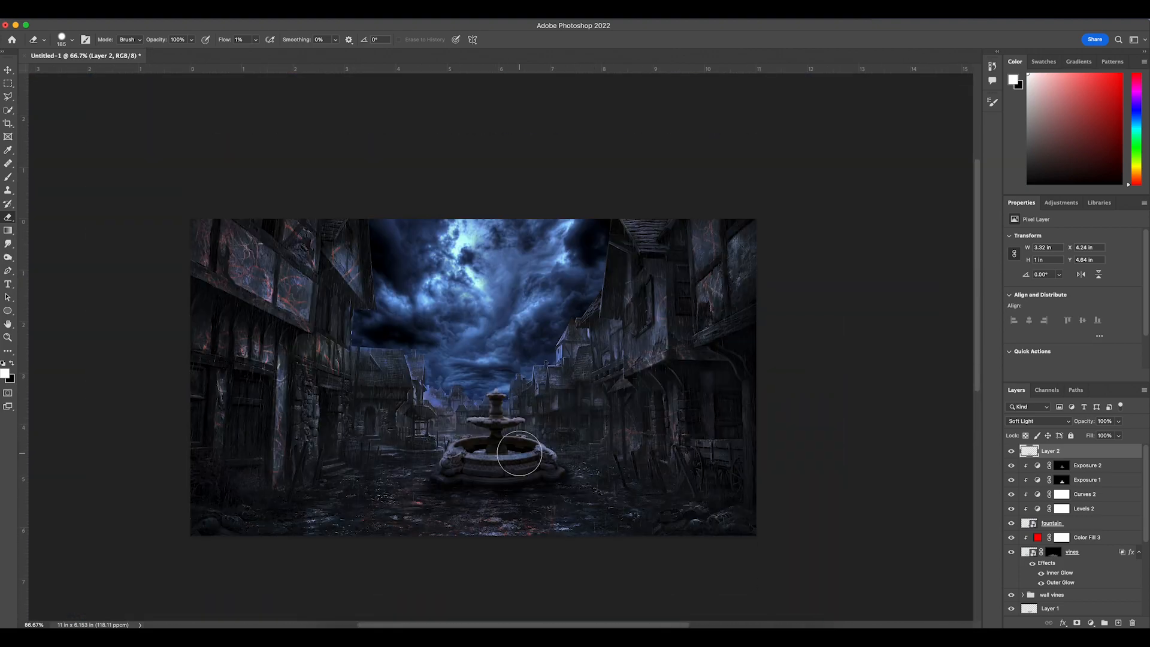
key(super+plus)
key(super+minus)
key(super+plus)
key(super+plus)
scroll(519, 453, down, 6)
scroll(519, 453, up, 3)
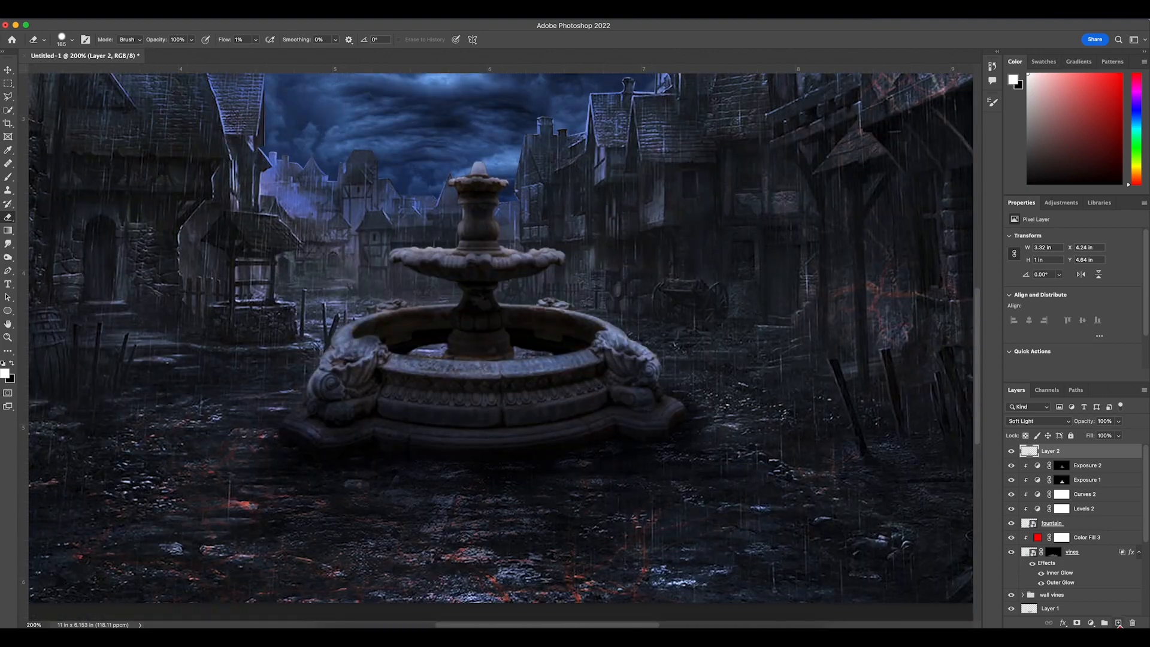
Step: Add a Color Balance adjustment clipped to the fountain with midtones at -18 cyan–red and +32 yellow–blue
click(1091, 622)
click(1102, 497)
drag(1059, 258, 1057, 265)
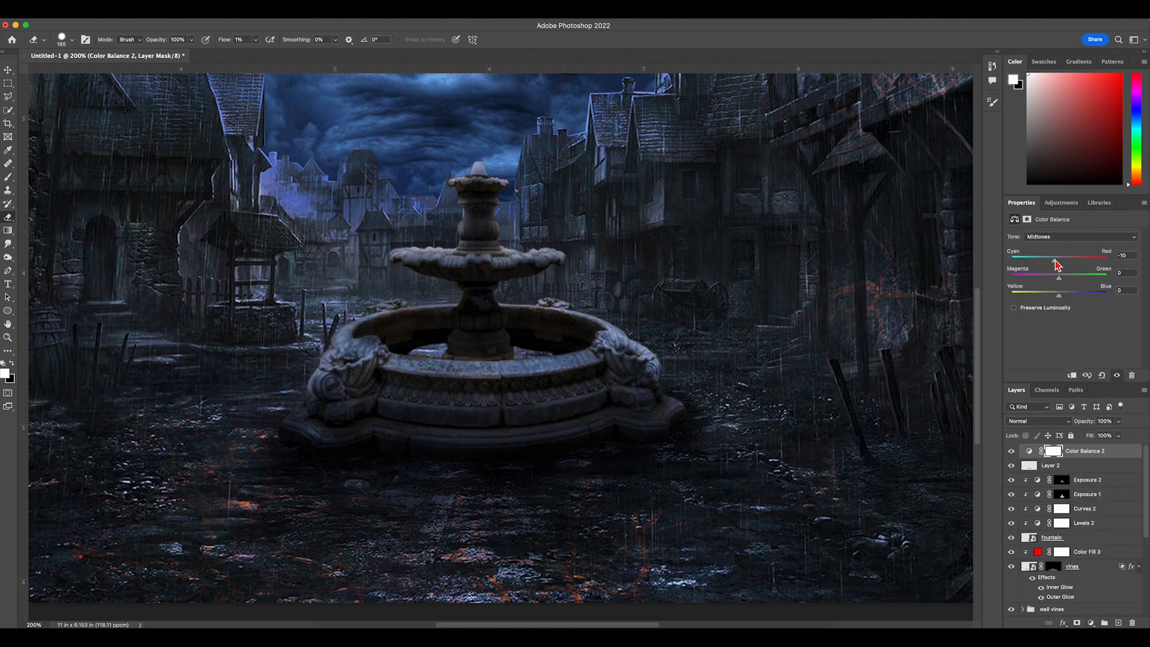
key(super+bracketleft)
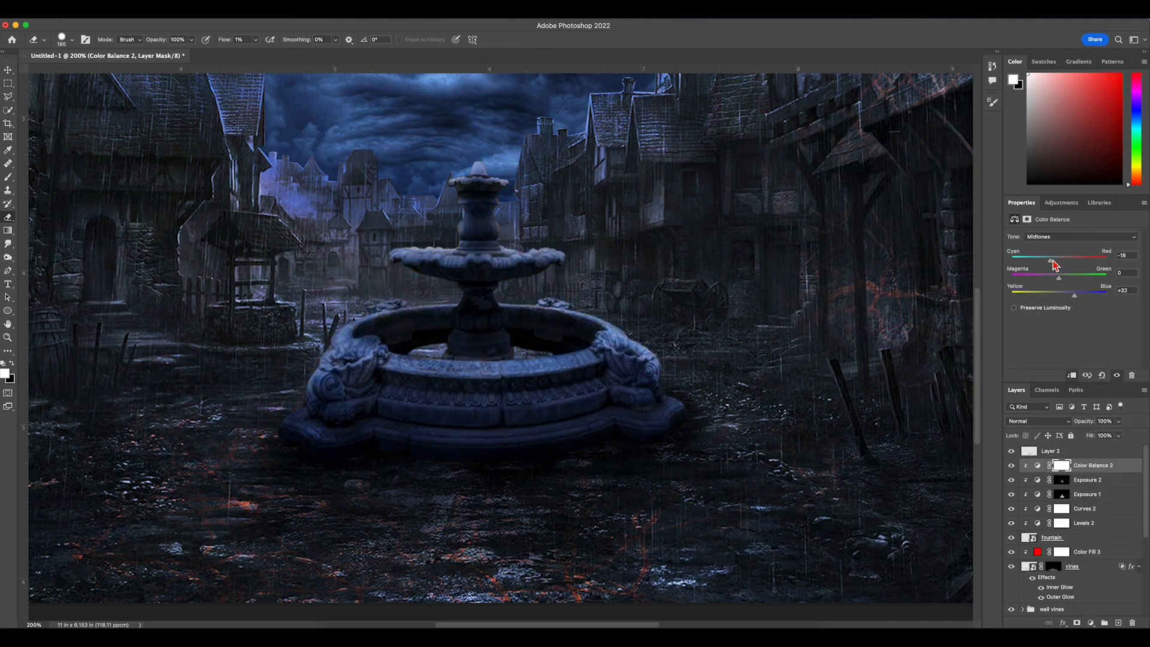
Step: Set the Color Balance highlights to -15 cyan–red and invert the adjustment's mask to black
click(1072, 237)
click(1063, 250)
drag(1059, 261, 1052, 263)
key(super+minus)
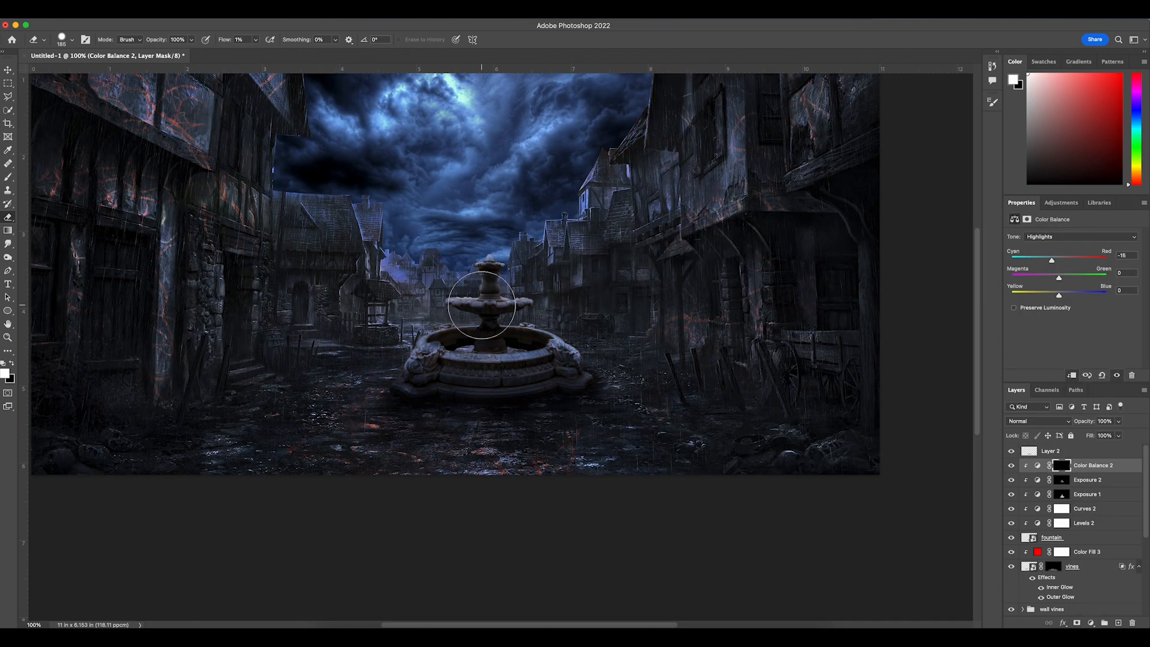
Step: Paint white on the Color Balance 2 mask with a smaller soft brush to tint the fountain's tiers and basin edges
key(super+equal)
key(b)
key(super+equal)
scroll(453, 198, up, 5)
right_click(466, 226)
drag(528, 250, 521, 250)
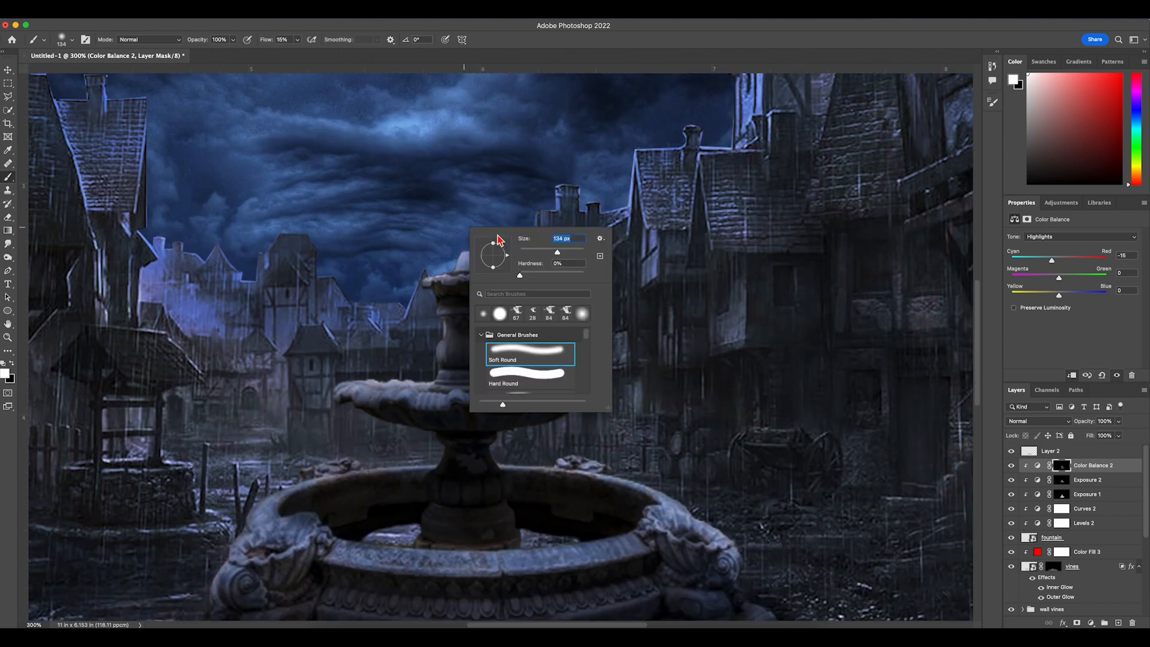
click(431, 271)
key(super+minus)
key(super+minus)
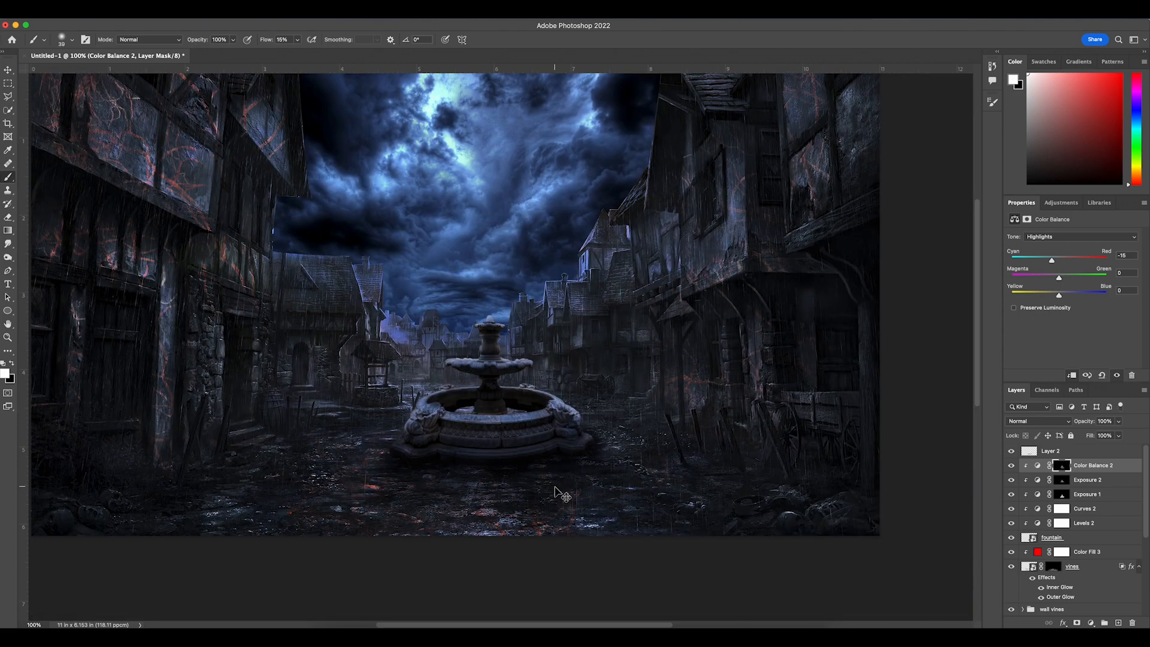
Step: Toggle the Exposure 2 adjustment off and on to compare the fountain's highlights
key(super+minus)
key(super+equal)
click(1062, 480)
click(1011, 480)
click(1011, 480)
Step: Paint white on the Exposure 1 mask with a 76 px soft brush to brighten the fountain's lower basin
click(1061, 494)
key(super+equal)
key(super+equal)
scroll(452, 384, down, 5)
right_click(420, 360)
drag(512, 405, 516, 405)
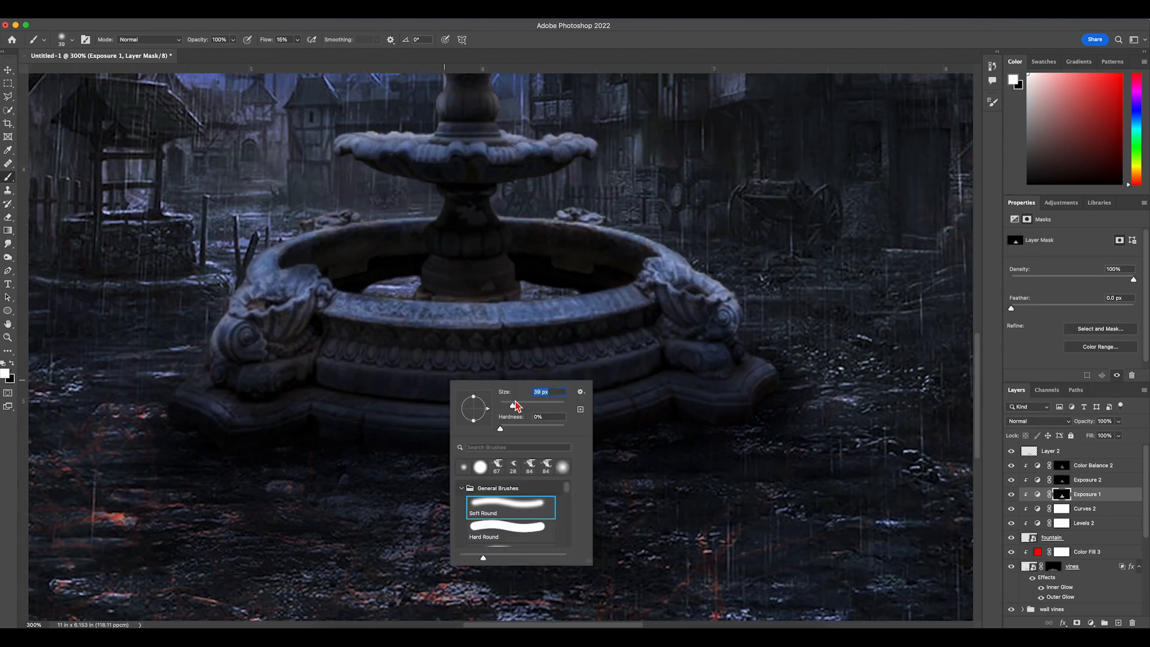
click(390, 396)
key(super+minus)
key(super+minus)
key(super+minus)
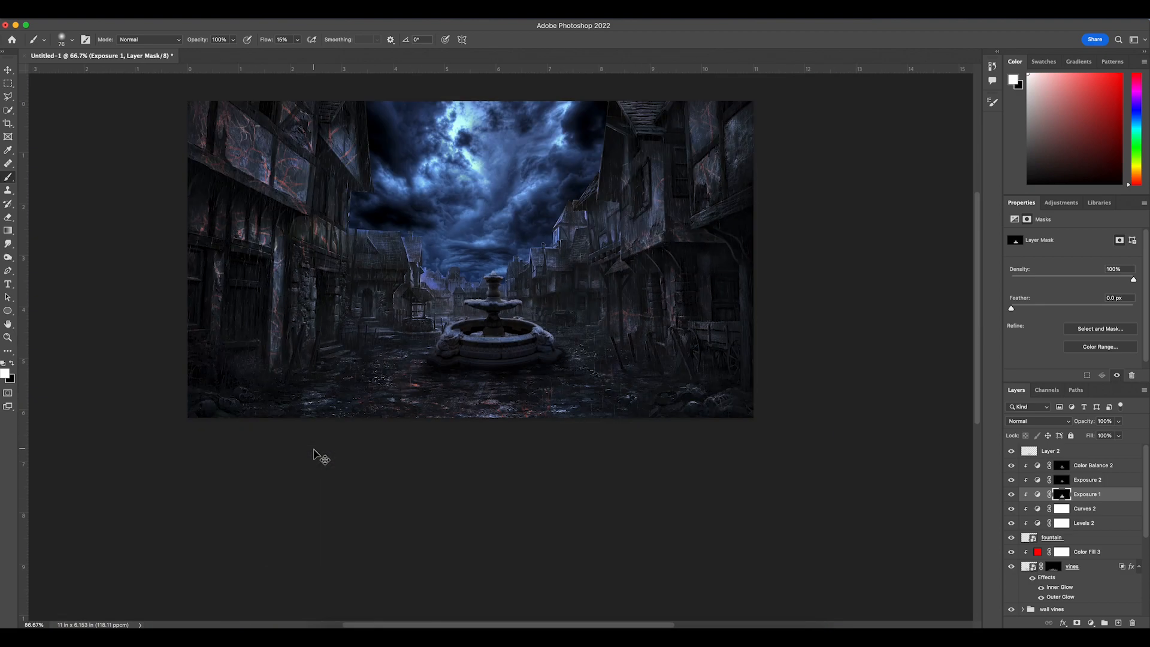
key(super+equal)
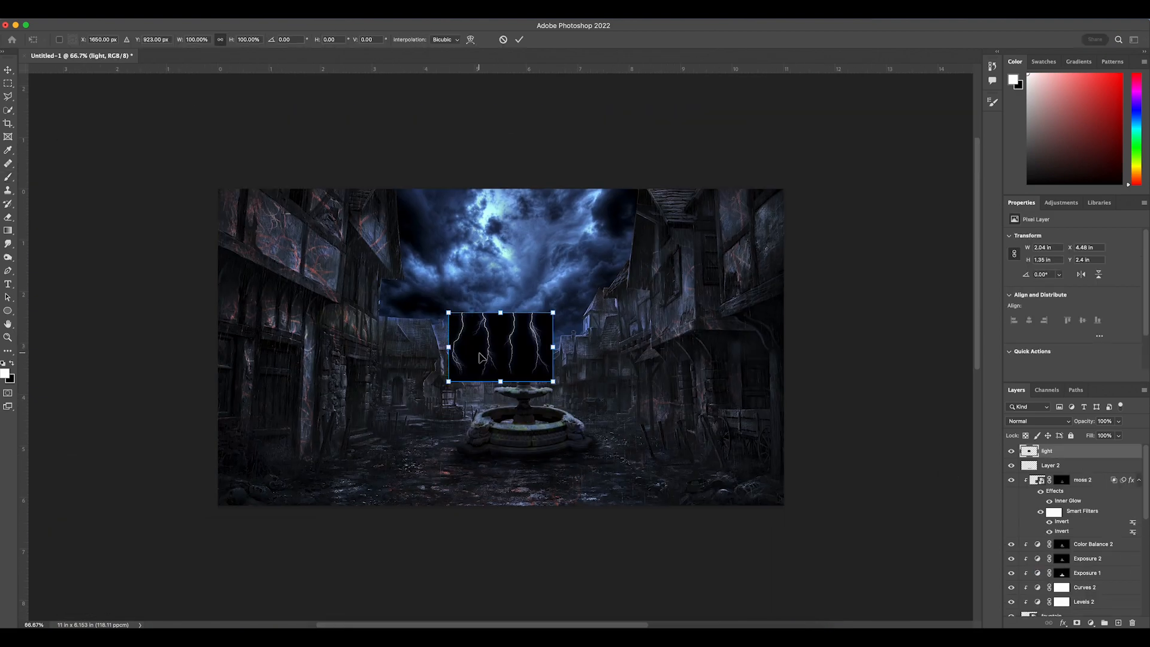
Step: Scale the lightning image to about 208%, rotate it about -18° over the sky, and set its blend mode to Screen
drag(552, 313, 531, 180)
drag(489, 219, 495, 224)
click(1038, 421)
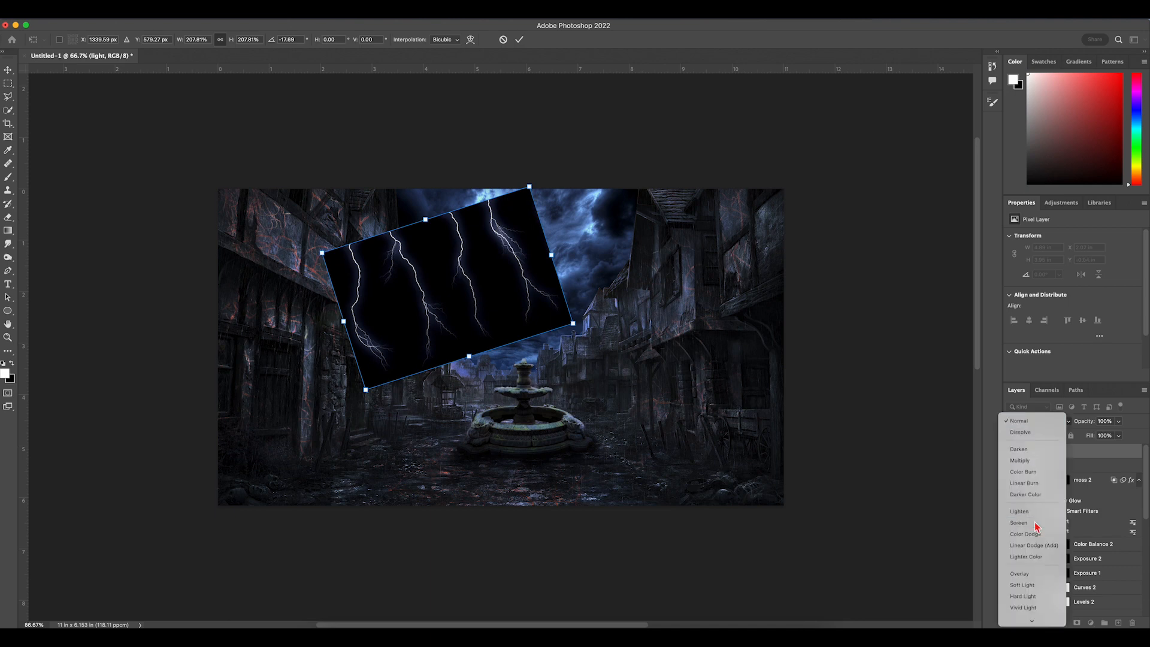
click(1032, 494)
Step: Erase the stray lightning bolts over the houses on the street's left side with the eraser at 65% flow
click(8, 217)
click(256, 41)
drag(257, 52, 286, 52)
key(super+equal)
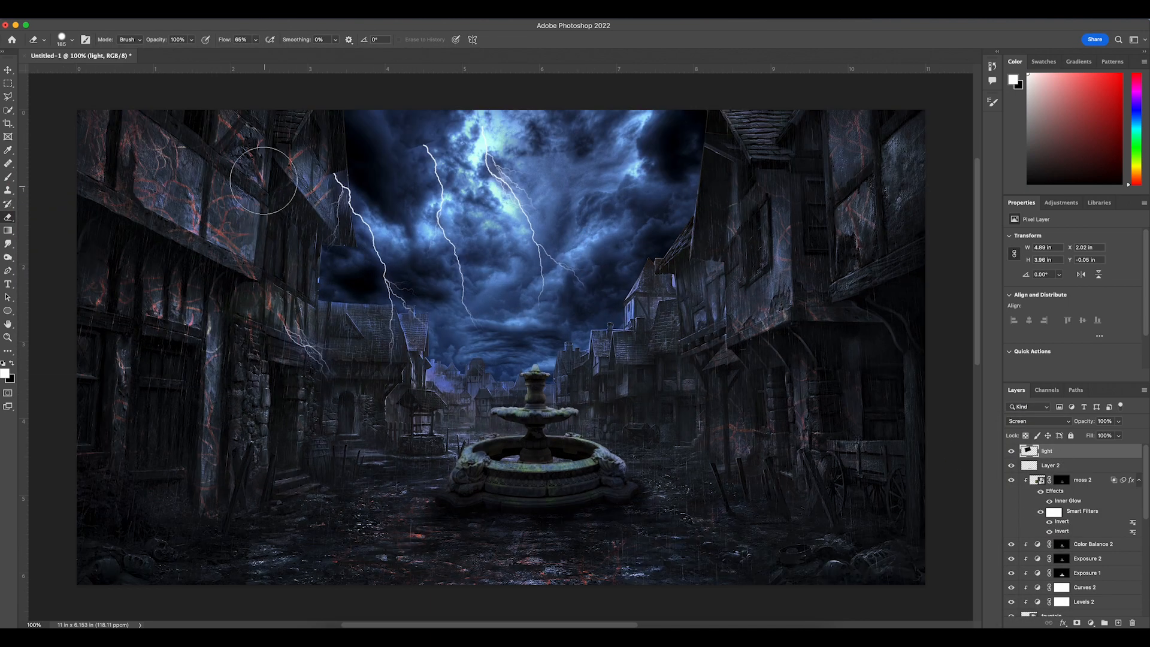
drag(269, 177, 308, 352)
mouse_move(424, 157)
mouse_down()
mouse_move(379, 233)
mouse_move(393, 335)
mouse_up()
Step: Duplicate the light layer and rotate the copy about 48°, placing its bolts over the right part of the sky
right_click(1077, 451)
click(1014, 157)
key(Return)
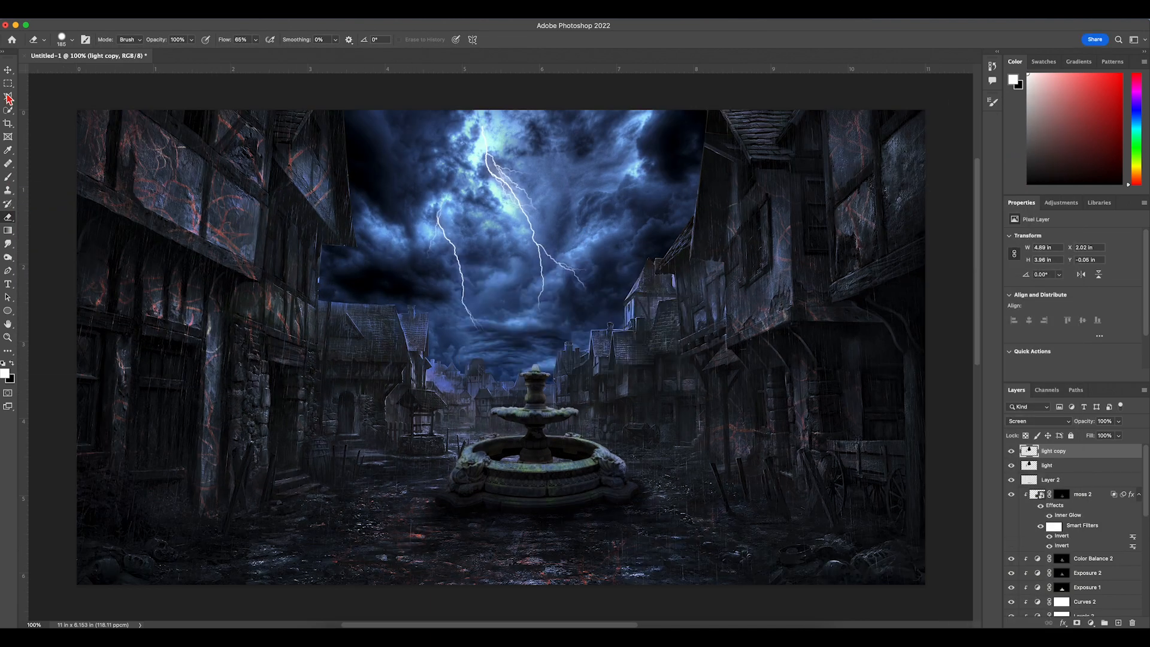
click(8, 70)
drag(517, 203, 478, 271)
key(super+t)
drag(590, 157, 712, 370)
drag(477, 401, 679, 310)
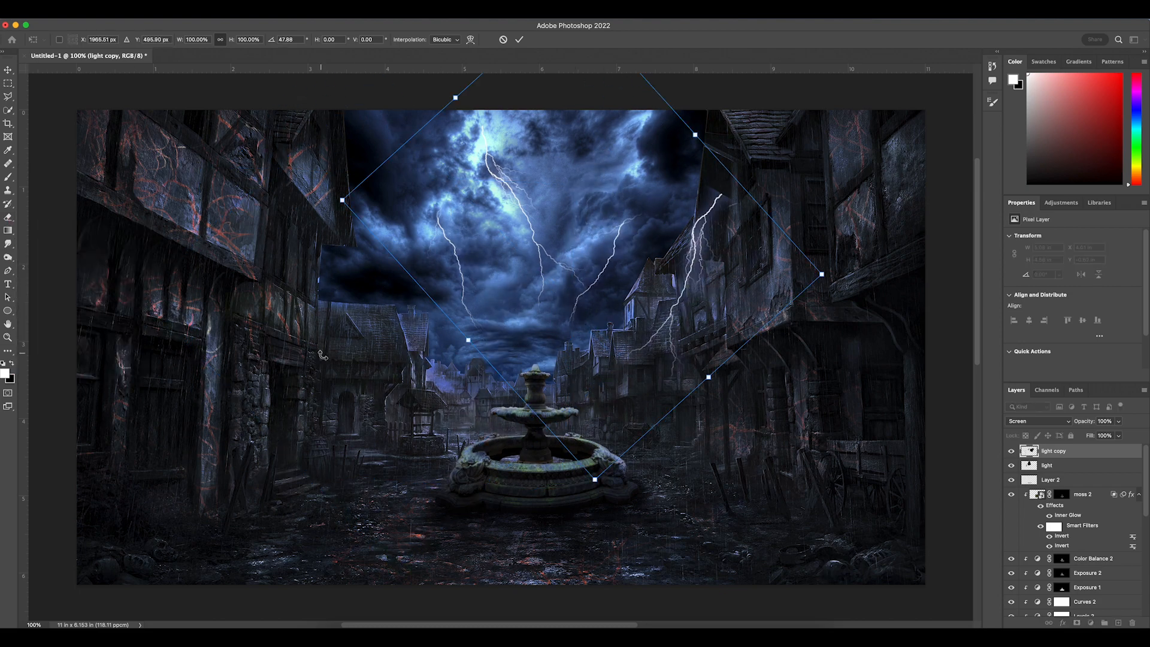
click(8, 217)
key(x)
click(8, 178)
key(x)
right_click(563, 229)
key(Return)
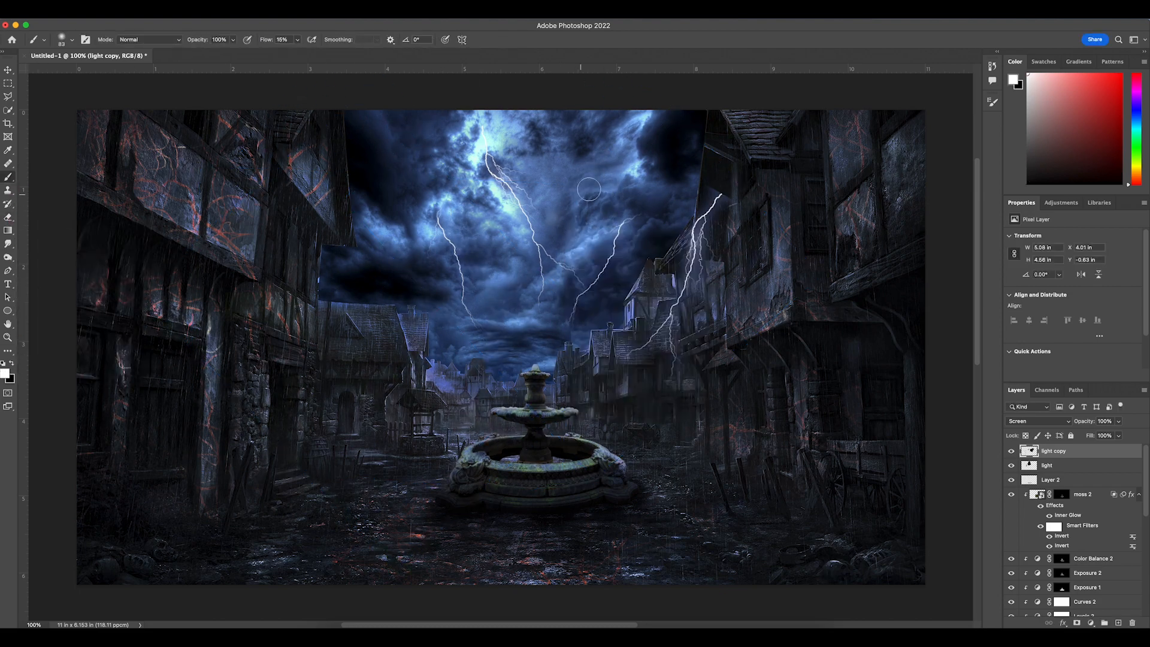
click(8, 83)
Step: Move, shrink and rotate the light copy so one bolt sits in the sky's upper right, and erase its extra bolt
click(8, 70)
drag(693, 246, 620, 167)
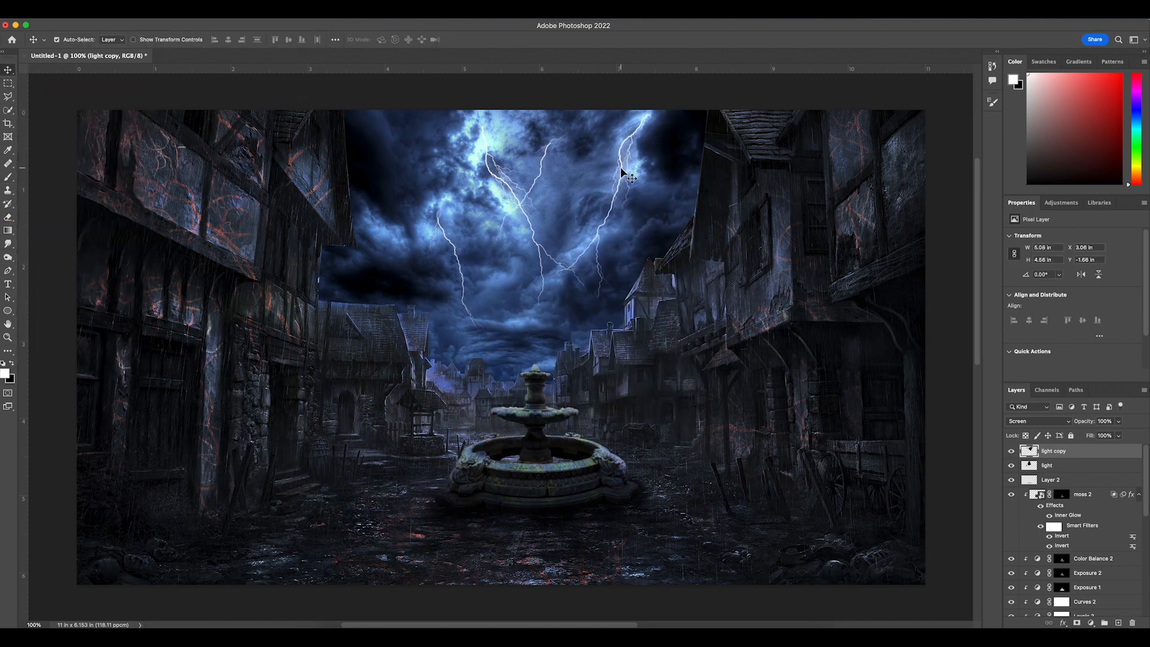
key(super+t)
drag(704, 333, 633, 269)
drag(548, 186, 649, 191)
click(9, 217)
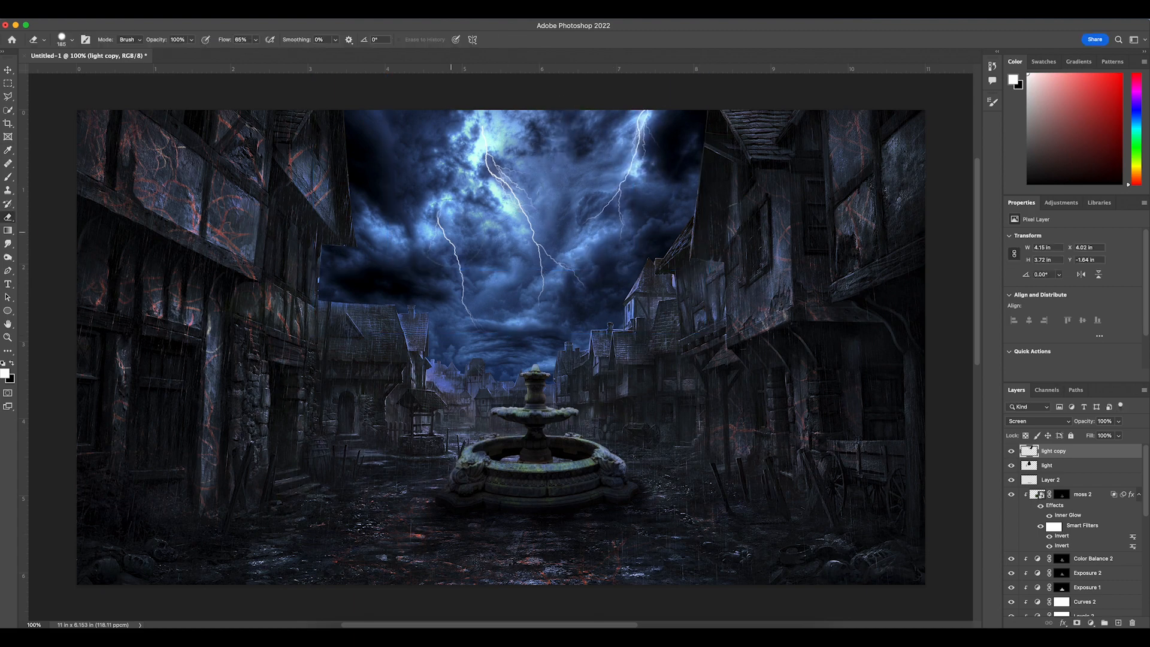
Step: Rotate the original light layer by about 11° and reposition its bolts beneath the bright clouds
key(alt+bracketleft)
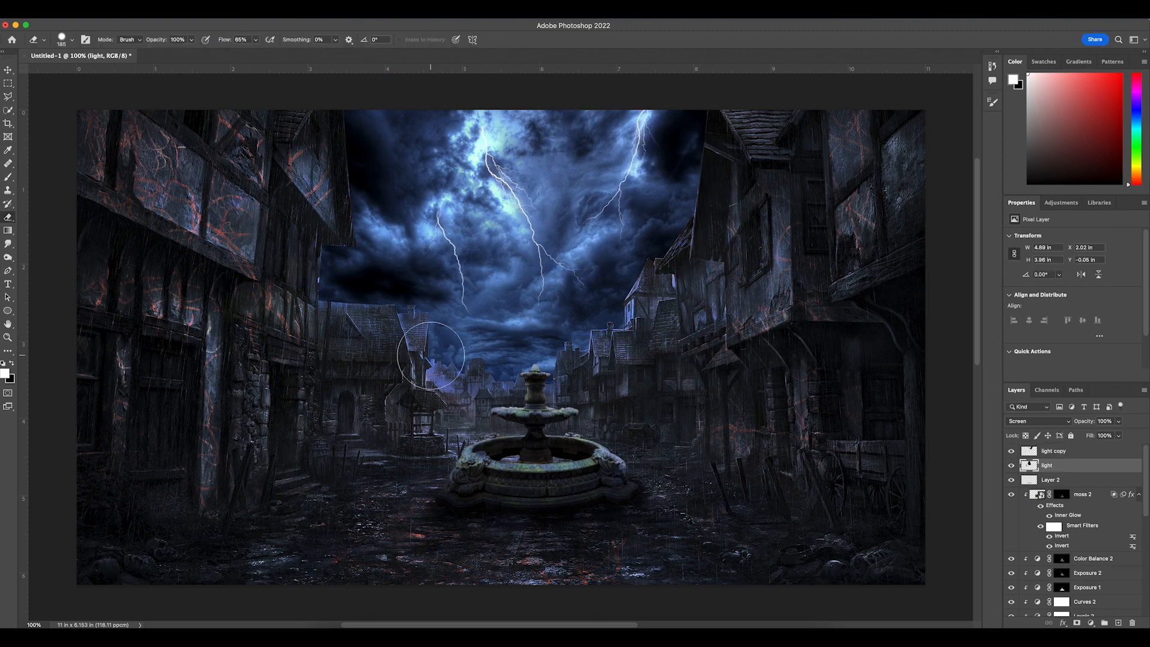
key(super+t)
drag(626, 383, 602, 417)
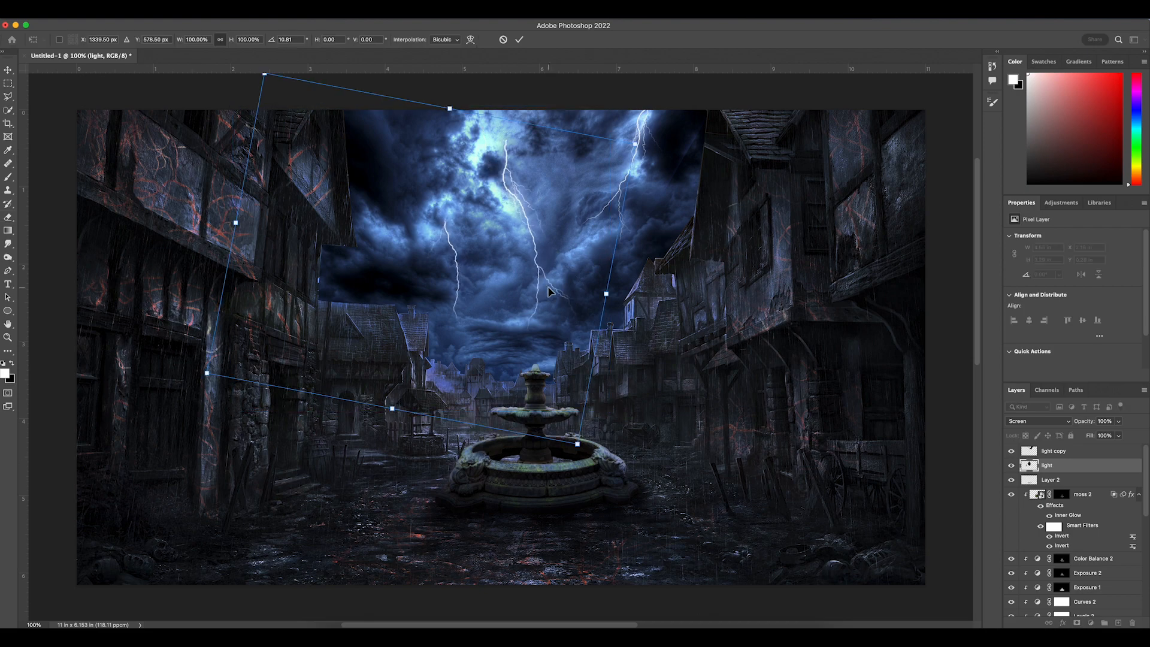
drag(549, 290, 527, 281)
click(12, 220)
Step: Create a new layer above the lightning, try a large white glow stroke at 2% flow, and undo the stroke
key(super+shift+alt+n)
key(b)
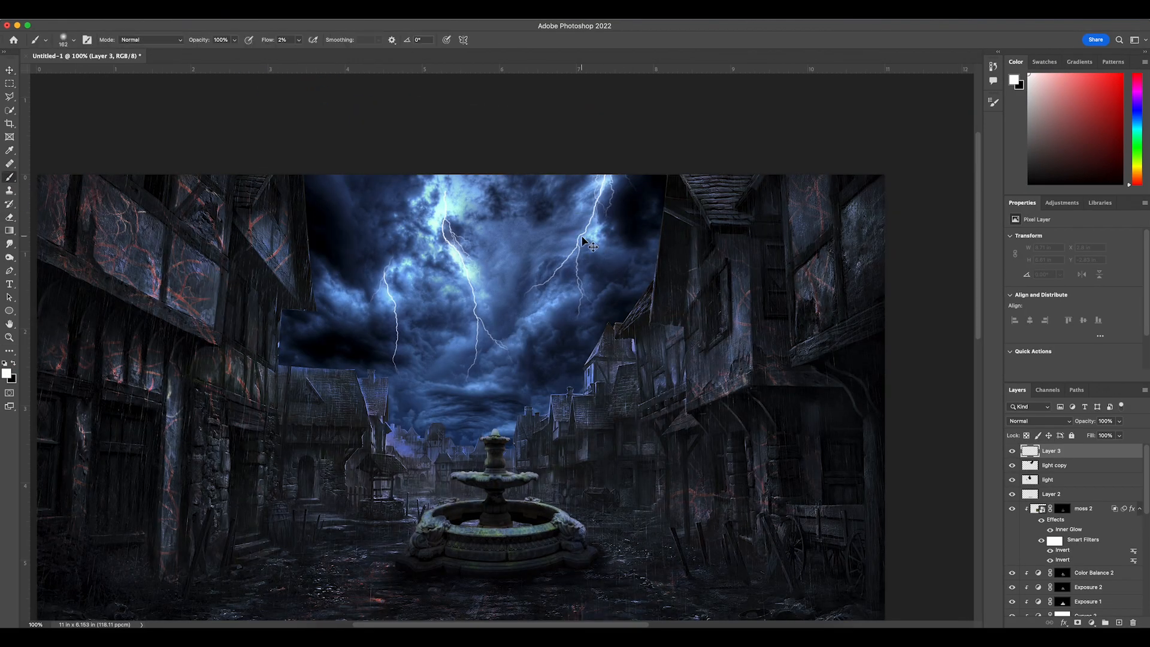
key(super+equal)
drag(509, 221, 398, 335)
key(super+z)
Step: Paint a faint white glow around the lightning on Layer 3 with a much smaller soft brush
right_click(490, 283)
drag(519, 307, 508, 308)
mouse_move(452, 292)
mouse_down()
mouse_move(438, 315)
mouse_move(495, 382)
mouse_up()
key(super+minus)
key(super+minus)
key(super+equal)
key(super+equal)
drag(488, 312, 713, 263)
key(super+minus)
key(super+minus)
key(super+equal)
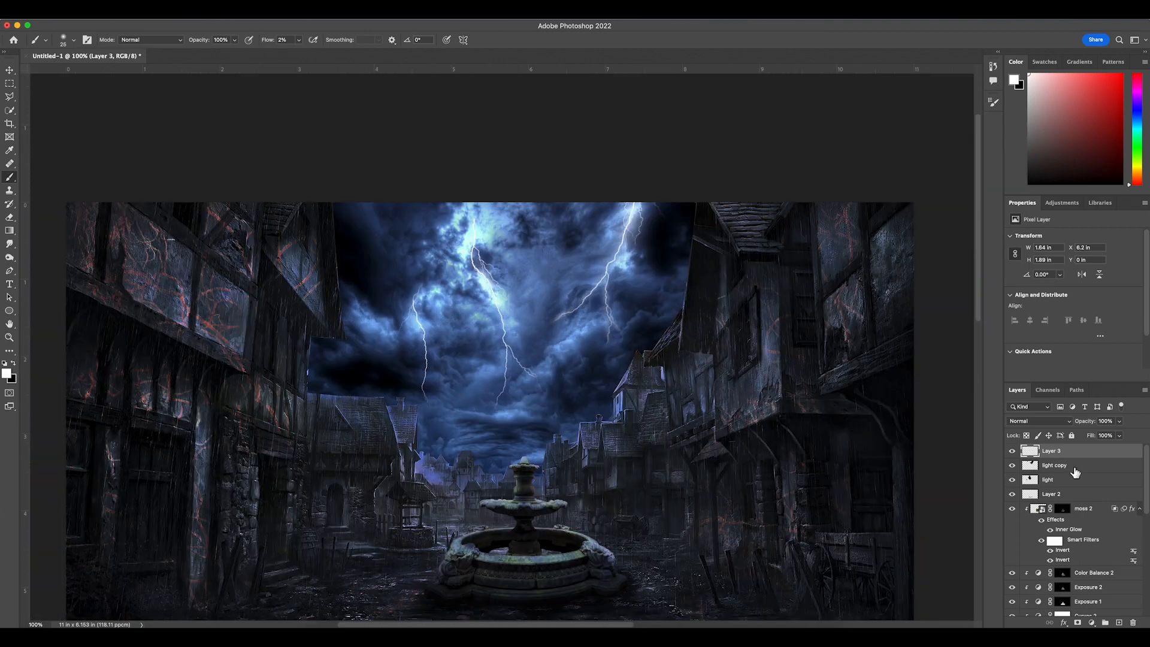
Step: Add a Color Balance adjustment clipped to the light copy layer with midtones at -59 cyan–red and +72 yellow–blue
click(1076, 466)
click(1091, 623)
click(1118, 498)
alt+click(1023, 472)
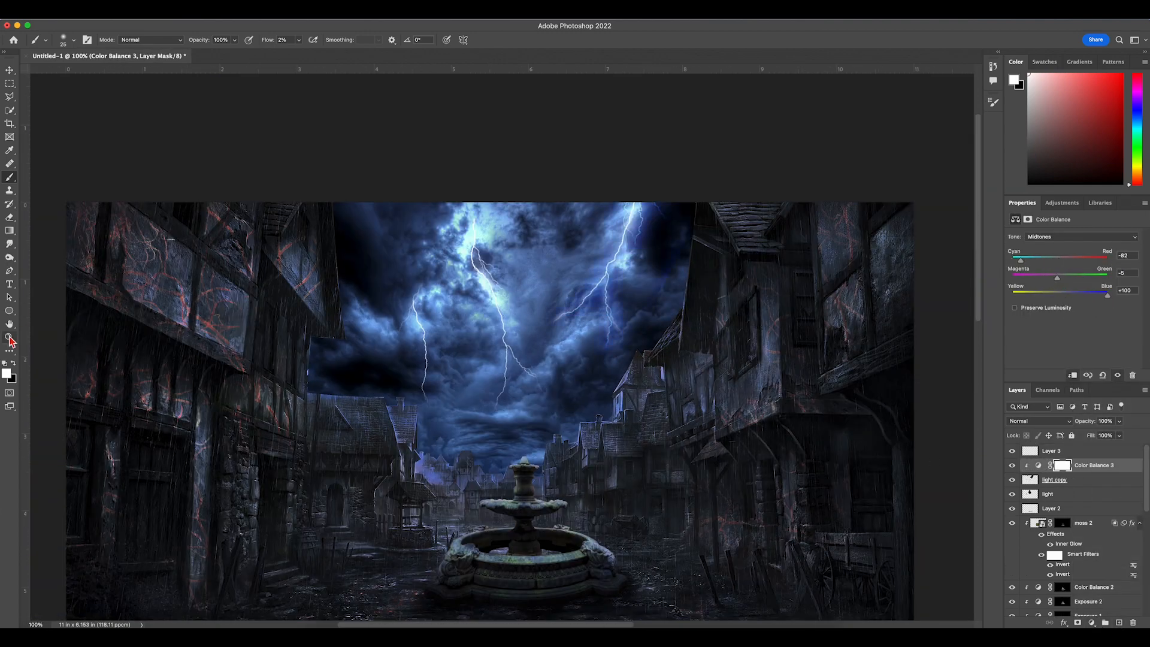
key(e)
key(alt+bracketleft)
click(1085, 472)
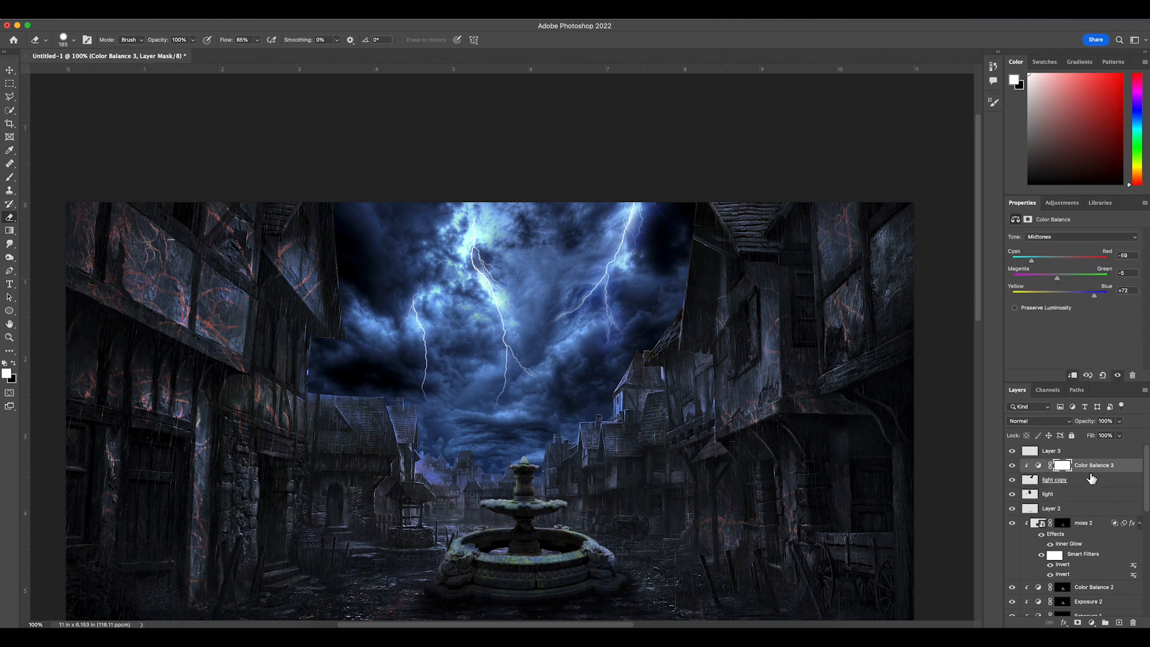
Step: Duplicate the Color Balance 3 adjustment and clip the copy to the light layer
right_click(1117, 471)
click(1013, 157)
key(Return)
drag(1126, 467, 1116, 501)
alt+click(1030, 501)
Step: Set Color Balance 3 to Linear Dodge (Add) blending and its midtone yellow–blue value to +54
click(1099, 467)
click(1051, 422)
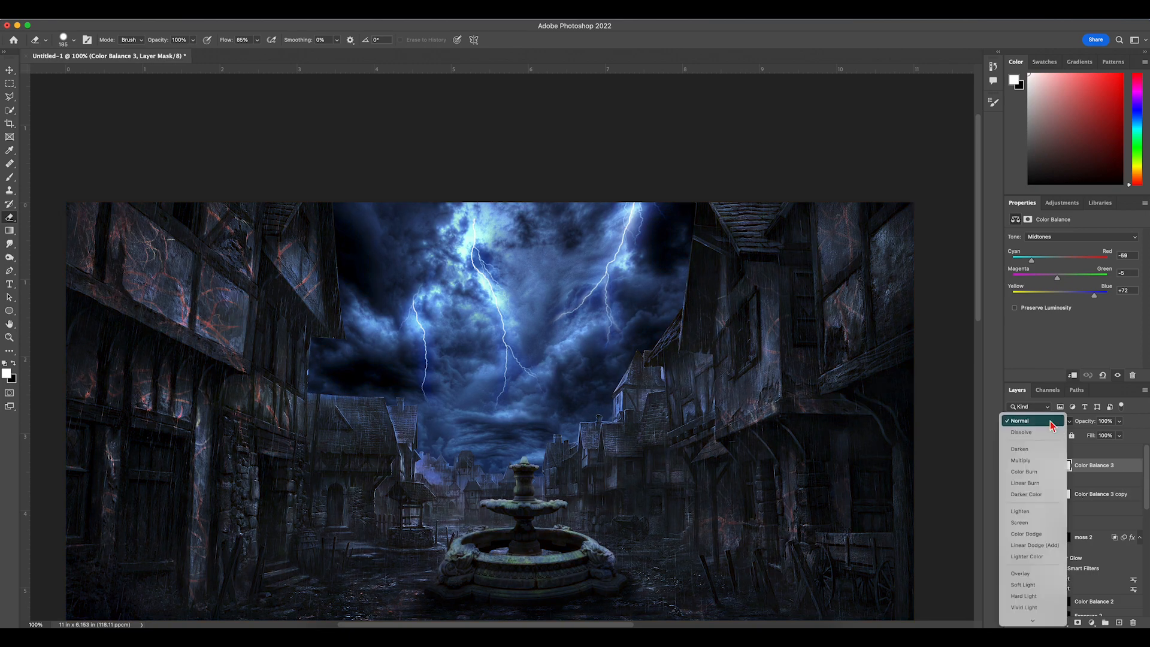
click(1034, 545)
drag(1094, 295, 1086, 295)
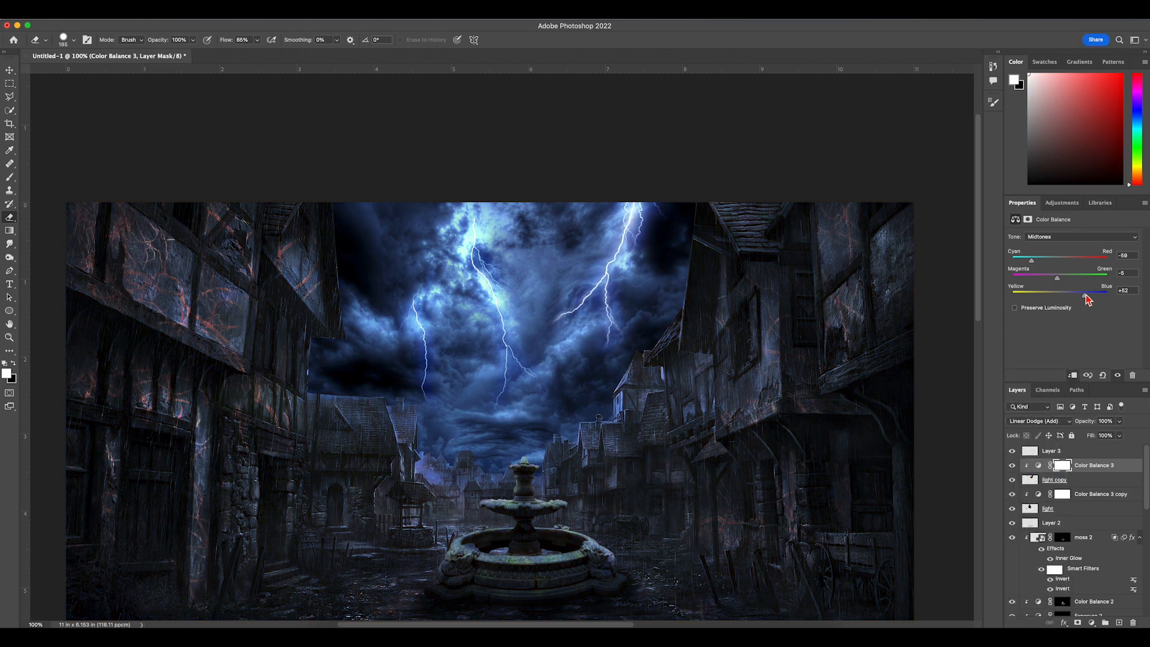
click(1046, 421)
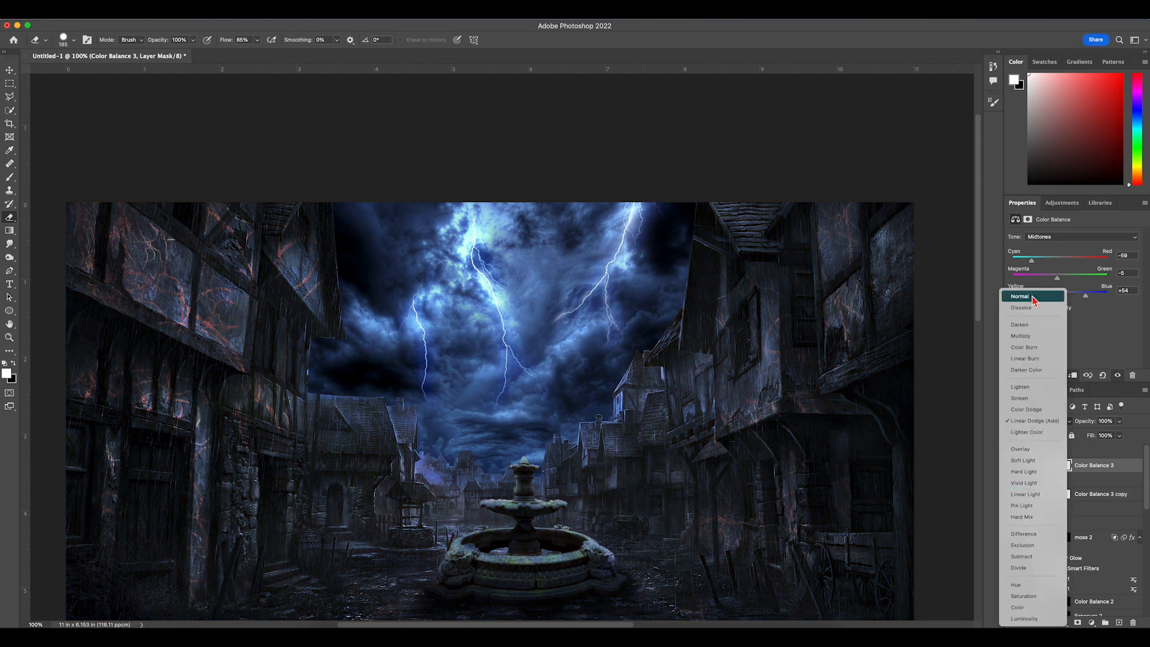
click(1036, 422)
Step: Set Color Balance 3 copy to Linear Dodge (Add) with midtones at -88 cyan–red, +5 magenta–green and +70 yellow–blue
click(1064, 494)
click(1045, 422)
click(1034, 543)
click(1038, 494)
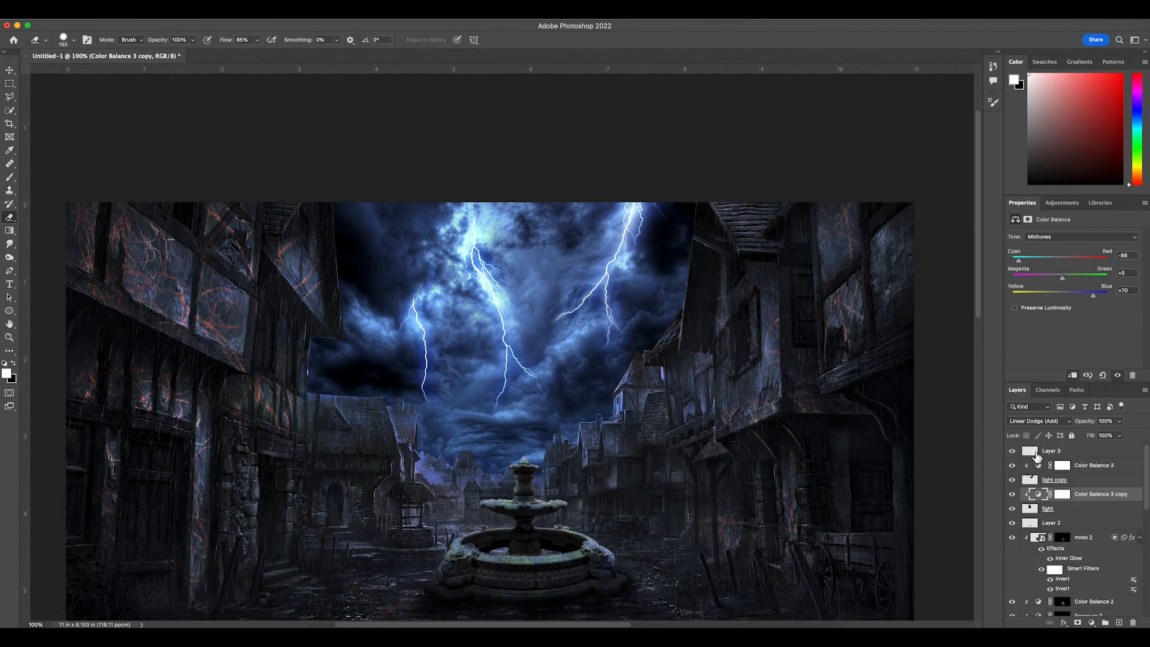
Step: Add an Exposure adjustment at the top of the layer stack with exposure +1.01 and invert its mask
click(1091, 623)
click(1102, 458)
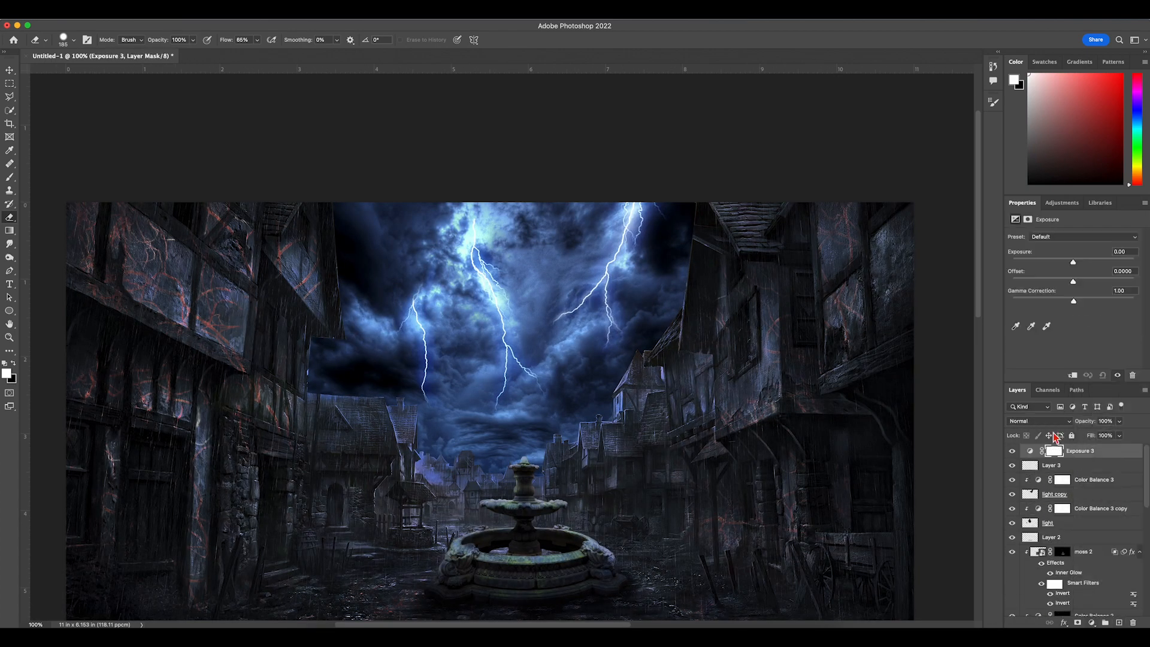
drag(1072, 262, 1085, 265)
key(ctrl+i)
Step: Paint white at 15% flow on the new Exposure mask to brighten the roof and wall edges facing the lightning
scroll(375, 362, up, 2)
key(b)
key(shift+1)
key(shift+5)
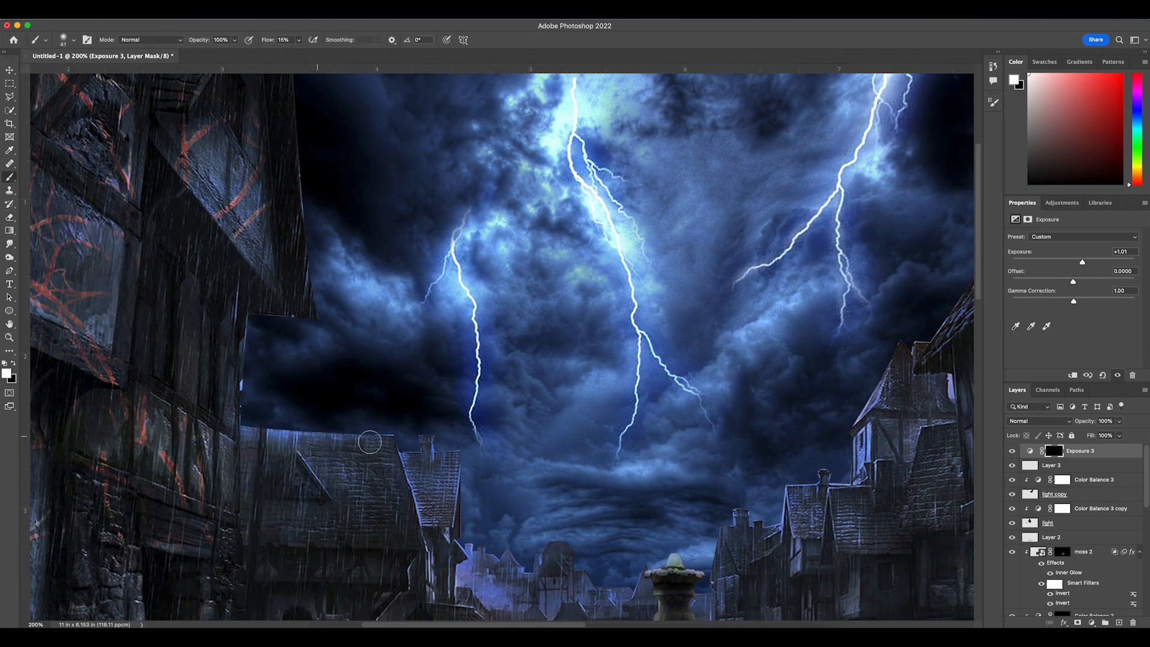
scroll(459, 458, right, 10)
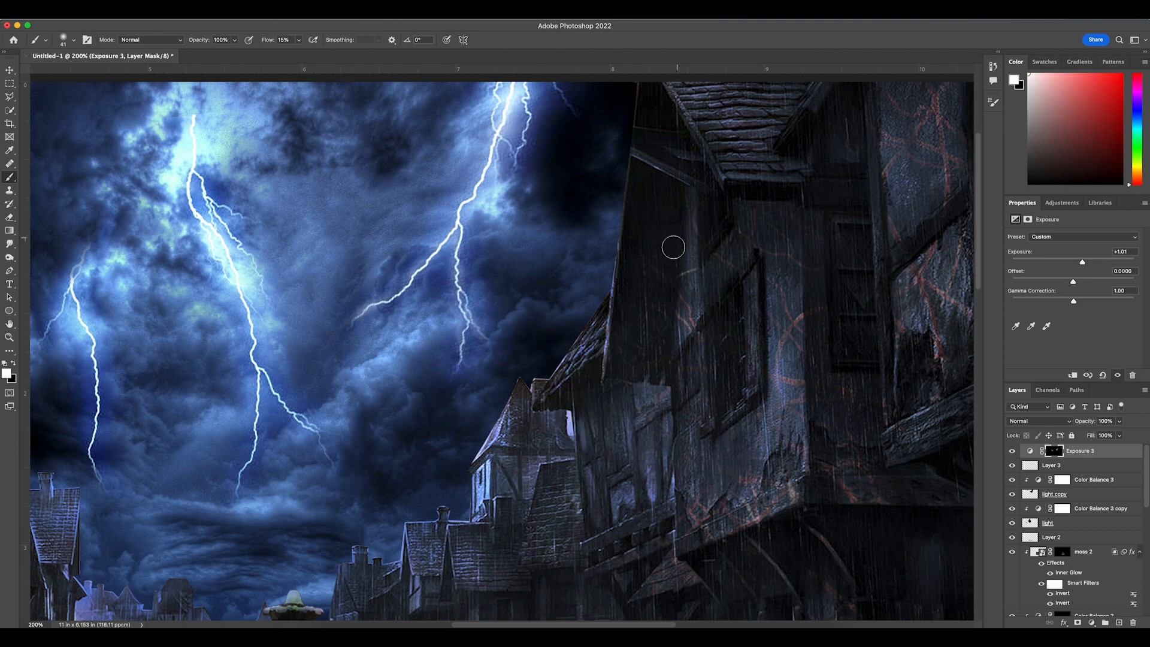
scroll(673, 247, up, 3)
scroll(634, 294, left, 10)
scroll(635, 293, down, 10)
scroll(608, 339, right, 2)
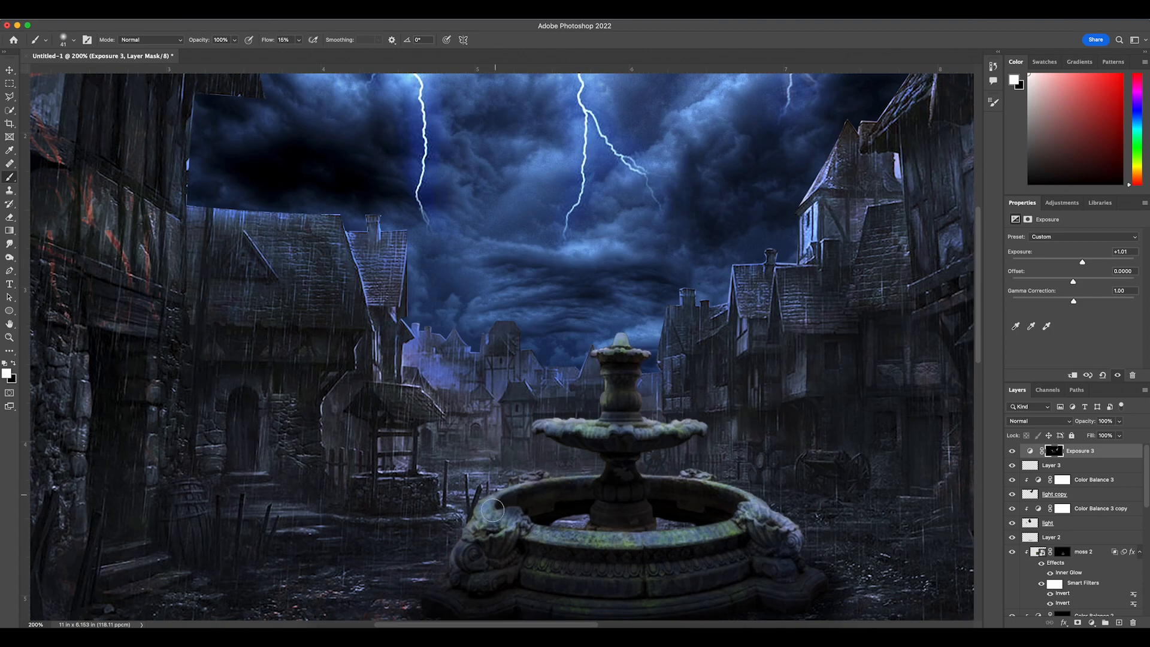
Step: Brighten the buildings further on the Exposure 3 mask with a 252 px brush and compare the result with the adjustment hidden
key(super+minus)
right_click(347, 311)
drag(413, 337, 433, 337)
click(332, 165)
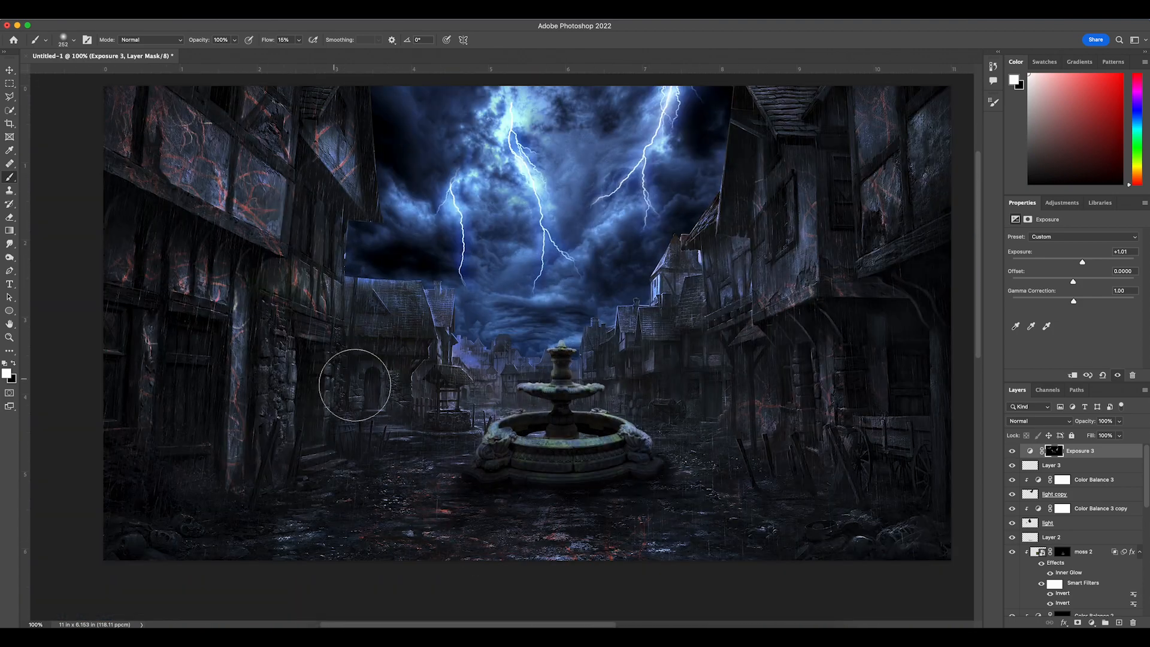
key(super+minus)
click(1014, 452)
click(1013, 451)
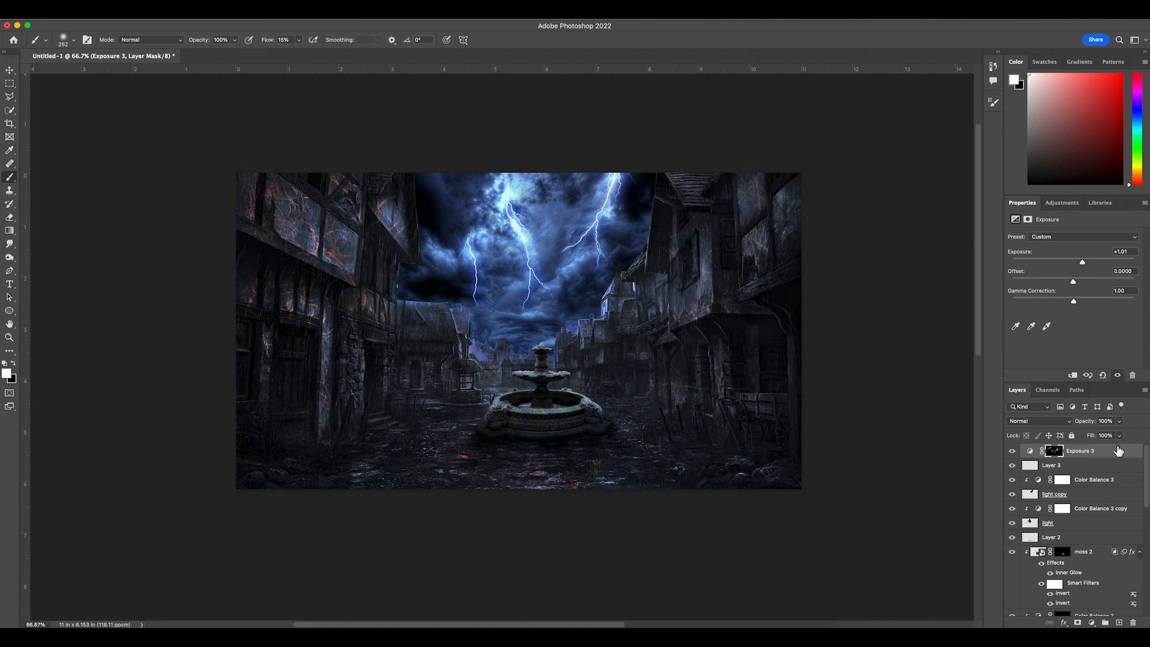
Step: Add another Exposure adjustment at -0.90 above Exposure 3 and invert its mask
click(1091, 623)
click(1102, 461)
drag(1073, 262, 1065, 262)
key(super+i)
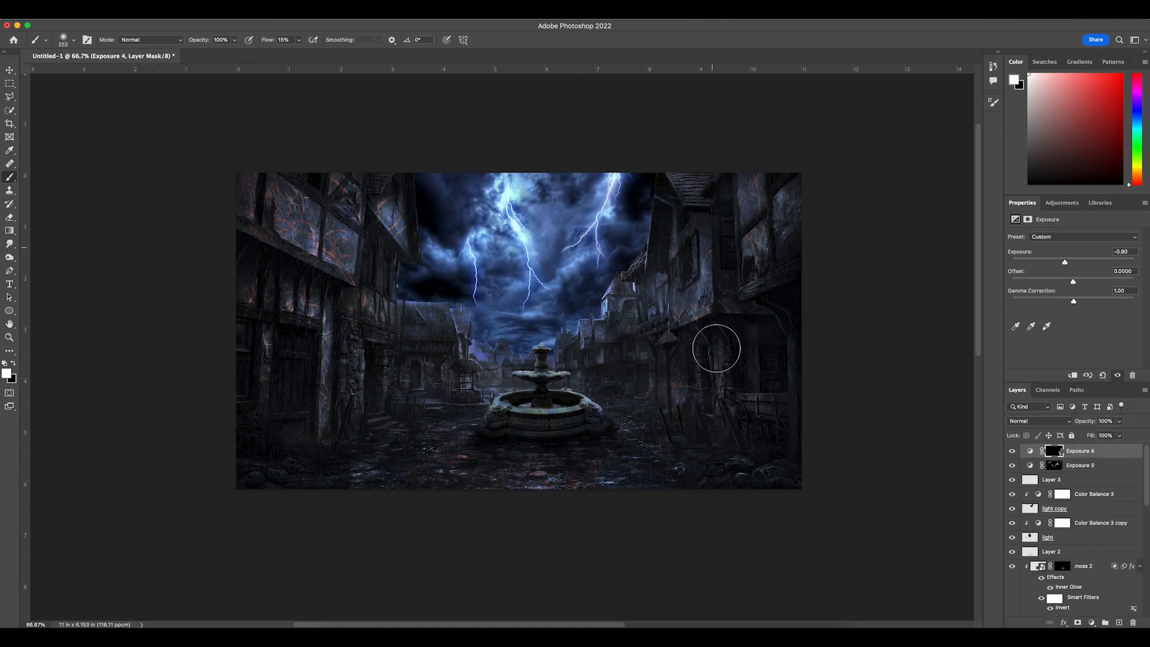
Step: Paint on the Exposure 4 mask with a large and then a 73 px brush to darken parts of the buildings
key(super+plus)
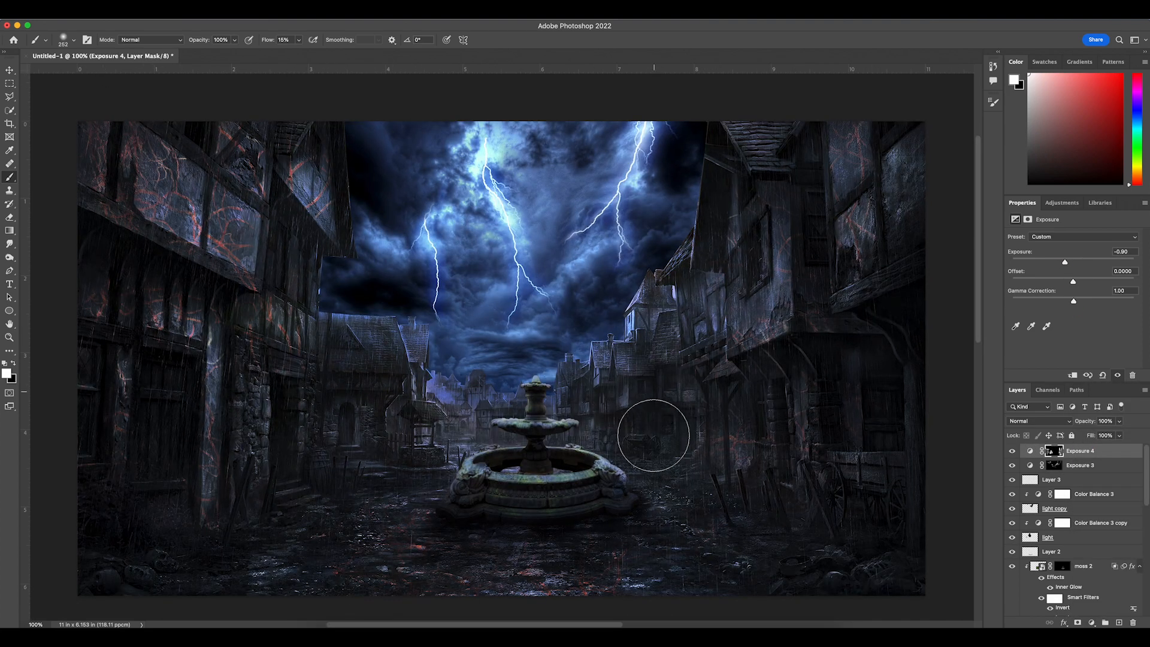
right_click(663, 291)
drag(731, 324, 722, 323)
drag(646, 333, 673, 309)
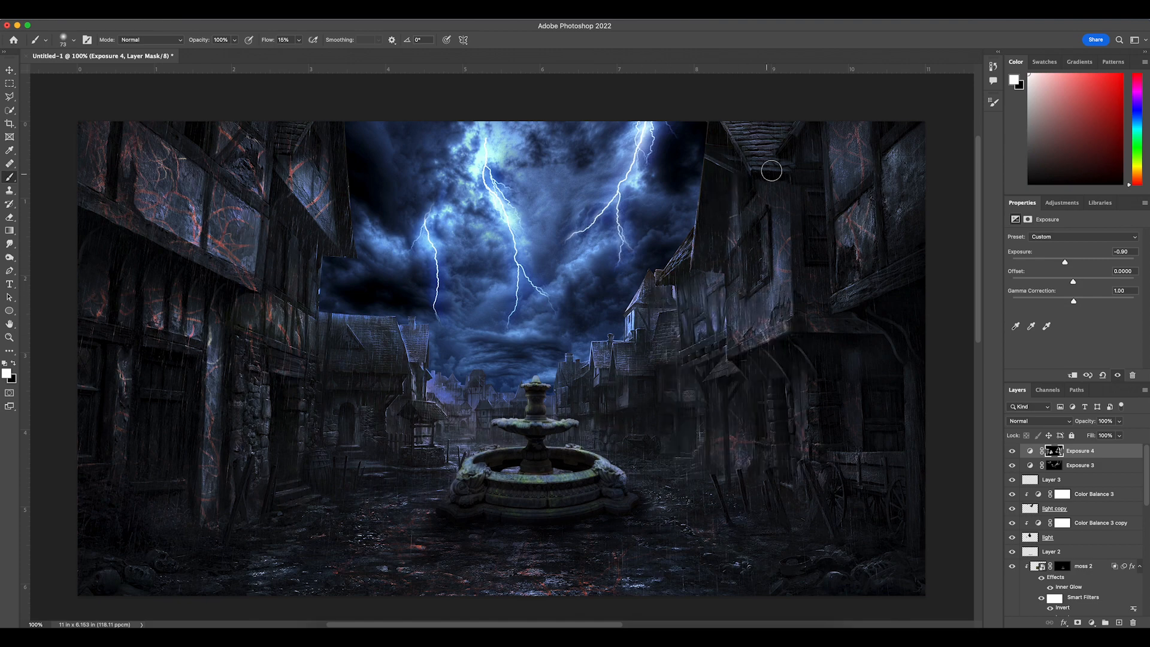
key(super+minus)
key(super+minus)
key(super+plus)
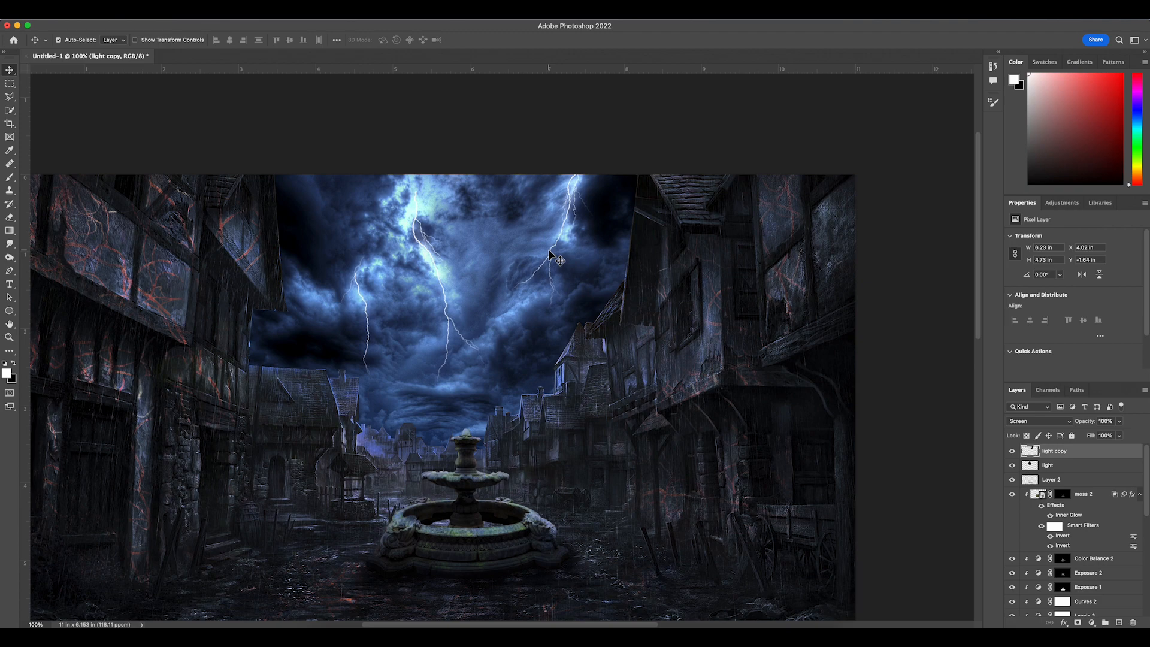
Step: Enlarge the light copy lightning layer to about 7.14 × 5.42 in and reposition it in the sky
key(super+t)
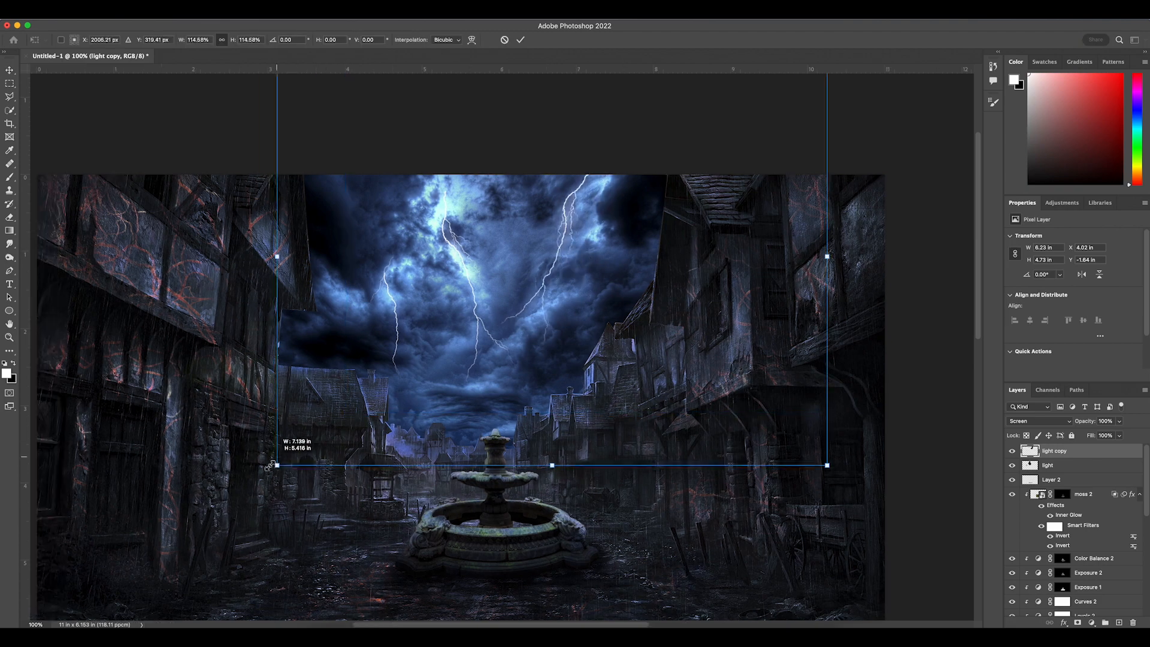
drag(557, 268, 593, 216)
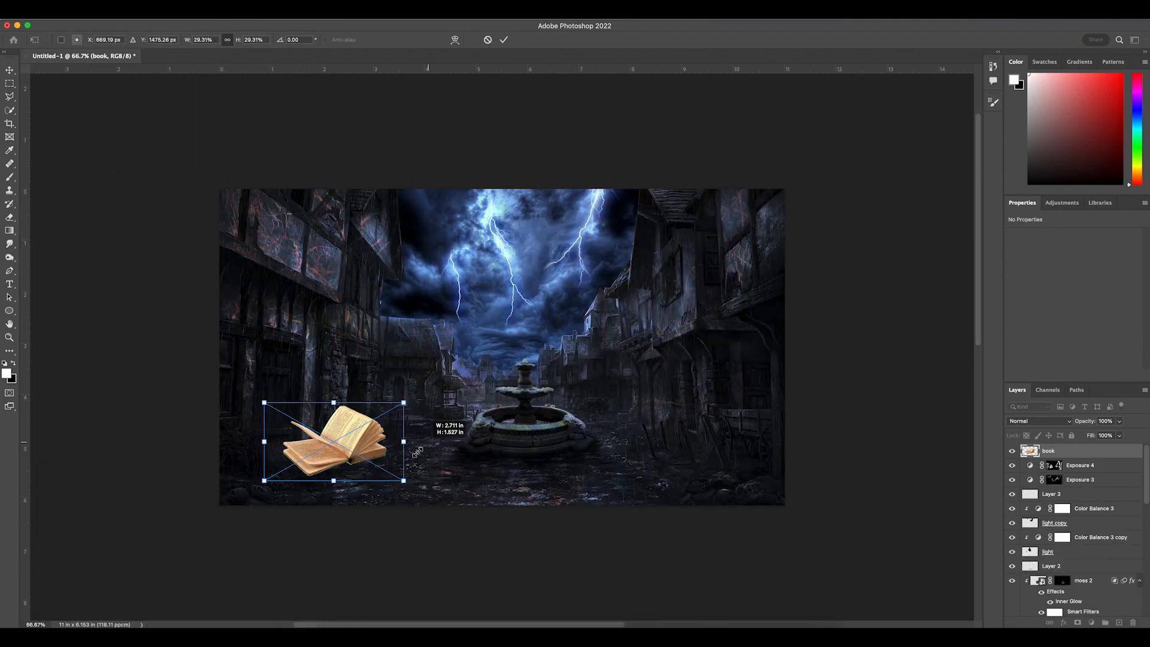
Step: Scale the placed book down to about 0.96 × 0.65 in and set it on the ground in front of the fountain
drag(415, 445, 473, 446)
key(Return)
Step: Add a Curves adjustment clipped to the book layer, shape its RGB curve and switch to the red channel
click(1091, 623)
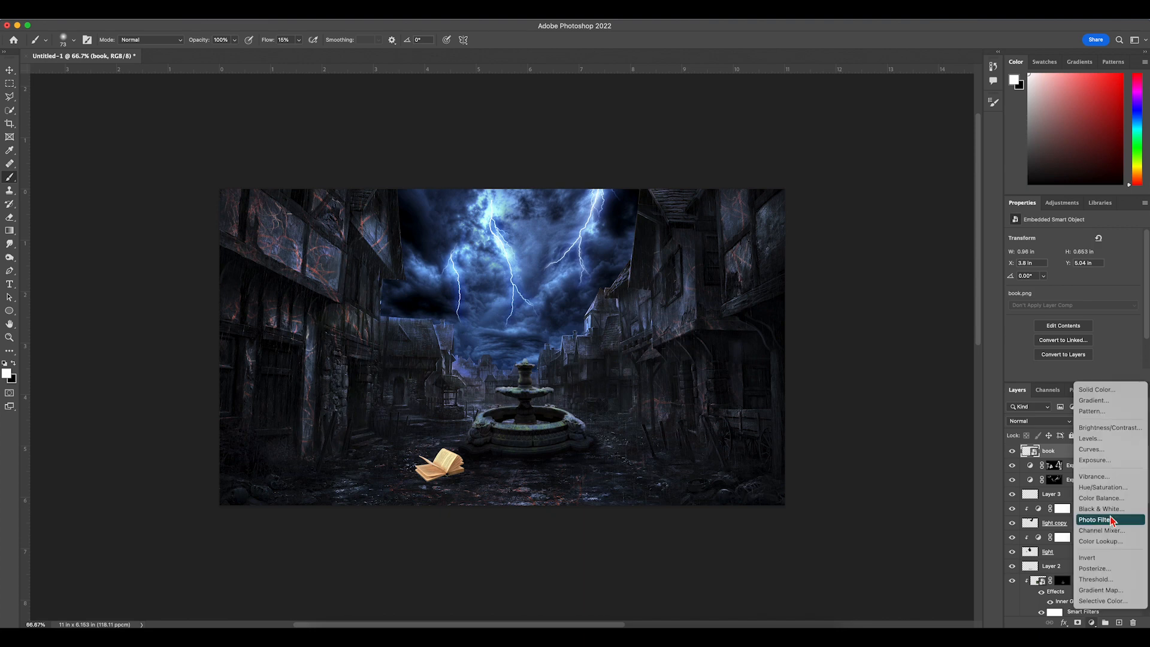
click(1100, 450)
drag(1085, 309, 1122, 285)
click(1072, 375)
drag(1061, 339, 1089, 316)
click(1070, 251)
click(1054, 264)
key(XF86AudioMute)
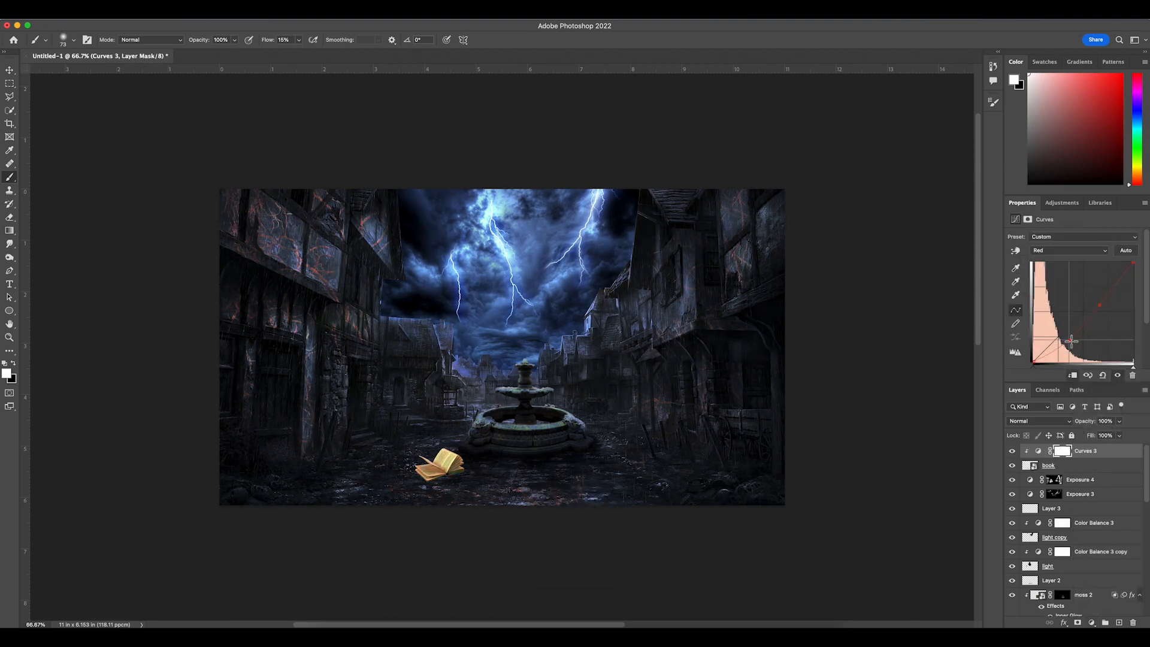
Step: Add a Levels adjustment clipped to the book and lower its white output level
click(1091, 623)
click(1099, 437)
click(1072, 376)
drag(1136, 342, 1113, 342)
click(1068, 256)
click(1054, 269)
Step: Raise the blue channel curve in the book's Curves adjustment and return to the RGB channel
click(1084, 465)
click(1070, 250)
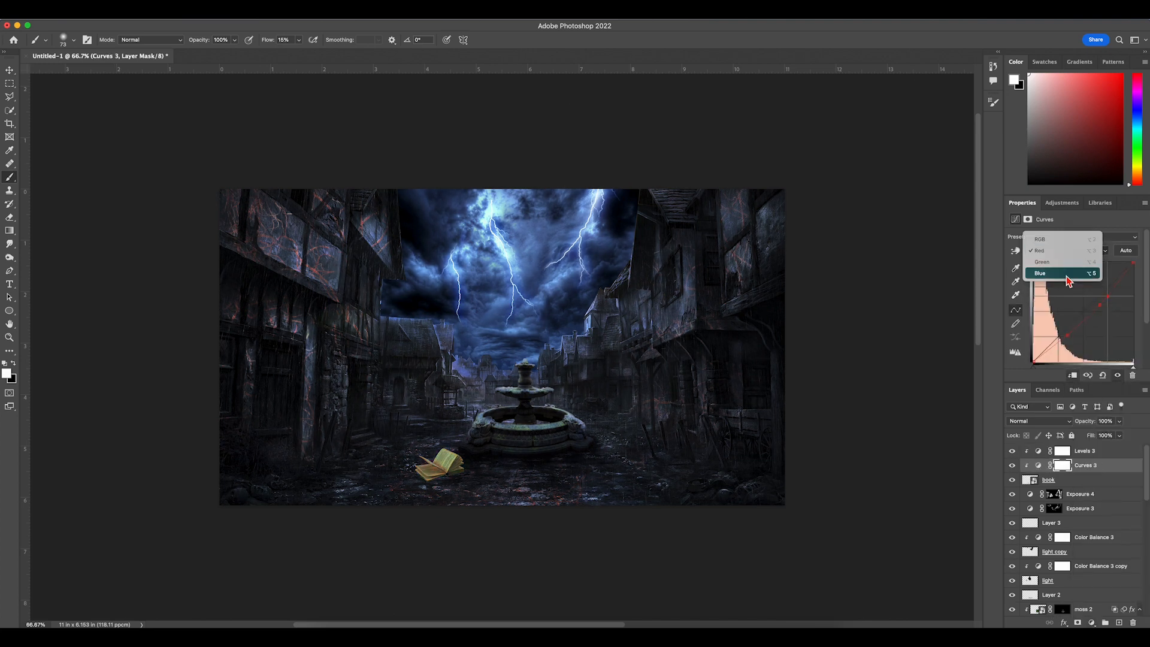
click(1055, 271)
click(1082, 251)
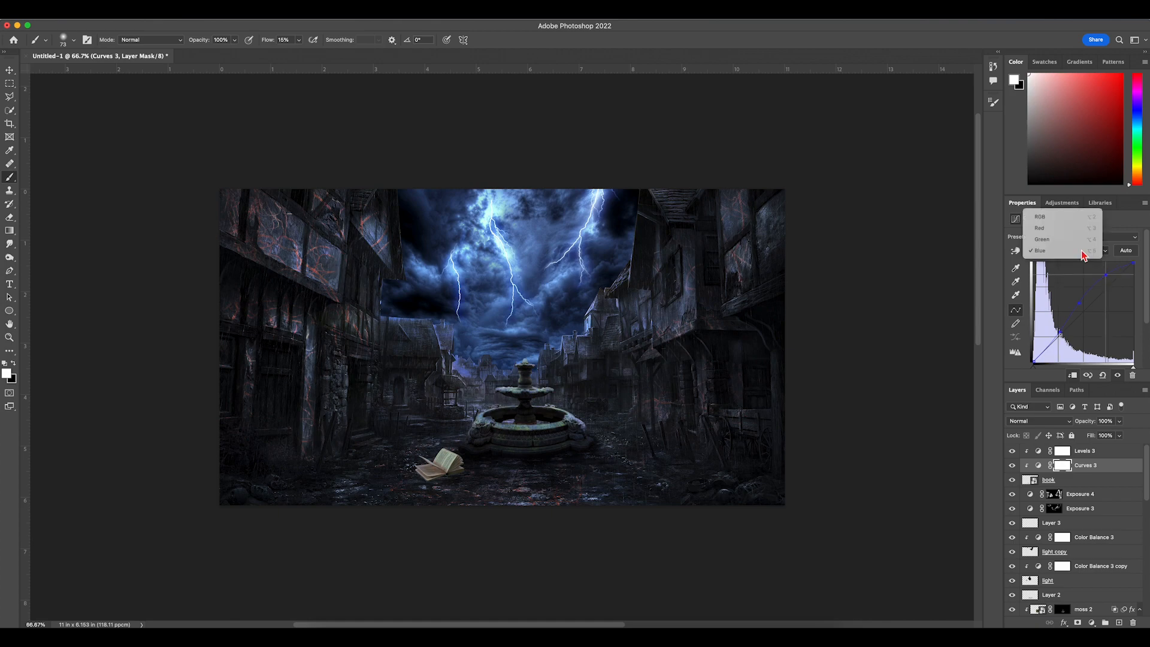
click(1072, 217)
Step: Set the white output level of the book's Levels adjustment to 181
click(1063, 450)
click(1038, 451)
drag(1112, 342, 1105, 342)
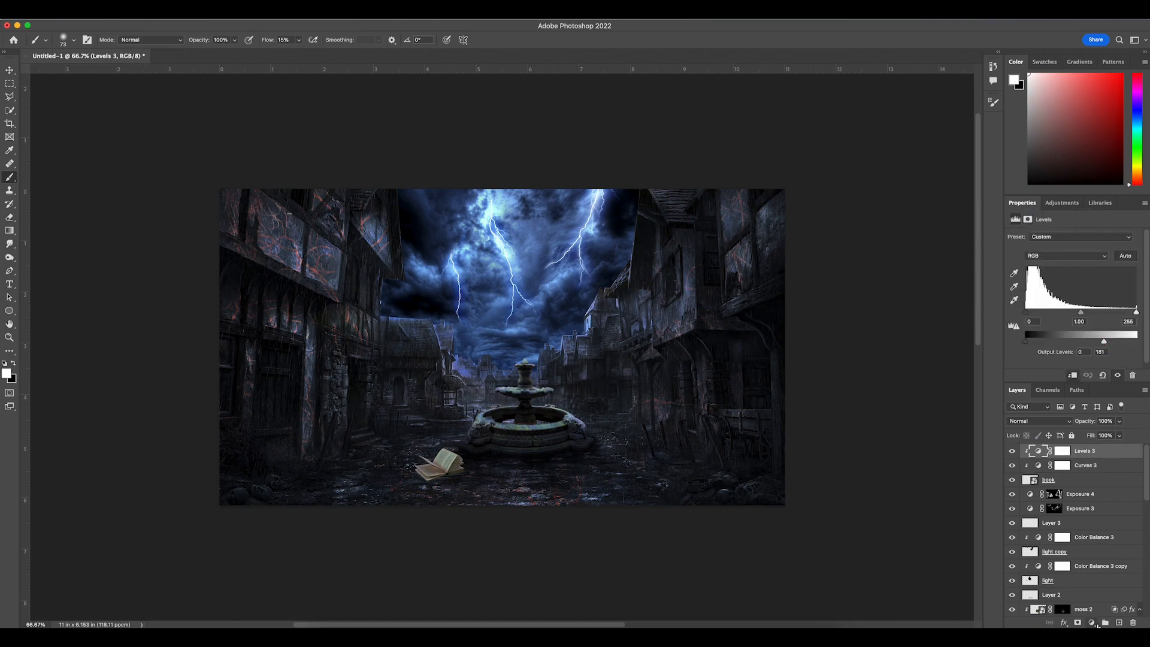
Step: Add a new layer above the book's adjustments in Normal blending and paint a soft black shadow around the book's base
click(1118, 623)
key(super+plus)
key(super+plus)
scroll(446, 474, down, 8)
scroll(444, 472, up, 3)
key(x)
drag(326, 400, 338, 403)
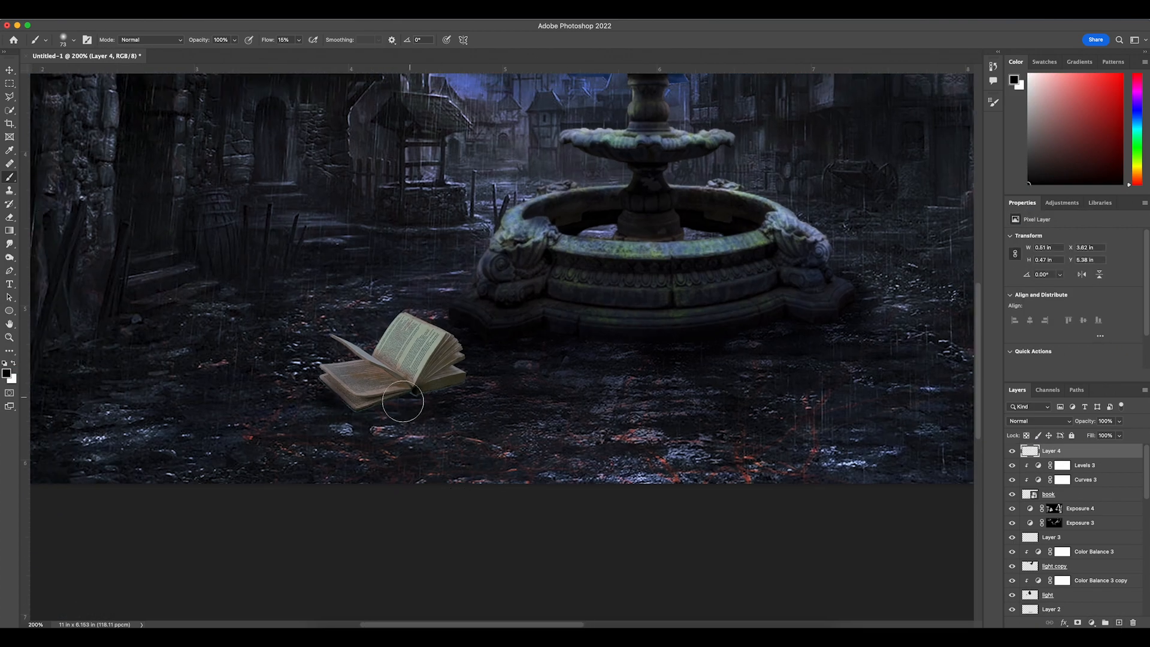
click(1047, 421)
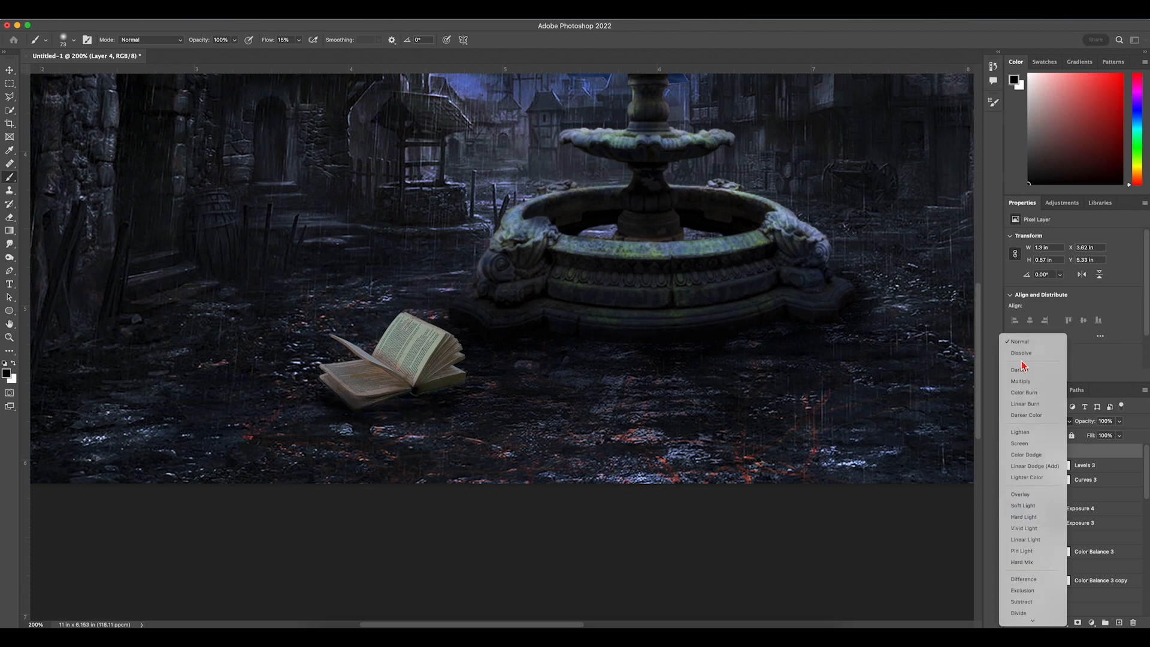
click(1022, 342)
Step: Paint finer black shading under the book's spine and lower edges with a smaller soft brush and try another blending mode
key(super+plus)
key(bracketleft)
key(bracketleft)
key(bracketleft)
key(bracketleft)
key(super+plus)
right_click(413, 391)
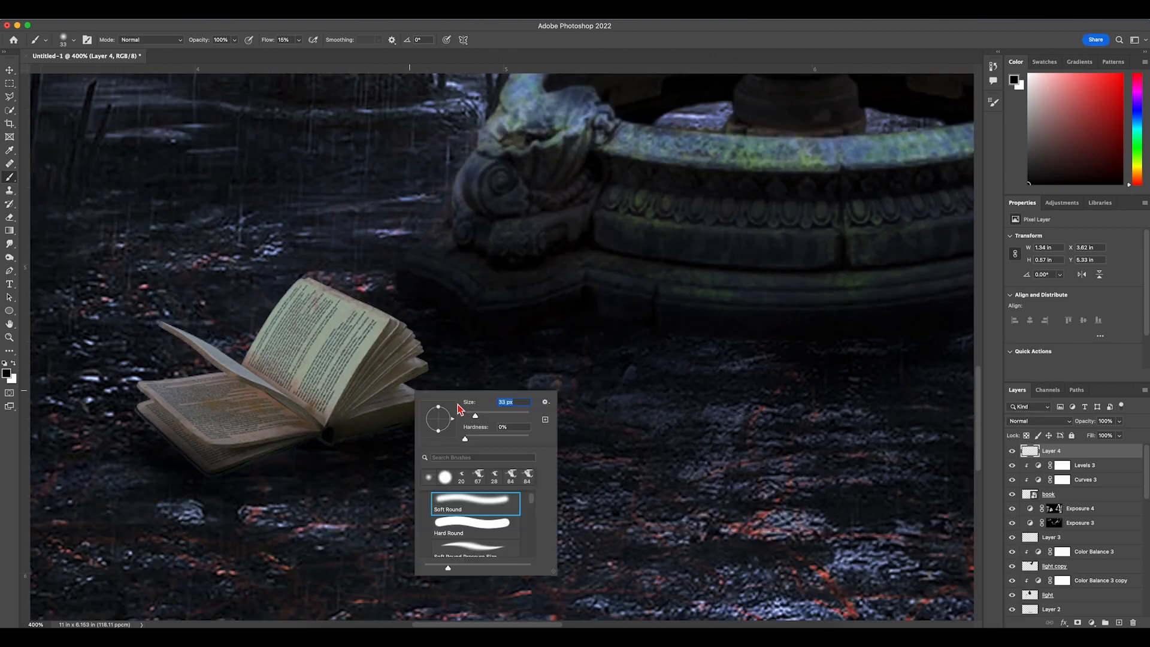
drag(475, 415, 470, 415)
drag(360, 417, 395, 407)
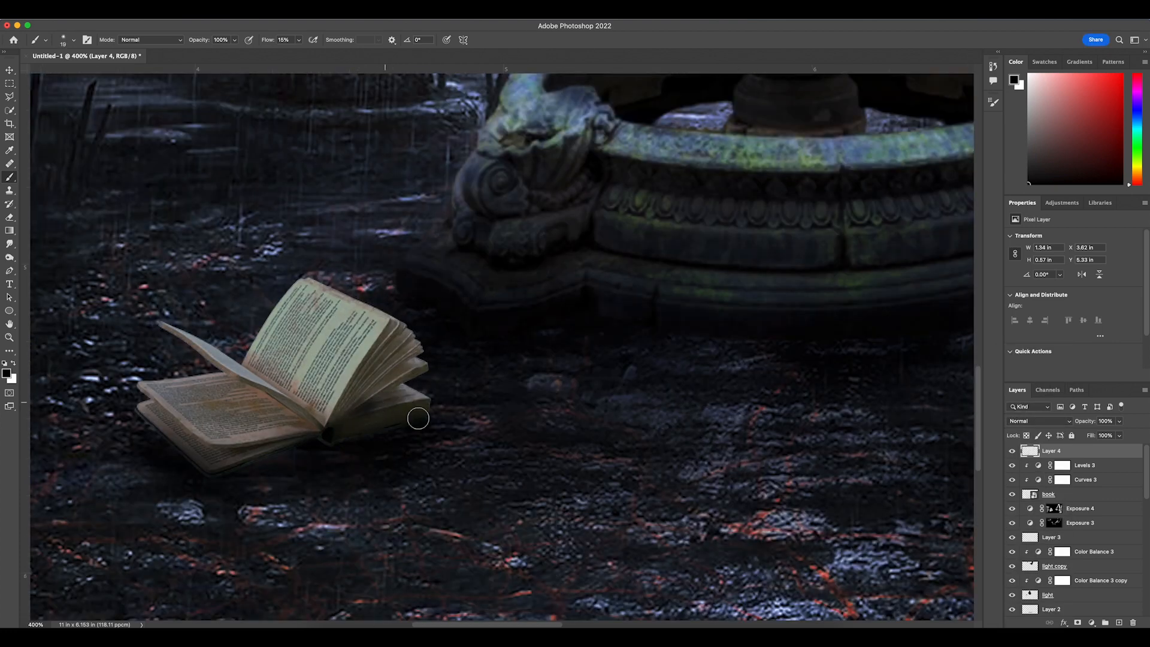
click(1042, 421)
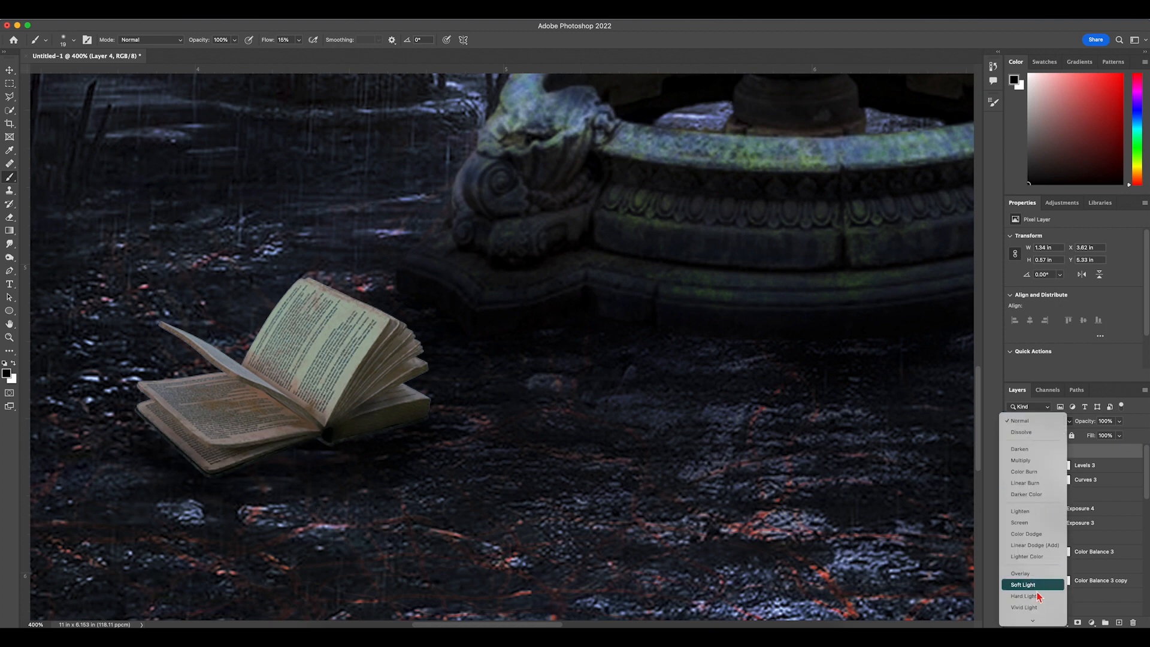
click(1020, 295)
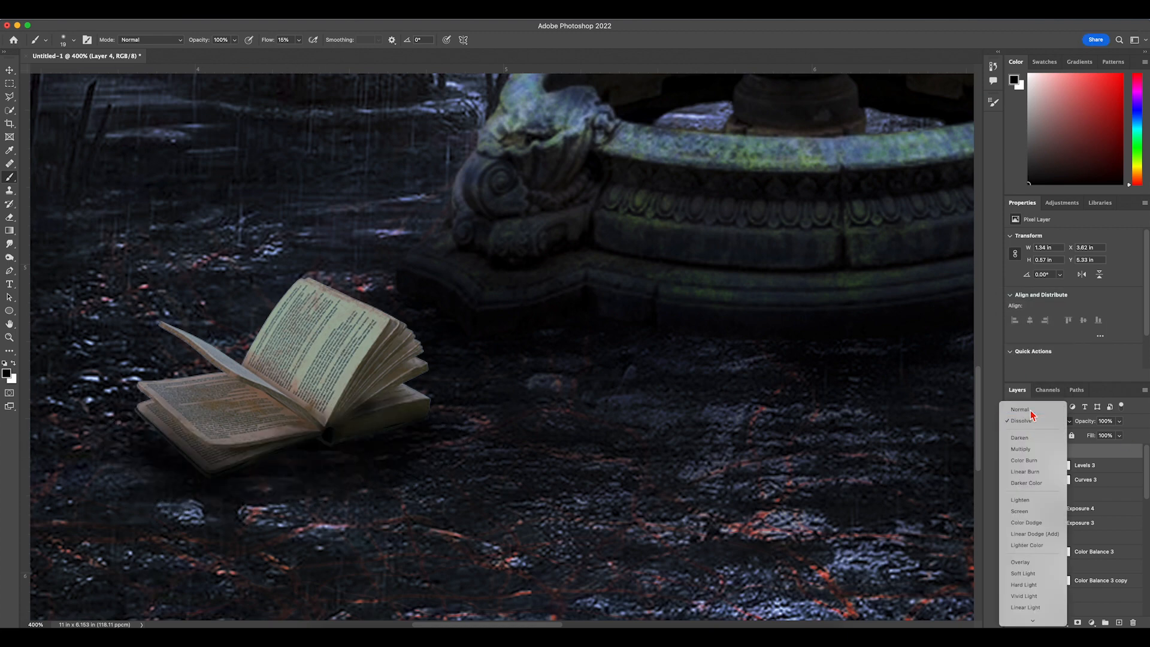
Step: Refine the book's shadow on Layer 4 with the Brush and soften it with the Eraser at 1% flow
key(e)
right_click(385, 389)
drag(466, 415, 441, 415)
click(368, 408)
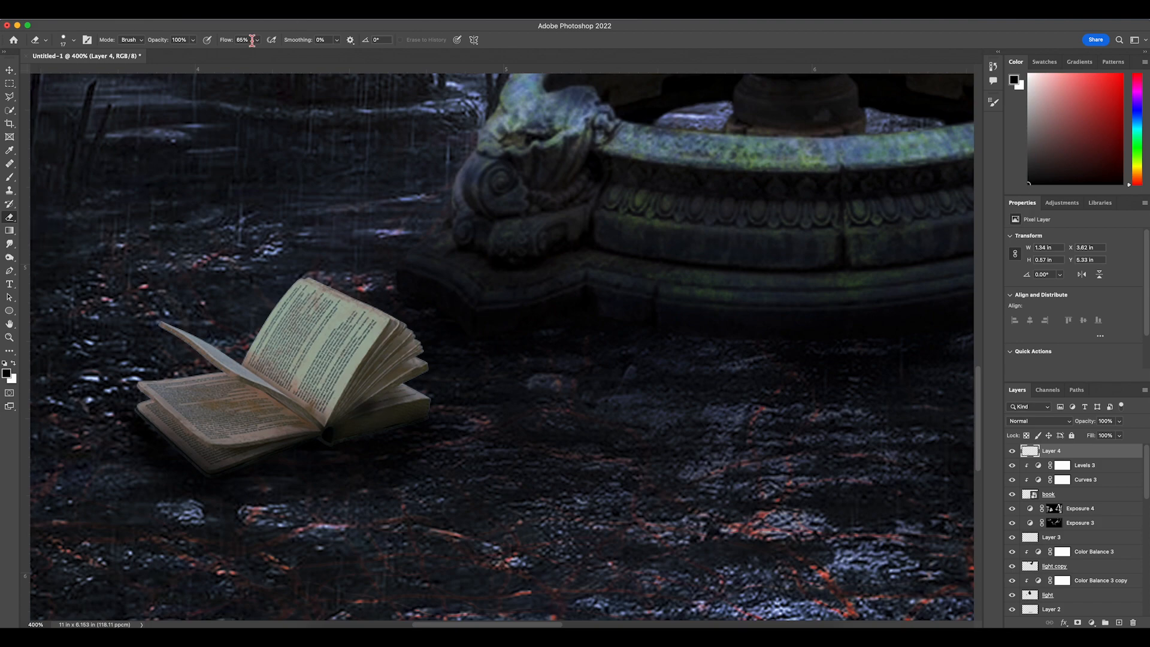
key(b)
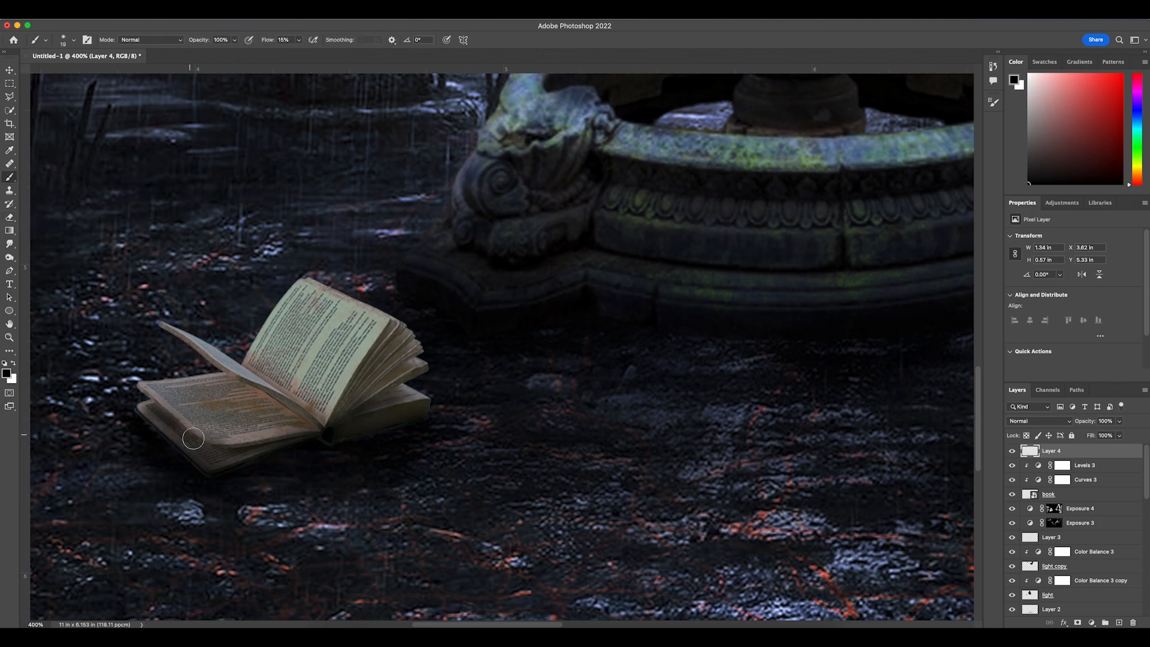
scroll(529, 431, down, 3)
scroll(223, 409, up, 3)
key(e)
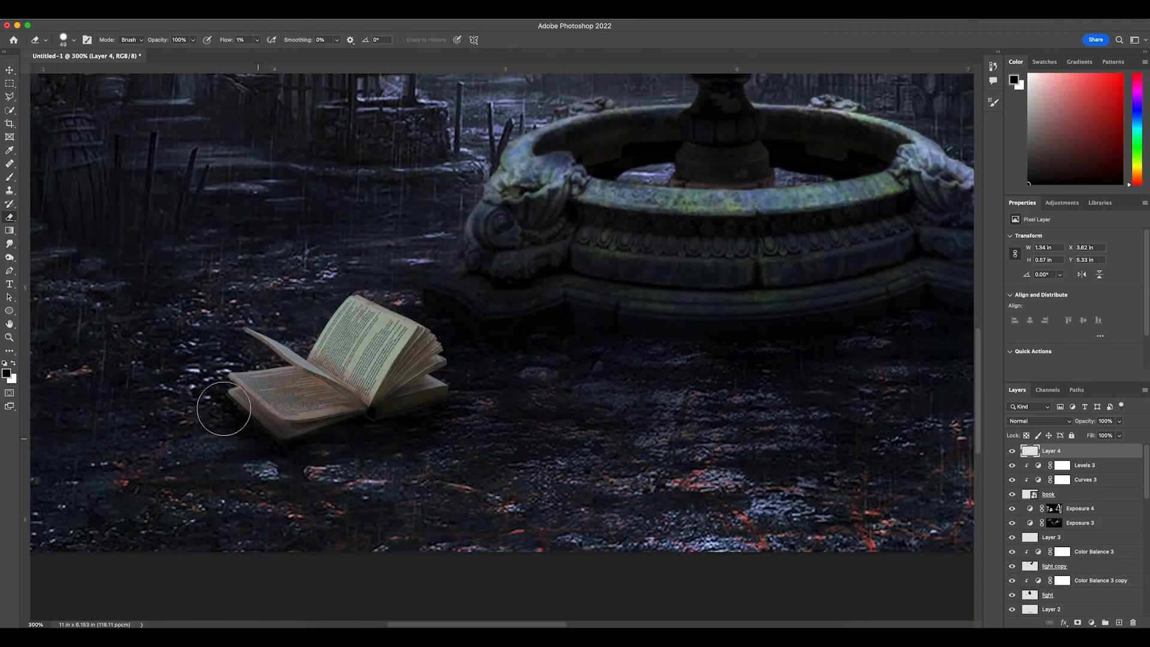
scroll(313, 436, down, 3)
scroll(278, 441, up, 3)
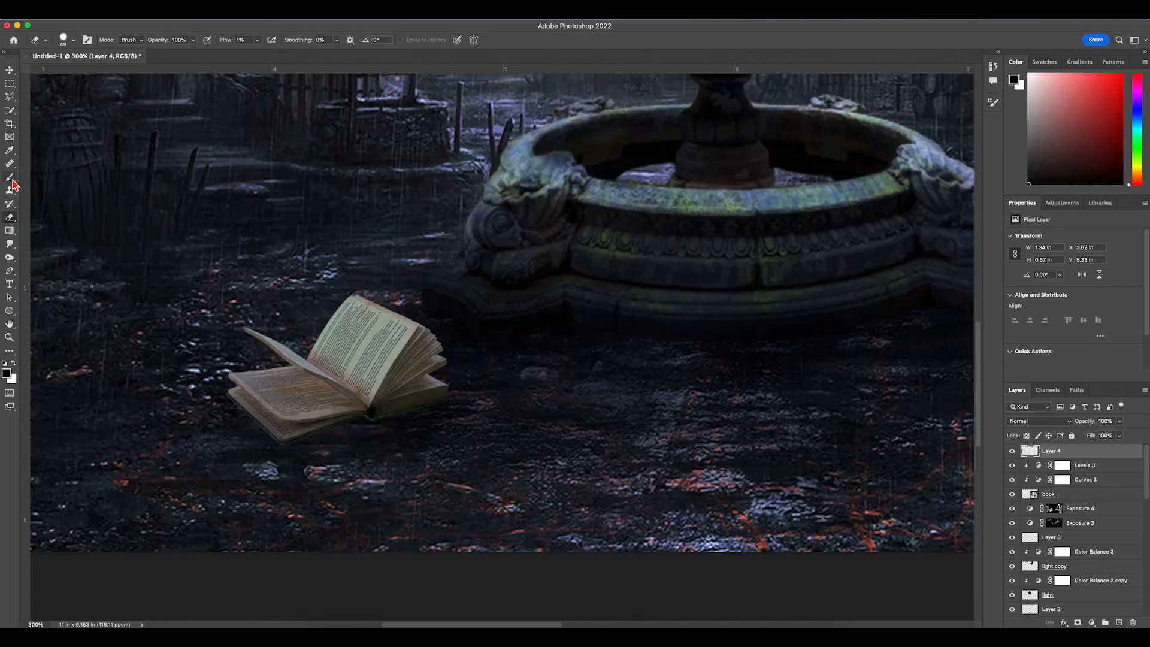
click(10, 179)
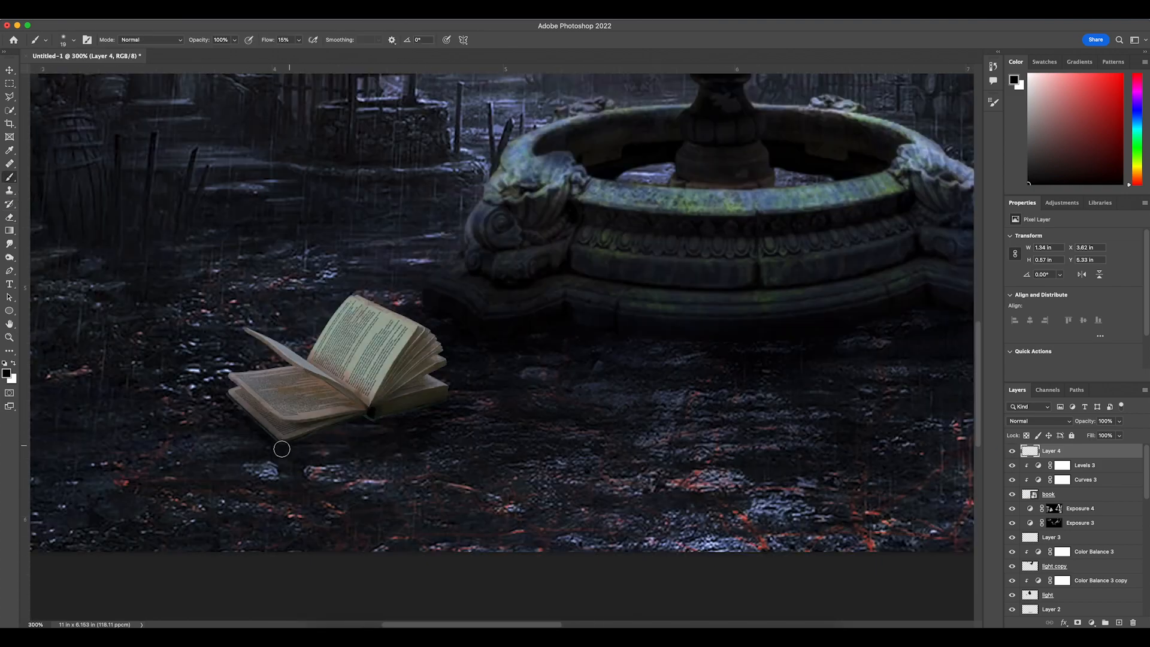
Step: Add an Exposure adjustment clipped to the book at -3.47 and invert its mask
click(1092, 623)
click(1096, 465)
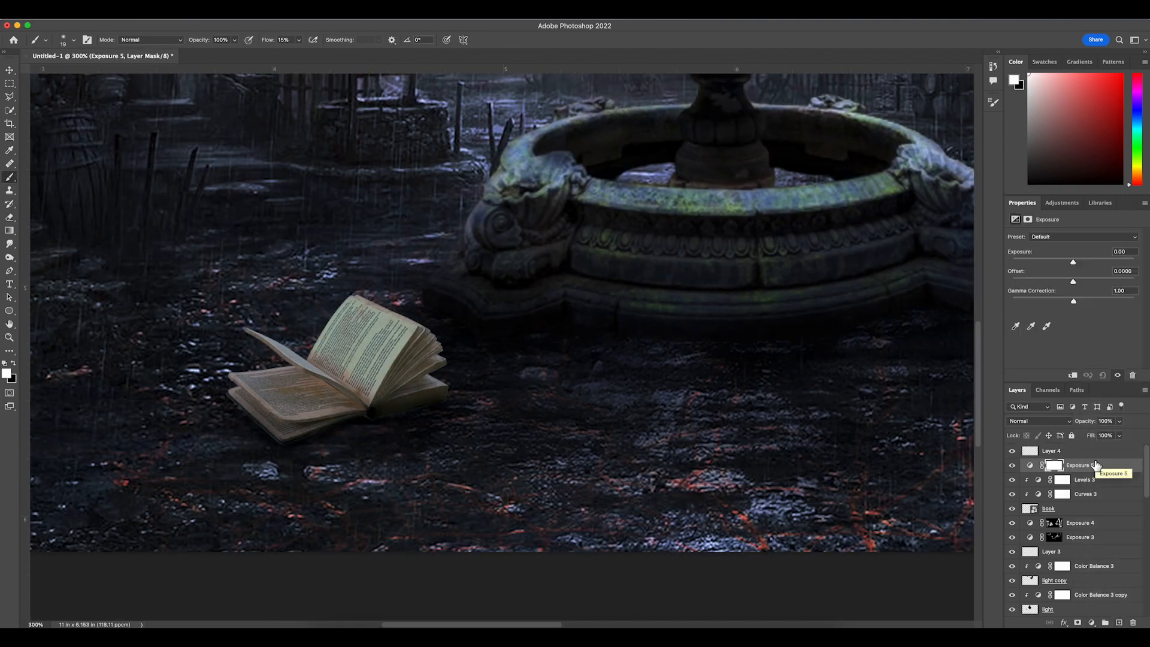
drag(1073, 262, 1041, 262)
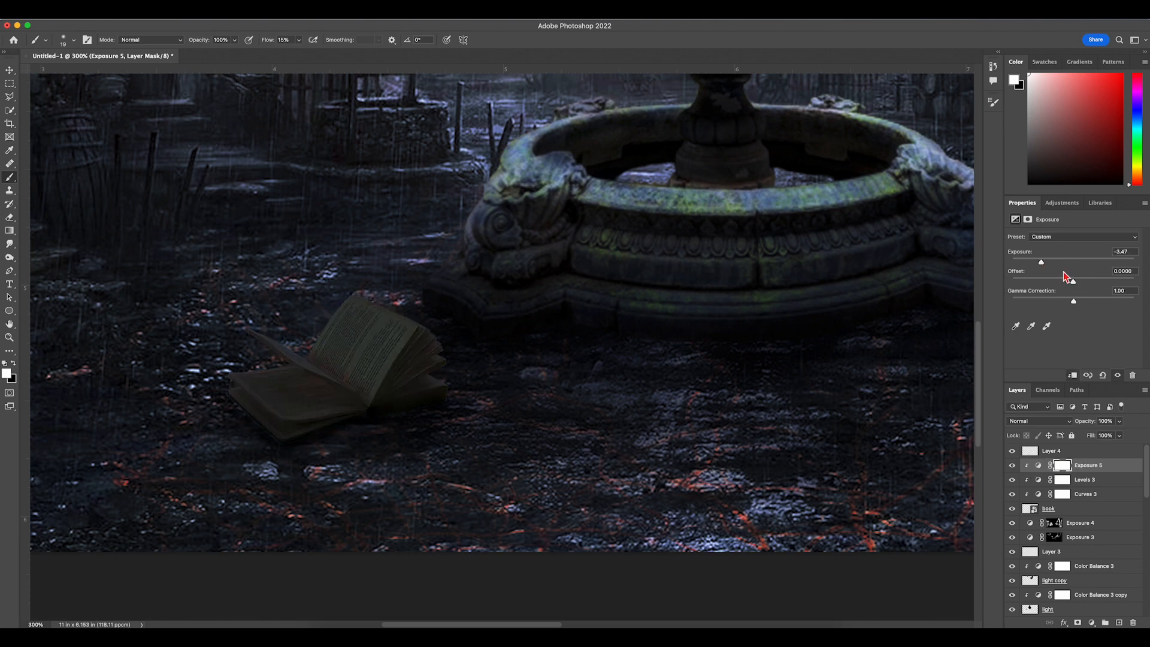
key(super+i)
Step: Reveal the darkening on the book's left pages by erasing on the Exposure 5 mask at 23 px and low flow
click(1060, 452)
click(10, 217)
click(1063, 466)
key(super+plus)
drag(180, 399, 266, 386)
right_click(266, 386)
drag(341, 423, 330, 423)
drag(257, 39, 262, 55)
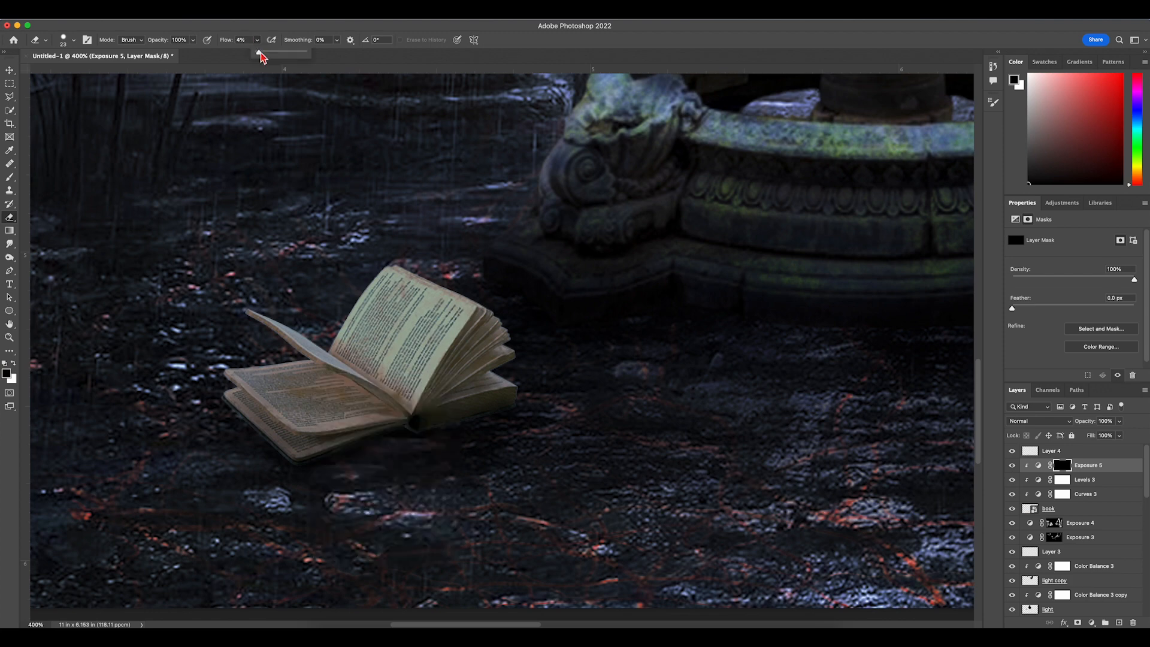
drag(360, 395, 336, 385)
Step: Shade the lower left page beneath the raised leaf on the Exposure 5 mask with a smaller eraser
key(super+plus)
drag(462, 415, 608, 416)
right_click(317, 373)
drag(380, 409, 377, 409)
drag(401, 373, 404, 378)
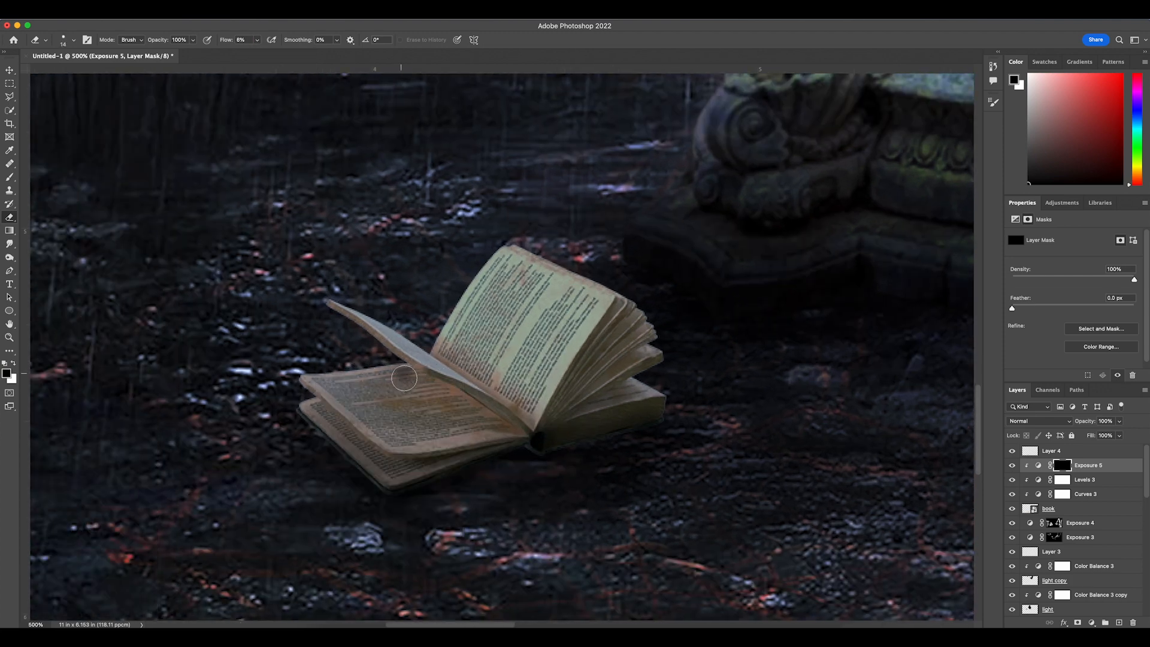
drag(481, 414, 525, 462)
Step: Broaden the shading across the book's left page and toward the spine with a 33 px eraser on the mask
right_click(459, 425)
mouse_move(412, 388)
mouse_down()
mouse_move(405, 382)
mouse_move(473, 440)
mouse_up()
mouse_move(348, 457)
mouse_down()
mouse_move(379, 466)
mouse_move(464, 417)
mouse_move(496, 422)
mouse_up()
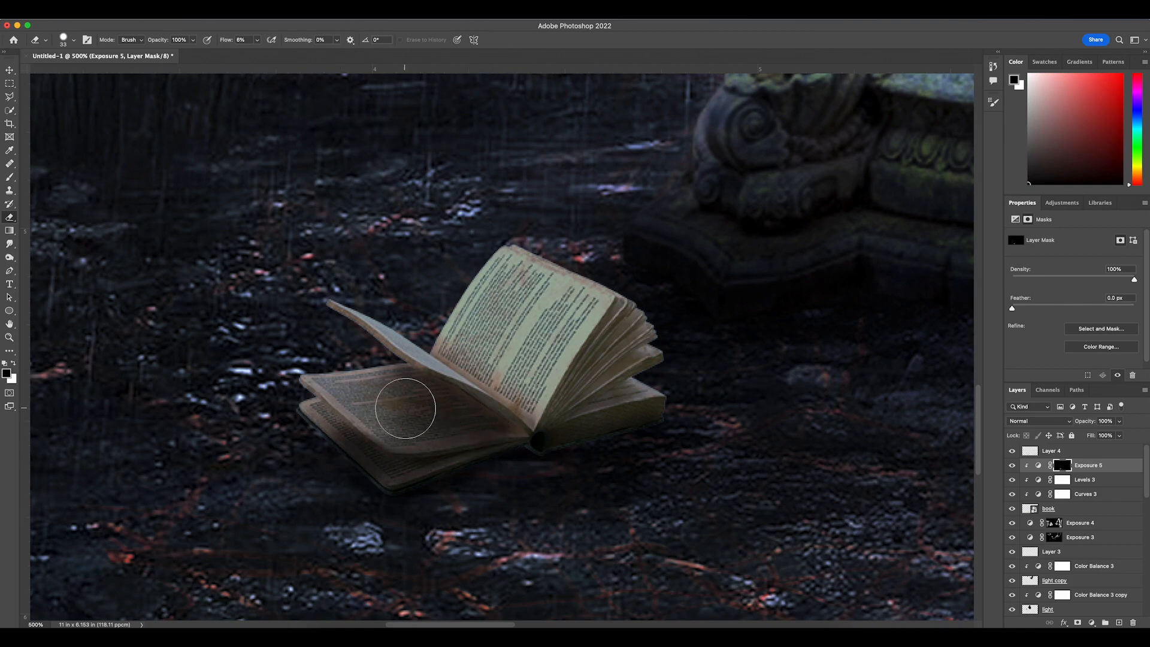
drag(406, 408, 465, 425)
key(super+minus)
key(super+minus)
key(super+minus)
key(super+plus)
key(super+plus)
drag(455, 358, 546, 406)
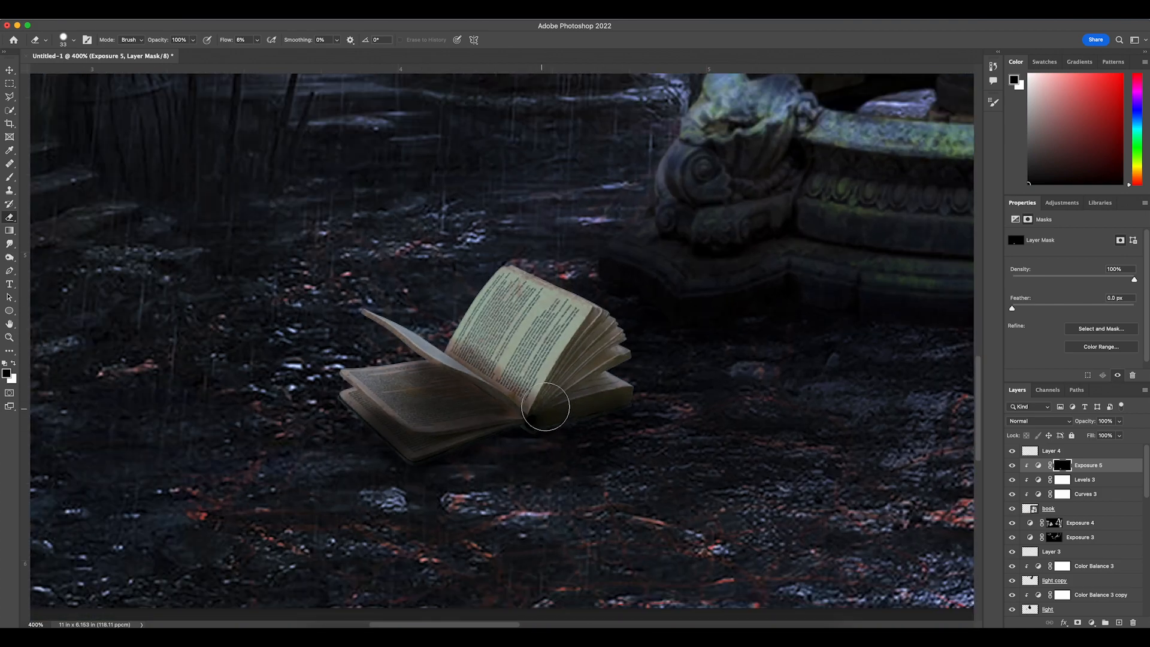
Step: Darken the page edges right of the book's spine on the Exposure 5 mask with a 17 px eraser
key(super+plus)
key(super+plus)
right_click(602, 380)
drag(665, 409, 659, 409)
drag(619, 362, 567, 435)
key(super+minus)
key(super+minus)
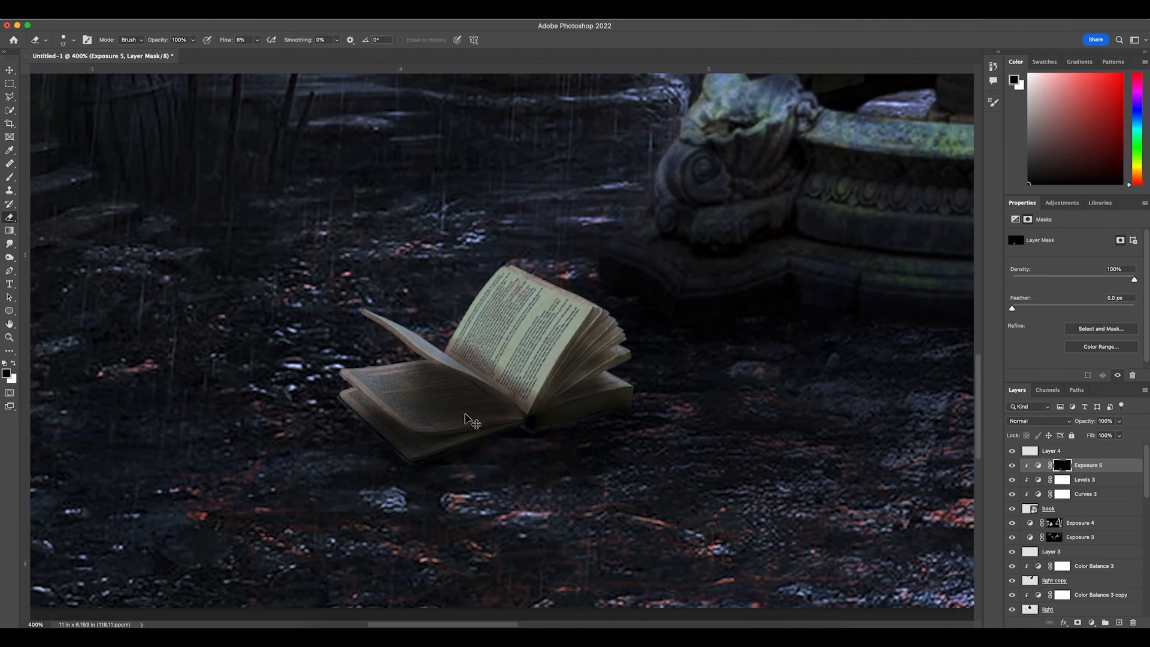
Step: Add a brightening Exposure adjustment clipped to the book above Exposure 5 and invert its mask to black
key(super+1)
key(super+plus)
key(super+plus)
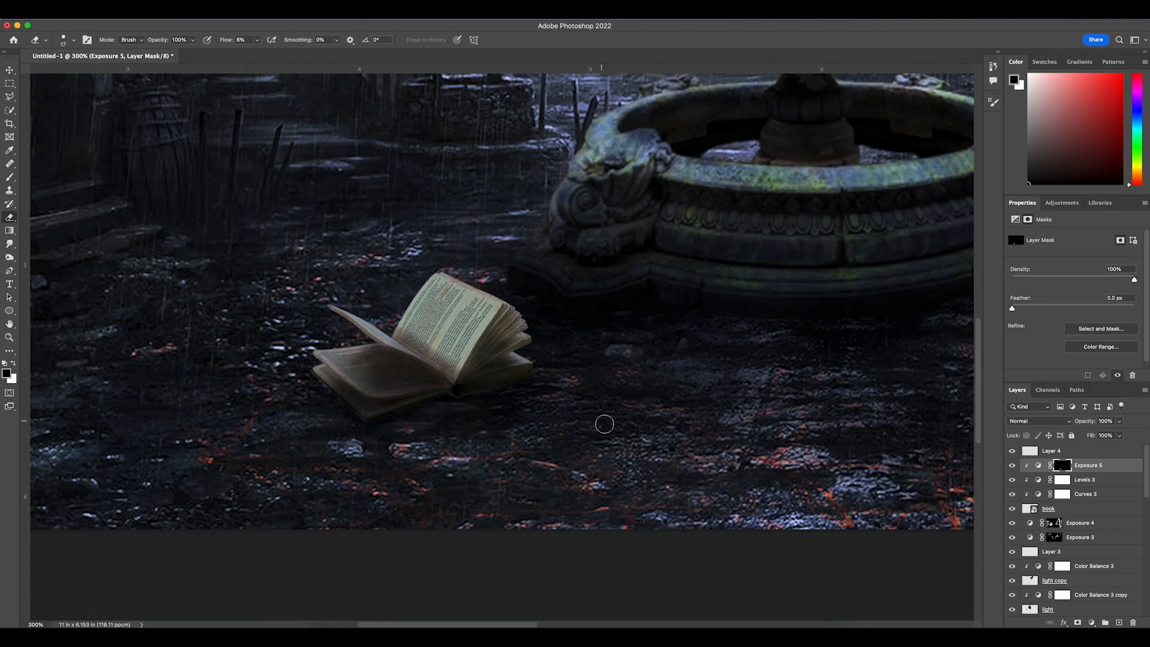
key(super+minus)
key(super+minus)
key(super+minus)
click(1087, 464)
alt+click(1021, 471)
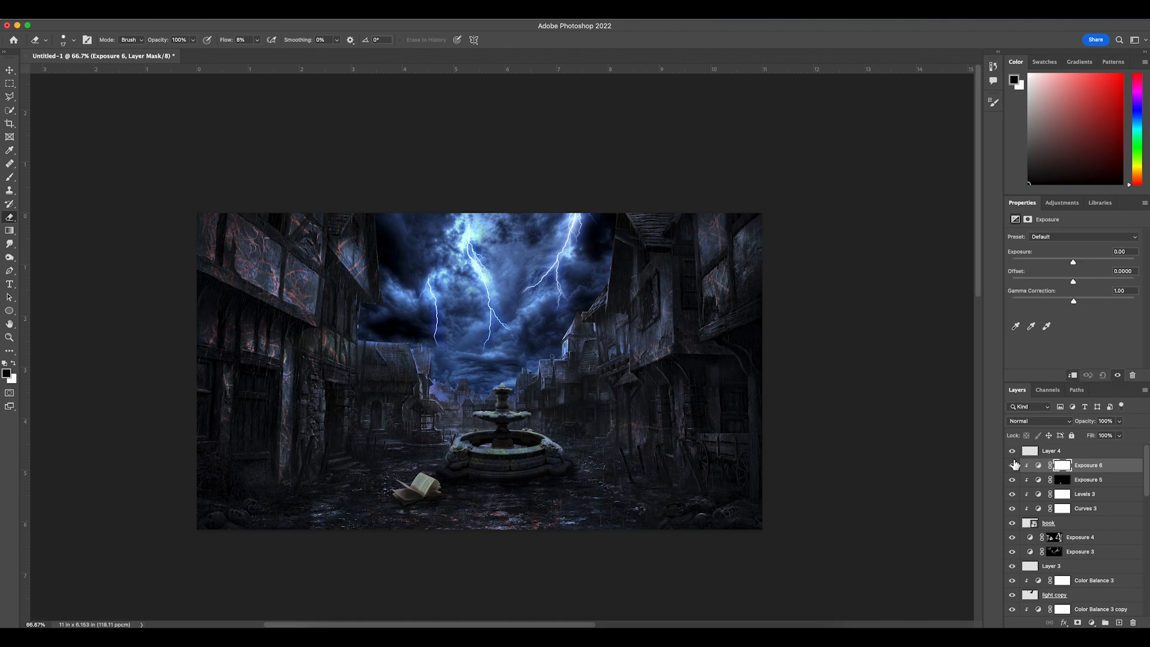
drag(1074, 262, 1093, 264)
key(super+plus)
key(super+plus)
key(super+plus)
key(super+plus)
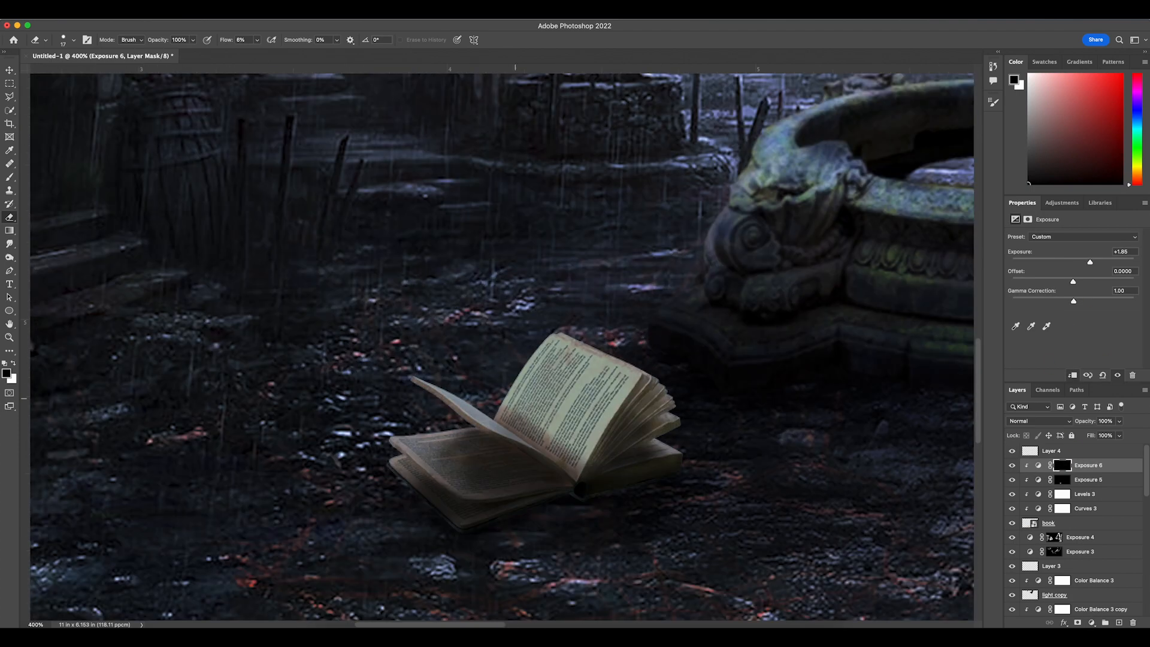
Step: Brighten the edges of the book's left pages by erasing on the Exposure 6 mask at 12 px and low flow
key(bracketleft)
key(bracketleft)
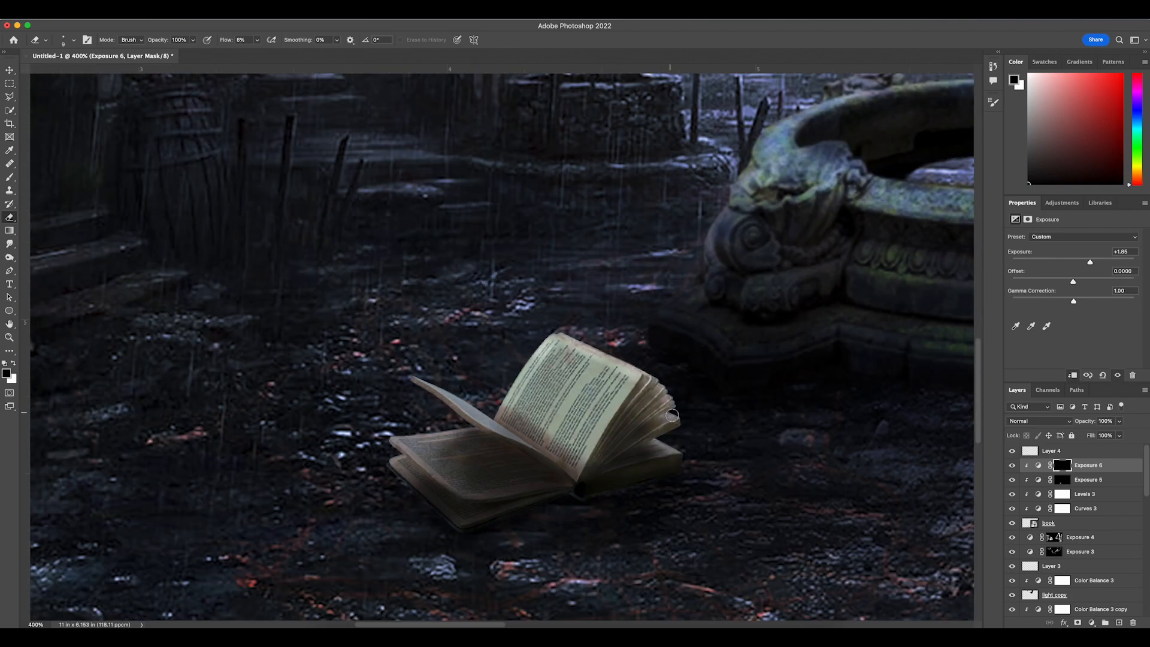
right_click(434, 464)
drag(484, 469, 479, 482)
right_click(453, 473)
drag(514, 469, 507, 470)
drag(401, 465, 462, 515)
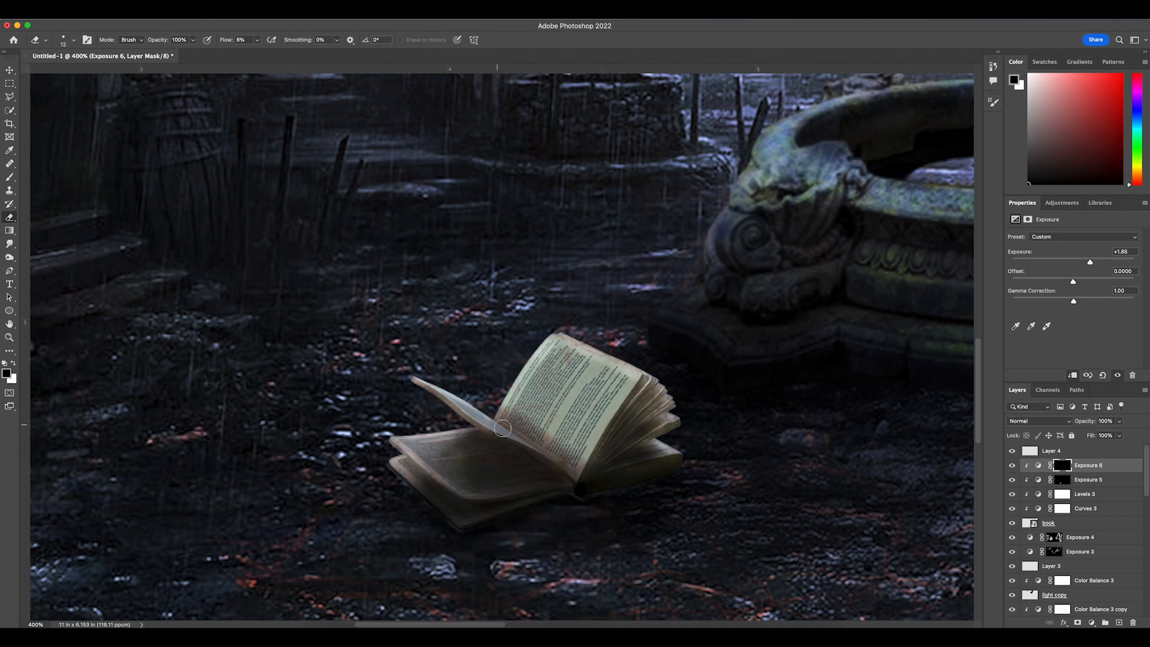
Step: Lighten the upper edge of the book's right page on the Exposure 6 mask with a 36 px eraser at 1% flow
key(super+minus)
right_click(570, 392)
drag(624, 417, 637, 417)
click(257, 40)
drag(256, 52, 252, 52)
mouse_move(548, 347)
mouse_down()
mouse_move(557, 387)
mouse_move(590, 362)
mouse_up()
key(super+minus)
key(super+minus)
key(super+minus)
scroll(459, 445, up, 5)
scroll(459, 446, right, 4)
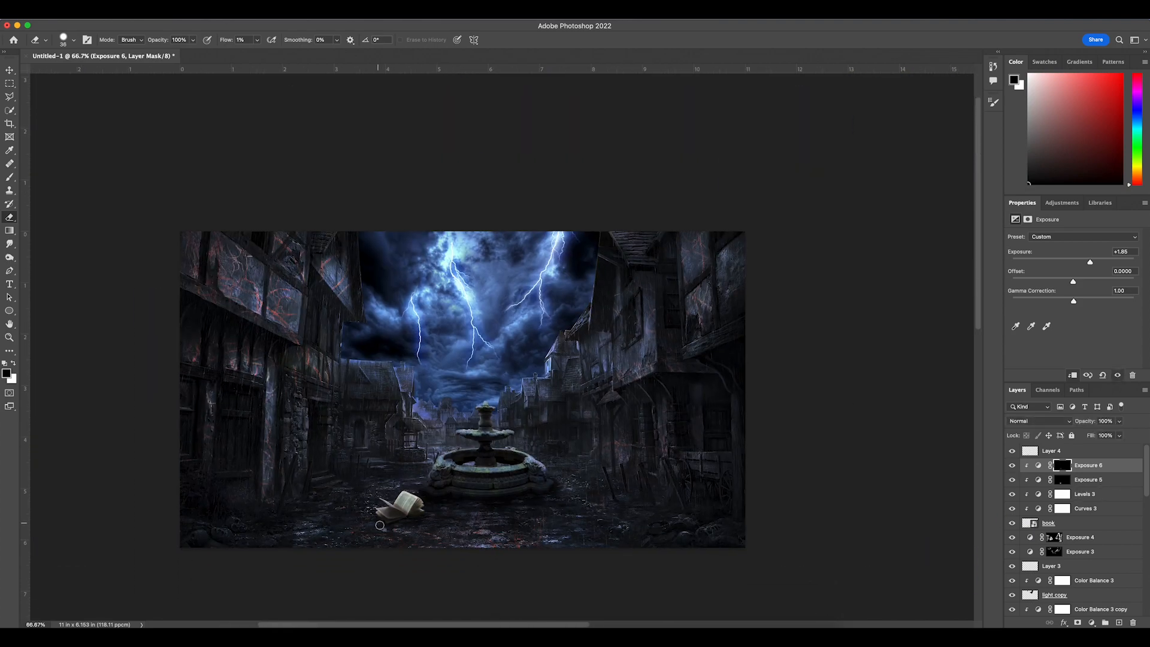
Step: Add a bright cyan Solid Color fill layer clipped to the book
click(1091, 623)
click(1101, 391)
click(219, 314)
click(182, 257)
click(310, 251)
alt+click(1024, 472)
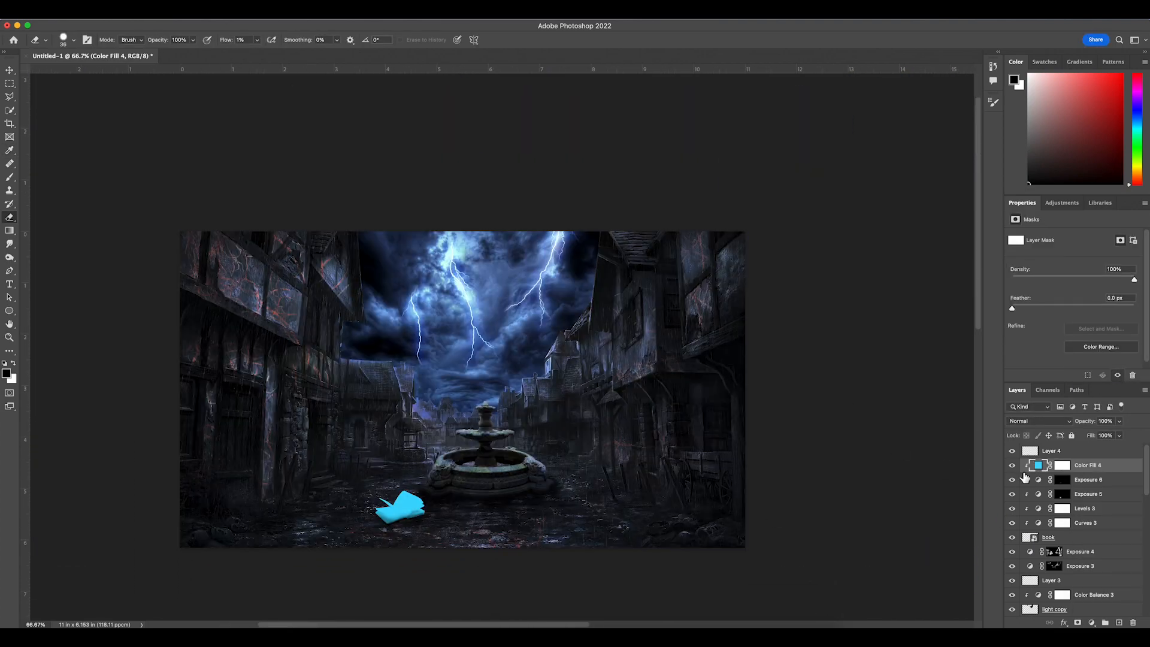
Step: Limit Color Fill 4 to the book's lighter tones by raising the underlying layer's Blend If shadow limit
right_click(1127, 466)
click(1042, 105)
drag(764, 334, 777, 333)
drag(778, 333, 843, 337)
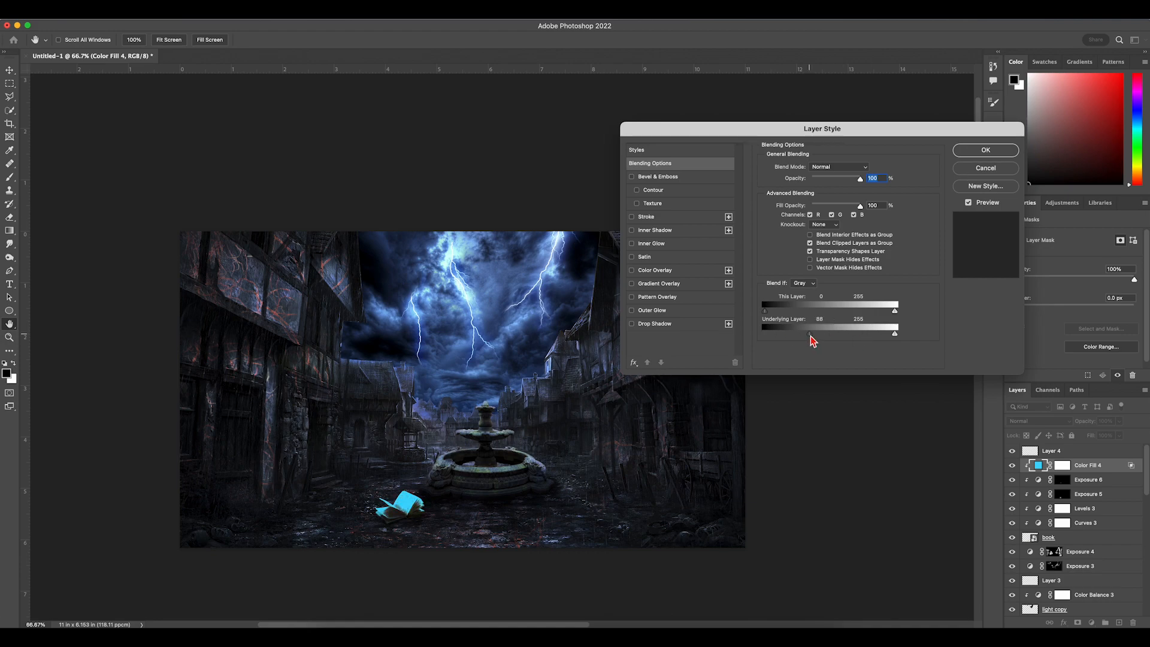
click(986, 150)
Step: Change the Color Fill 4 colour to the muted blue #518b9a
double_click(1038, 466)
click(194, 304)
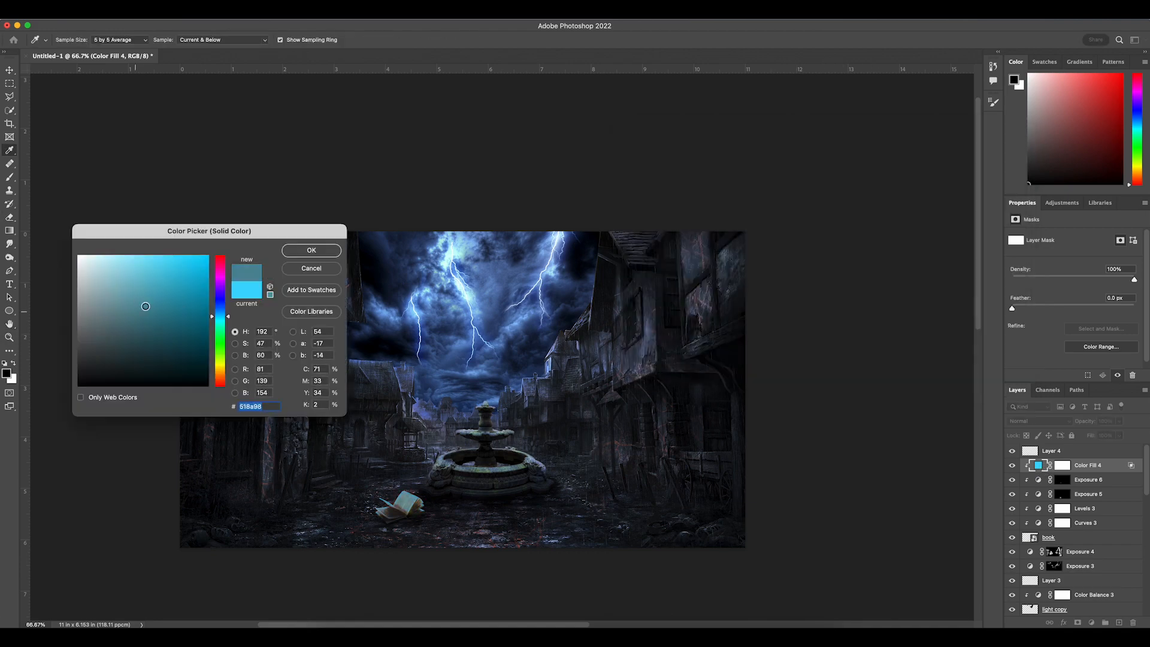
click(312, 250)
Step: Invert the Color Fill 4 mask to black and softly reveal the blue tint over the book's pages at 1% flow
click(1063, 466)
key(super+plus)
key(super+plus)
drag(392, 514, 633, 129)
key(super+i)
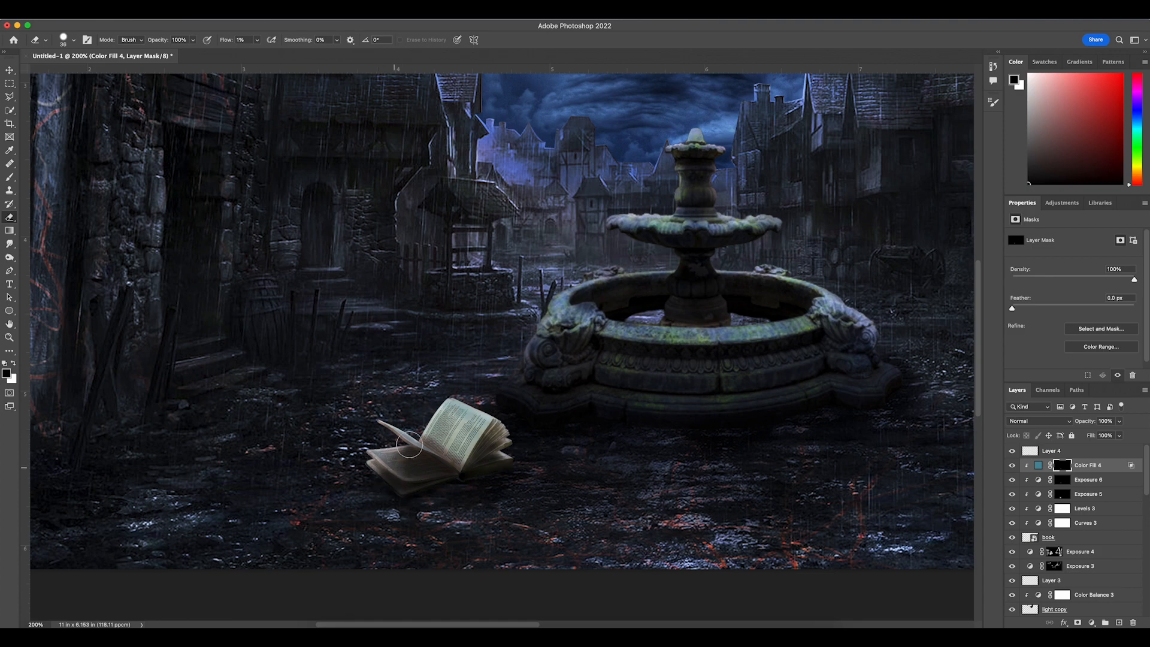
key(super+minus)
key(super+minus)
key(super+minus)
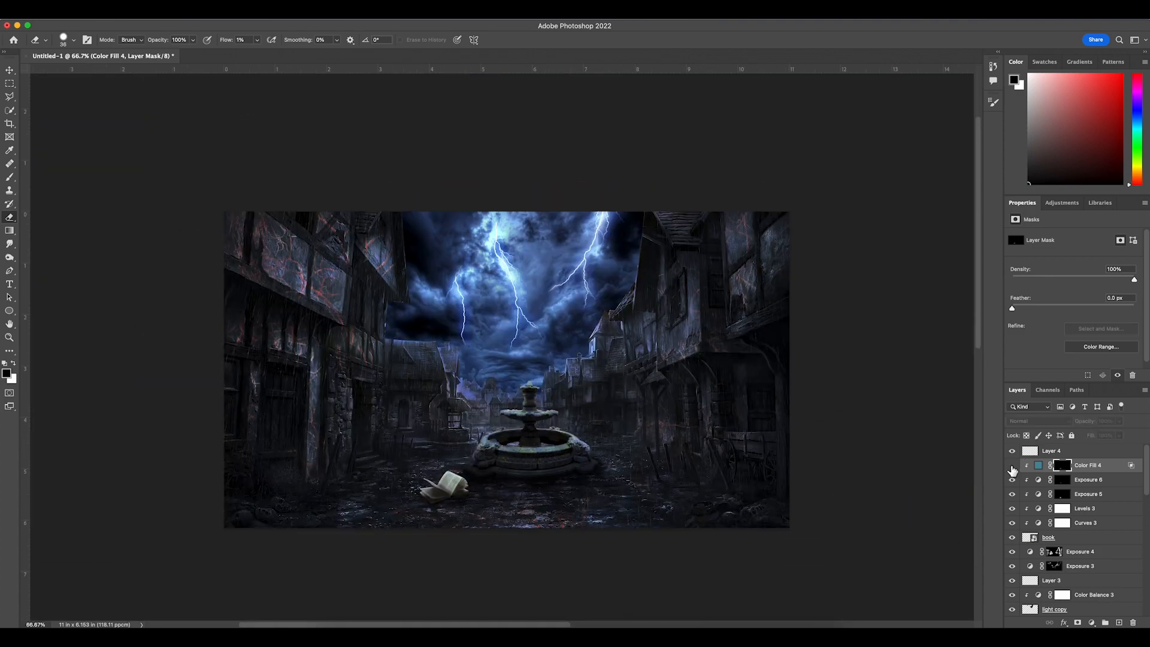
Step: Group the book layer with its clipped adjustments, name the group book, and select Layer 4
shift+click(1085, 538)
key(super+g)
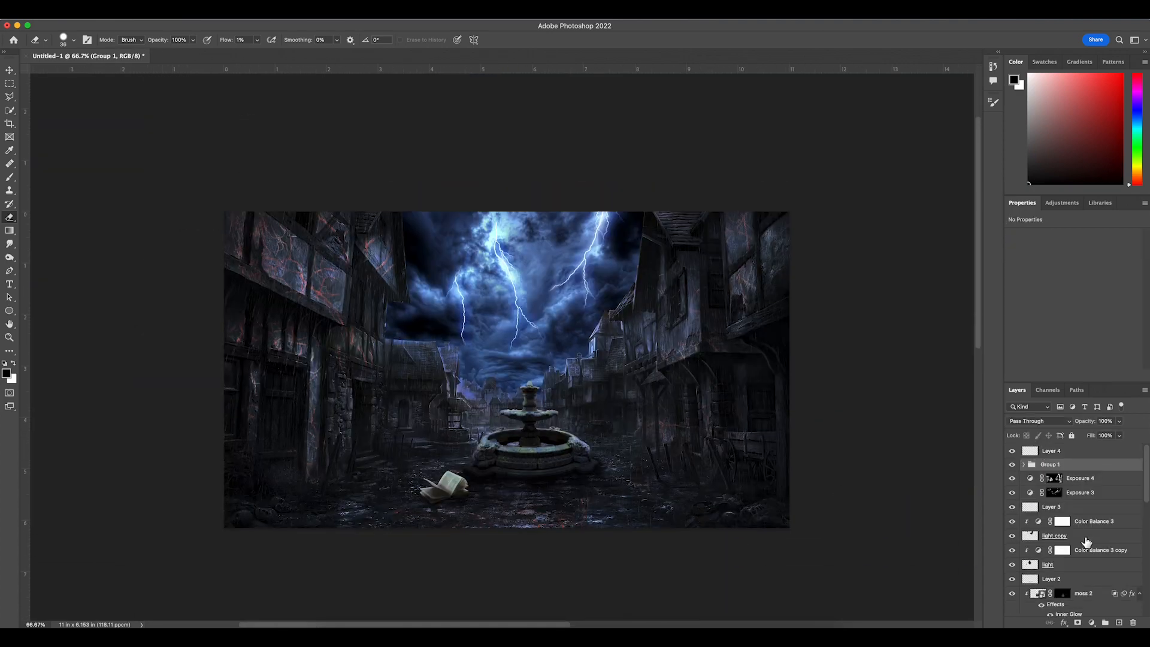
click(1097, 454)
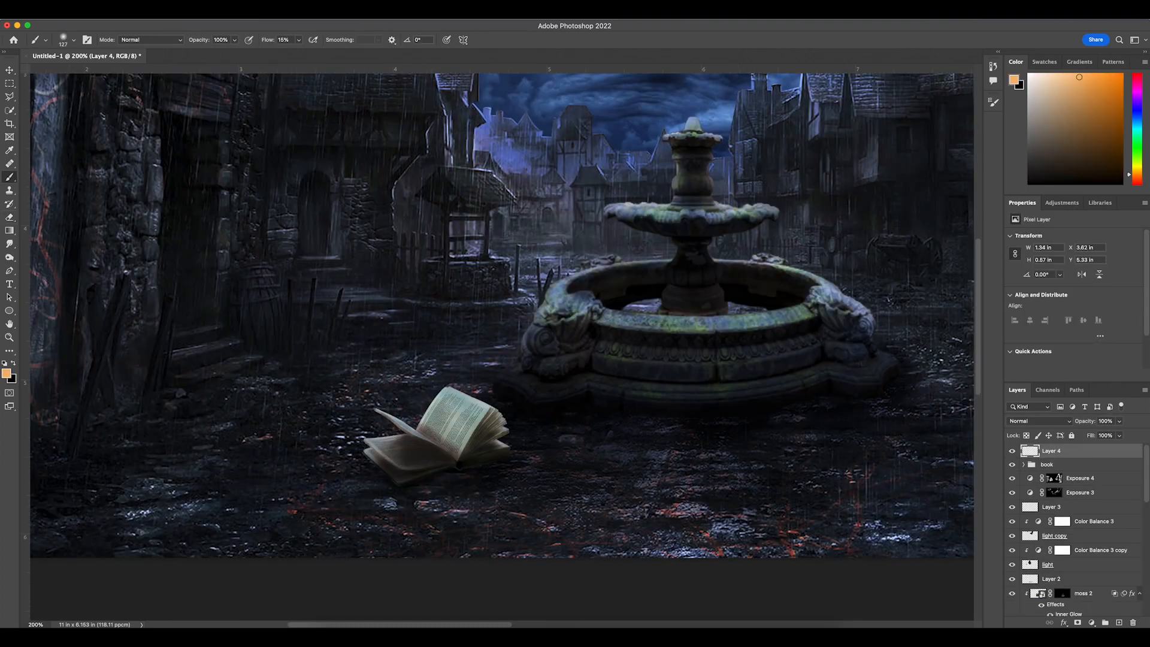
Step: Paint a soft 127 px orange (#ff8a00) spot on a new top layer, above and beside the book
click(7, 373)
click(316, 249)
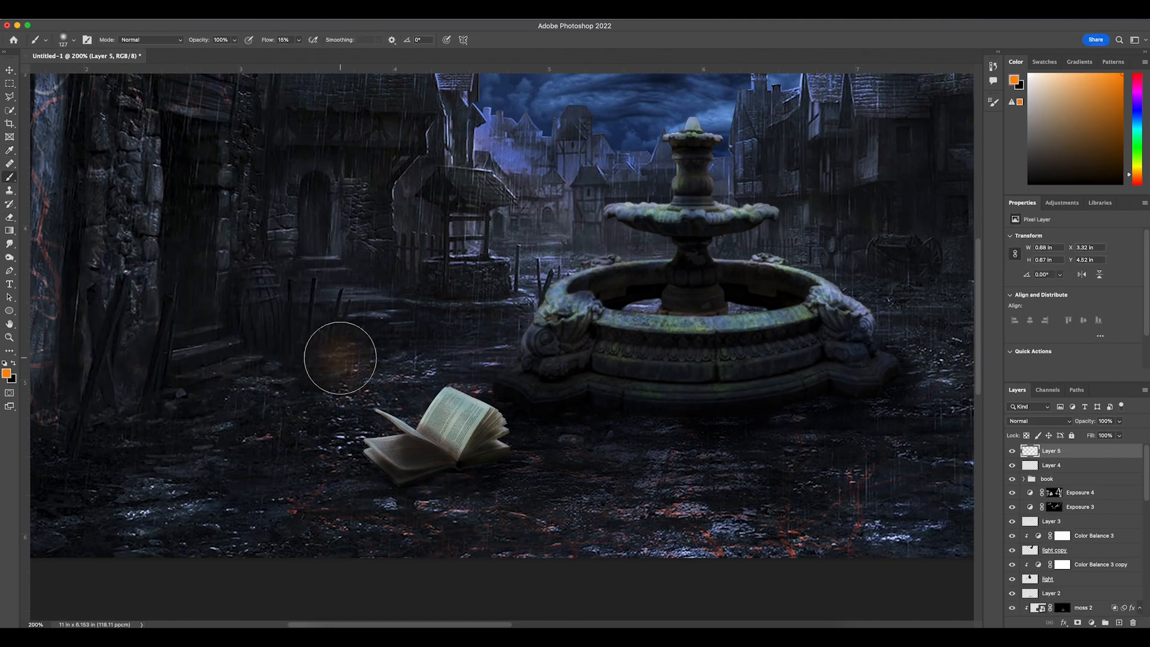
click(339, 356)
Step: Pick a yellow-orange and paint smaller soft spots inside the orange glow on Layer 5
click(6, 374)
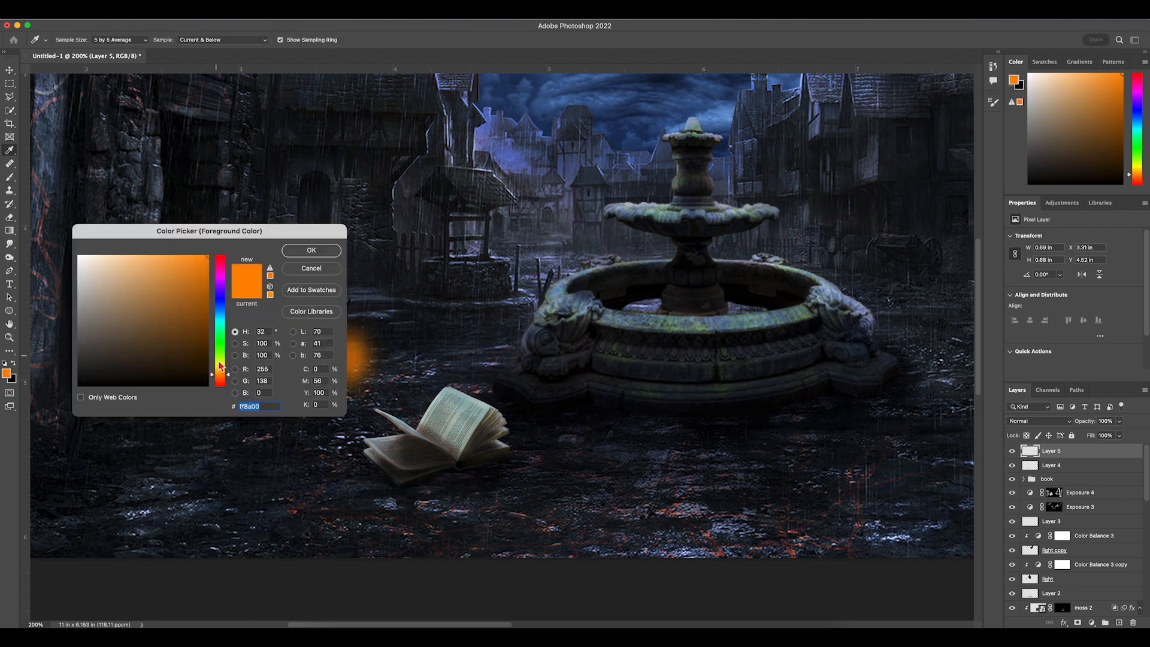
click(185, 262)
click(185, 262)
click(220, 368)
click(184, 262)
click(219, 372)
click(311, 250)
right_click(335, 356)
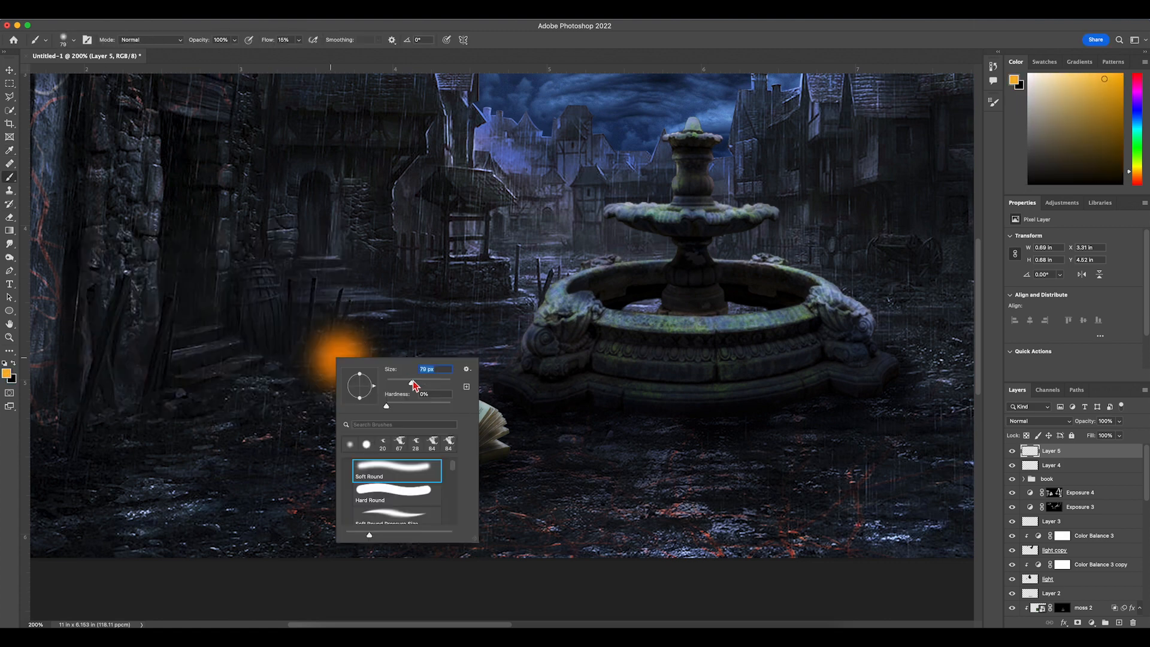
drag(415, 383, 409, 384)
click(339, 355)
right_click(338, 356)
click(339, 358)
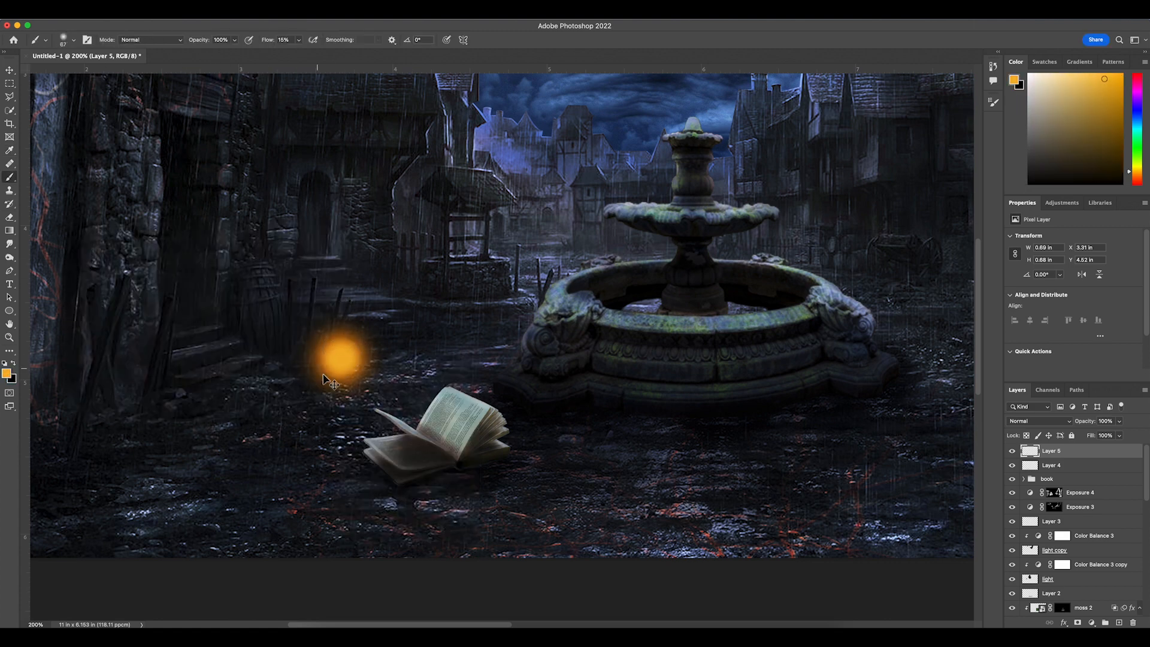
right_click(340, 355)
click(340, 357)
Step: Add a paler yellow centre to the glow with a smaller soft brush
click(7, 373)
click(155, 259)
click(311, 250)
right_click(340, 358)
click(344, 359)
drag(409, 385, 407, 385)
right_click(342, 358)
Step: Paint a white core in the middle of the glow with a soft brush
click(7, 373)
click(79, 255)
click(311, 250)
right_click(340, 359)
click(340, 359)
right_click(341, 357)
click(340, 358)
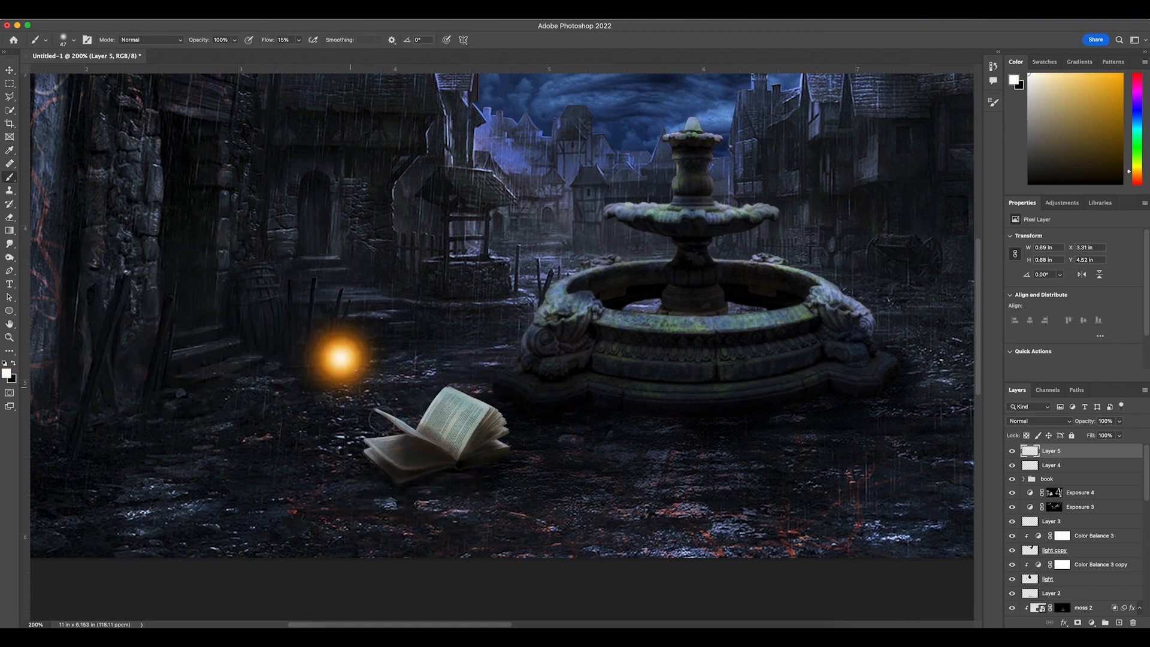
Step: Set Layer 5 to Linear Dodge (Add) and move the glow onto the book's open pages
key(super+equal)
click(1039, 421)
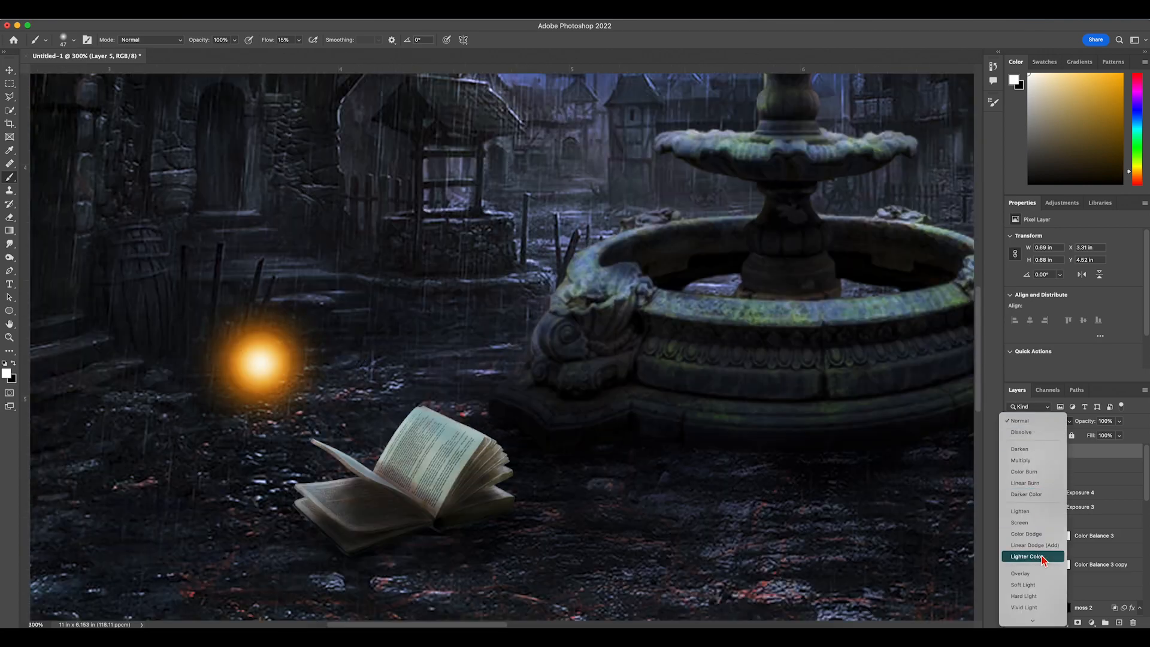
click(1040, 546)
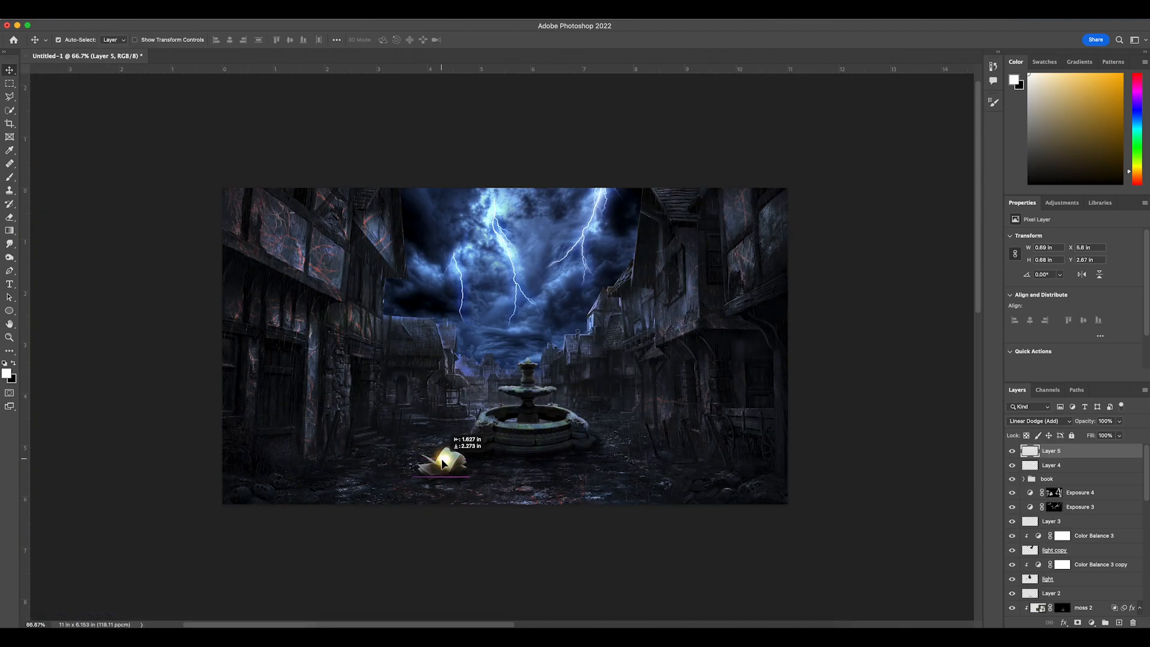
drag(441, 460, 439, 460)
key(super+equal)
key(super+equal)
scroll(442, 460, down, 5)
scroll(441, 460, left, 3)
Step: Distort the glow to widen it, especially along its lower edge, and place it at the book's spine
key(super+t)
right_click(469, 364)
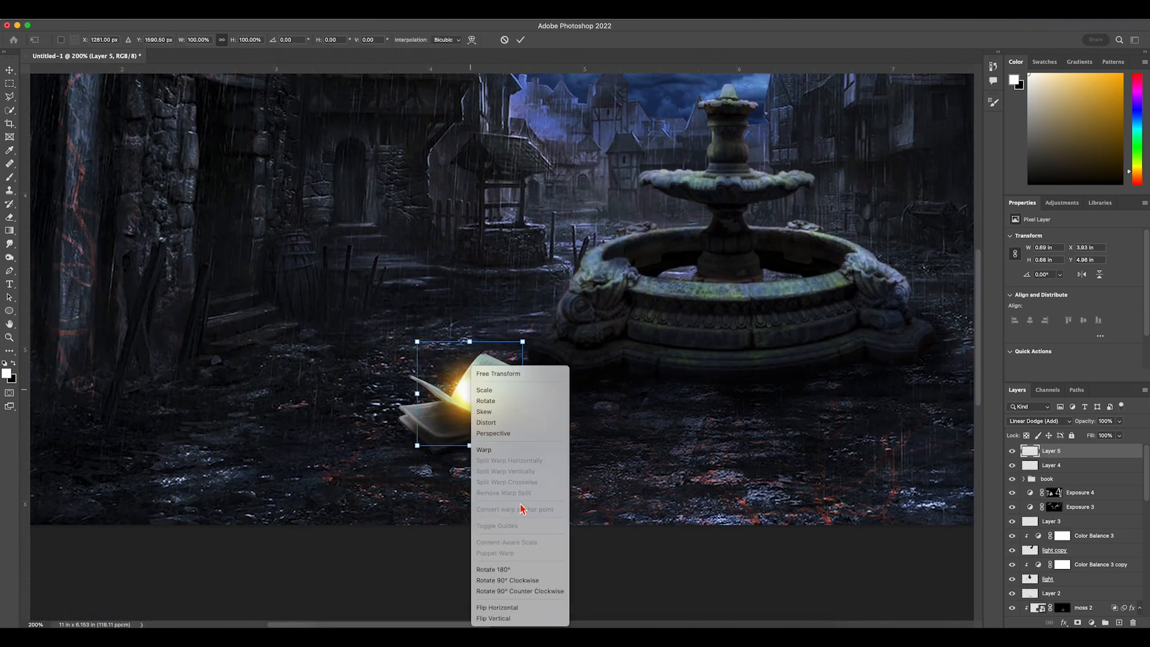
click(488, 421)
drag(522, 342, 541, 343)
drag(523, 445, 565, 444)
drag(480, 391, 484, 405)
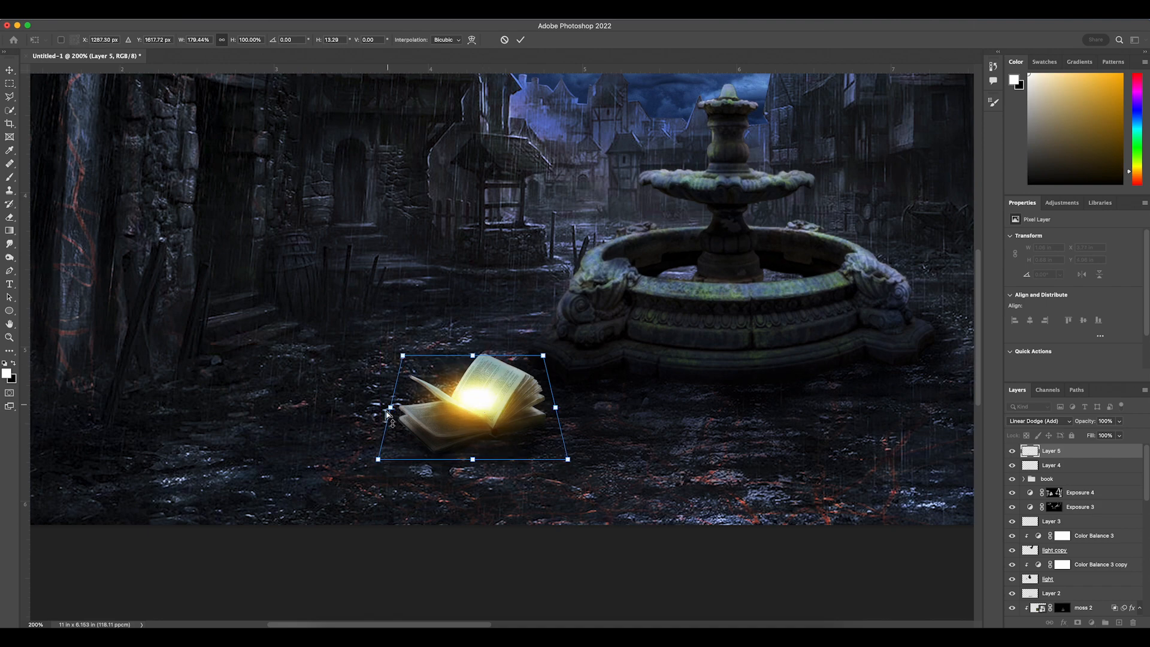
drag(389, 410, 471, 400)
drag(570, 469, 582, 468)
drag(485, 403, 487, 403)
key(Return)
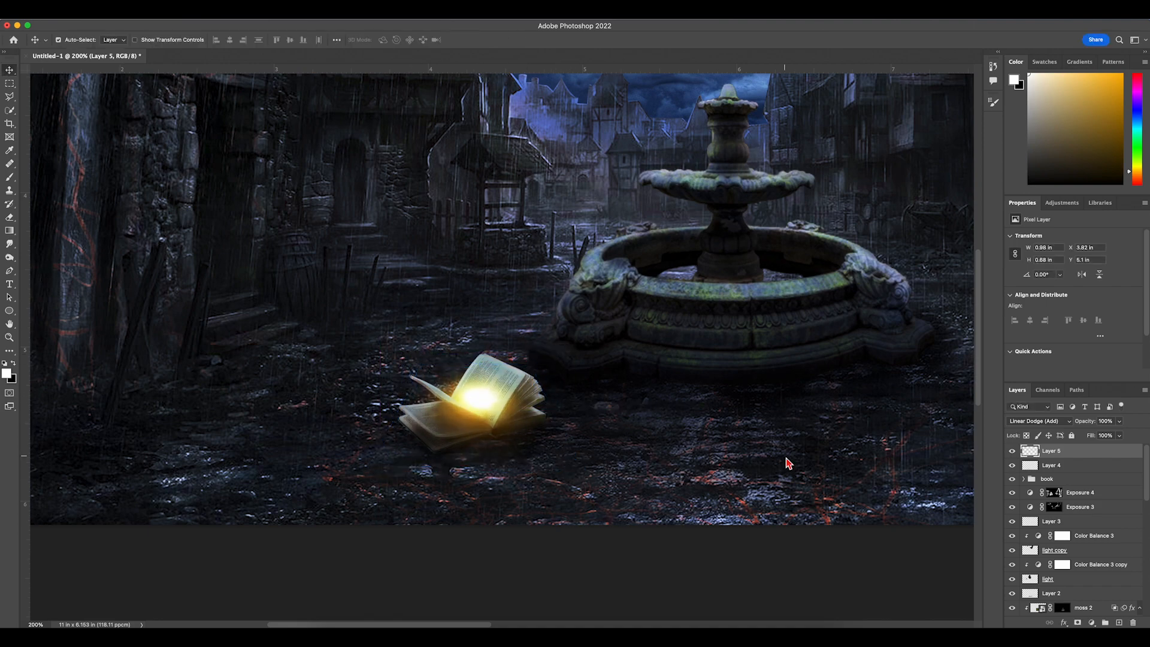
Step: Add a golden-yellow Solid Color fill layer clipped to the book group
key(super+minus)
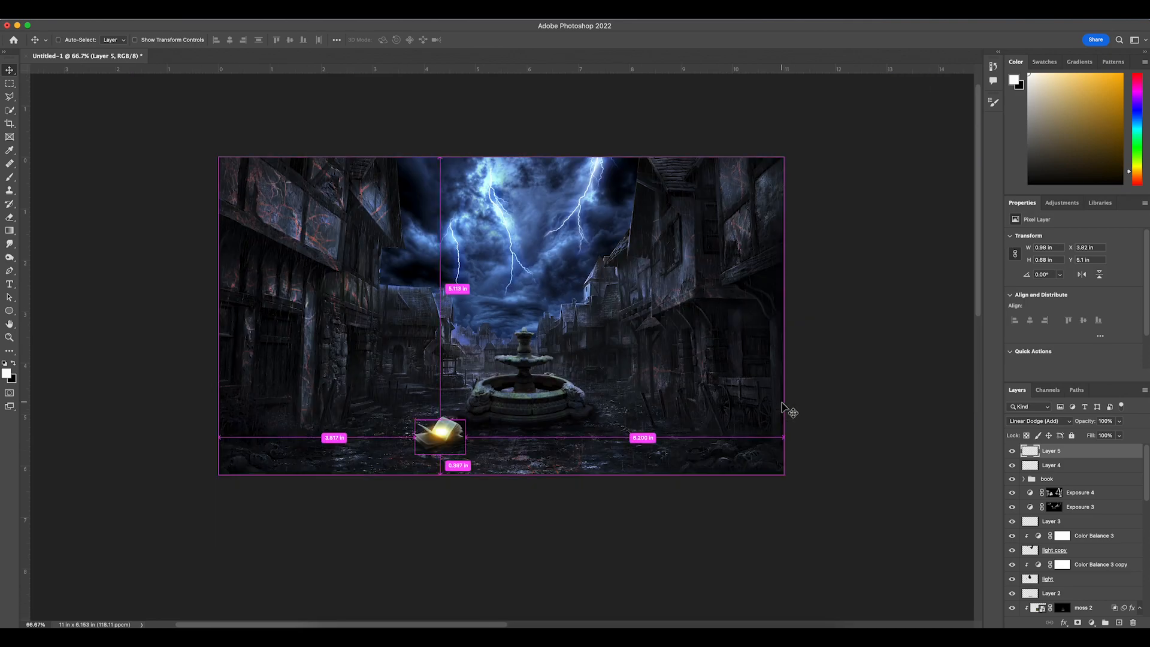
scroll(486, 462, up, 3)
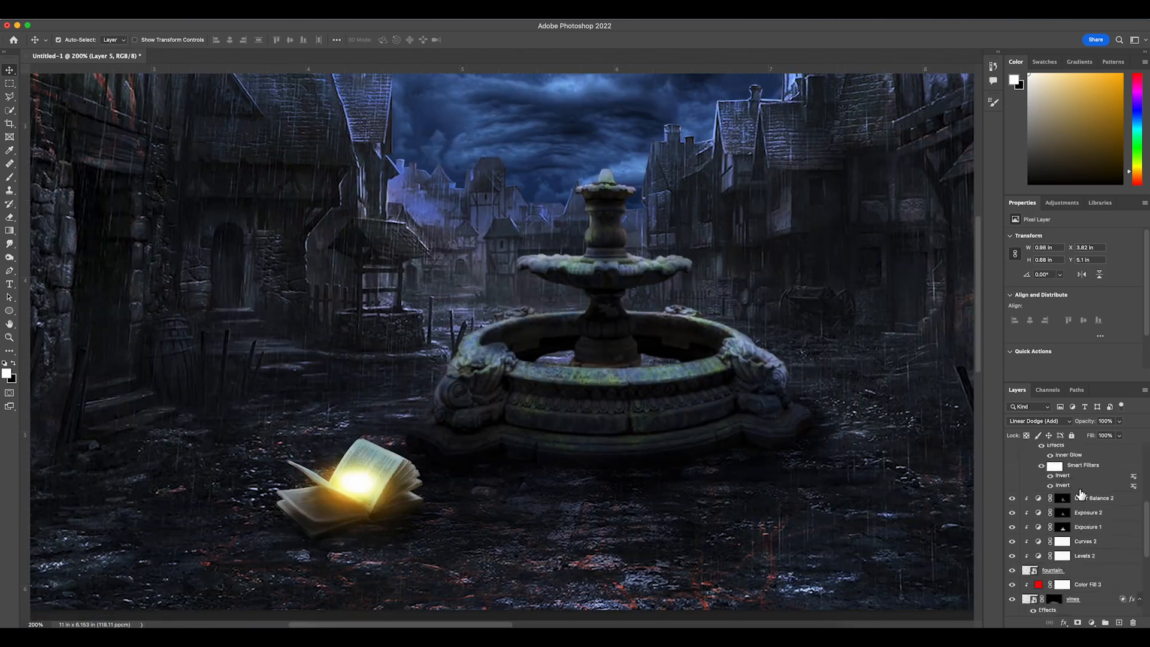
click(1076, 484)
click(1077, 491)
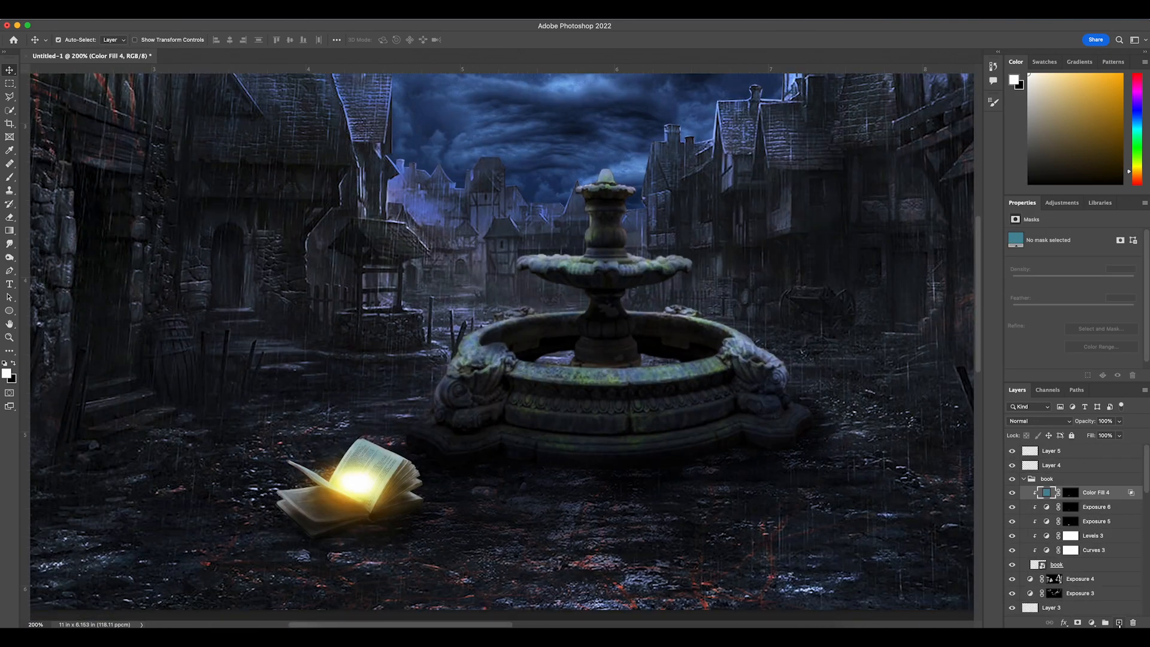
click(1032, 481)
click(1093, 623)
click(1089, 388)
click(220, 365)
click(209, 256)
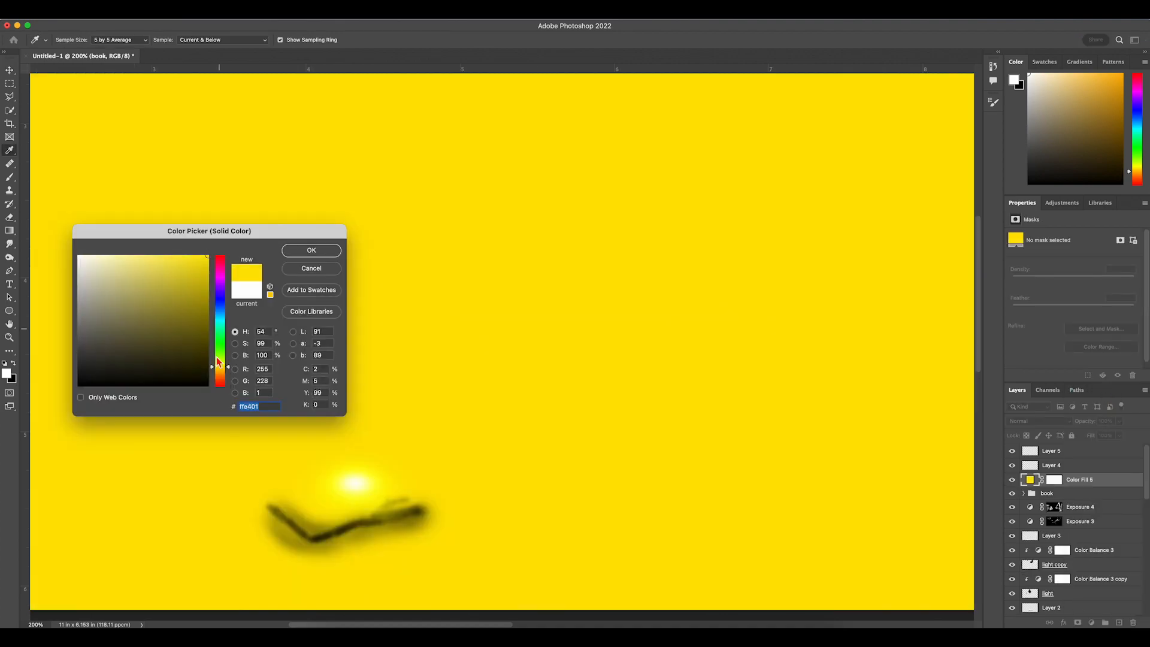
drag(220, 364, 220, 367)
click(311, 249)
key(alt+super+g)
Step: Limit Color Fill 5 to the book's lighter tones by raising the underlying layer's Blend If shadow limit
right_click(1108, 481)
click(1012, 106)
drag(761, 333, 870, 336)
click(986, 153)
Step: Invert the Color Fill 5 mask to black and paint golden light onto the pages with a 41 px brush at 1% flow
click(1062, 481)
key(super+i)
super+click(411, 467)
key(b)
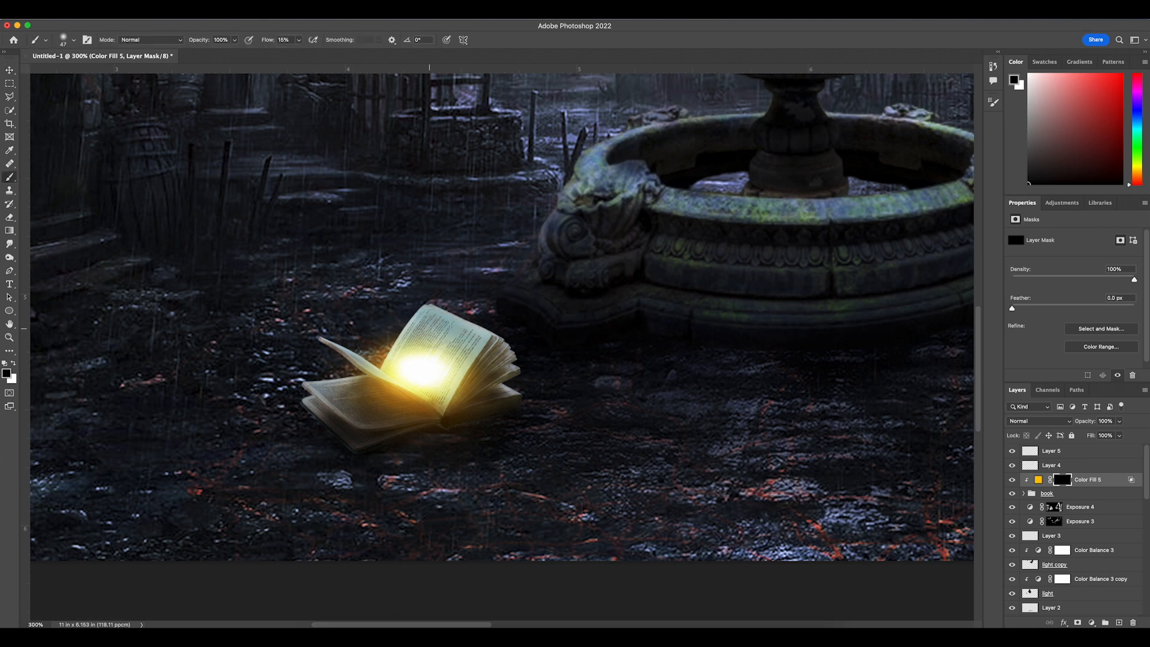
key(x)
right_click(439, 324)
click(298, 40)
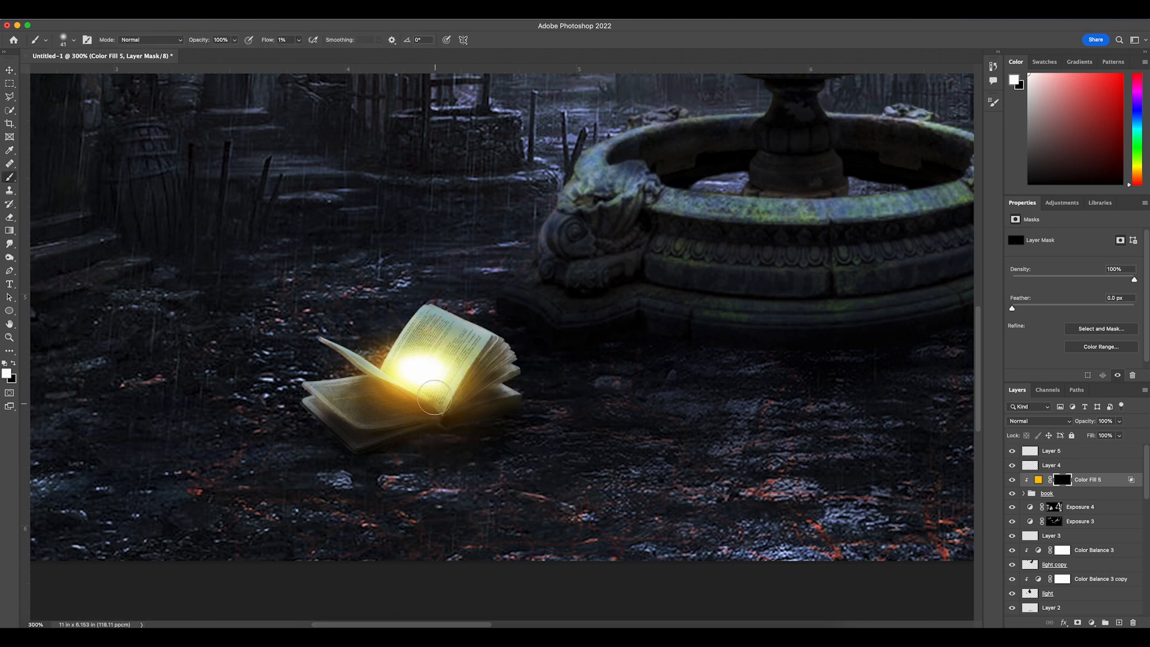
key(super+0)
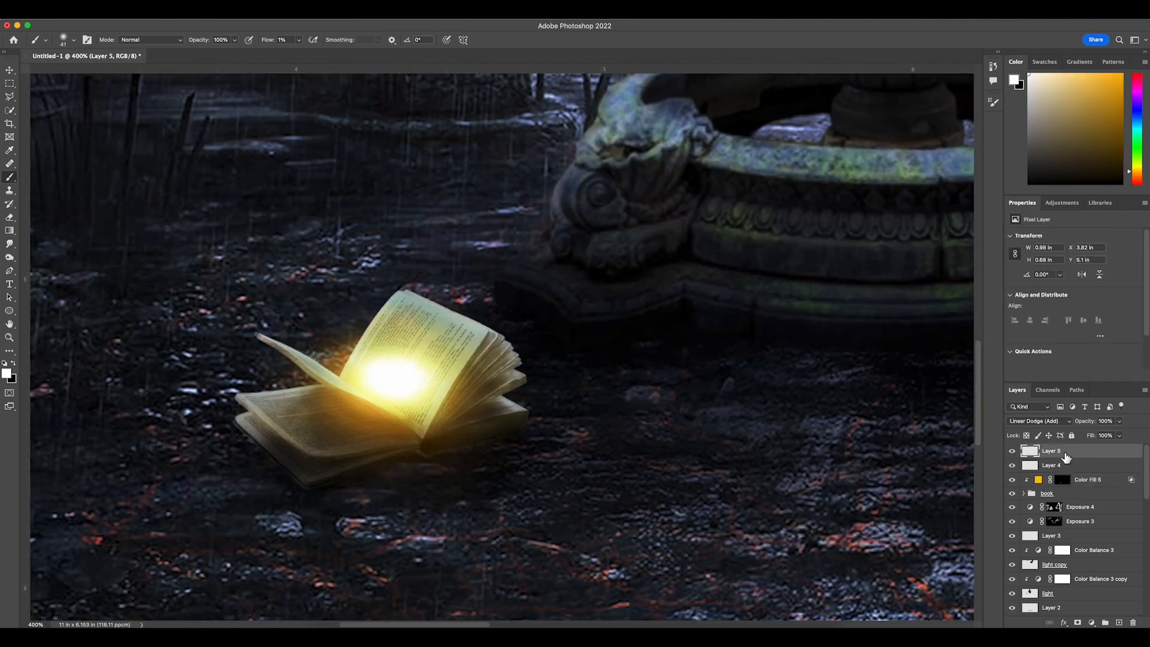
Step: Soften the Layer 5 glow spilling over the book's right side with a 76 px eraser at 1% flow
key(e)
right_click(457, 407)
click(457, 404)
click(414, 364)
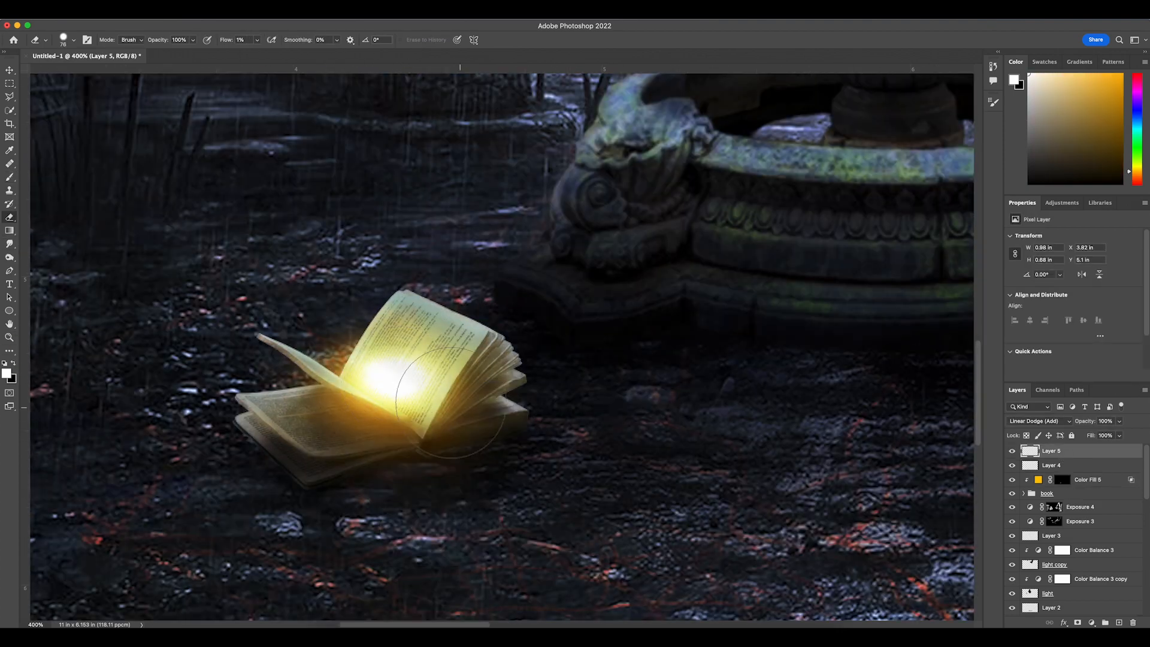
key(super+minus)
key(super+minus)
key(super+minus)
key(super+minus)
key(super+plus)
key(super+plus)
key(super+plus)
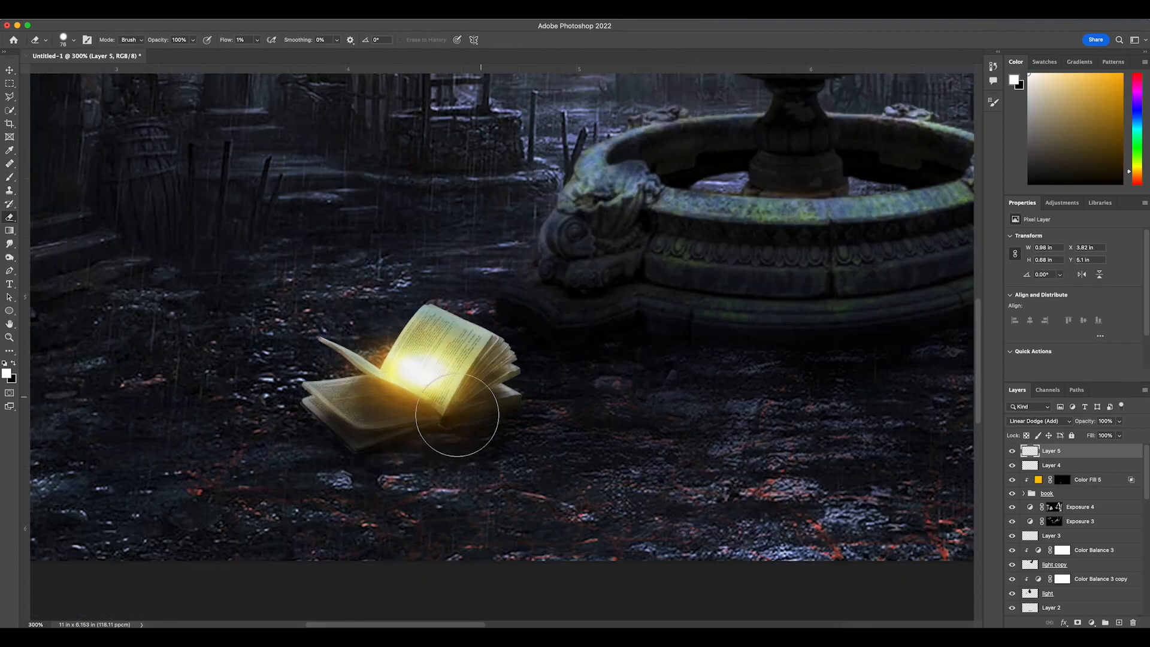
key(super+minus)
key(super+minus)
scroll(1052, 552, down, 1)
scroll(1052, 553, up, 1)
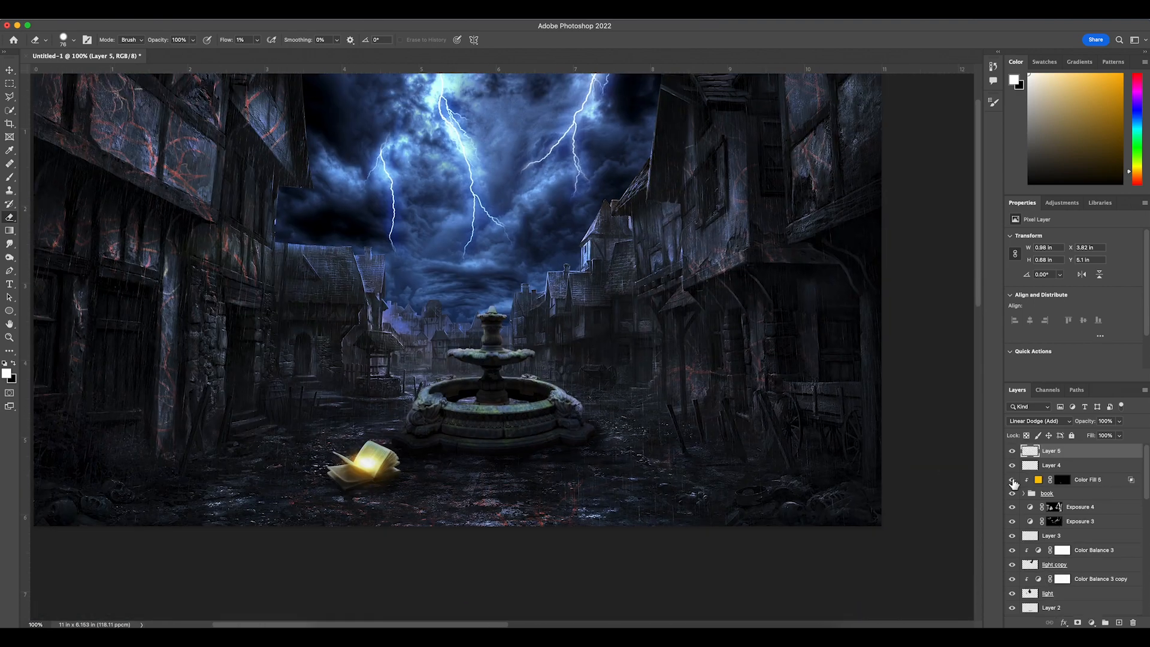
Step: Compare the book with and without Color Fill 5 and set that layer's blend mode to Soft Light
click(1012, 481)
click(1012, 480)
click(1022, 421)
click(1099, 509)
click(1079, 481)
click(1039, 421)
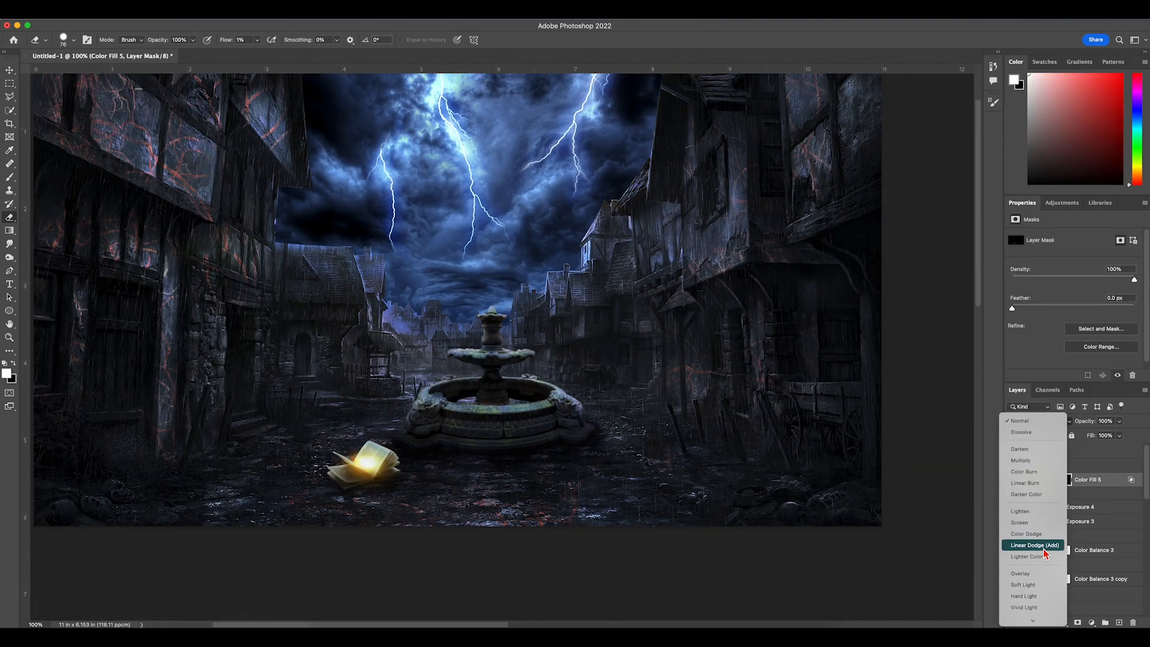
click(1040, 586)
Step: Add a golden-yellow Solid Color fill layer directly above Layer 1
key(super+plus)
key(super+plus)
scroll(374, 449, down, 5)
scroll(374, 449, left, 6)
click(9, 177)
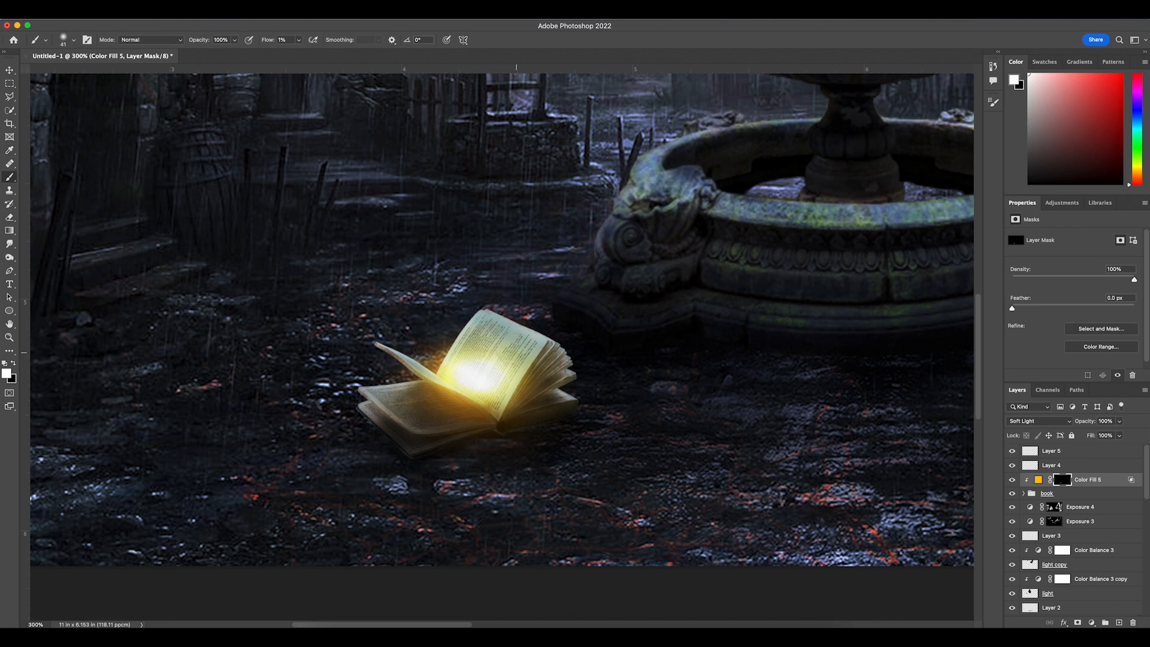
scroll(559, 406, right, 4)
scroll(1042, 550, down, 10)
click(1066, 487)
click(1091, 622)
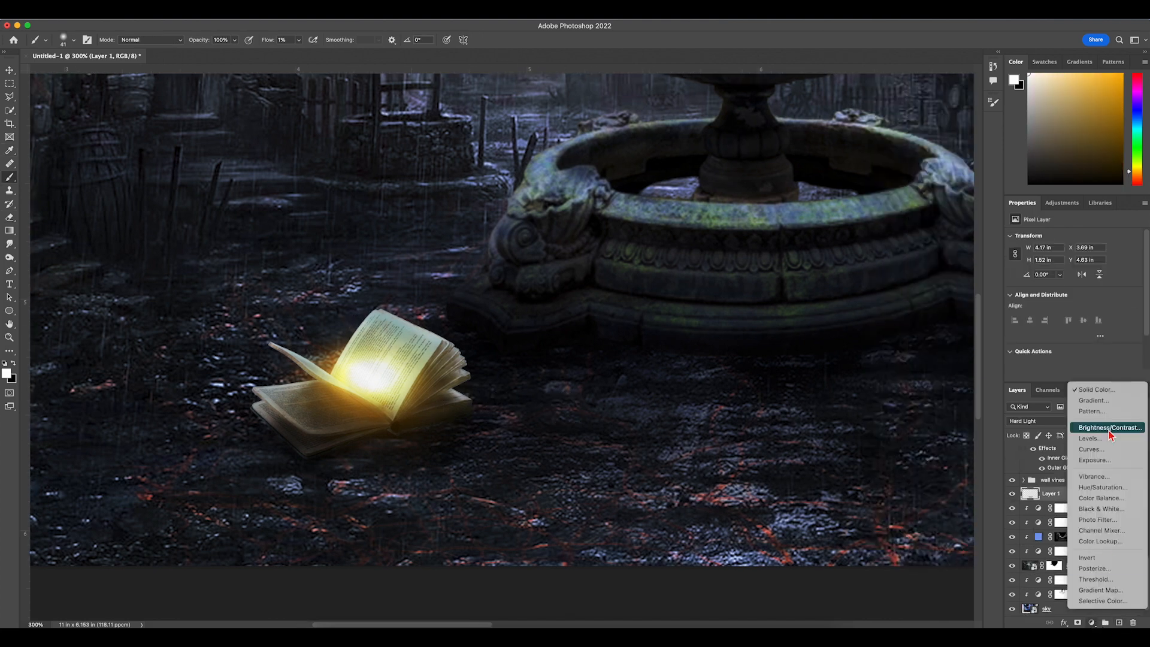
click(1109, 390)
drag(216, 386, 222, 372)
click(214, 250)
click(311, 251)
click(1054, 494)
key(super+minus)
key(super+minus)
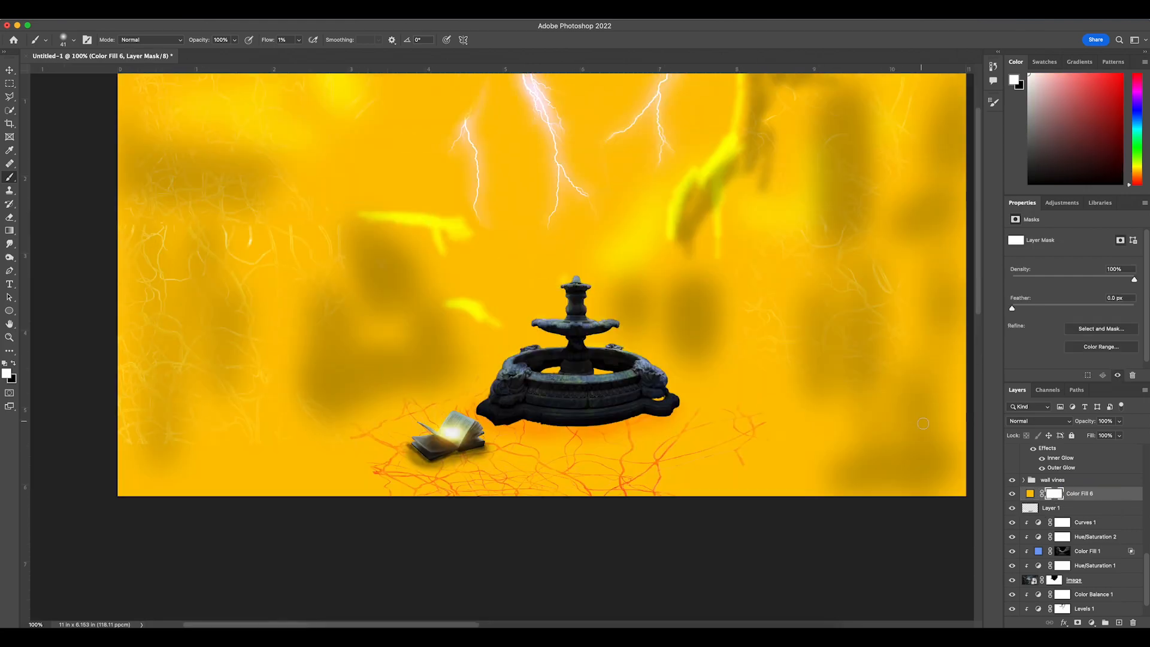
Step: Limit Color Fill 6 to lighter tones by splitting the underlying layer's Blend If shadow slider, with its upper half at 176
double_click(1063, 496)
drag(764, 334, 851, 339)
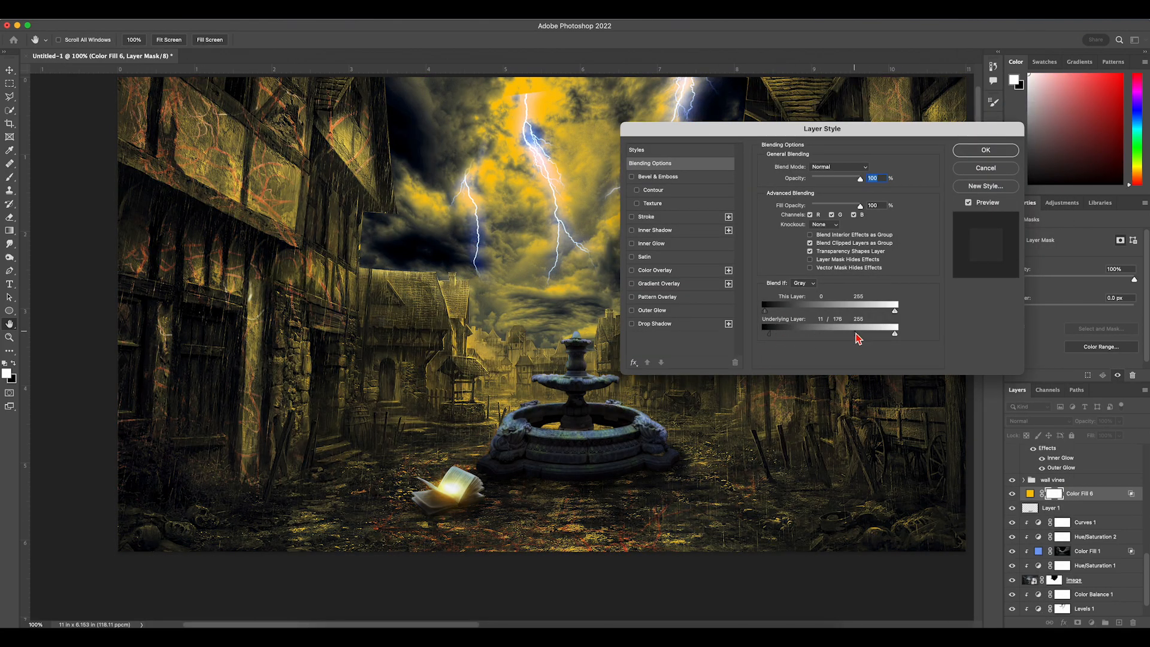
mouse_move(769, 334)
mouse_down()
mouse_move(794, 334)
mouse_move(765, 334)
mouse_up()
click(985, 151)
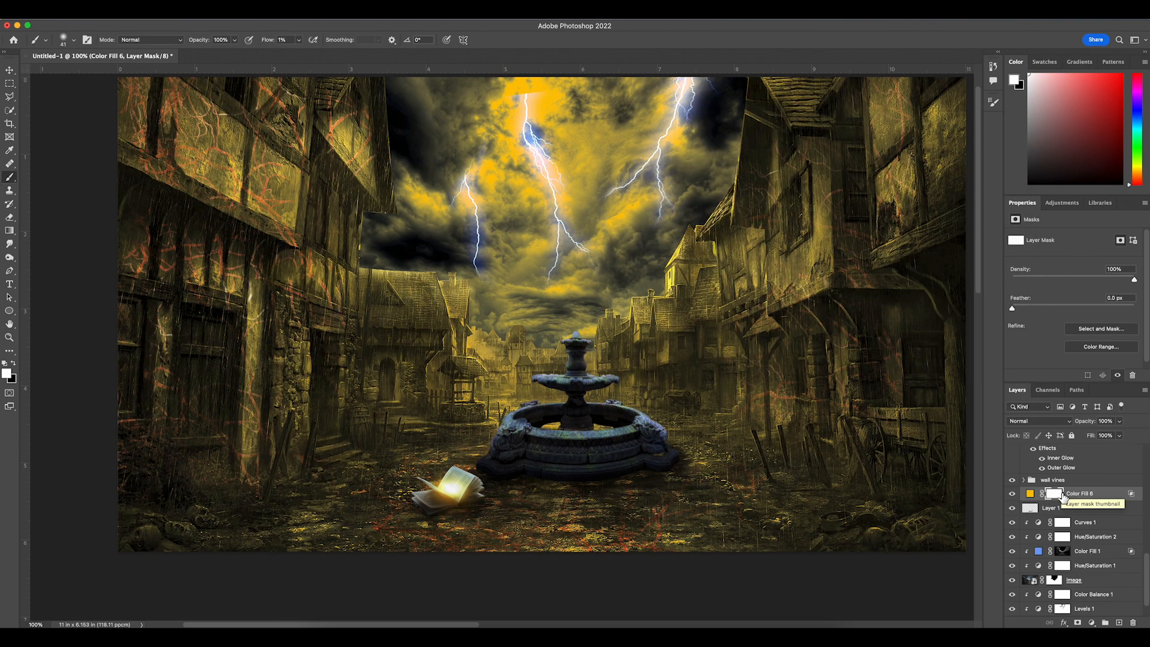
Step: Invert the Color Fill 6 mask to black and paint golden light on the ground below the book with a 97 px brush at 40% flow
key(super+i)
right_click(474, 518)
drag(538, 469, 550, 469)
drag(471, 520, 501, 521)
click(299, 41)
drag(297, 59, 317, 58)
drag(452, 520, 487, 520)
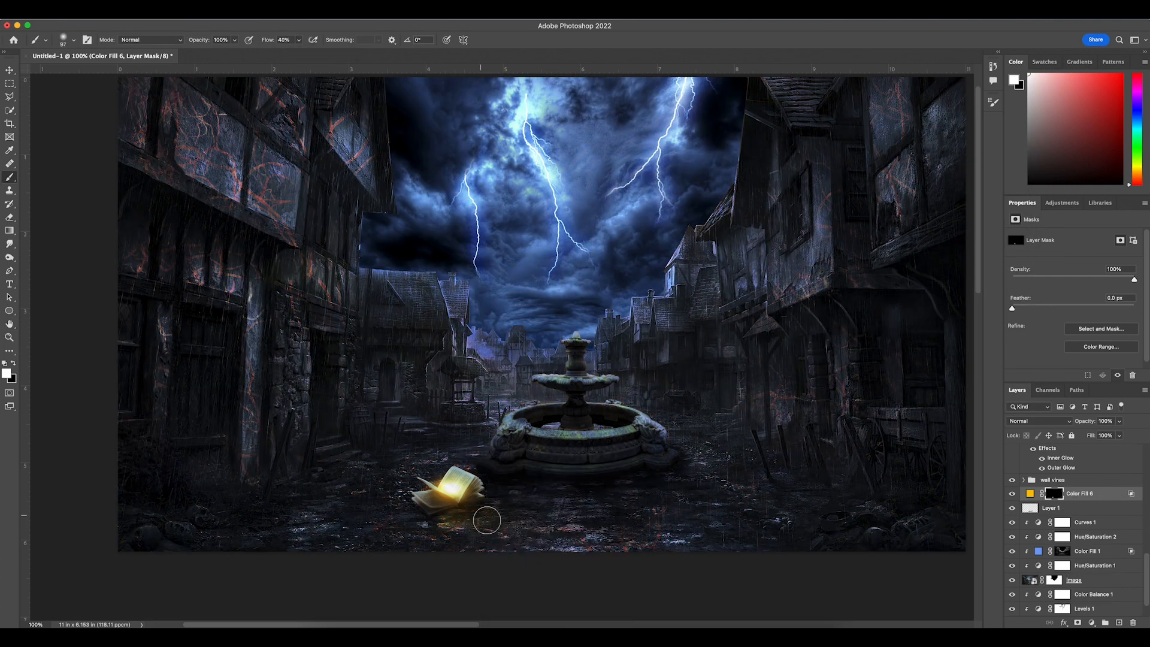
Step: Paint more golden light around the book on the Color Fill 6 mask and reduce the 81 px brush's flow to 1%
key(super+plus)
scroll(482, 456, down, 5)
mouse_move(446, 469)
mouse_down()
mouse_move(321, 481)
mouse_move(419, 502)
mouse_move(473, 470)
mouse_up()
right_click(402, 503)
click(301, 41)
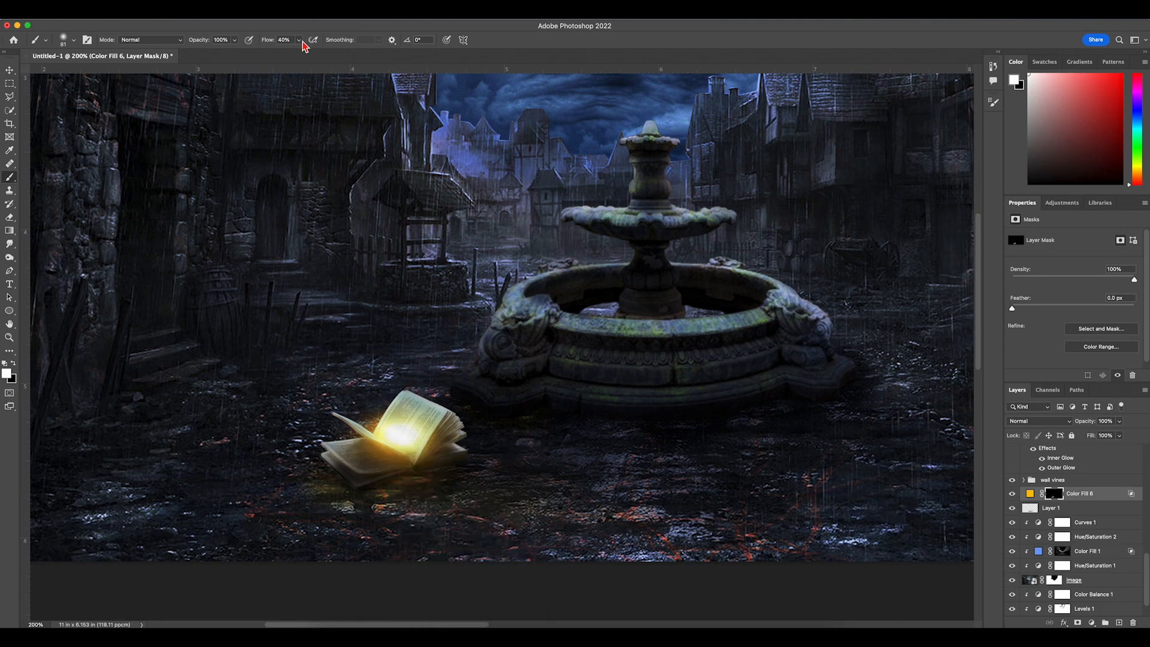
click(299, 40)
drag(318, 59, 301, 59)
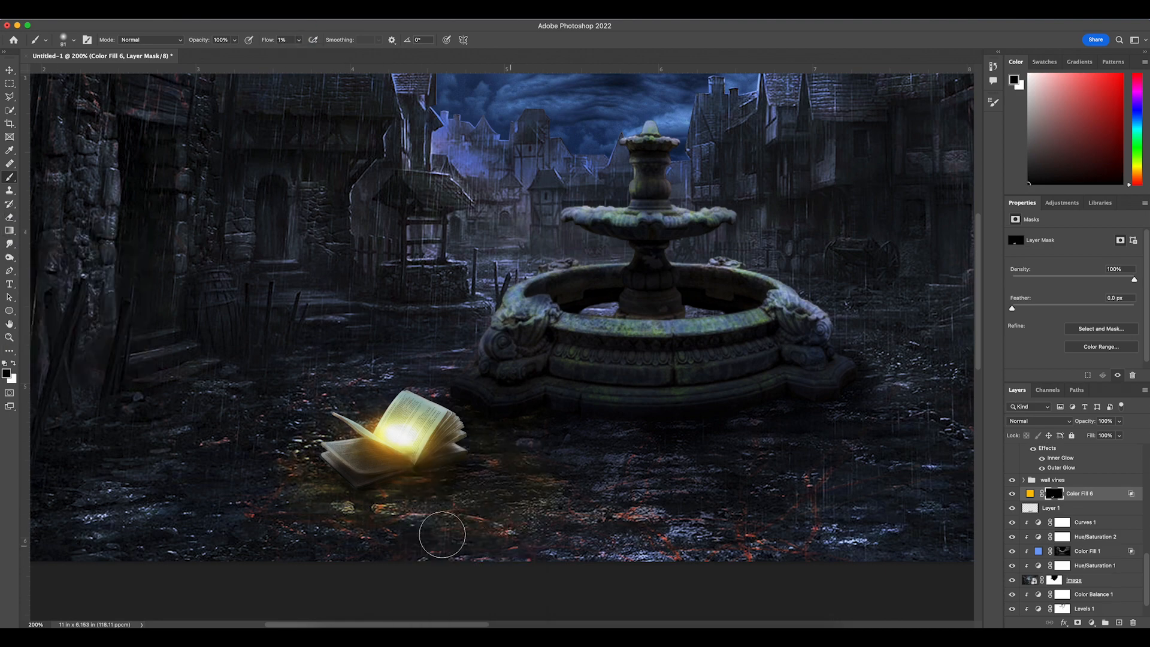
Step: Try the Color Dodge blend mode on Color Fill 6
key(super+minus)
key(super+minus)
scroll(375, 455, up, 3)
key(super+plus)
key(super+plus)
scroll(467, 414, down, 5)
key(x)
click(1039, 422)
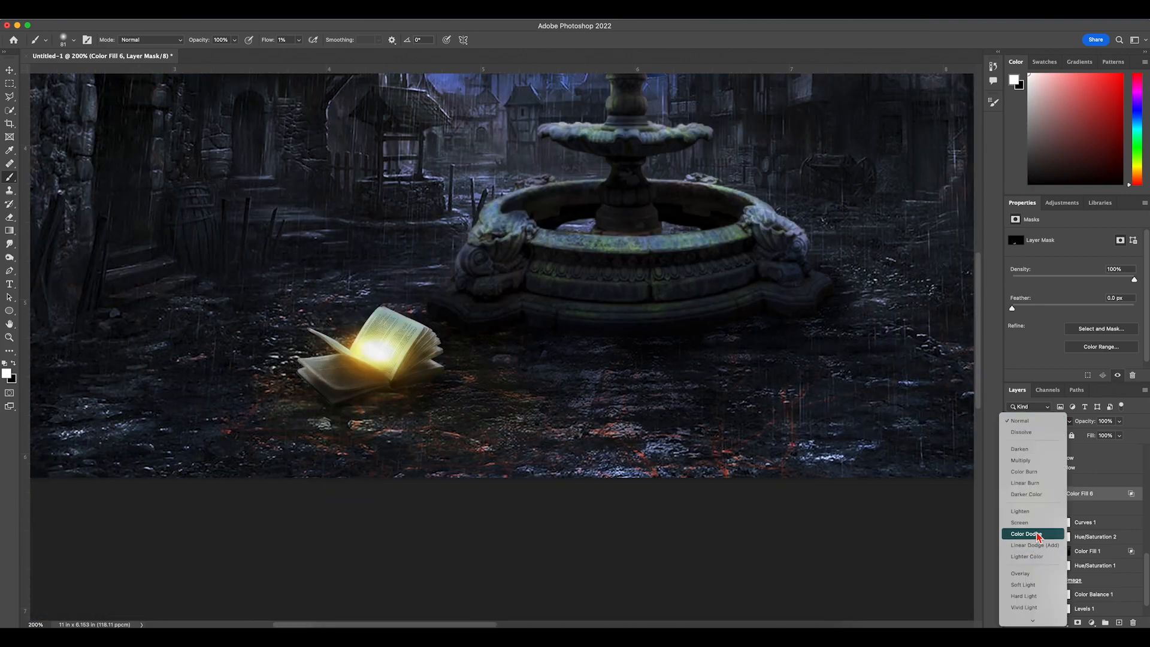
click(1039, 534)
Step: Add a golden-orange Solid Color fill layer directly above Layer 2
scroll(1080, 527, up, 5)
click(1081, 530)
scroll(1085, 497, up, 4)
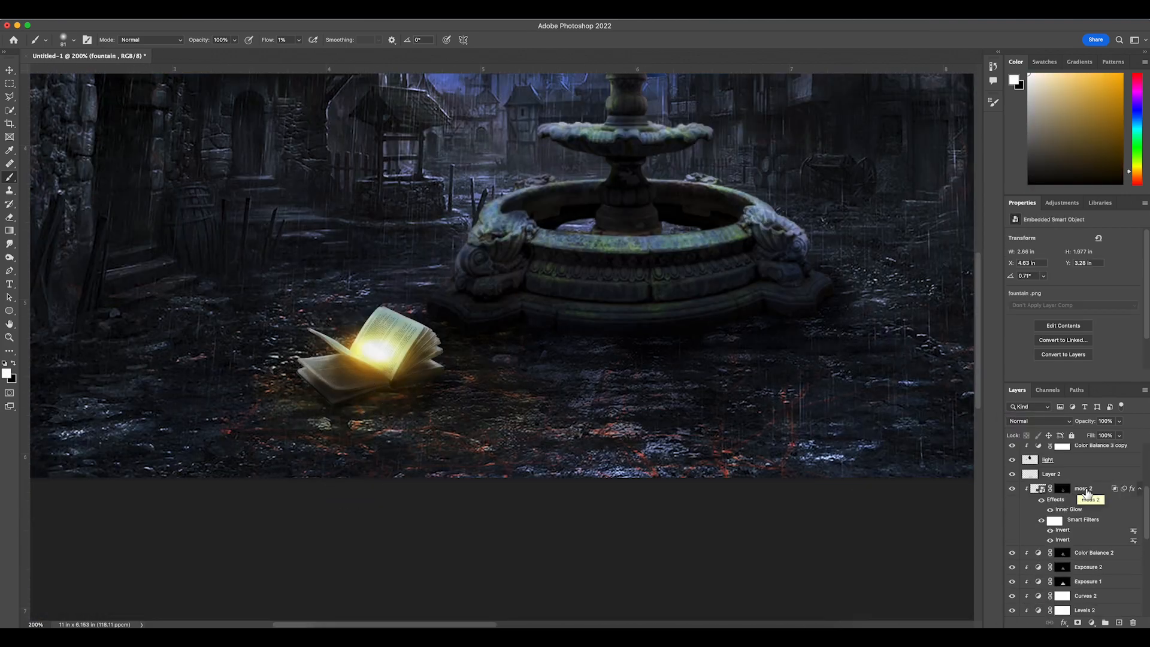
click(1052, 474)
click(1091, 623)
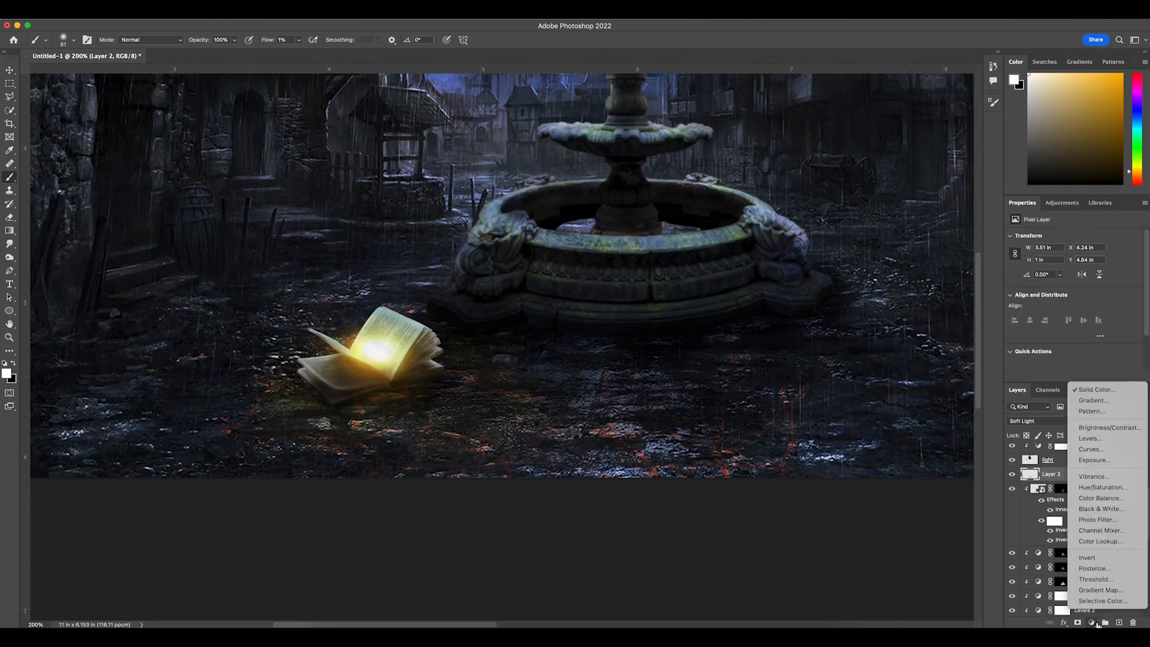
click(1096, 389)
drag(221, 386, 222, 370)
click(209, 257)
click(311, 252)
key(super+minus)
key(super+minus)
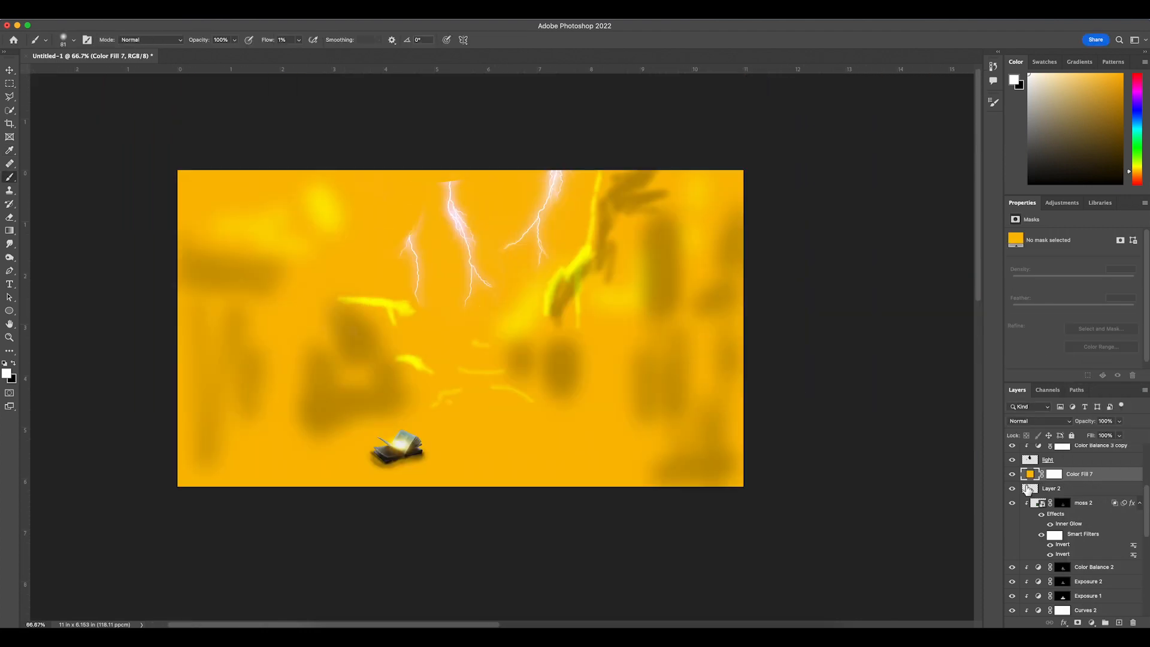
Step: Move Color Fill 7 beneath Layer 2 and clip it to the fountain's layer stack above moss 2
alt+click(1027, 481)
drag(1111, 478, 1109, 494)
alt+click(1023, 494)
Step: Limit Color Fill 7 to the fountain's lighter tones by splitting and raising the underlying layer's Blend If shadow slider
double_click(1112, 489)
mouse_move(764, 337)
mouse_down()
mouse_move(775, 337)
mouse_move(766, 337)
mouse_up()
drag(767, 337, 824, 338)
click(985, 150)
Step: Invert the Color Fill 7 mask to black and paint golden light onto the fountain base nearest the book
click(1063, 489)
key(super+i)
key(super+plus)
key(super+plus)
key(super+plus)
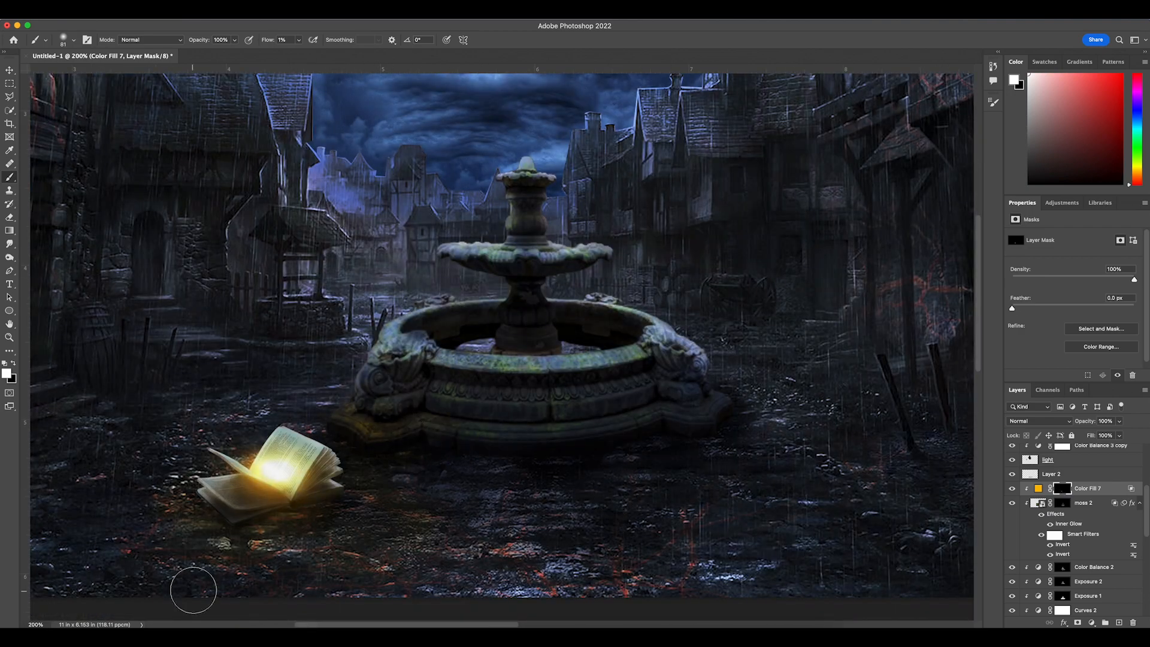
Step: Paint golden light onto the ground and storm clouds on the Color Fill 6 mask, using a 182 px brush for the clouds
scroll(1066, 533, down, 10)
click(1054, 535)
drag(174, 479, 186, 488)
key(super+minus)
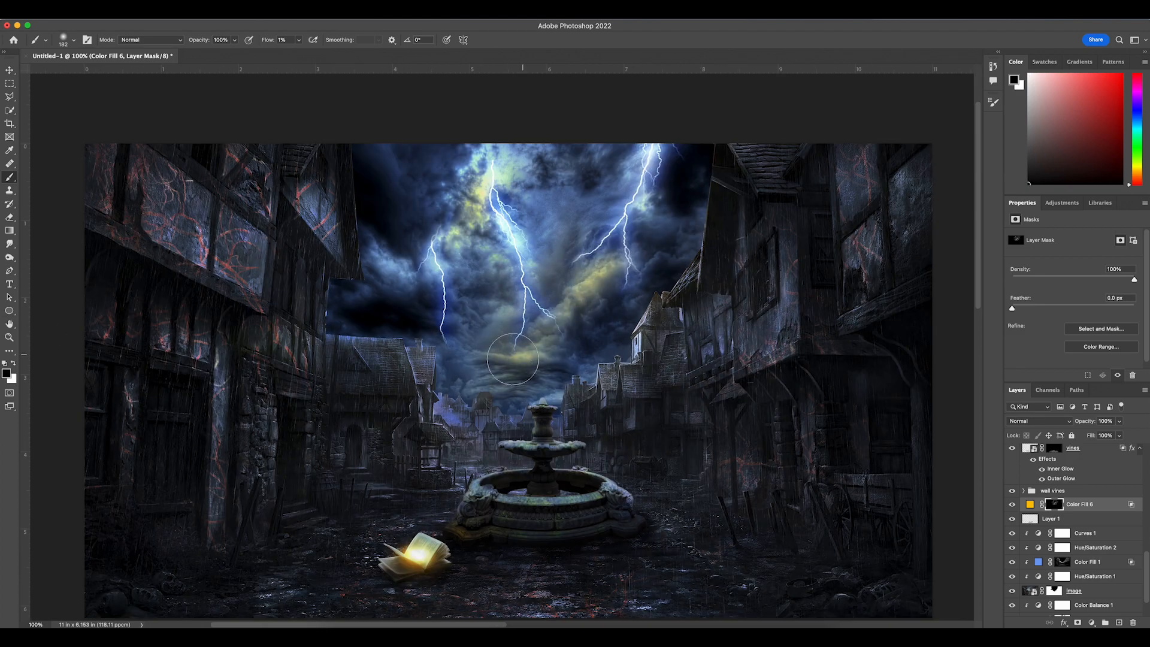
Step: Spread the yellow tint through the storm clouds on the Color Fill 6 mask with a 412 px white brush
key(super+minus)
key(super+minus)
right_click(526, 269)
drag(595, 318, 609, 318)
click(13, 363)
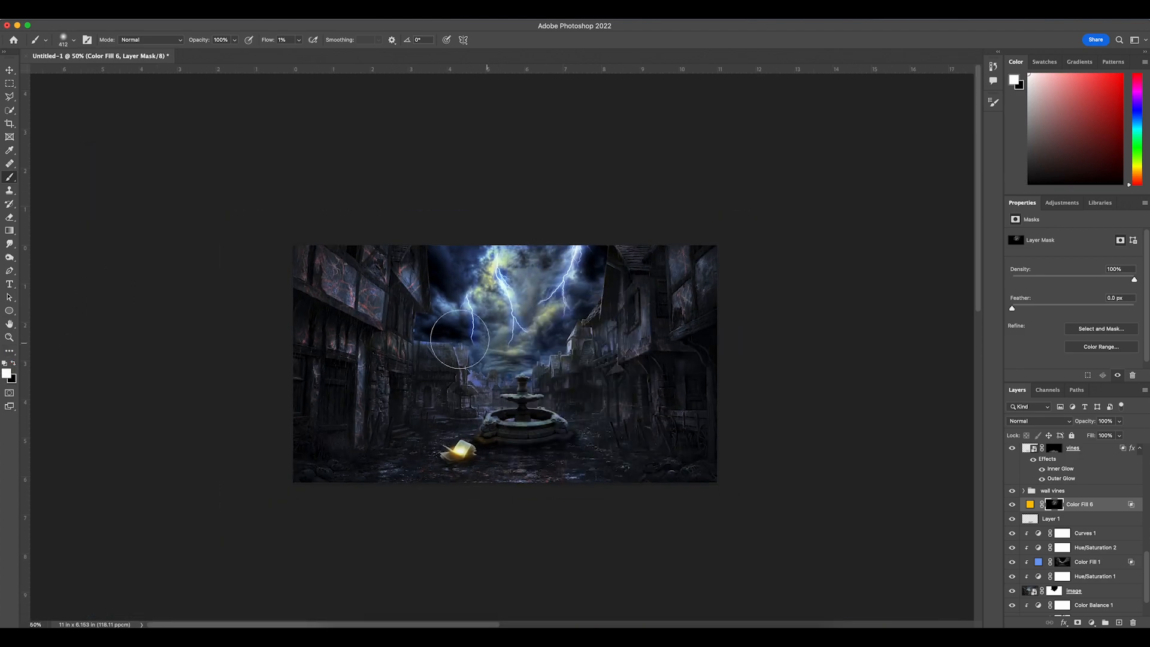
key(super+plus)
key(super+plus)
key(super+minus)
key(super+minus)
key(super+plus)
key(super+plus)
Step: Soften the clouds' yellow tint by painting black across the sky on the Color Fill 6 mask, and compare with that layer hidden
key(x)
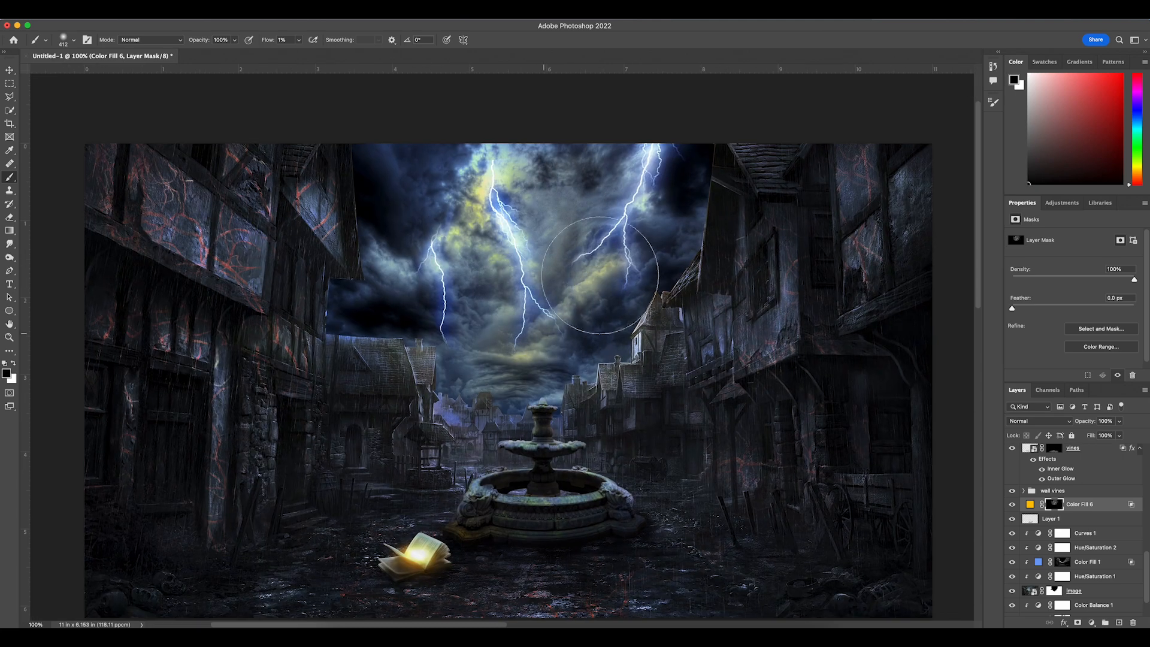
drag(600, 275, 430, 270)
key(super+minus)
key(super+minus)
key(super+plus)
key(super+plus)
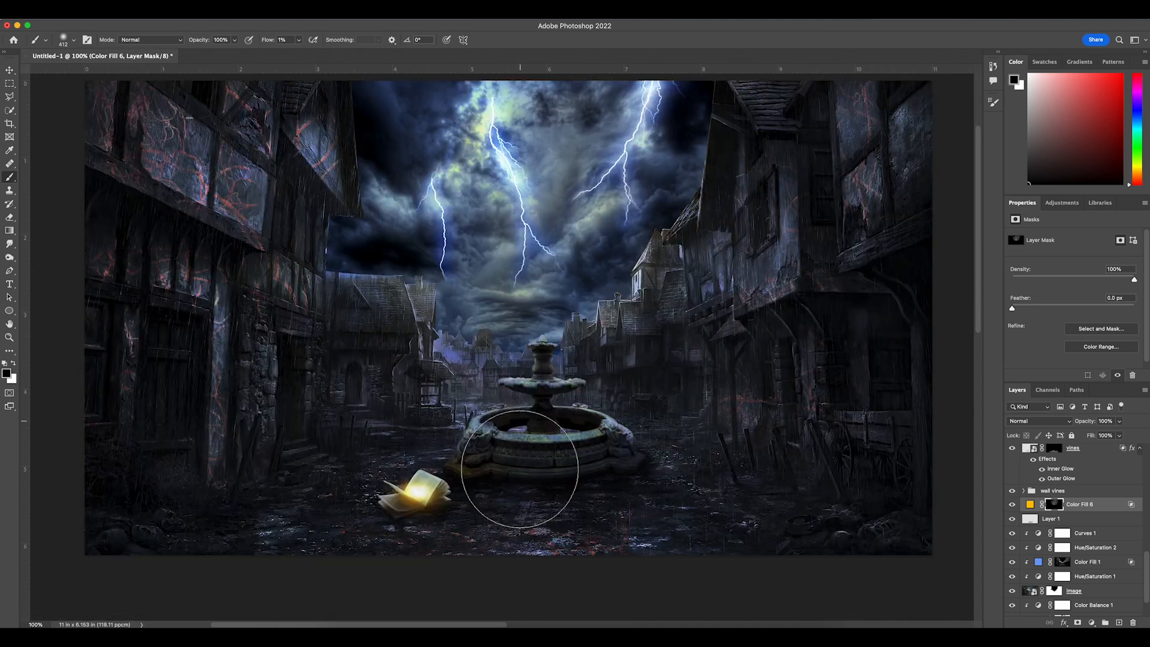
click(1012, 505)
click(1012, 507)
Step: Add another golden-orange Solid Color fill layer directly above Color Fill 6
scroll(1014, 515, up, 5)
scroll(1042, 539, down, 10)
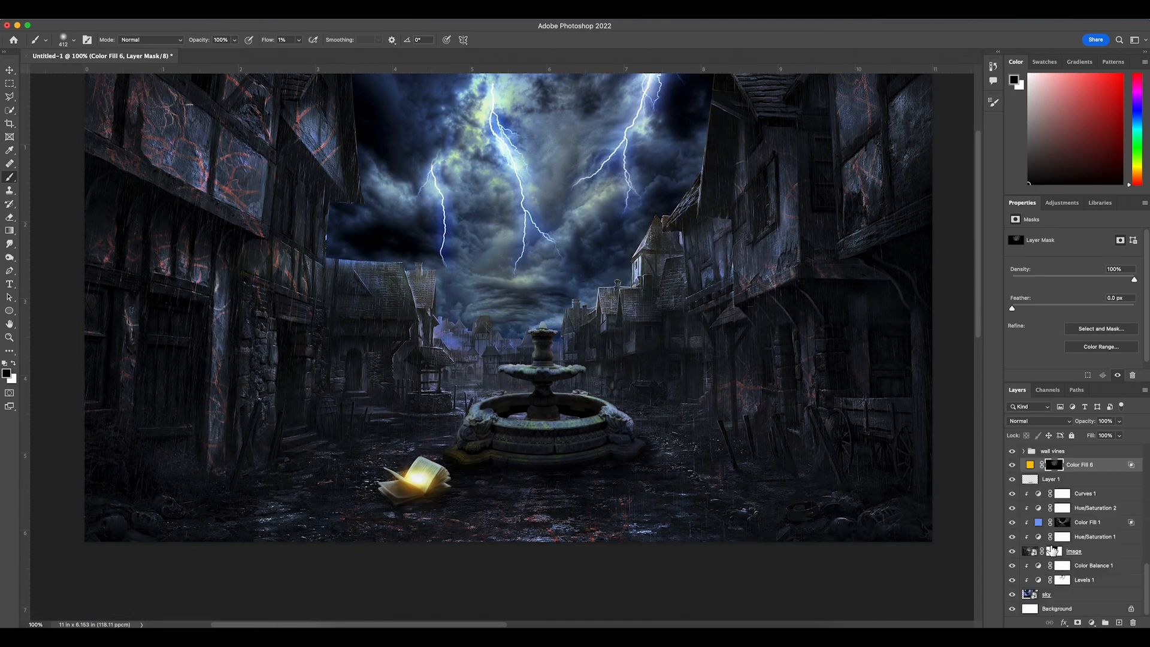
click(1091, 622)
click(682, 444)
key(super+minus)
click(1091, 622)
click(1100, 390)
click(220, 374)
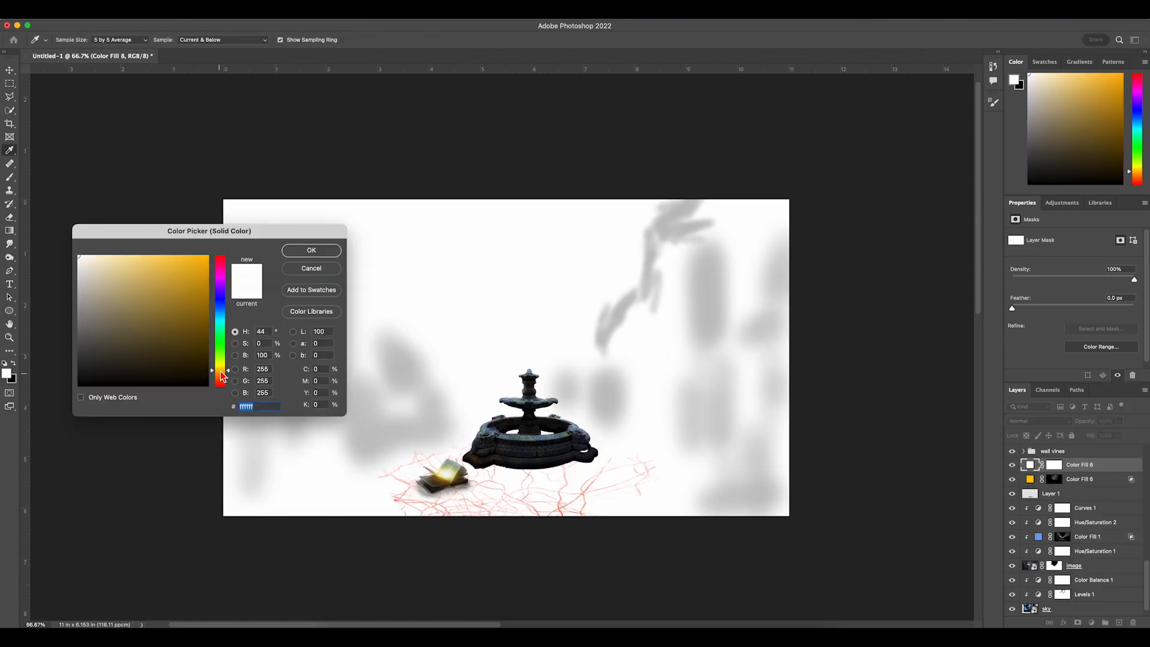
click(207, 259)
click(312, 250)
Step: Limit Color Fill 8 to lighter tones by splitting the underlying layer's Blend If shadow slider to 10 / 93
double_click(1114, 465)
drag(765, 334, 812, 334)
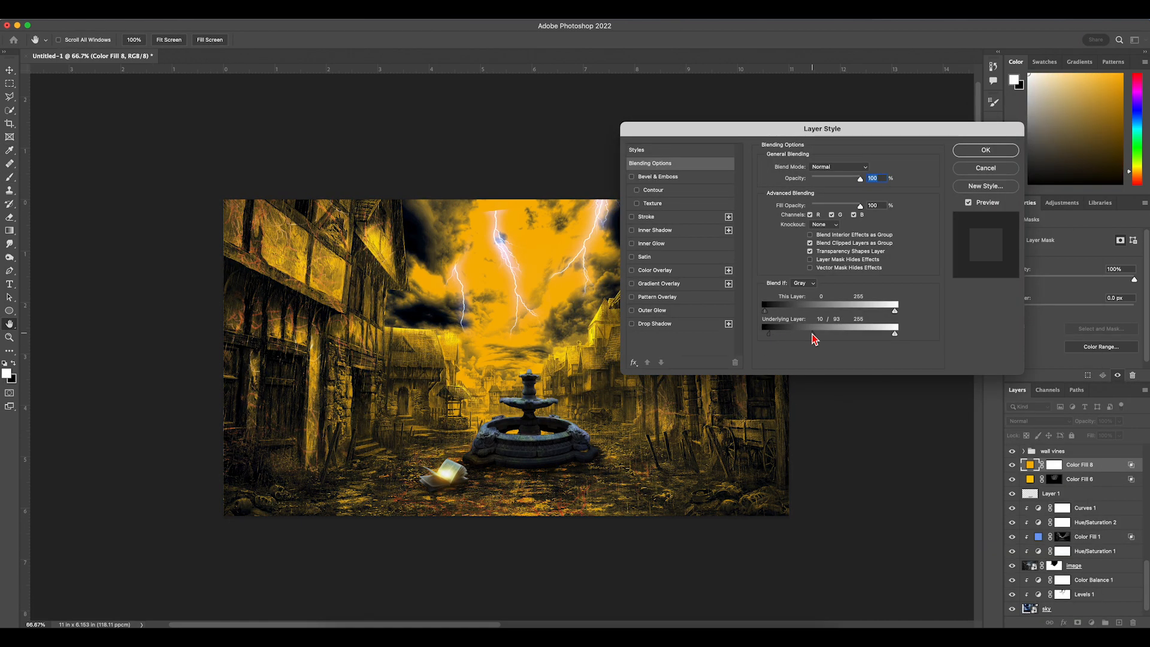
key(Return)
Step: Invert the Color Fill 8 mask to black and paint orange light around the book with a large soft brush
key(b)
key(super+i)
key(super+1)
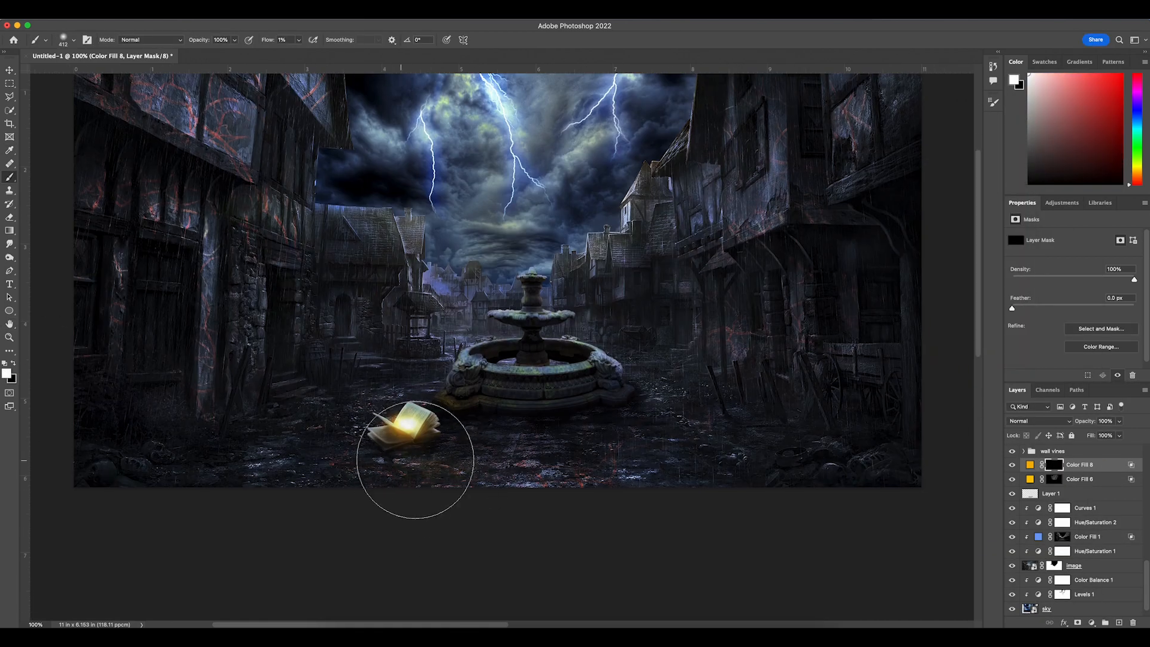
mouse_move(378, 427)
mouse_down()
mouse_move(480, 446)
mouse_move(369, 417)
mouse_move(411, 411)
mouse_up()
Step: Refine the orange light on the ground around the book with a 94 px brush at 3% flow, and compare the scene without Exposure 4
key(super+minus)
key(super+equal)
key(super+equal)
scroll(455, 419, down, 5)
right_click(351, 383)
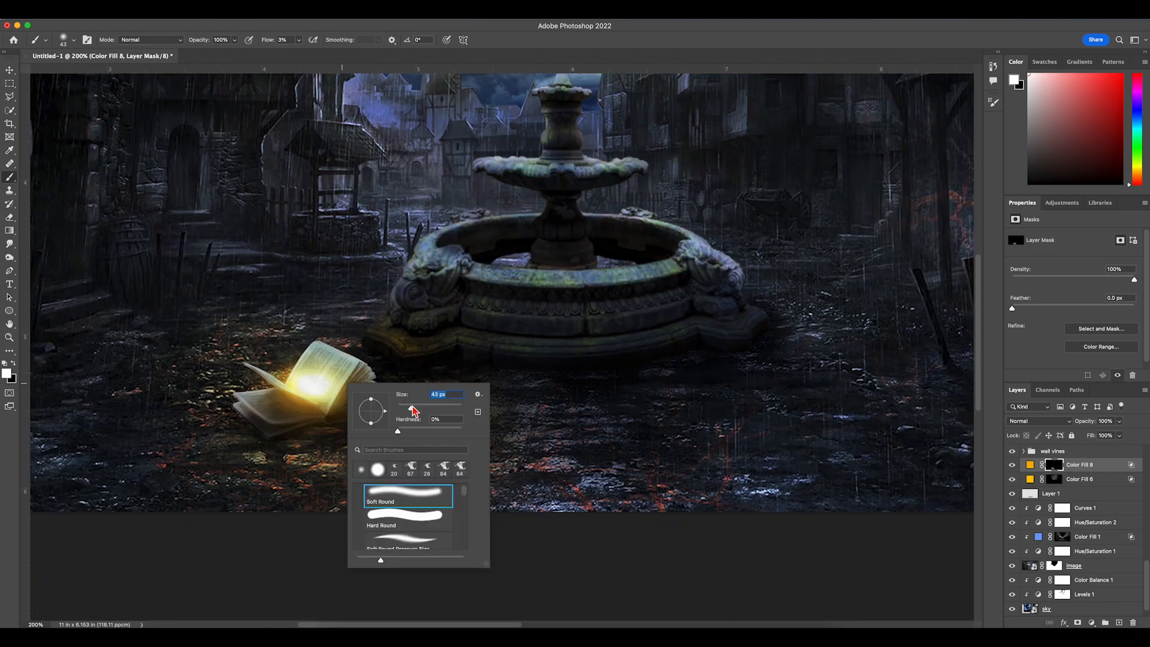
key(Return)
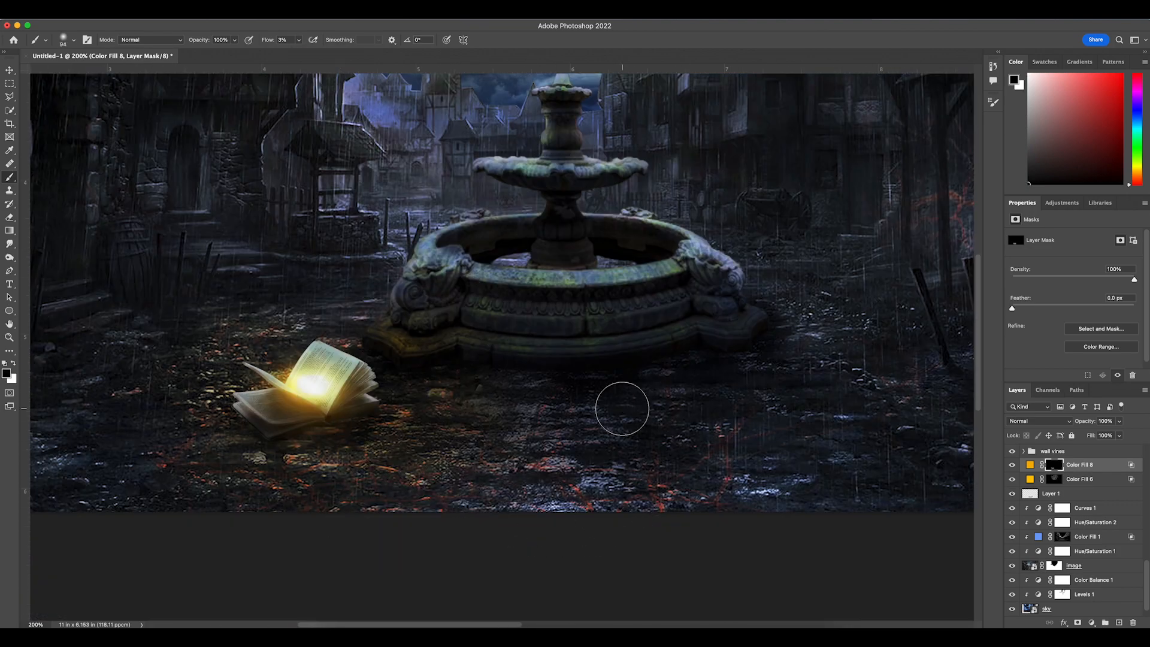
scroll(1083, 501, up, 10)
click(1012, 511)
click(1012, 511)
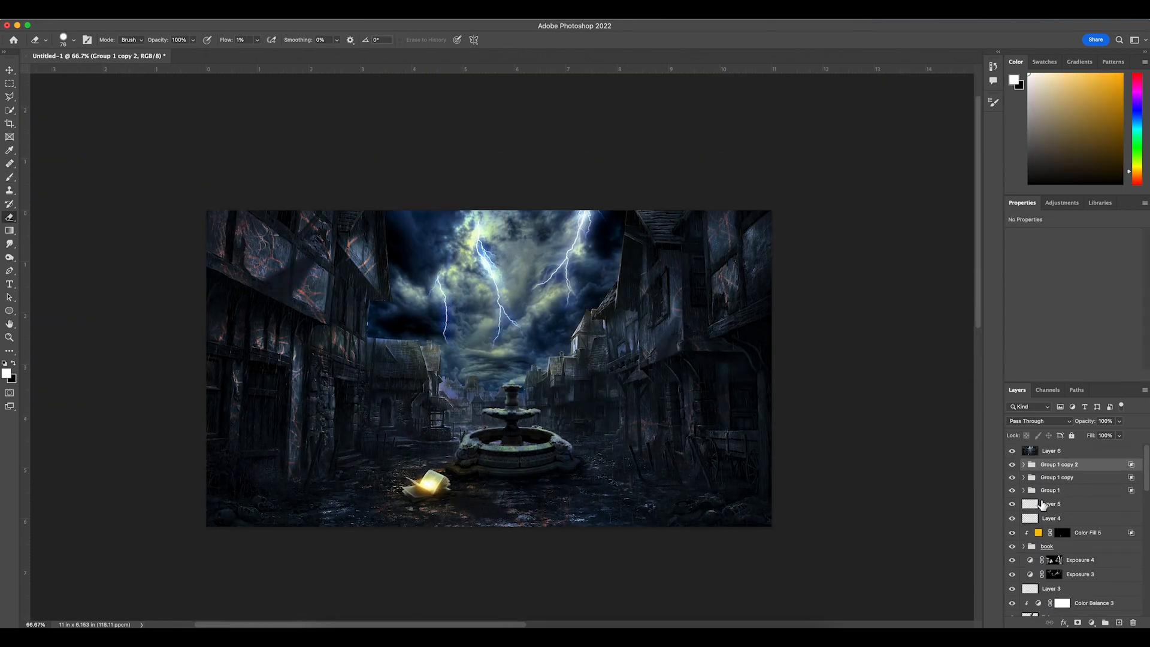
Step: Create a new layer above Layer 6 and set up a 76 px smoke-textured brush
click(1119, 622)
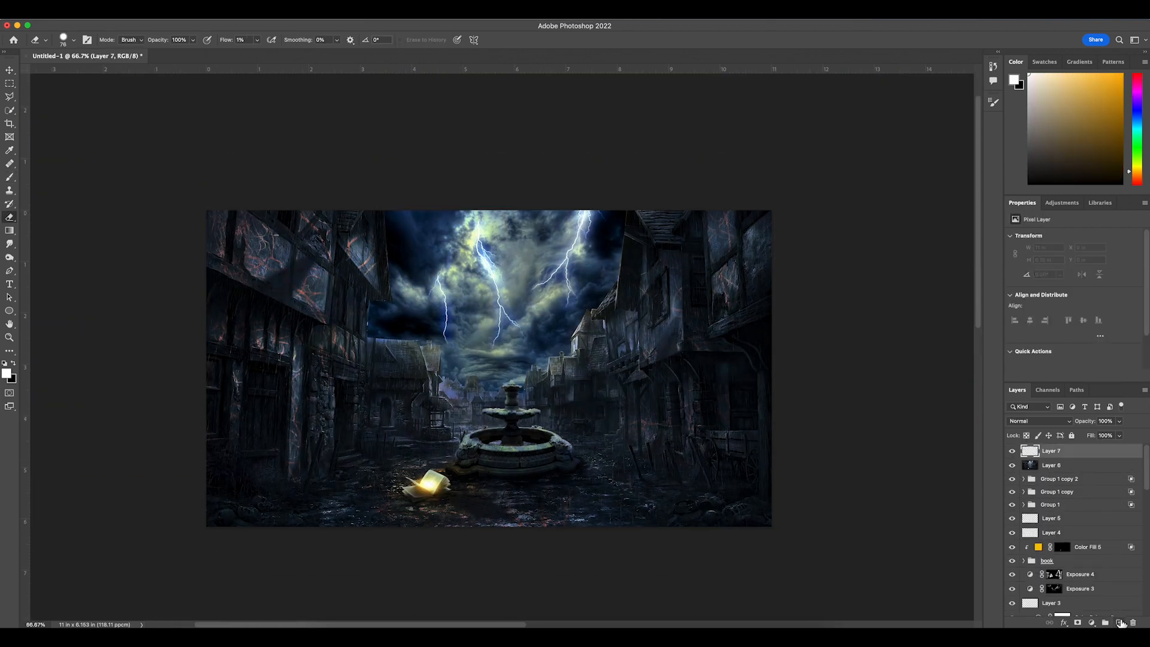
click(9, 177)
right_click(302, 247)
mouse_move(373, 272)
mouse_down()
mouse_move(385, 271)
mouse_move(366, 272)
mouse_up()
key(Return)
Step: Configure the smoke brush with size jitter, angle jitter, scattering and opacity jitter
click(87, 40)
click(644, 143)
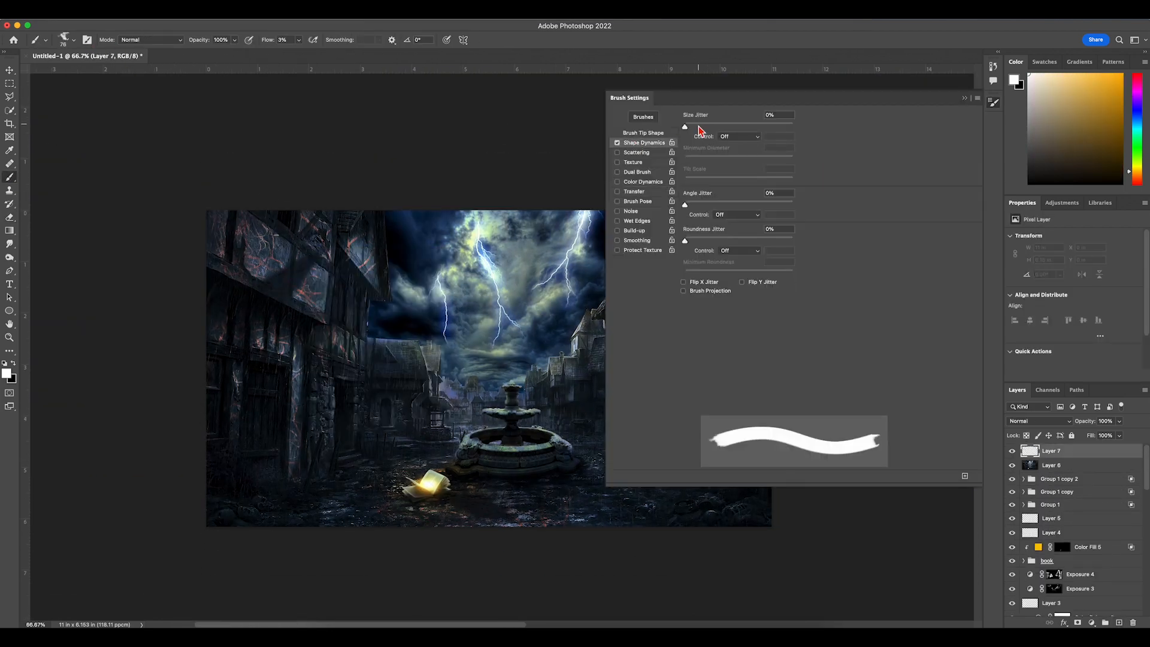
drag(685, 127, 721, 127)
click(637, 152)
drag(685, 126, 713, 127)
click(644, 142)
drag(685, 205, 722, 205)
click(635, 192)
drag(684, 126, 765, 127)
click(88, 40)
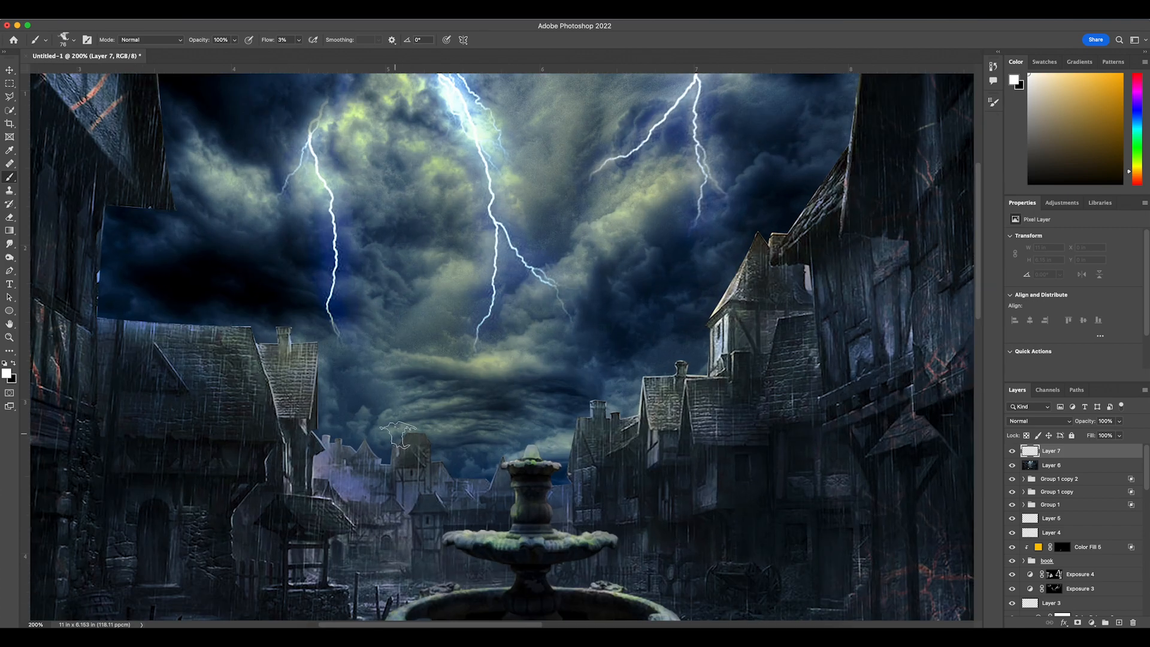
Step: Paint faint white mist across the street behind the fountain on Layer 7 with the 76 px smoke brush
scroll(399, 434, down, 5)
scroll(398, 434, left, 3)
mouse_move(381, 296)
mouse_down()
mouse_move(451, 315)
mouse_move(783, 316)
mouse_up()
key(super+minus)
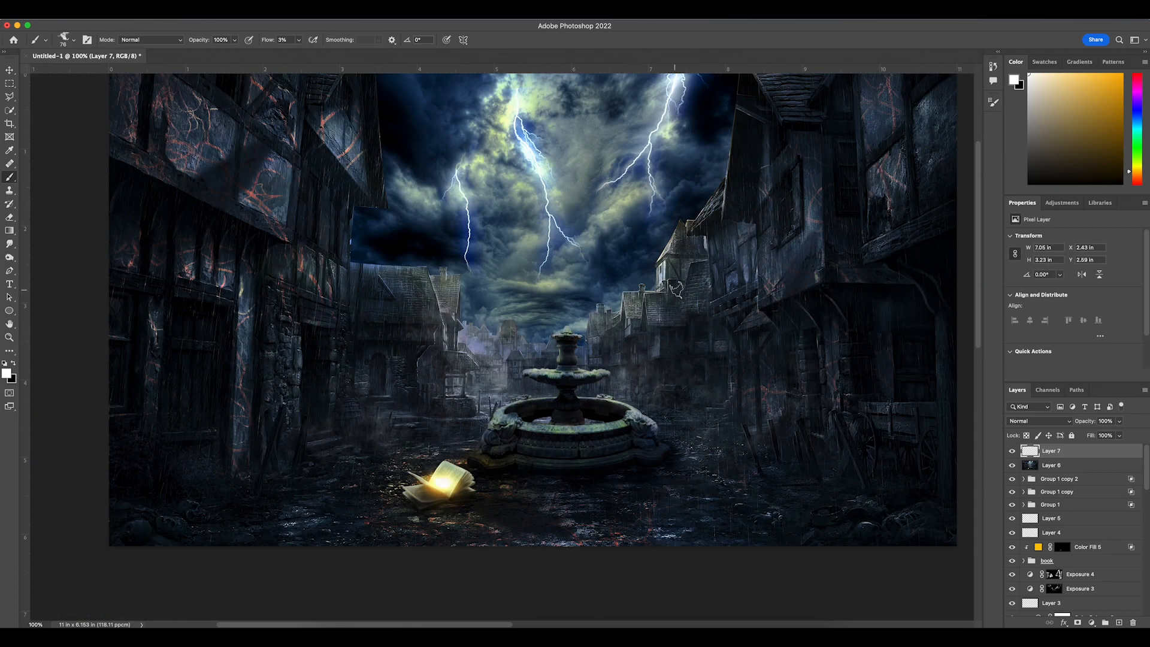
drag(676, 290, 483, 370)
Step: Enlarge the smoke brush to 158 px and paint white mist around the well beside the fountain
right_click(261, 460)
drag(344, 469, 351, 470)
mouse_move(441, 358)
mouse_down()
mouse_move(652, 331)
mouse_move(489, 376)
mouse_up()
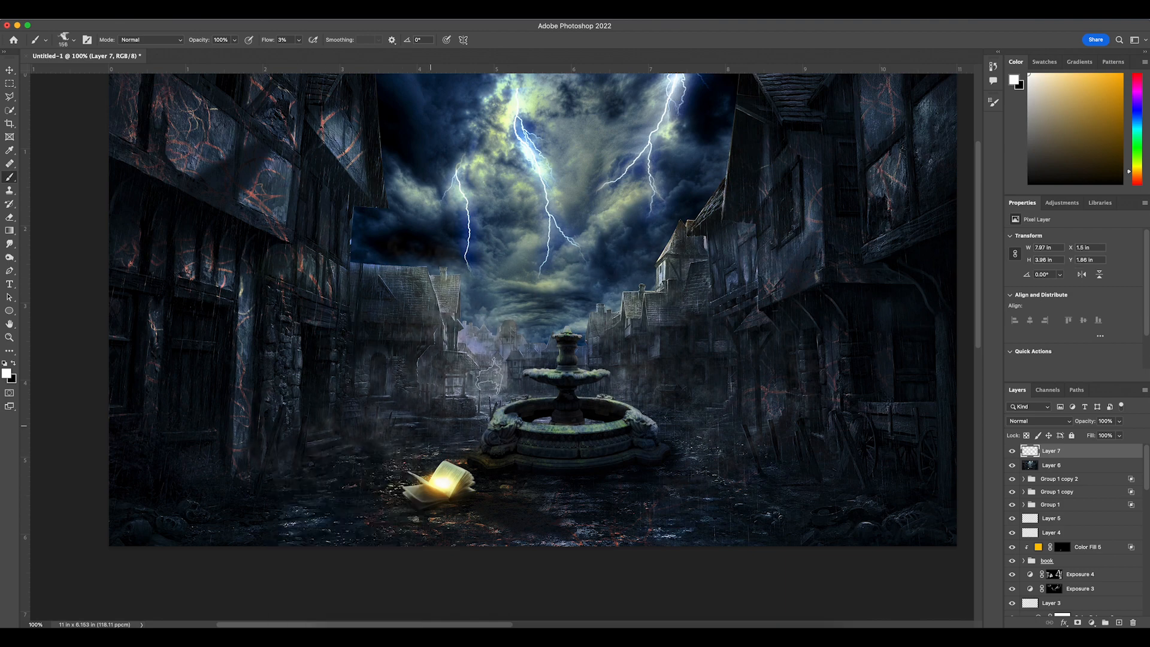
Step: Change the foreground colour to orange, tint the mist on both sides of the fountain, and lower Layer 7's opacity
click(7, 373)
click(220, 377)
click(209, 257)
click(311, 251)
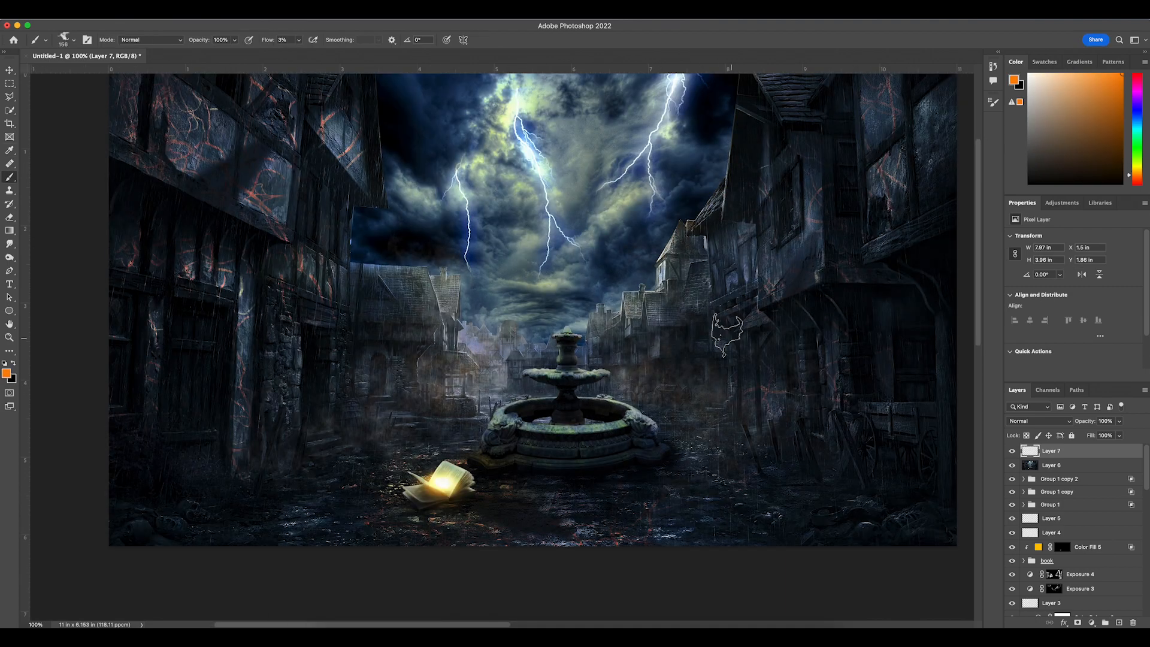
drag(1119, 421, 1114, 439)
Step: Change the foreground colour to light peach, reduce the smoke brush size, and dab mist behind the fountain
click(8, 373)
click(123, 260)
click(310, 251)
right_click(524, 349)
drag(608, 380, 542, 365)
click(534, 340)
right_click(476, 334)
click(533, 333)
Step: Paint peach mist along the houses to the right of the fountain and set Layer 7's opacity to 70%
key(super+minus)
key(super+minus)
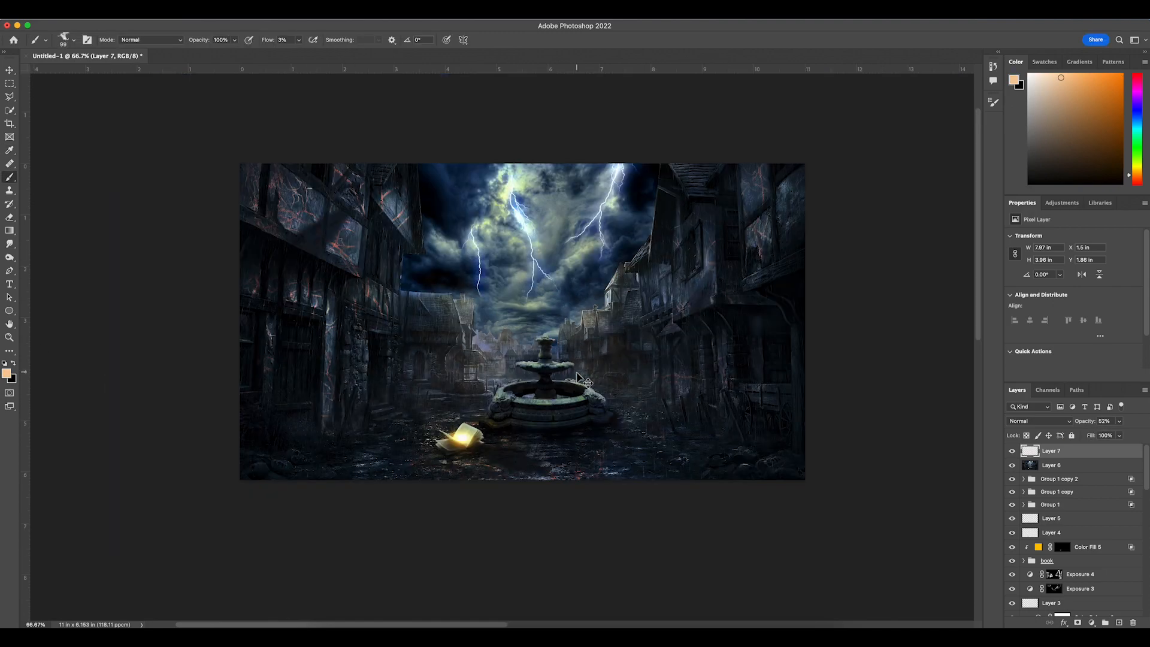
drag(695, 332, 671, 378)
key(super+plus)
key(super+plus)
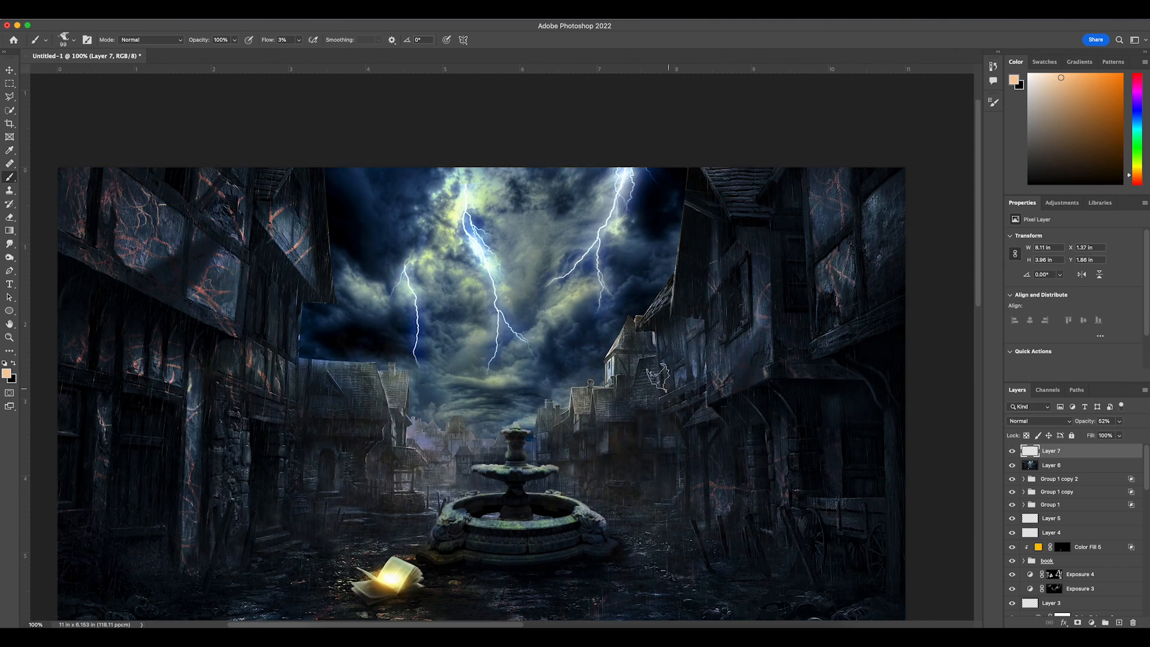
drag(1134, 439, 1130, 439)
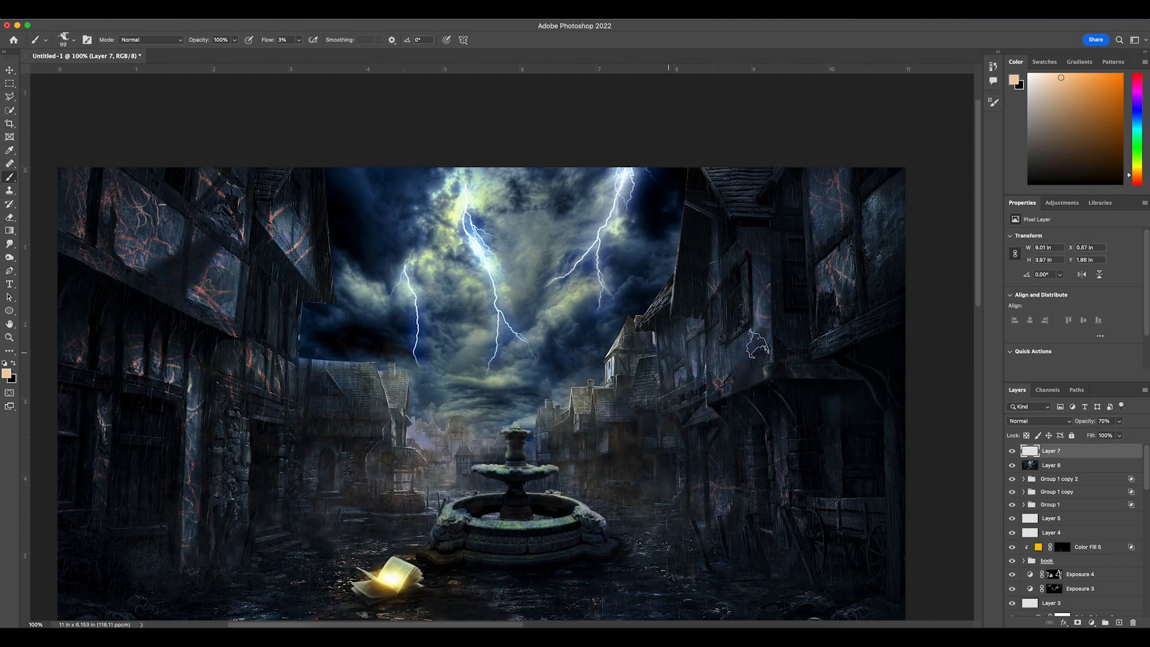
key(super+minus)
key(super+minus)
key(super+plus)
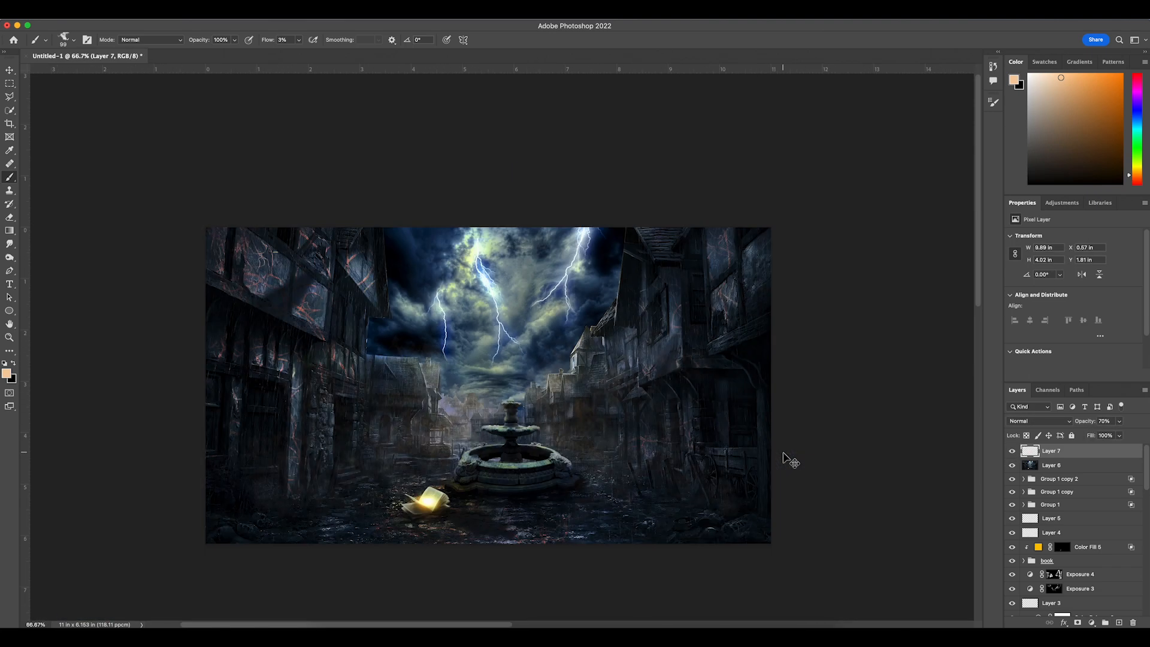
click(1022, 505)
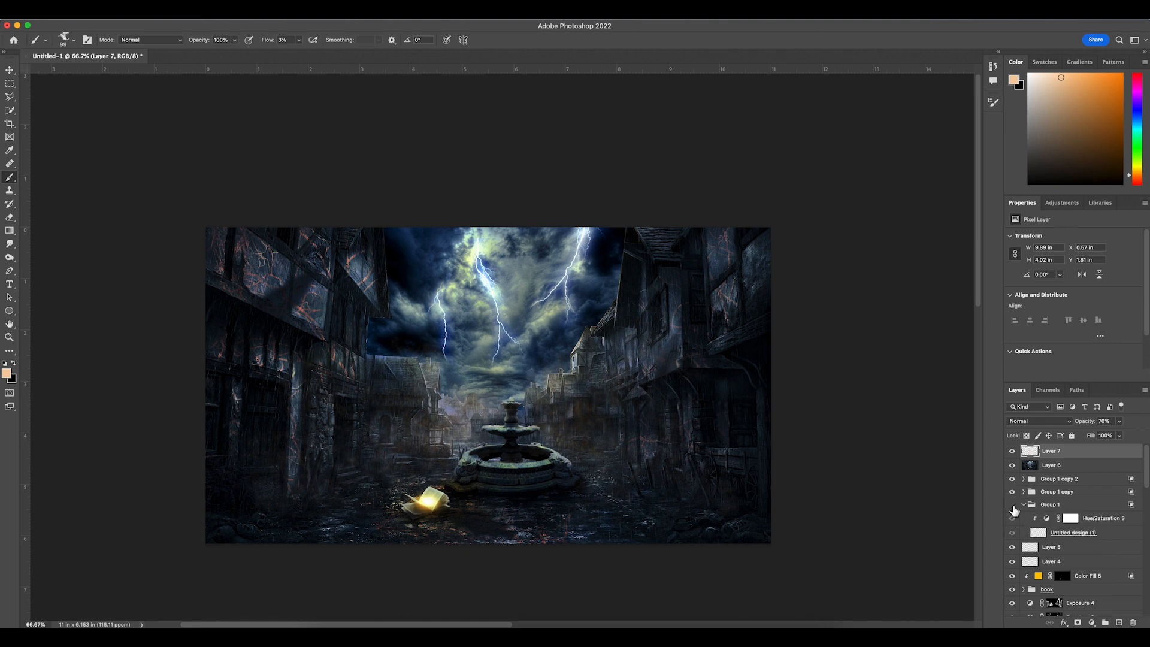
click(1023, 504)
drag(857, 494, 884, 494)
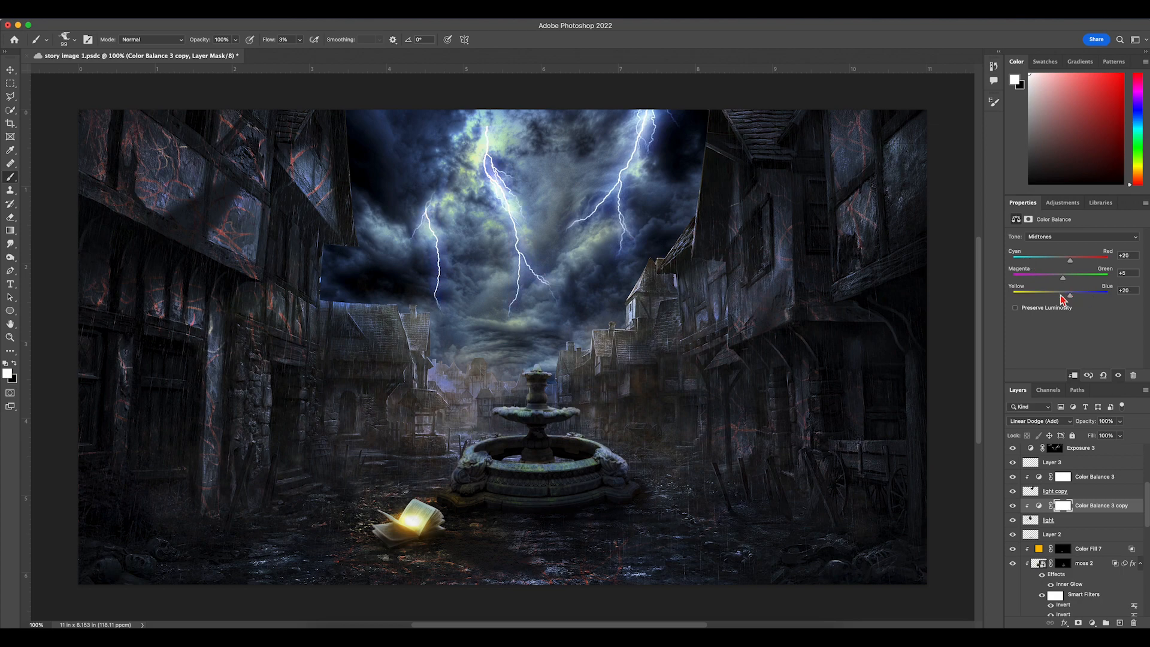
Step: Tint the lightning by setting midtones to +10, -5, +37 in Color Balance 3 and +78, -9, -14 in Color Balance 3 copy
click(1031, 489)
click(1037, 479)
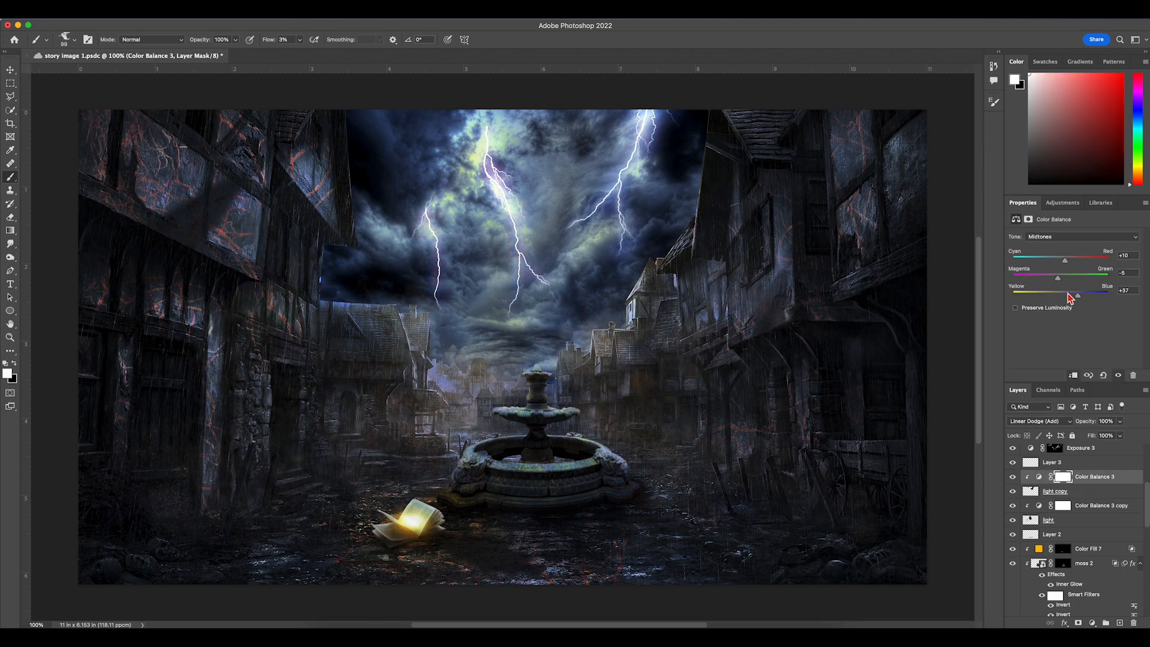
click(1053, 506)
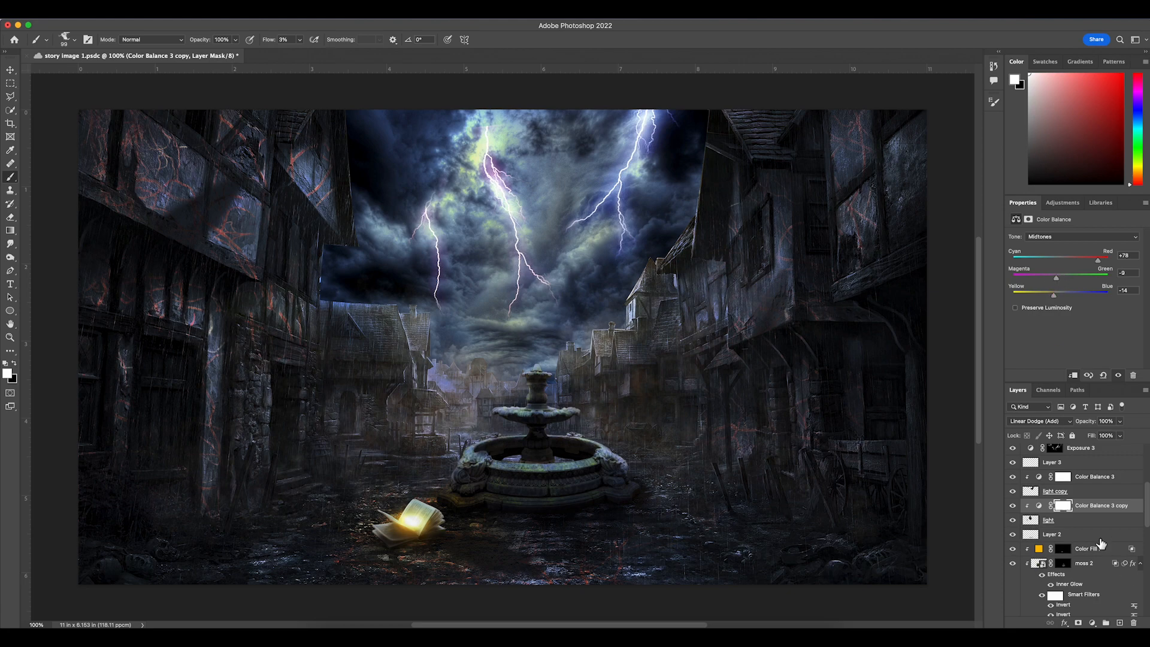
Step: Compare the picture with and without the merged Layer 6 and delete that layer
scroll(1101, 543, up, 5)
click(1034, 467)
click(1013, 466)
click(1012, 466)
key(Delete)
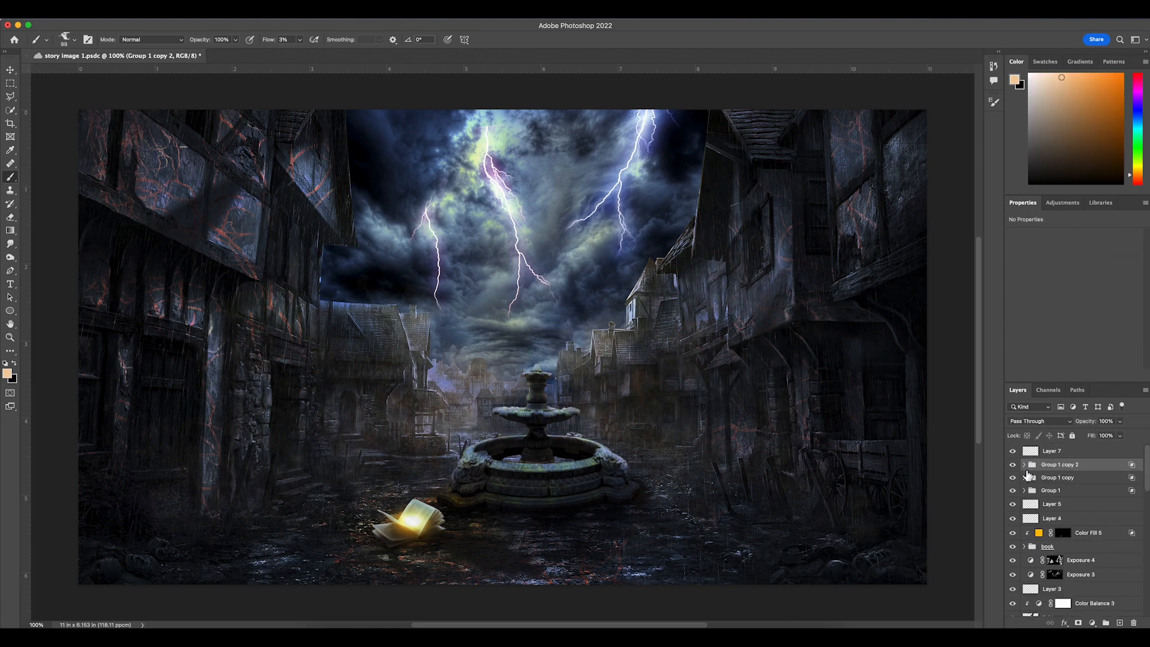
Step: Select Layer 7 and compare the scene with and without its painted mist
click(1031, 453)
click(1013, 451)
click(1013, 453)
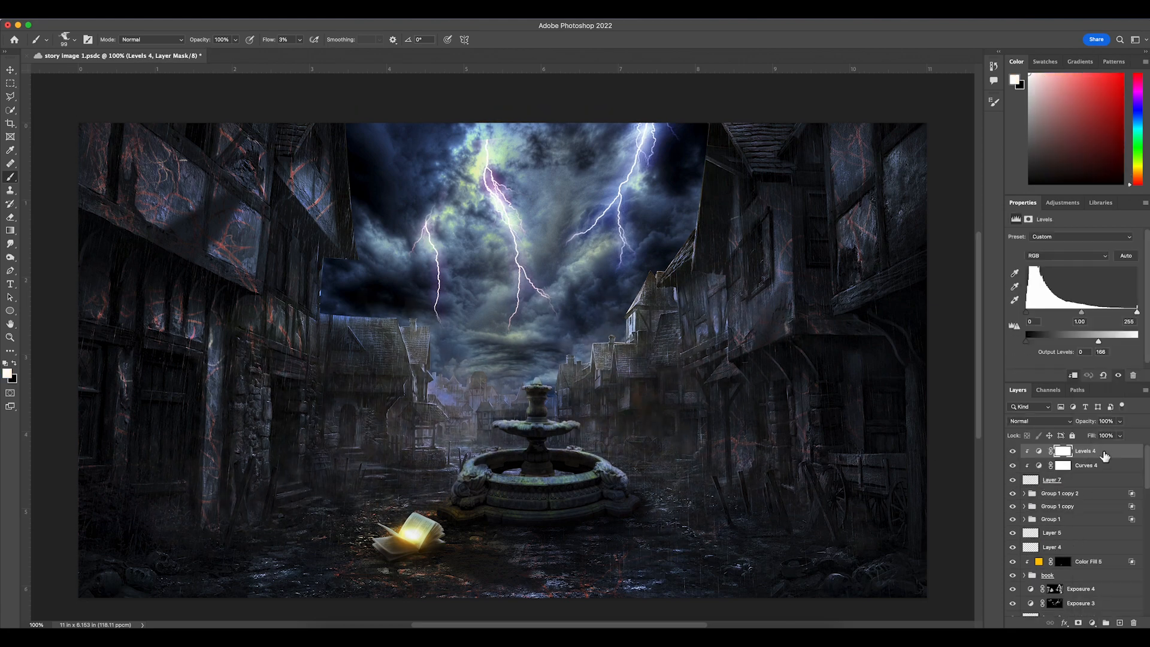
Step: Open the Camera Raw Filter on Layer 8 and set exposure to +0.35 and contrast to +18
click(235, 11)
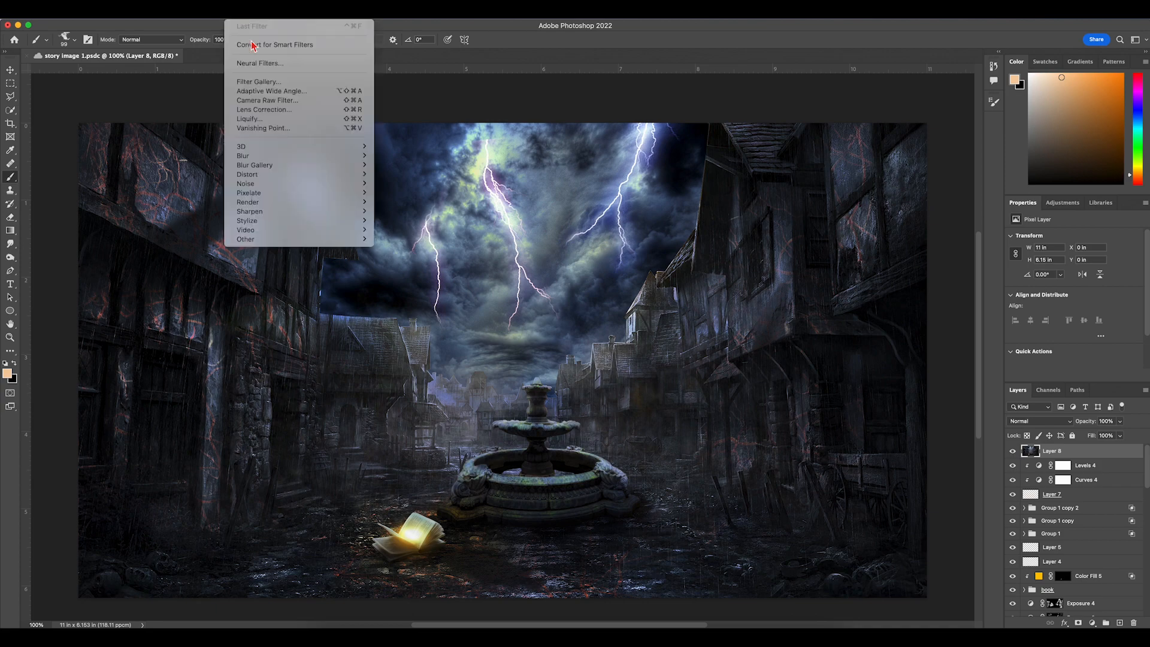
click(263, 101)
click(772, 266)
drag(810, 290, 821, 306)
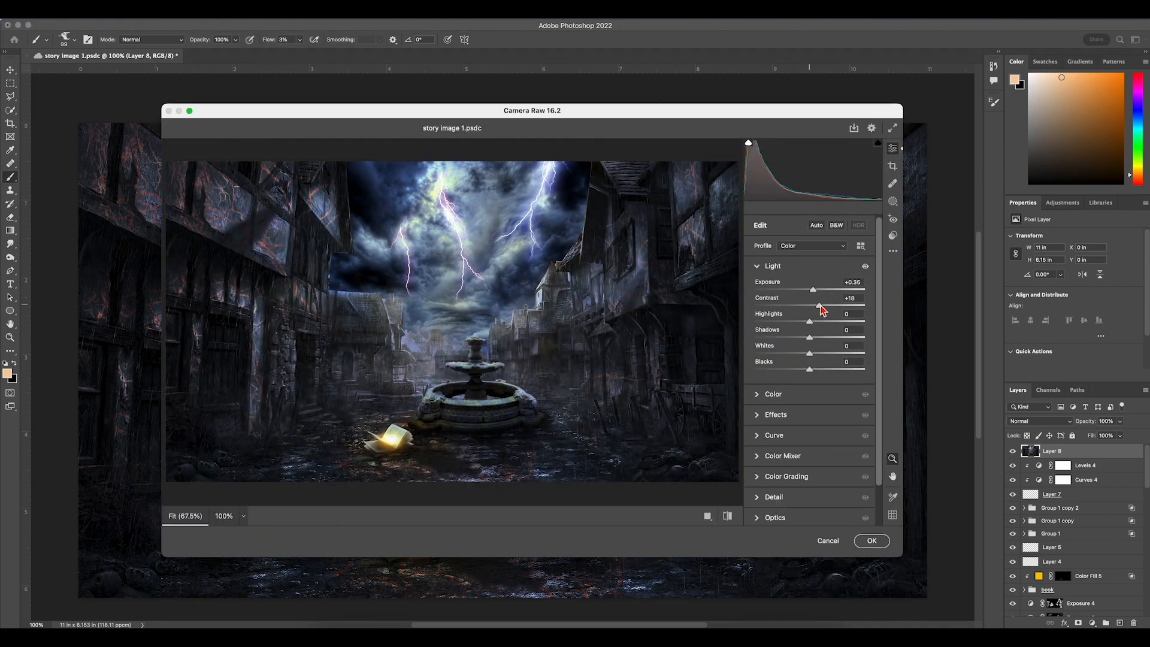
Step: Shape a custom point curve for the whole image in Camera Raw, with a bright-tone point at input 220, output 201
click(777, 394)
click(778, 395)
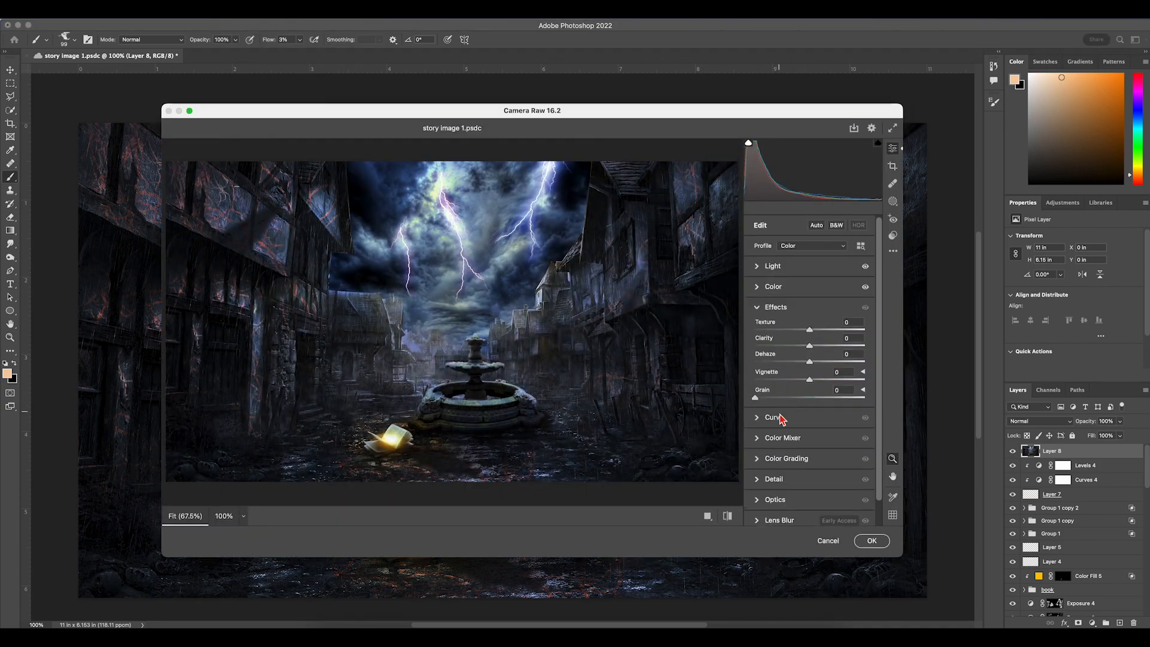
click(780, 417)
click(785, 384)
drag(826, 342, 814, 356)
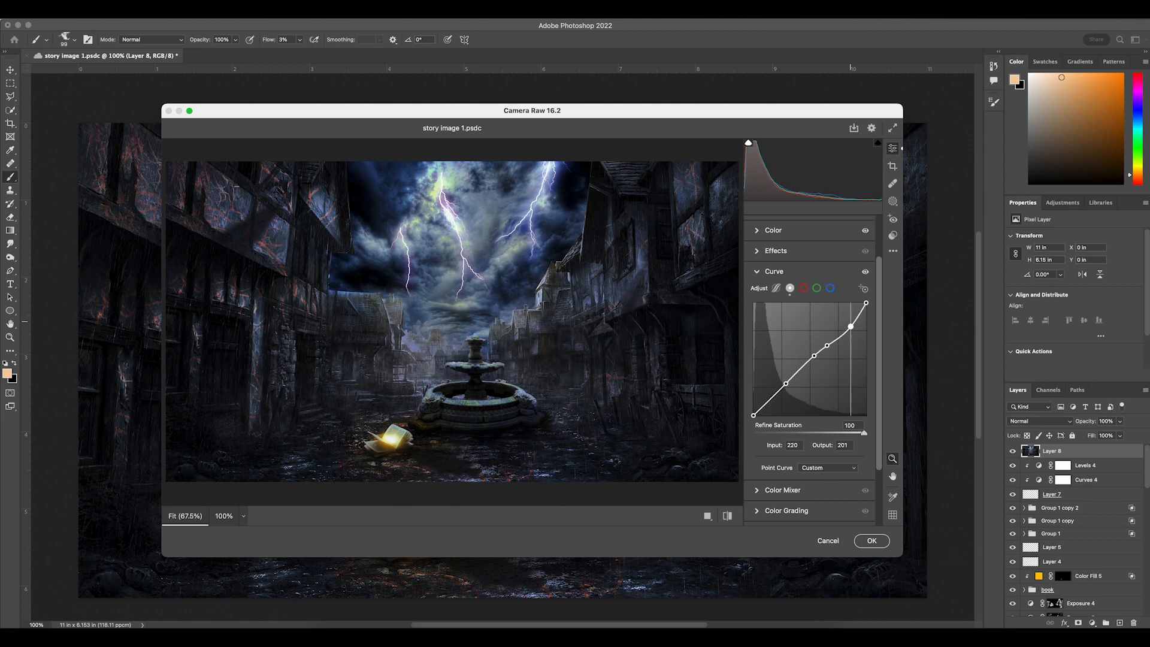
Step: Adjust the red channel curve and raise the blue channel's middle to input 128, output 139
click(803, 288)
click(835, 334)
click(830, 288)
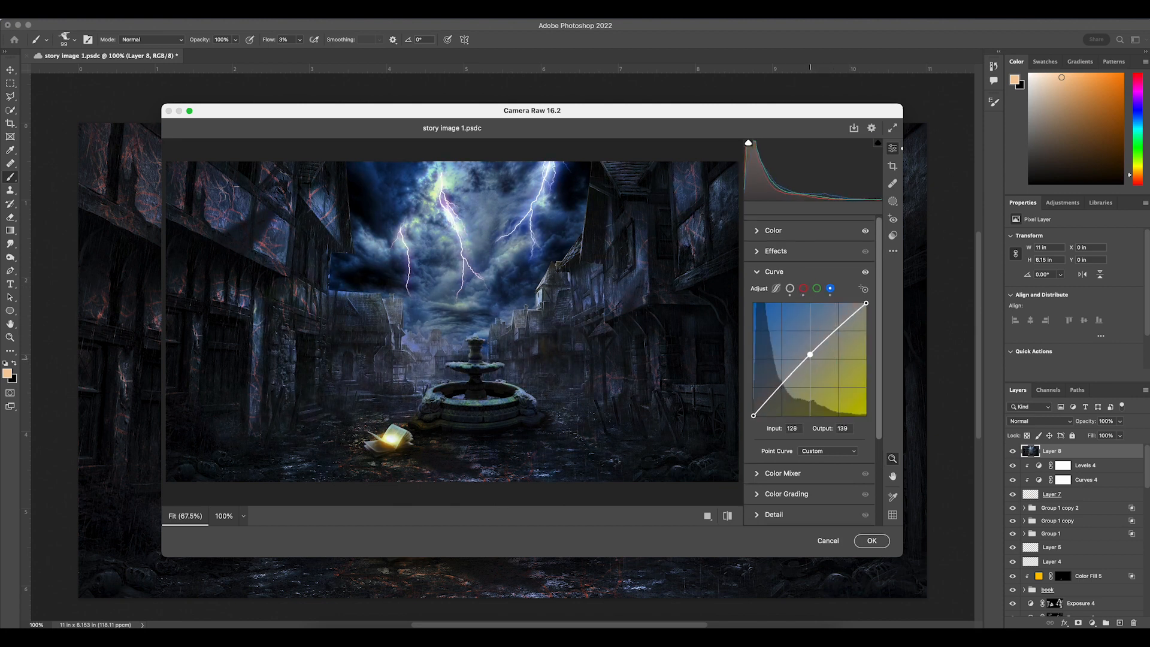
click(815, 355)
drag(840, 329, 805, 327)
Step: Grade the midtones and shadows towards blue and the highlights towards orange, and apply the Camera Raw adjustments
click(782, 474)
click(782, 485)
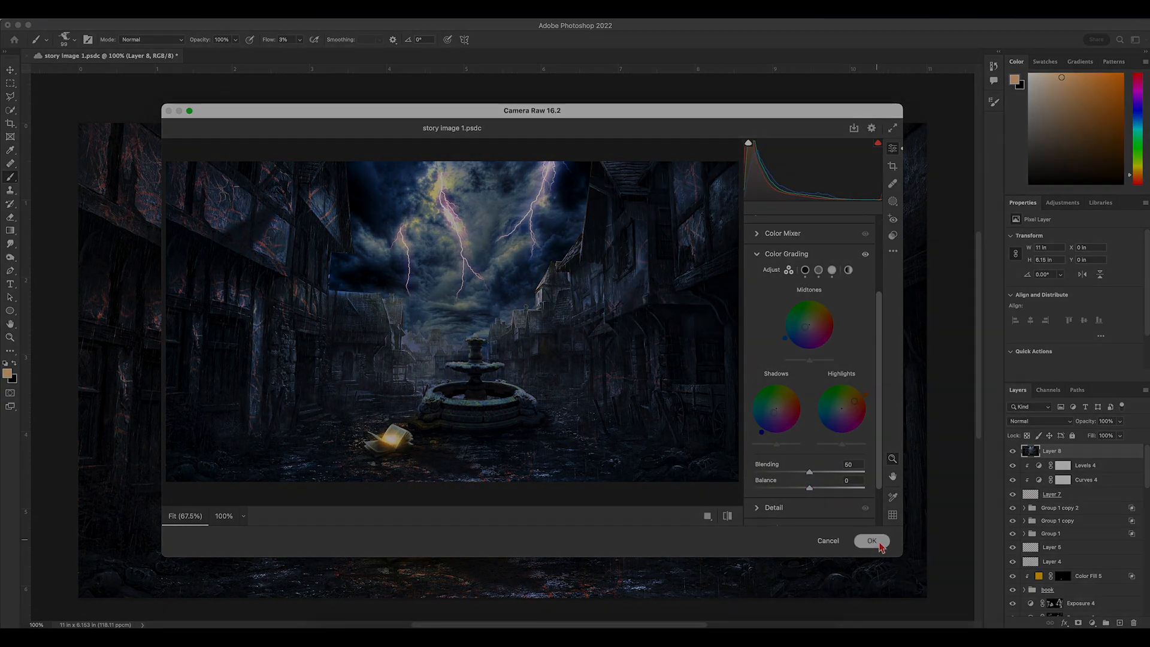
click(872, 540)
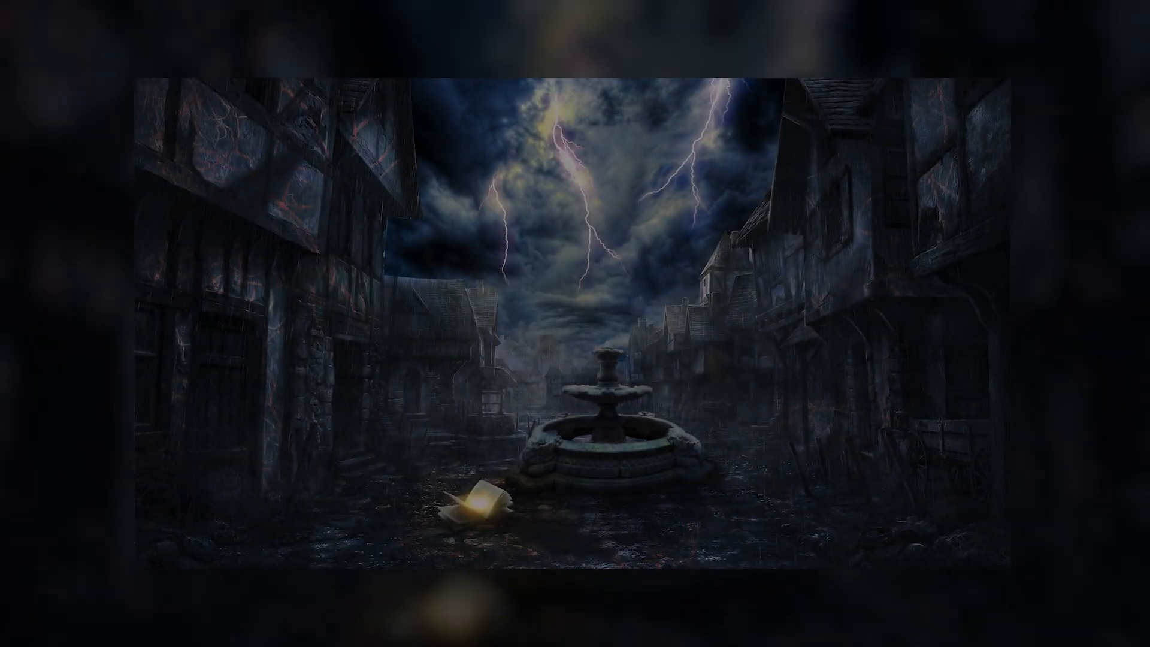